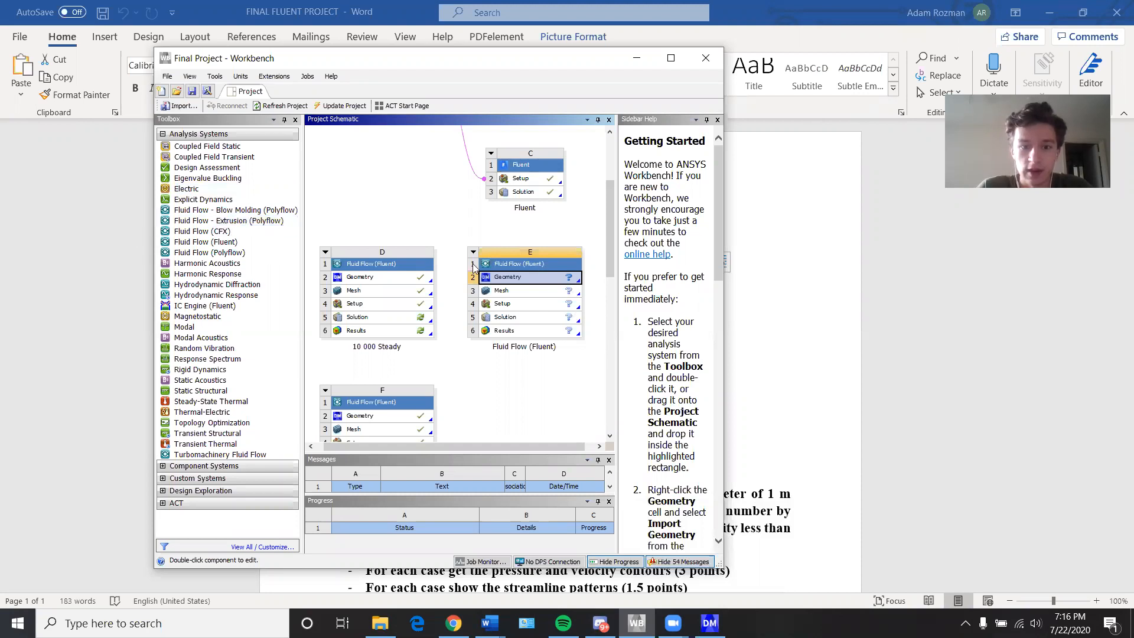
Step: Switch to DesignModeler and sketch a circle about 9.3 m in diameter, centred on the origin of the XY plane
left_click(713, 620)
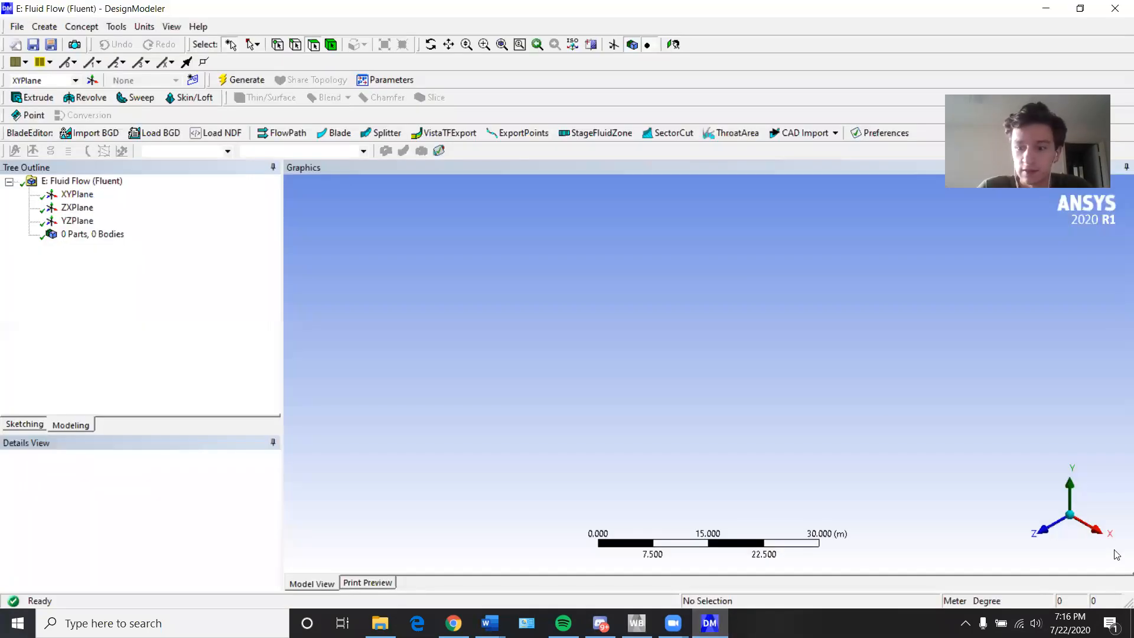
left_click(1047, 530)
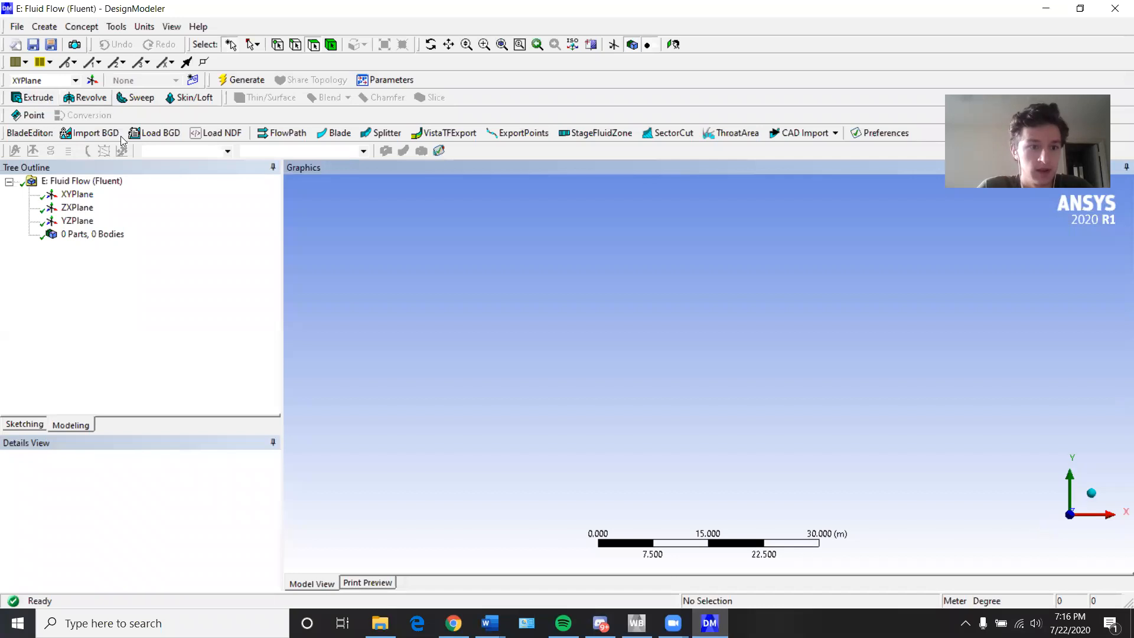
left_click(30, 424)
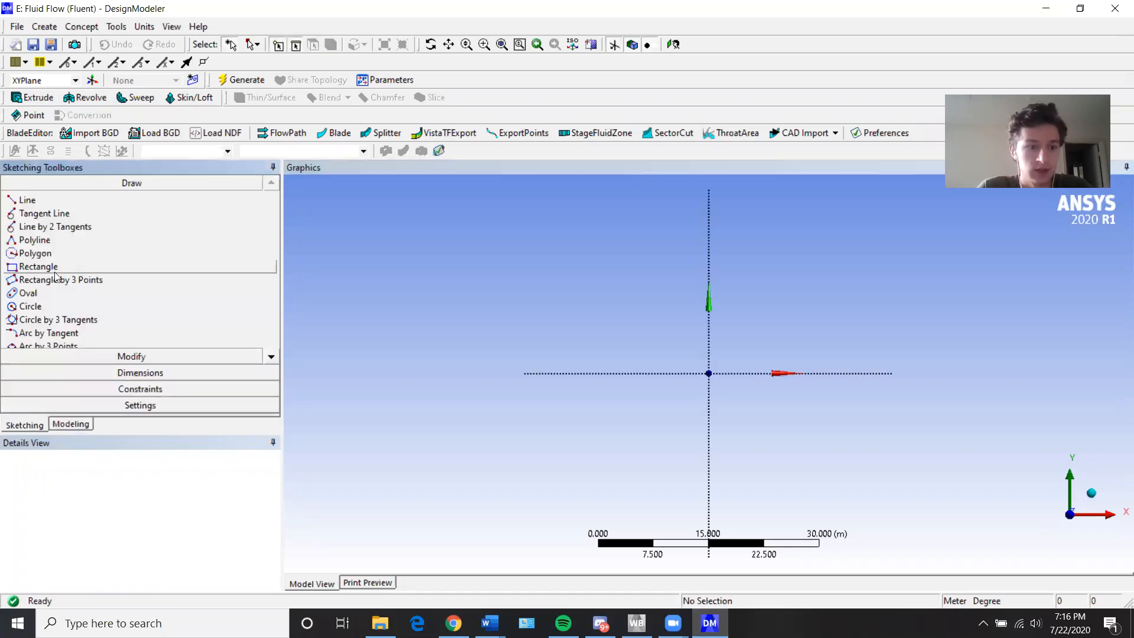
left_click(147, 306)
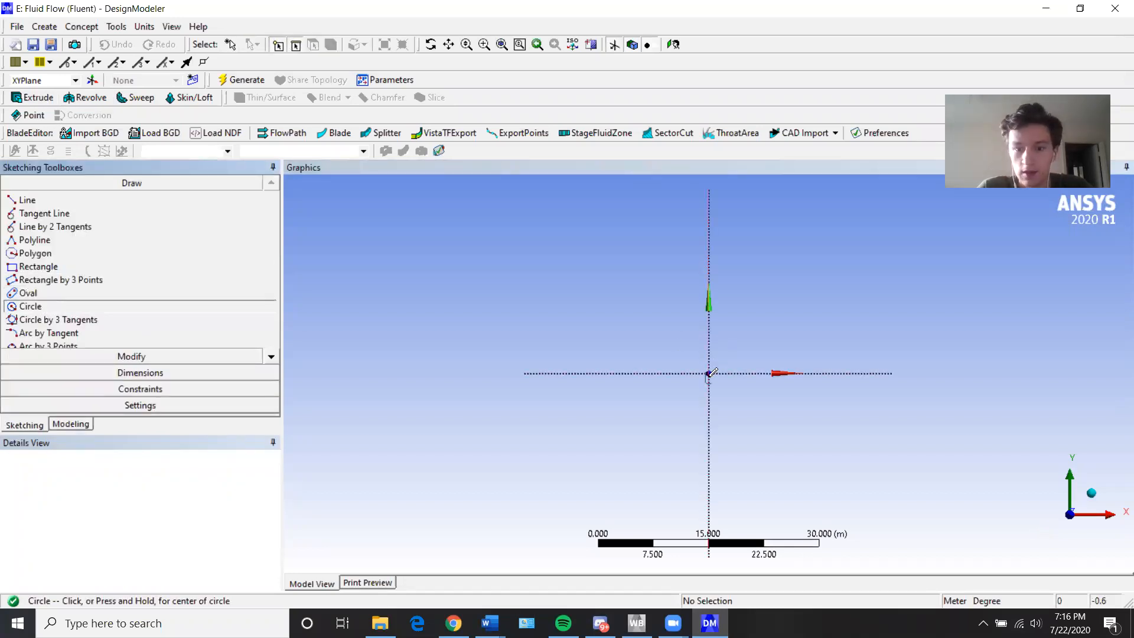
left_click(708, 373)
left_click(738, 355)
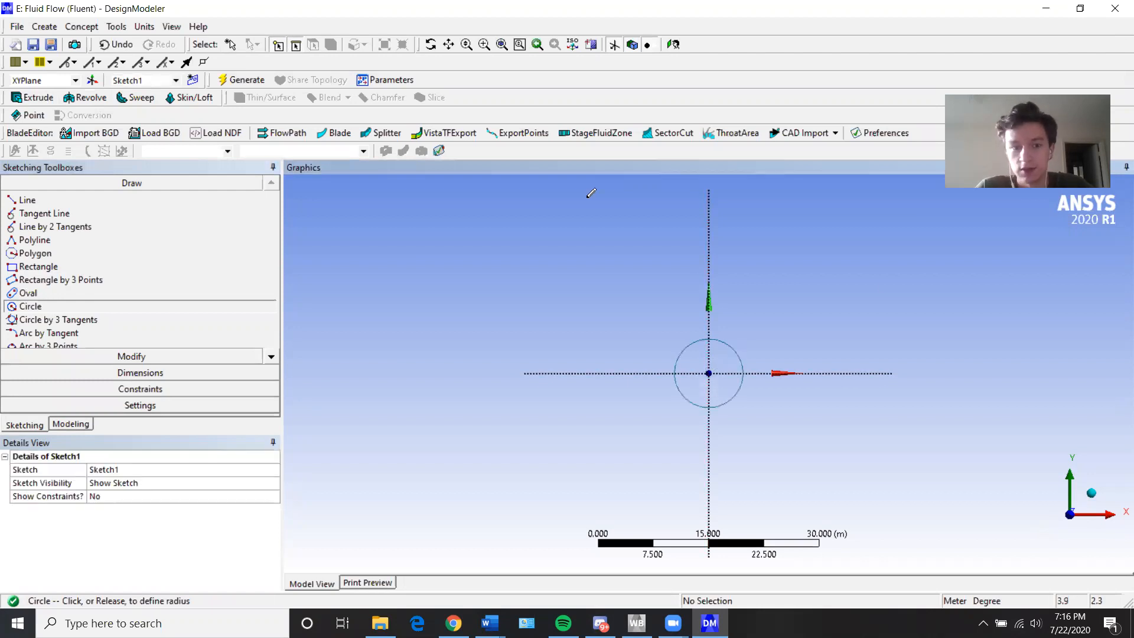
Step: Dimension the circle's diameter and set it to 1 m
left_click(98, 372)
left_click(54, 232)
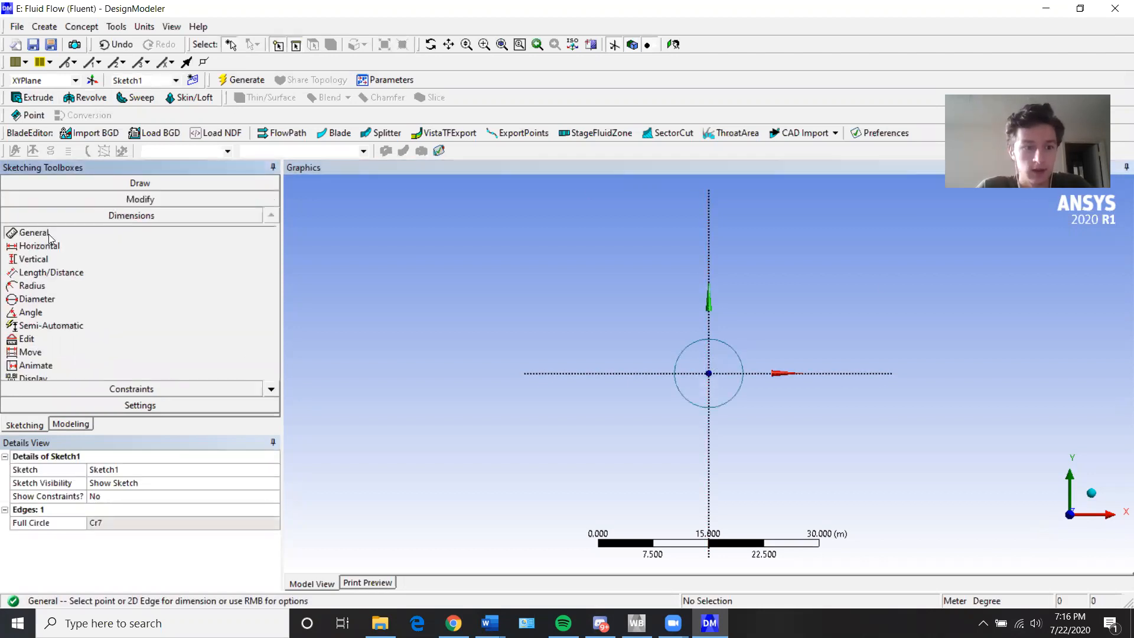
left_click(741, 359)
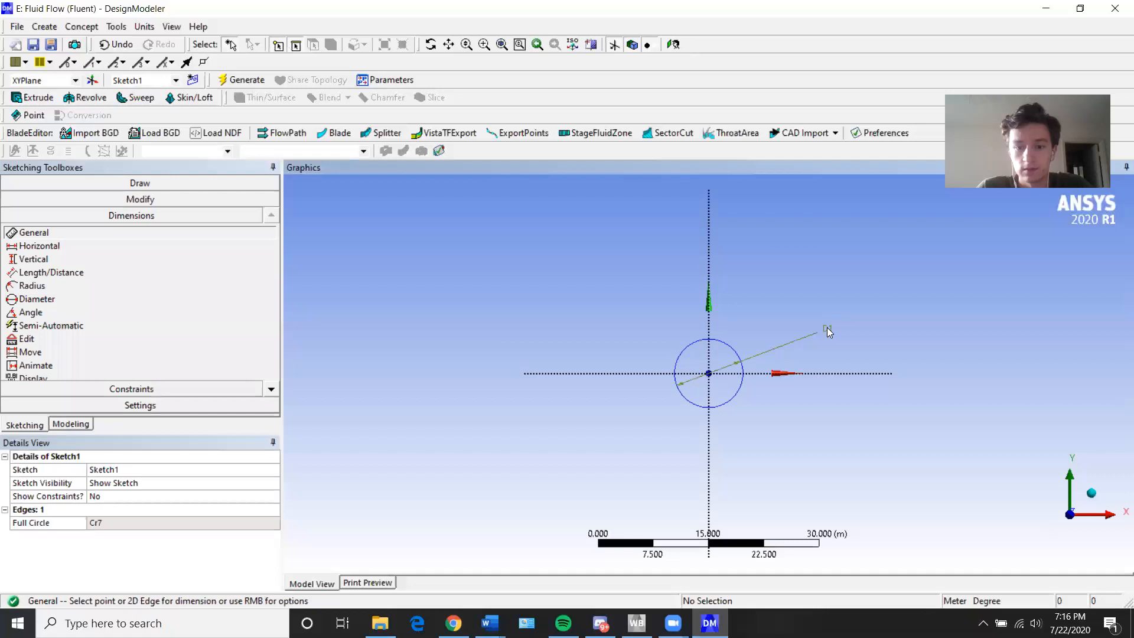
left_click(821, 330)
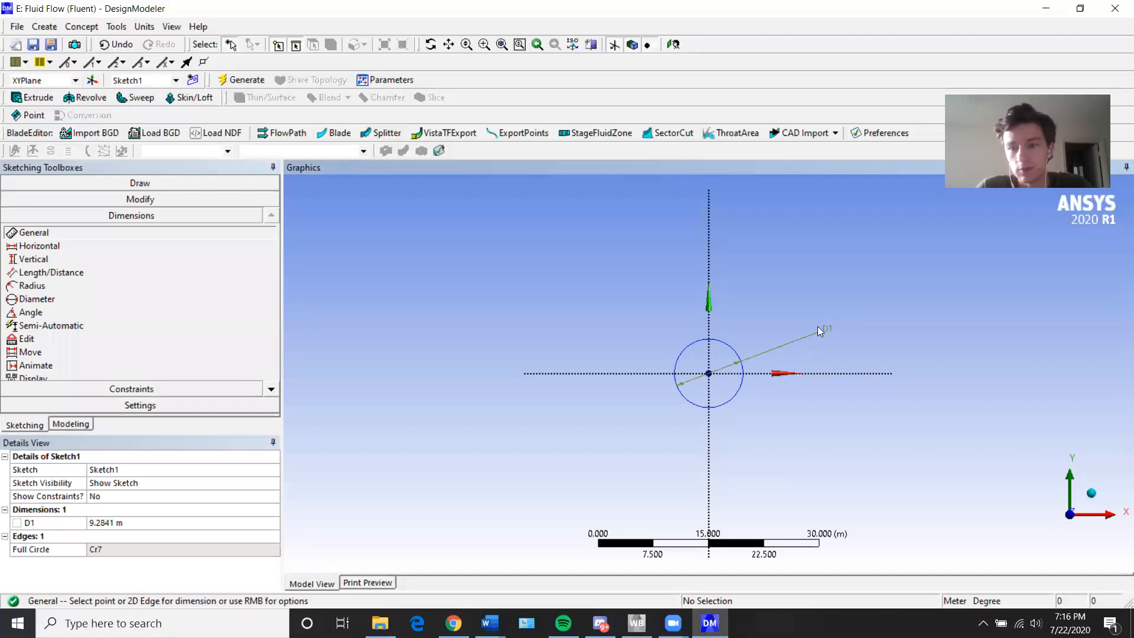
left_click(141, 522)
type("1")
key("Return")
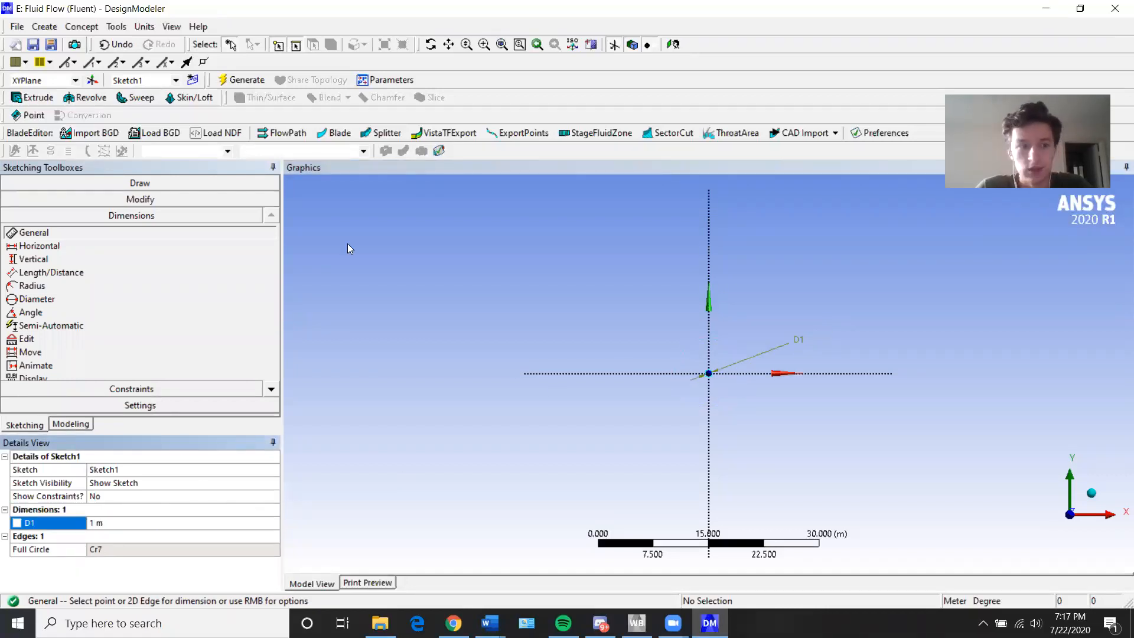
Step: Sketch two lines from the origin, one about 10.6 m up the Y axis and one about 15.9 m along the positive X axis
scroll(725, 362, "up", 3)
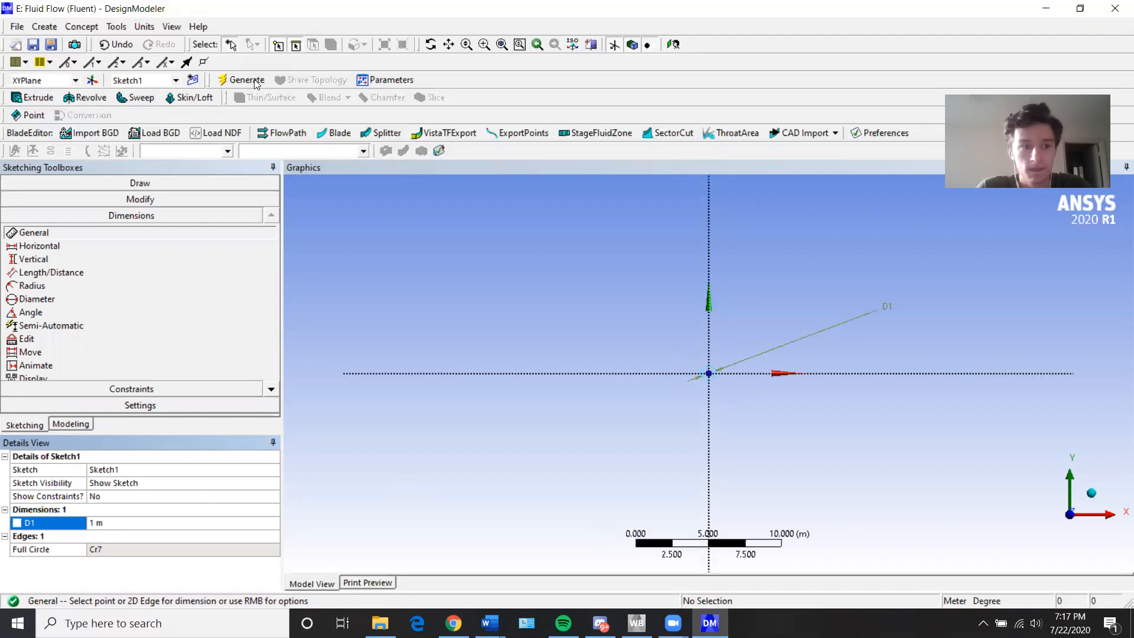
left_click(144, 27)
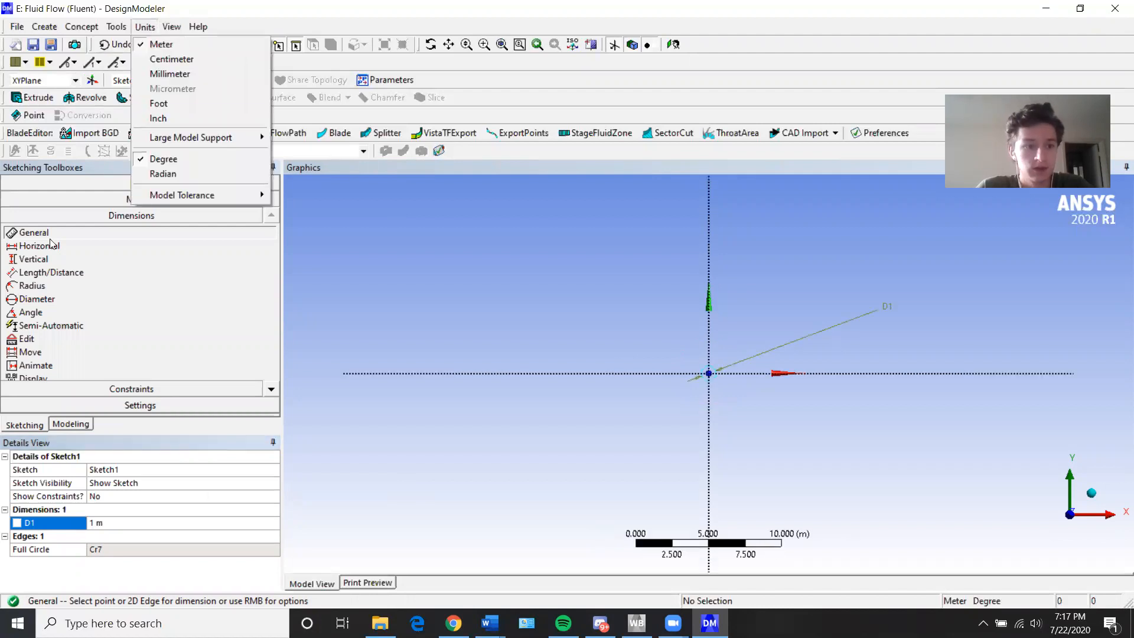
left_click(75, 200)
left_click(131, 182)
left_click(27, 199)
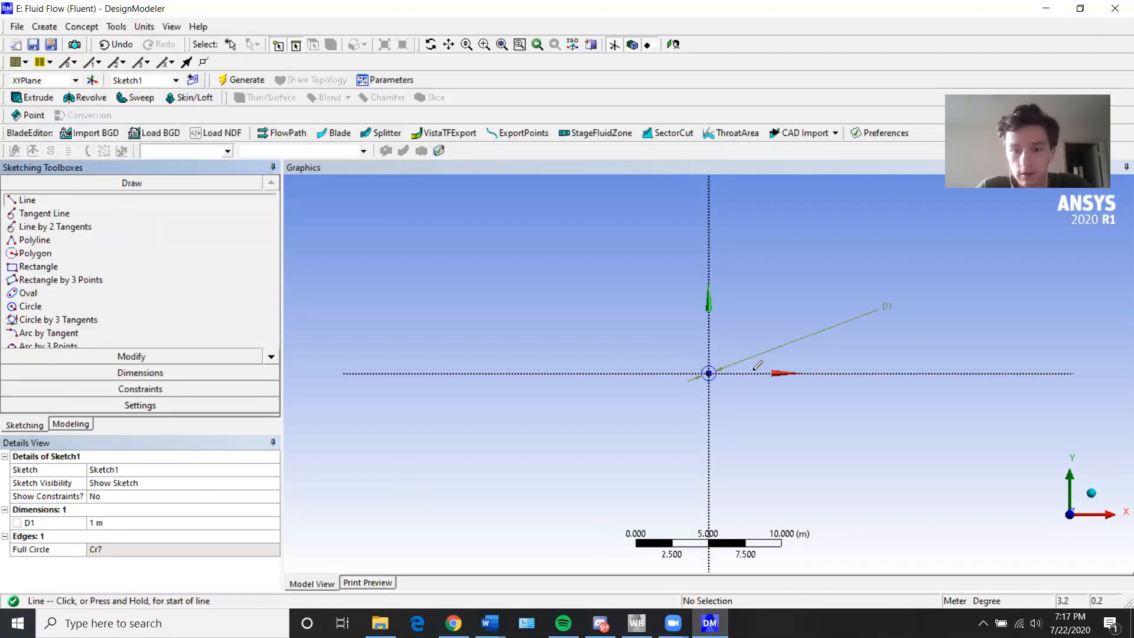
left_click(709, 373)
left_click(708, 215)
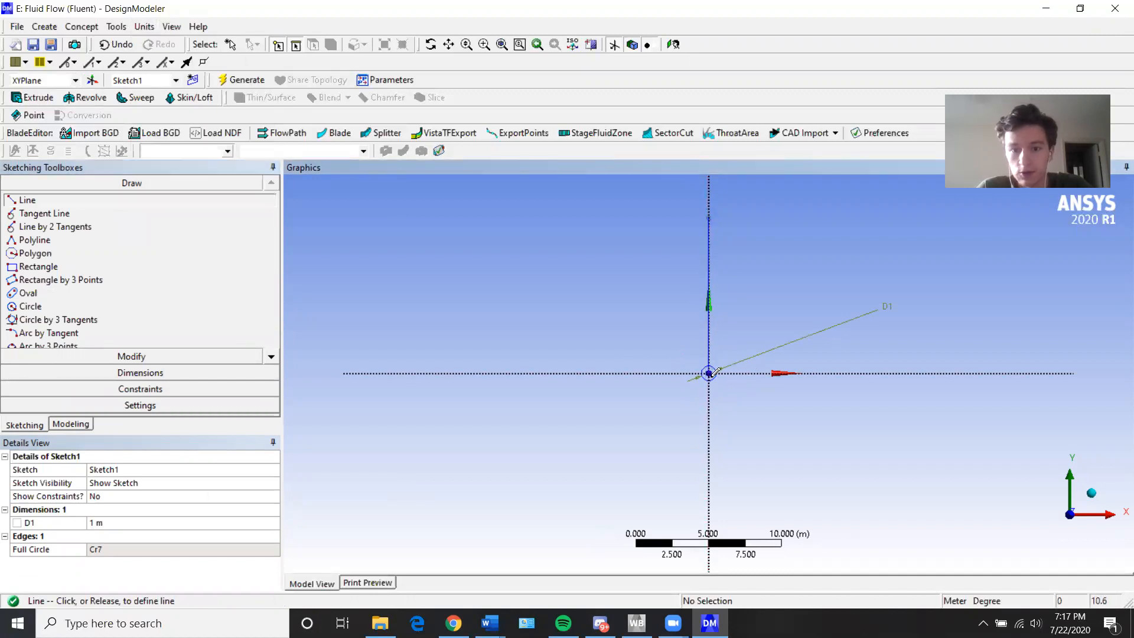
left_click(708, 374)
left_click(940, 373)
Step: Add general dimensions to the lengths of the vertical line and the horizontal line
left_click(140, 372)
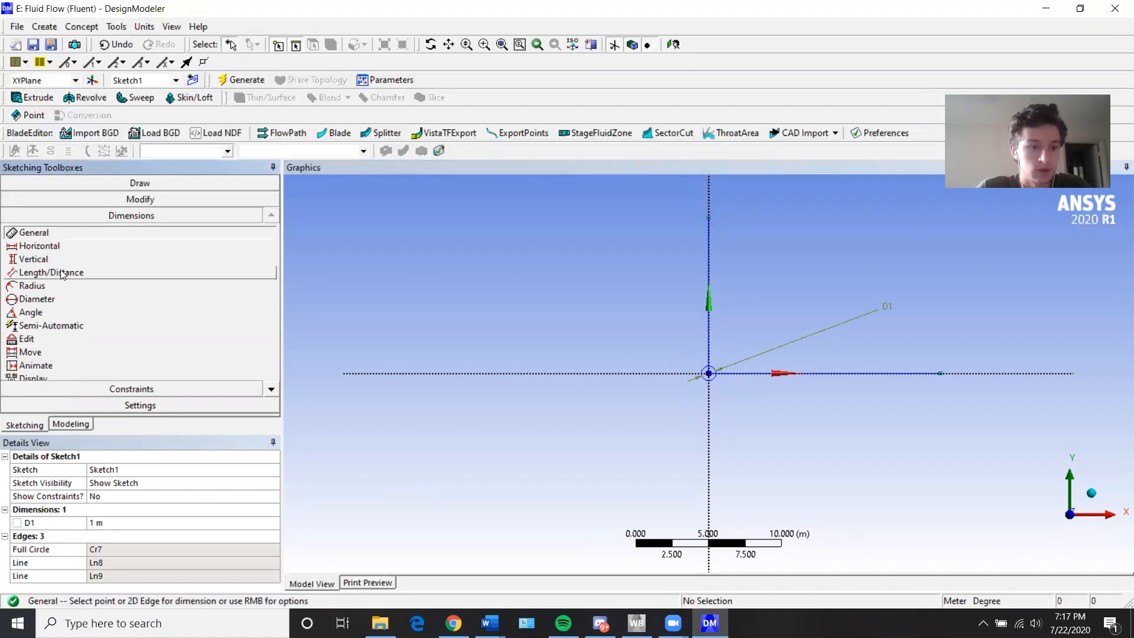
left_click(710, 261)
left_click(761, 259)
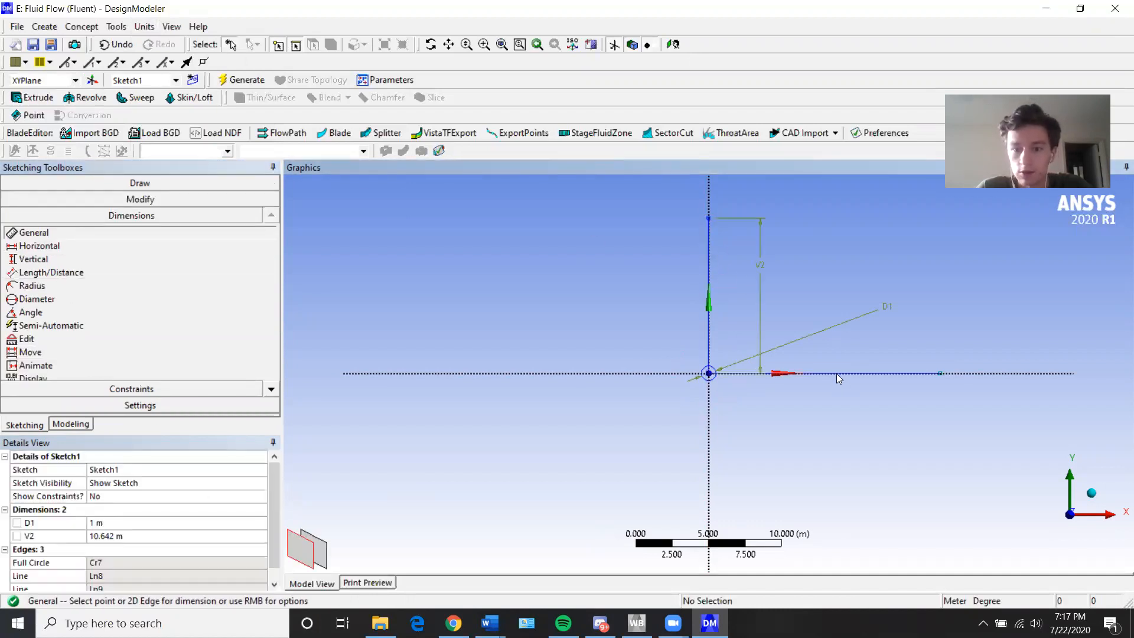
left_click(848, 381)
left_click(836, 440)
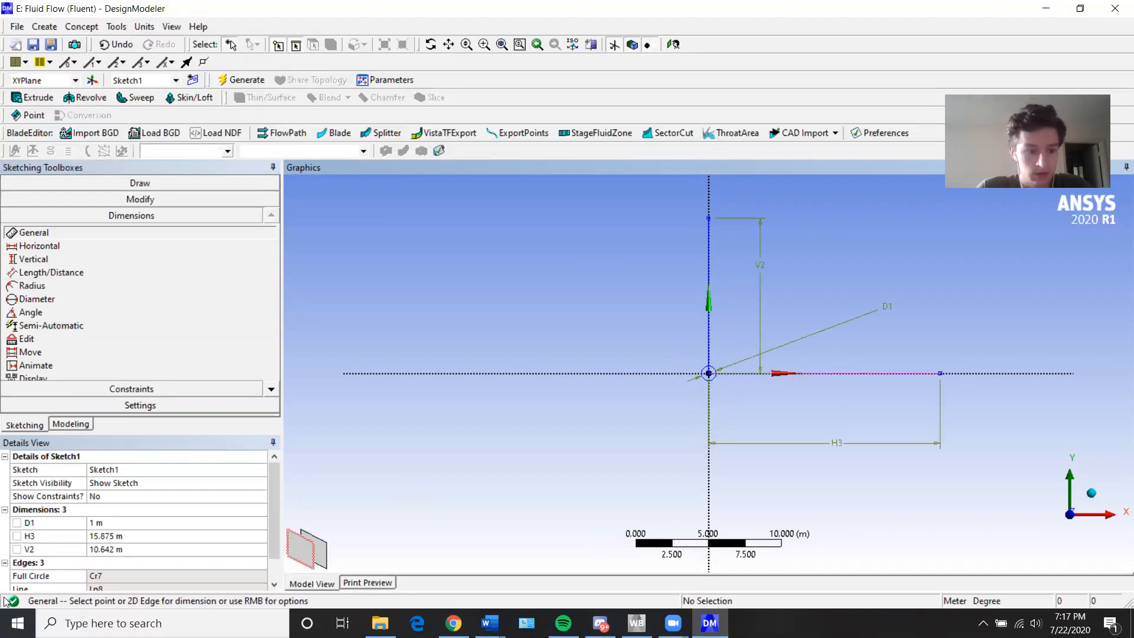
Step: Set the vertical and horizontal line lengths to 25 m each
left_click(138, 549)
type("25")
key("Return")
left_click(133, 532)
type("25")
key("Return")
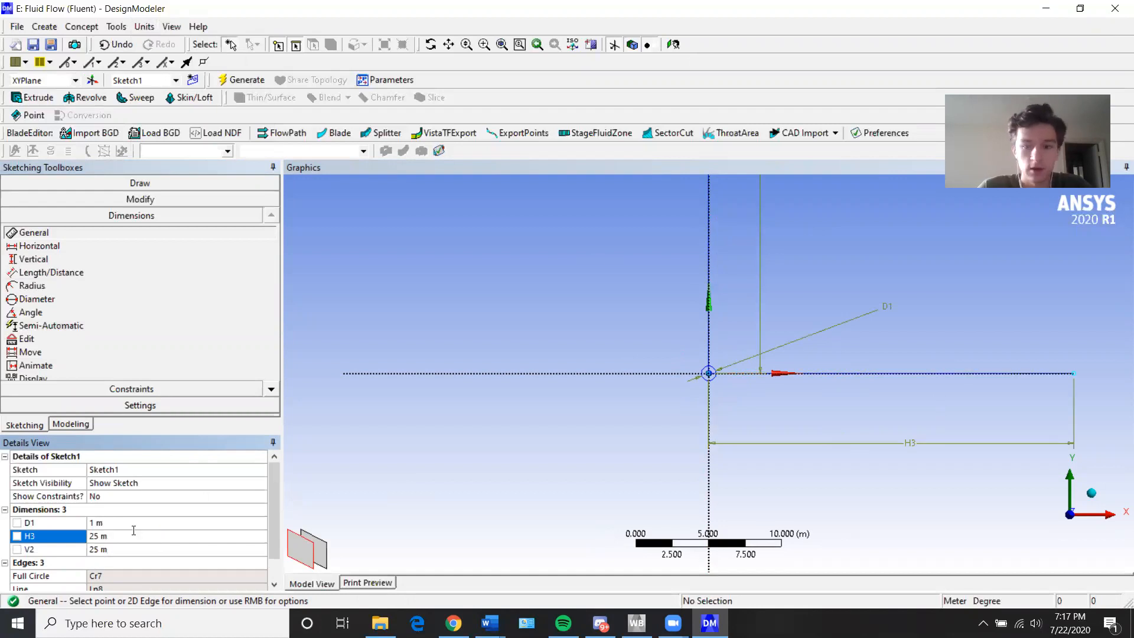
Step: Sketch a rectangle around the origin that encloses the circle and crosses both lines
scroll(845, 390, "up", 4)
scroll(853, 381, "down", 8)
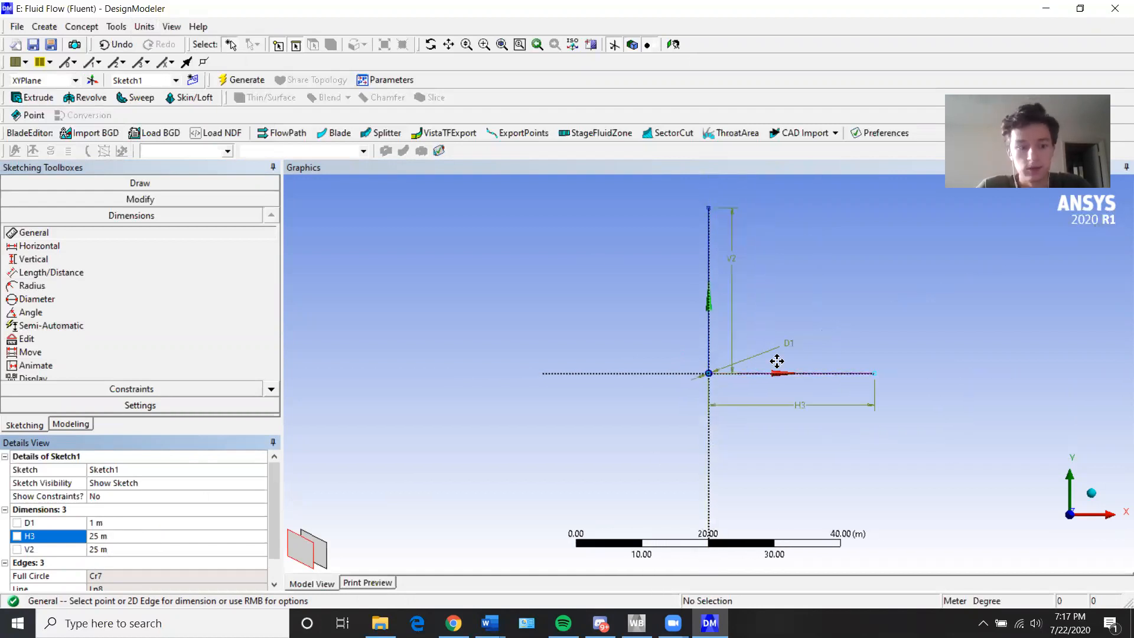
middle_click_drag(777, 361, 755, 387, "ctrl")
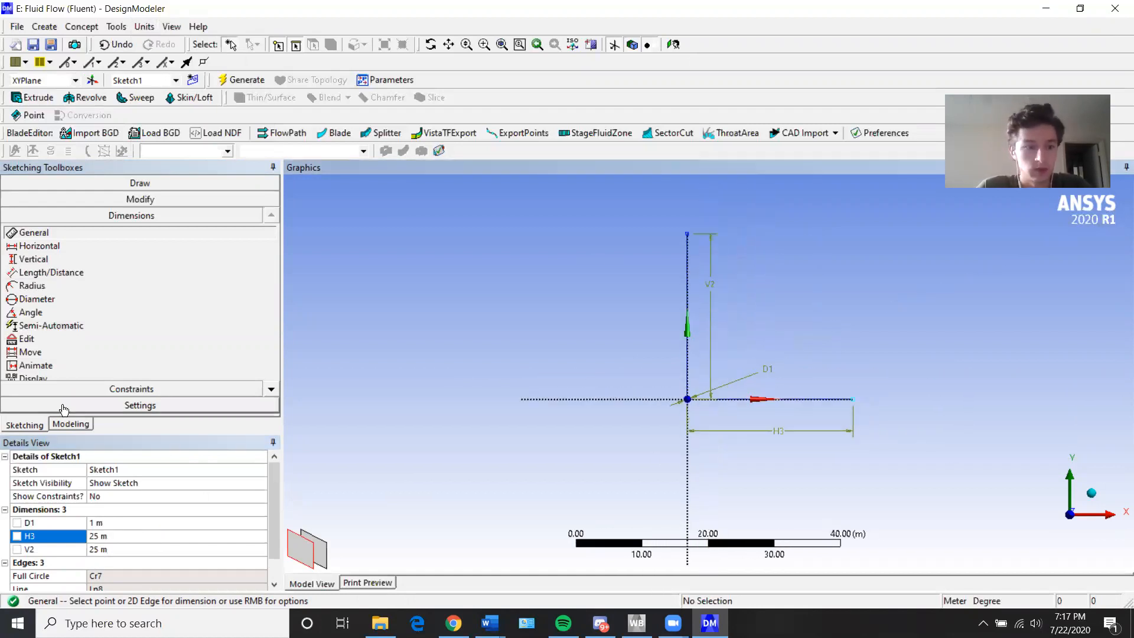
left_click(104, 186)
left_click(195, 266)
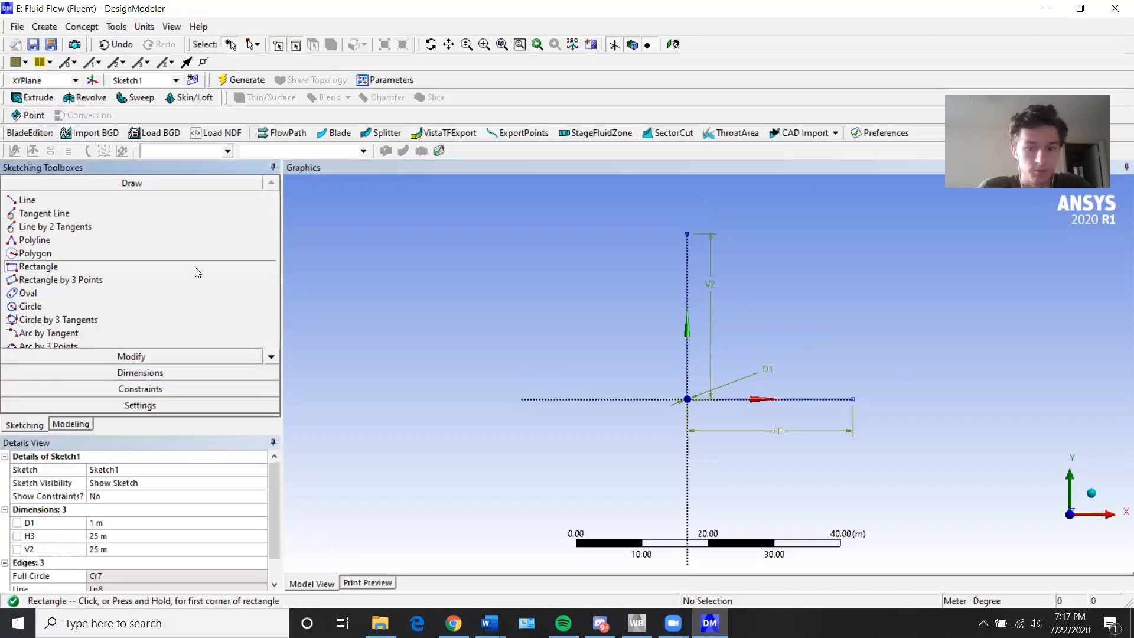
left_click(529, 288)
left_click(840, 512)
Step: Apply Midpoint constraints tying the rectangle's upper edge to the vertical line's end and its +X side edge to the horizontal line's end
left_click(147, 388)
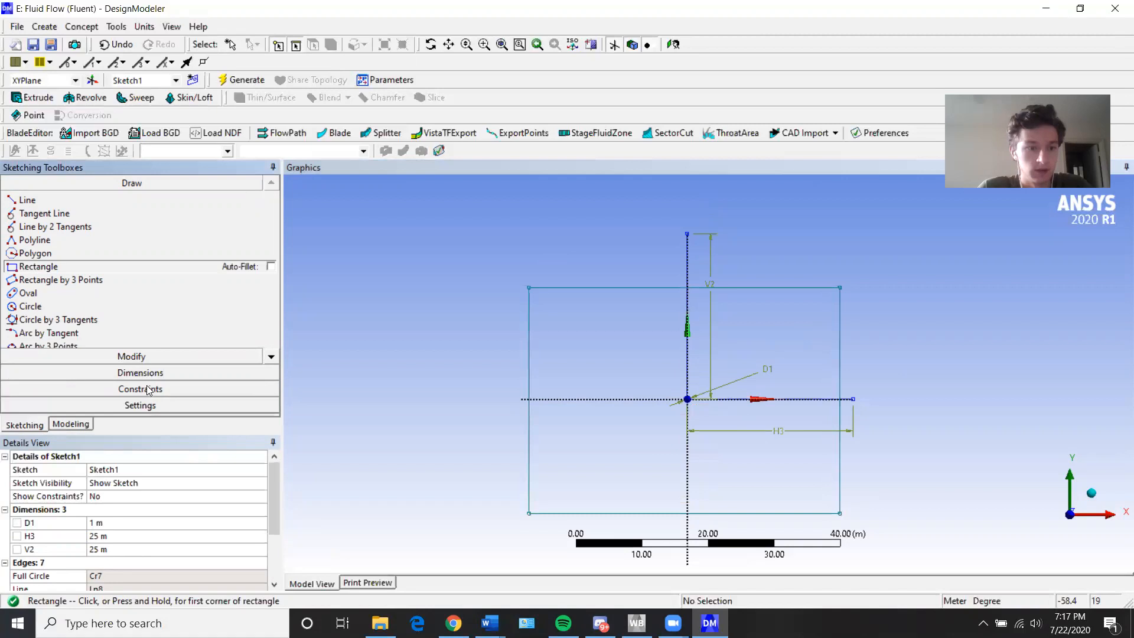
left_click(810, 295)
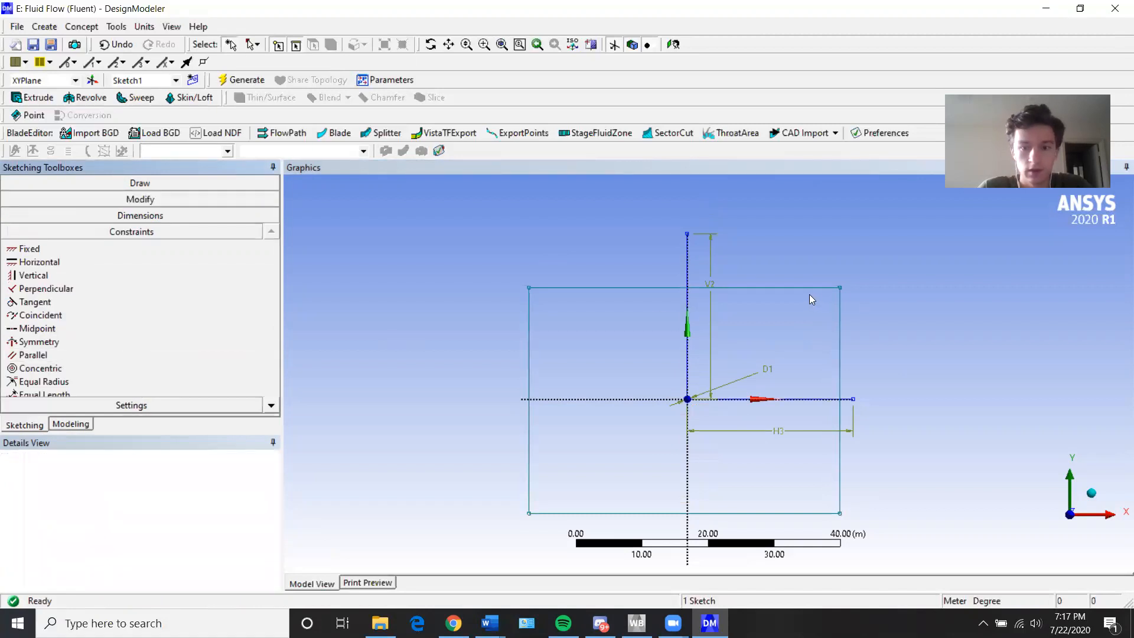
left_click(37, 328)
left_click(697, 288)
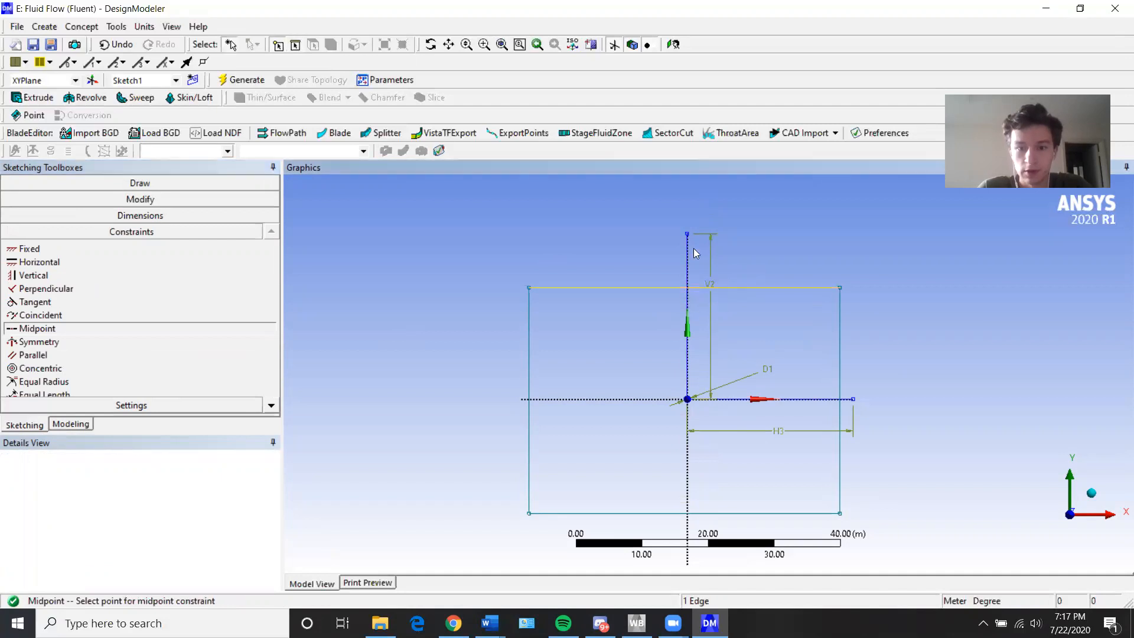
left_click(686, 233)
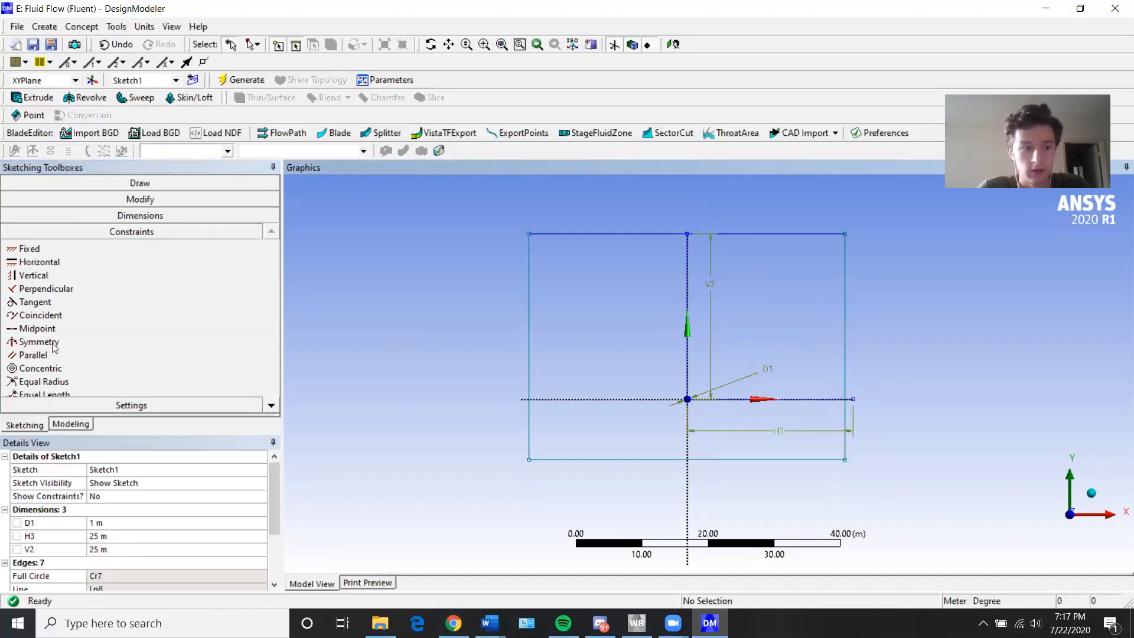
left_click(844, 365)
left_click(854, 400)
key("Escape")
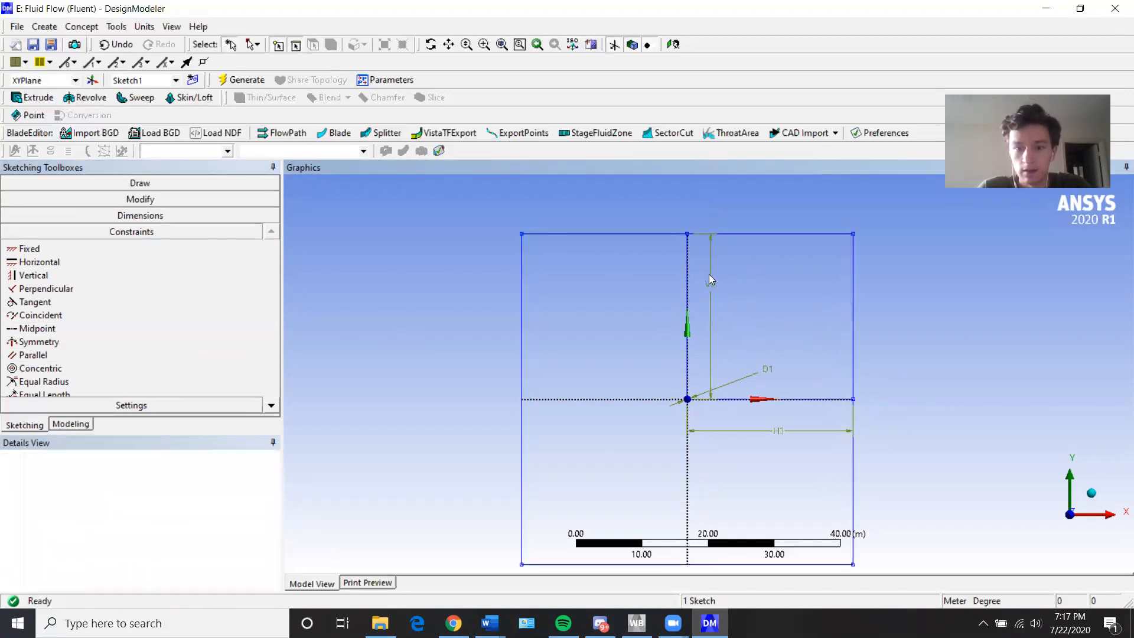
Step: Delete the vertical and horizontal helper lines from the sketch, keeping the rectangle and circle
left_click(688, 273)
key("Delete")
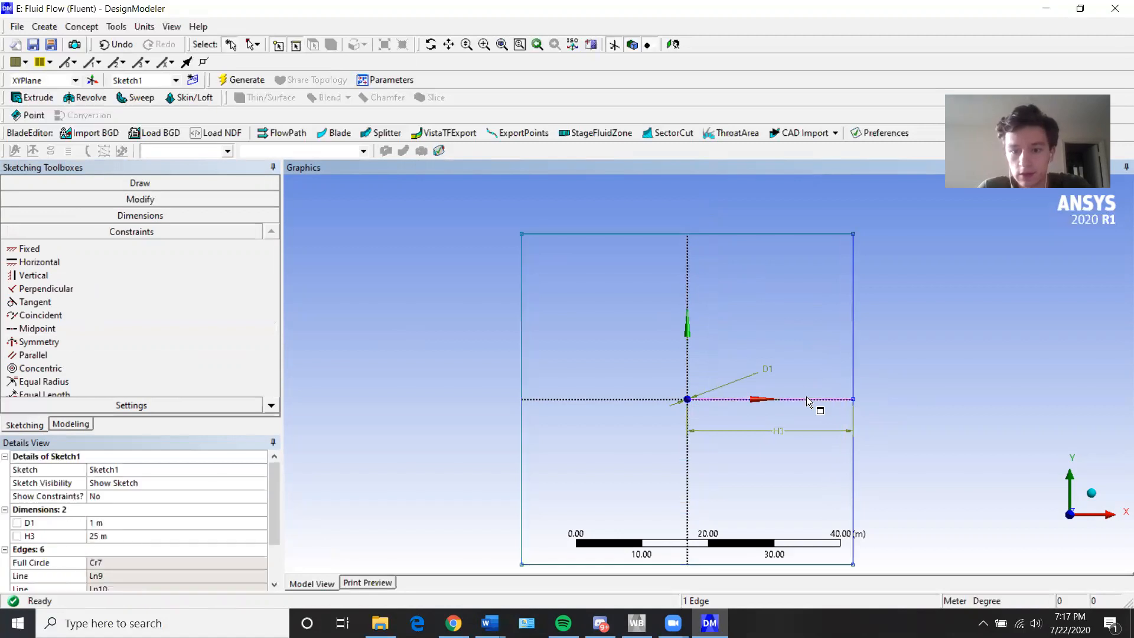
left_click(806, 398)
key("Delete")
middle_click_drag(718, 411, 684, 370, "ctrl")
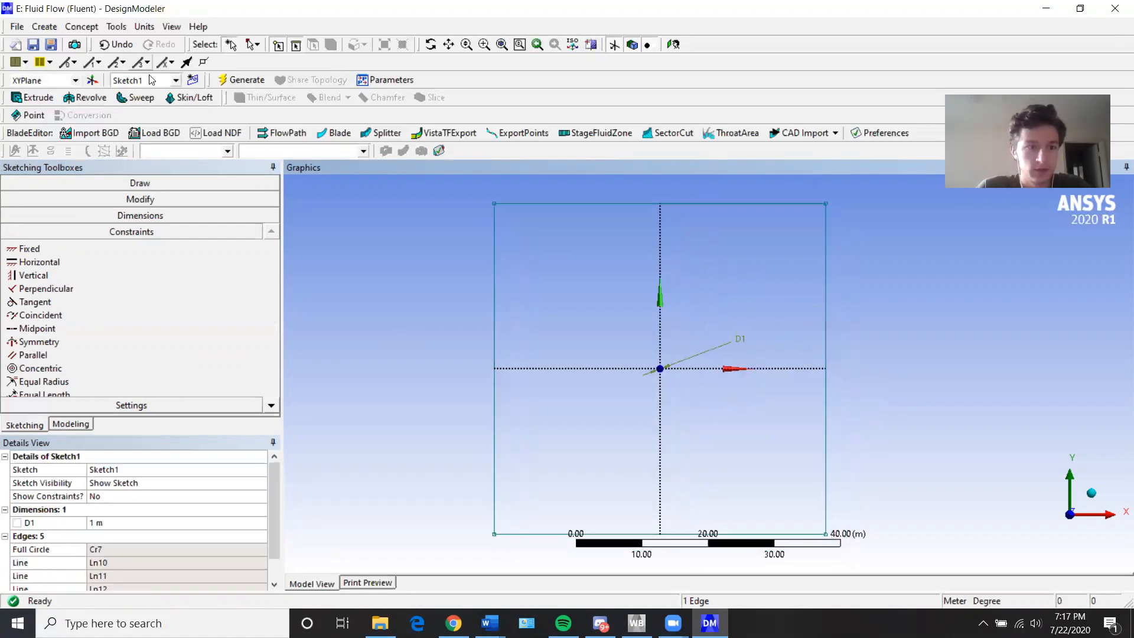
Step: Create a surface from the rectangle-and-circle sketch with the Add Material operation and generate it
left_click(81, 27)
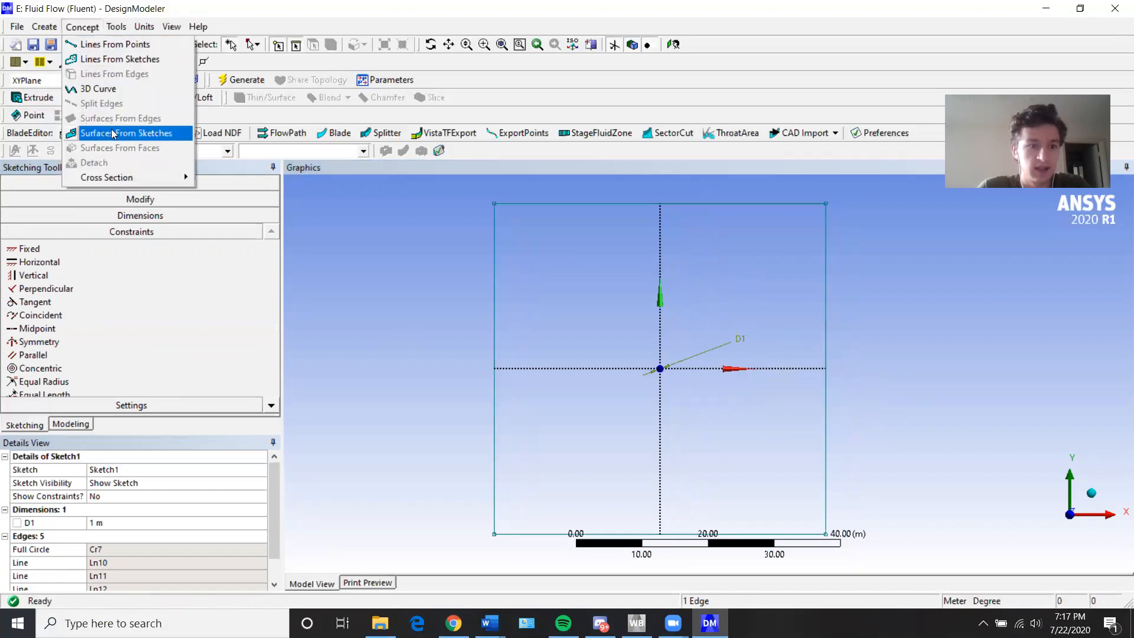
left_click(113, 133)
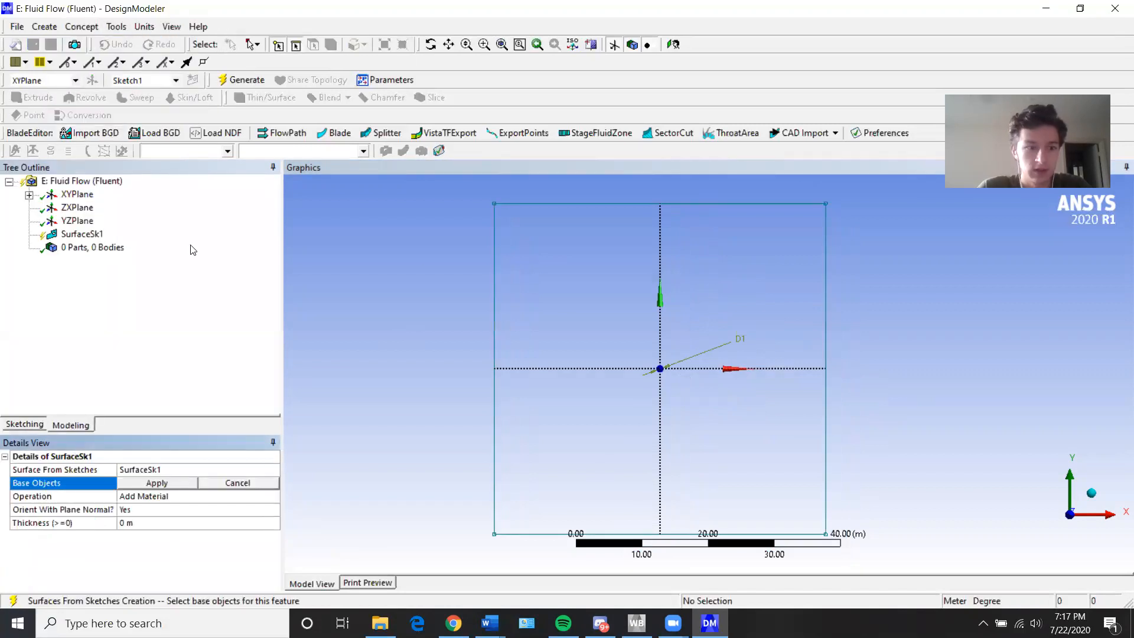
left_click(494, 277)
left_click(183, 484)
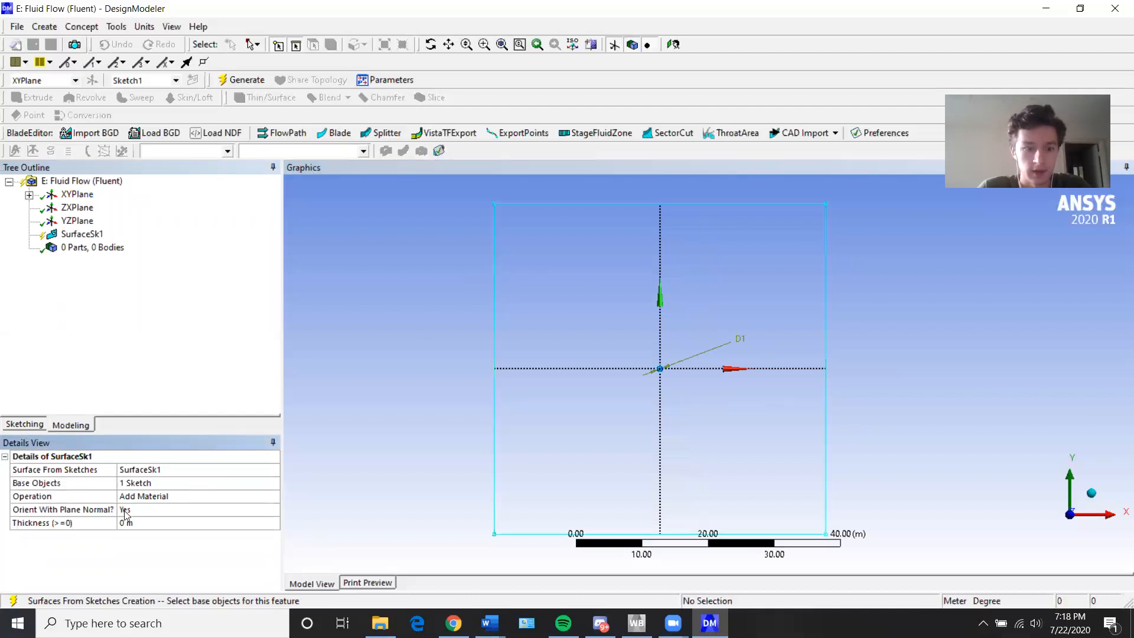
left_click(243, 84)
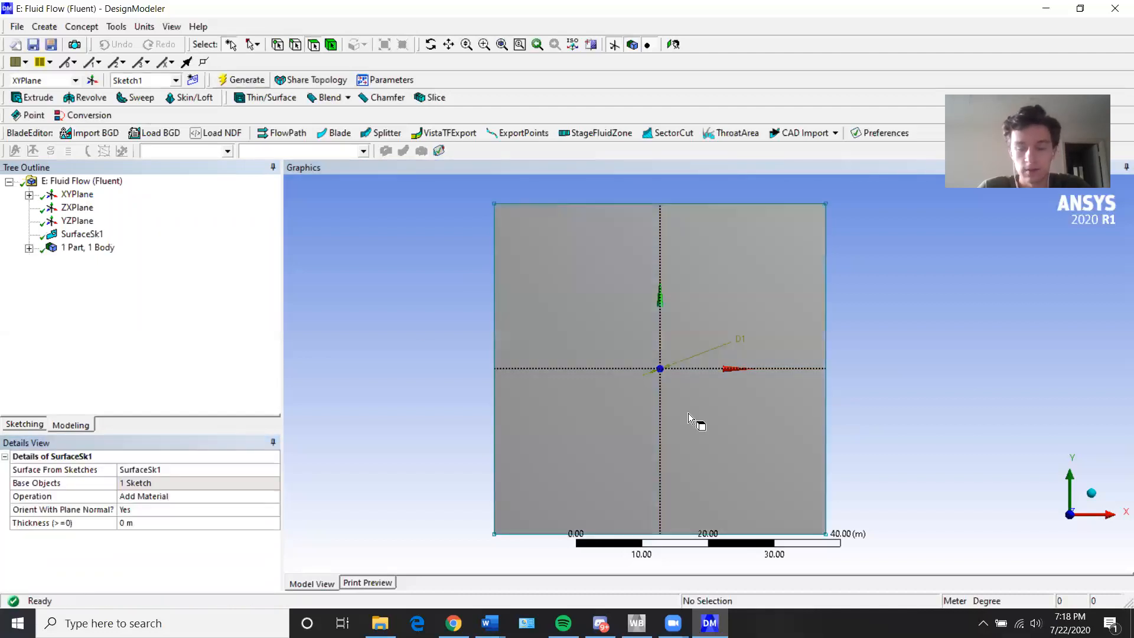
scroll(679, 404, "up", 8)
scroll(574, 354, "down", 8)
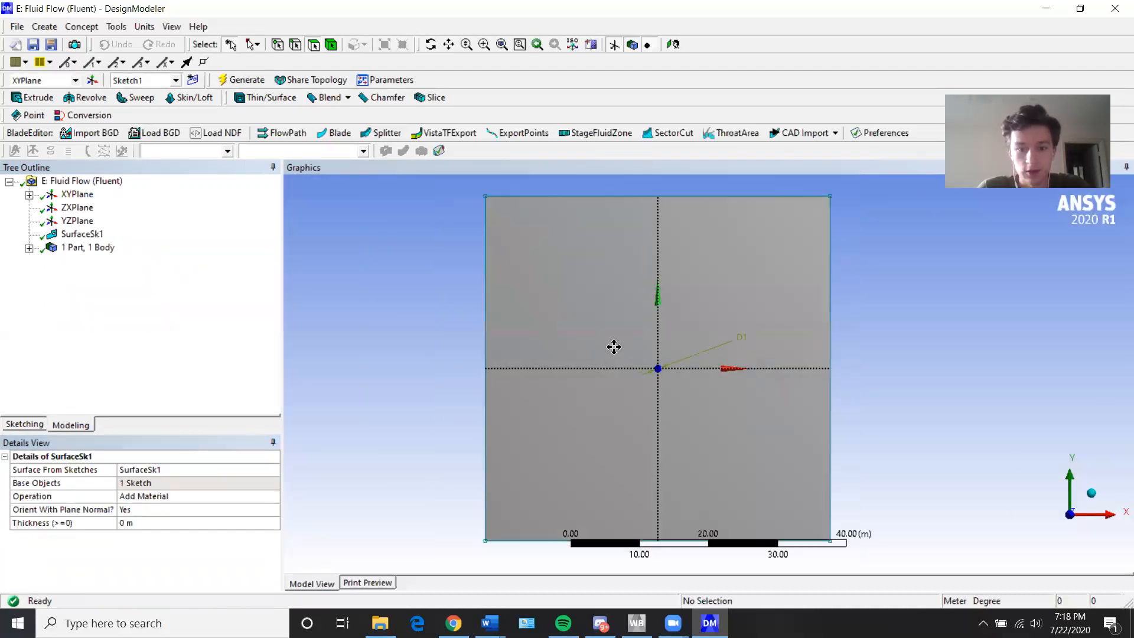
middle_click_drag(613, 346, 663, 340, "ctrl")
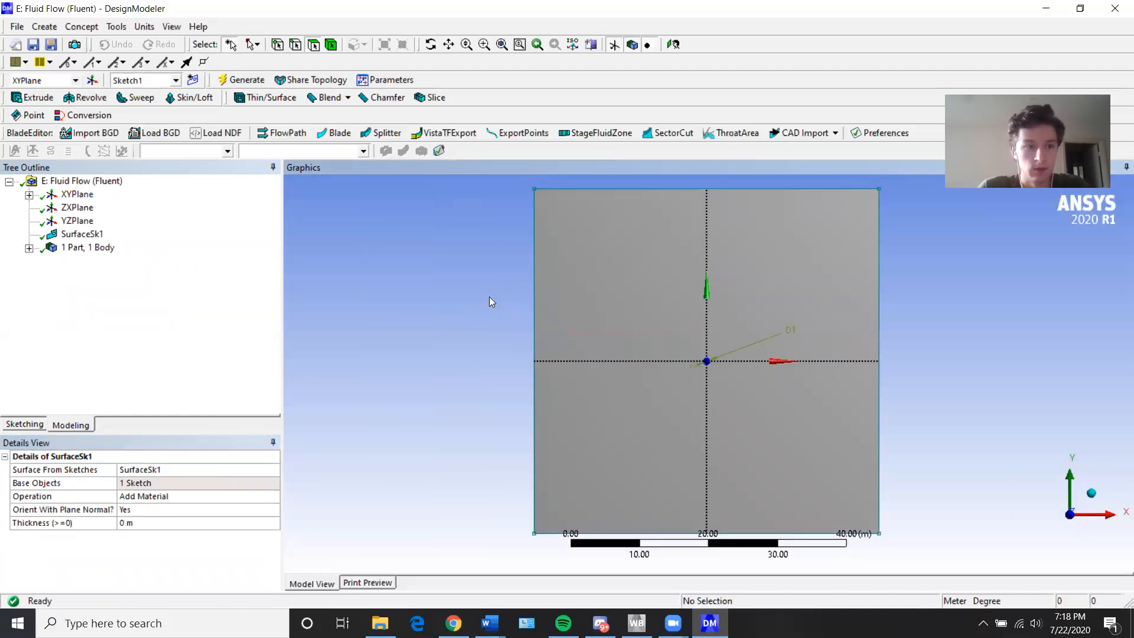
Step: Switch to Workbench and open the Mesh component of Fluid Flow (Fluent) system E
left_click(636, 623)
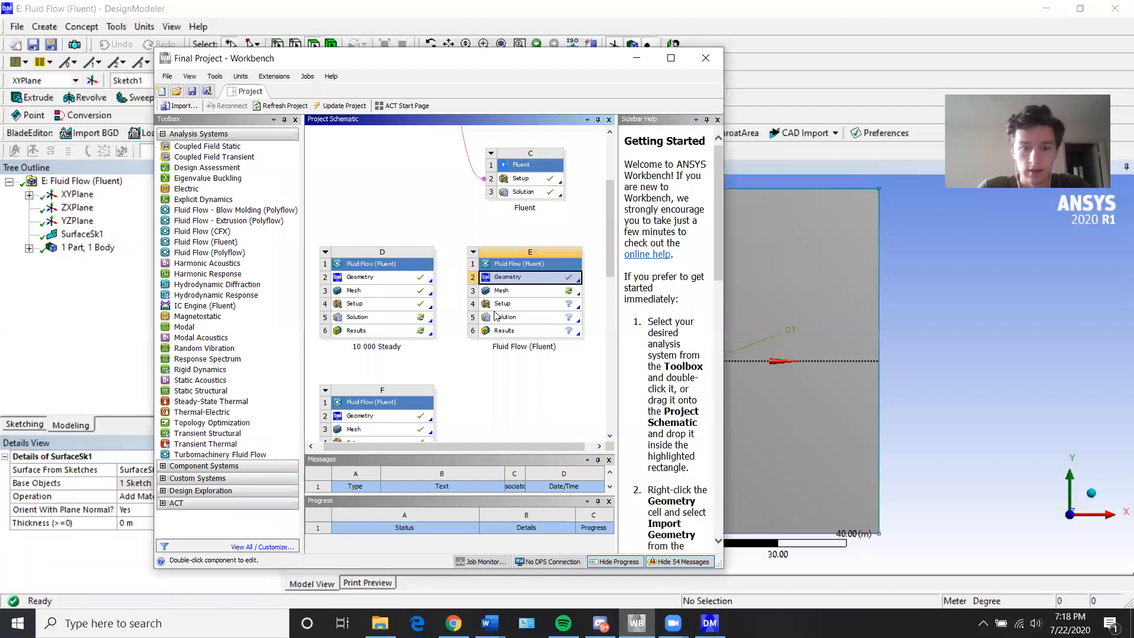
double_click(499, 292)
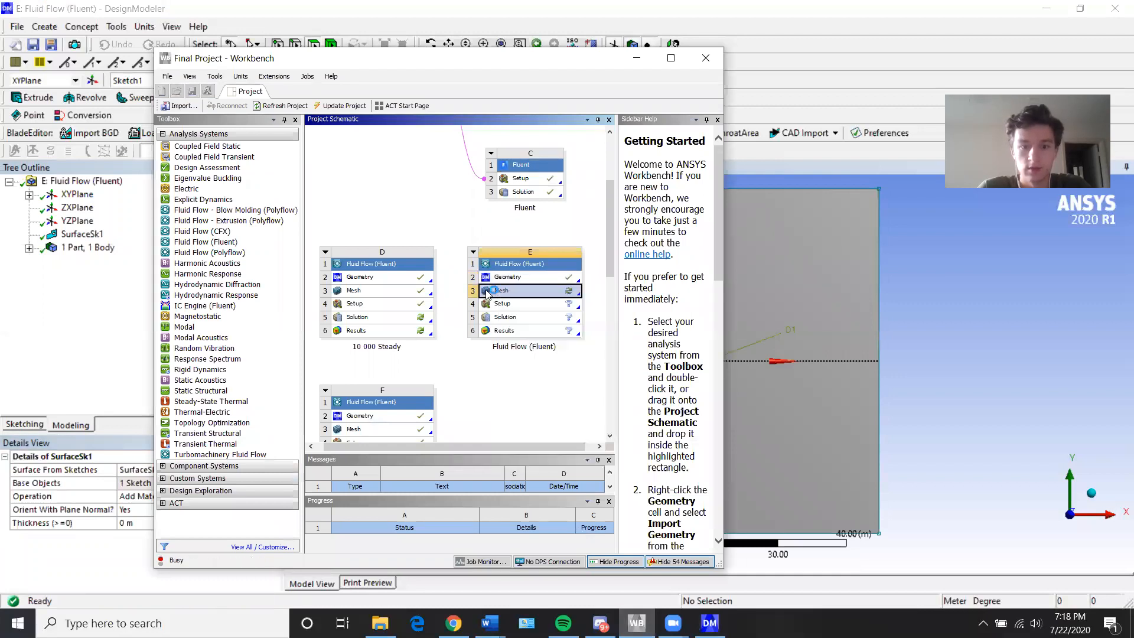
Step: Minimize Workbench and, in the Meshing application, look at the surface body square-on along the Z axis
left_click(638, 61)
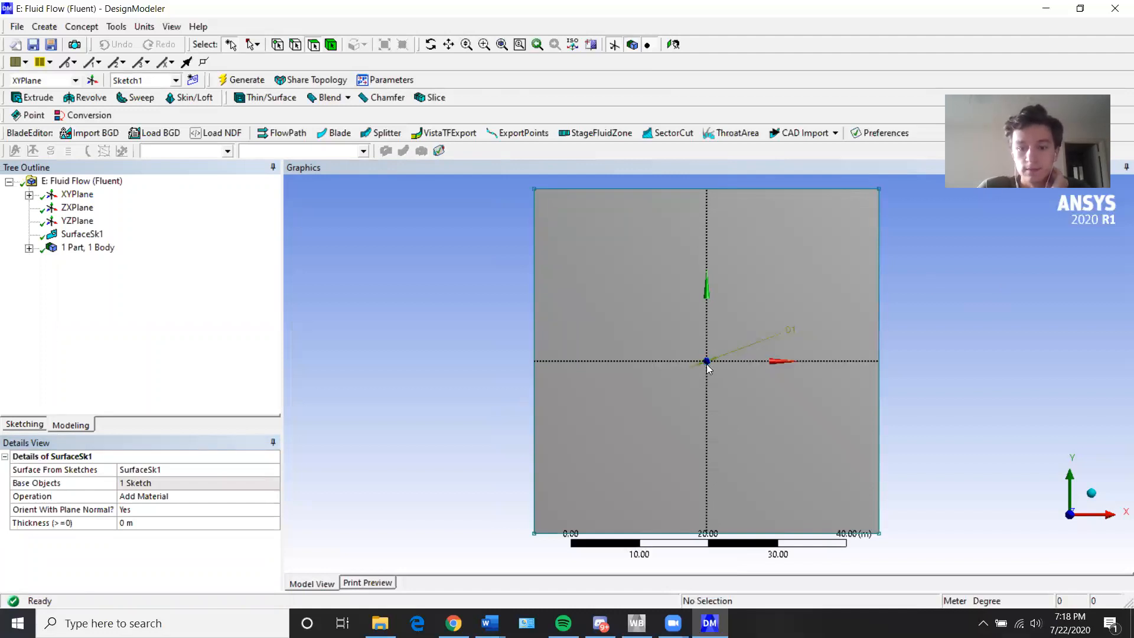
mouse_move(490, 623)
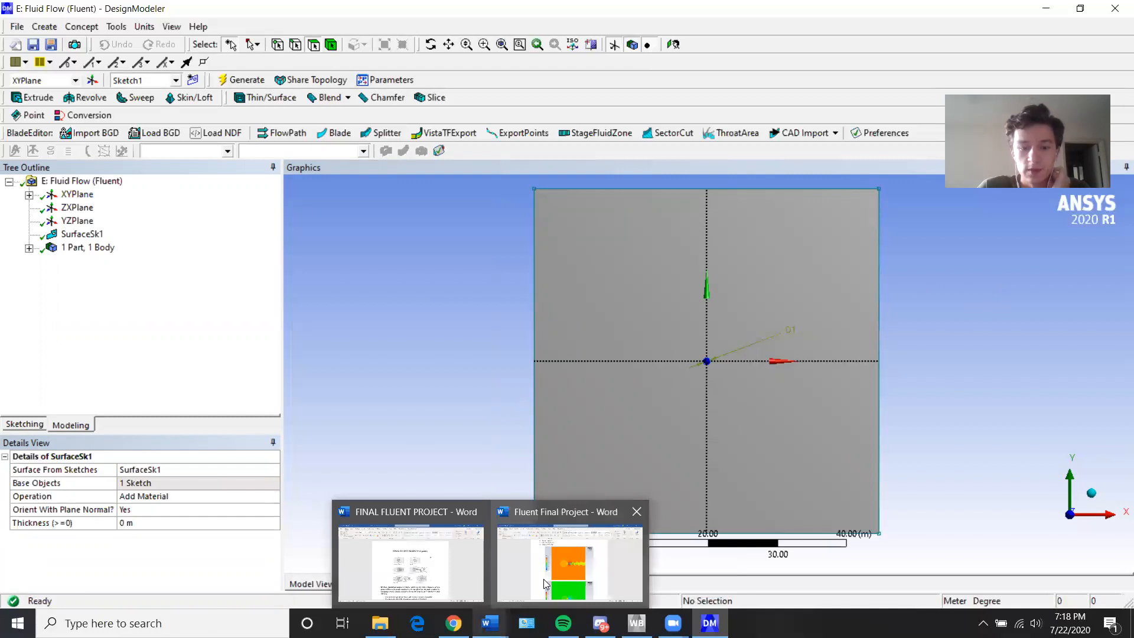
mouse_move(464, 578)
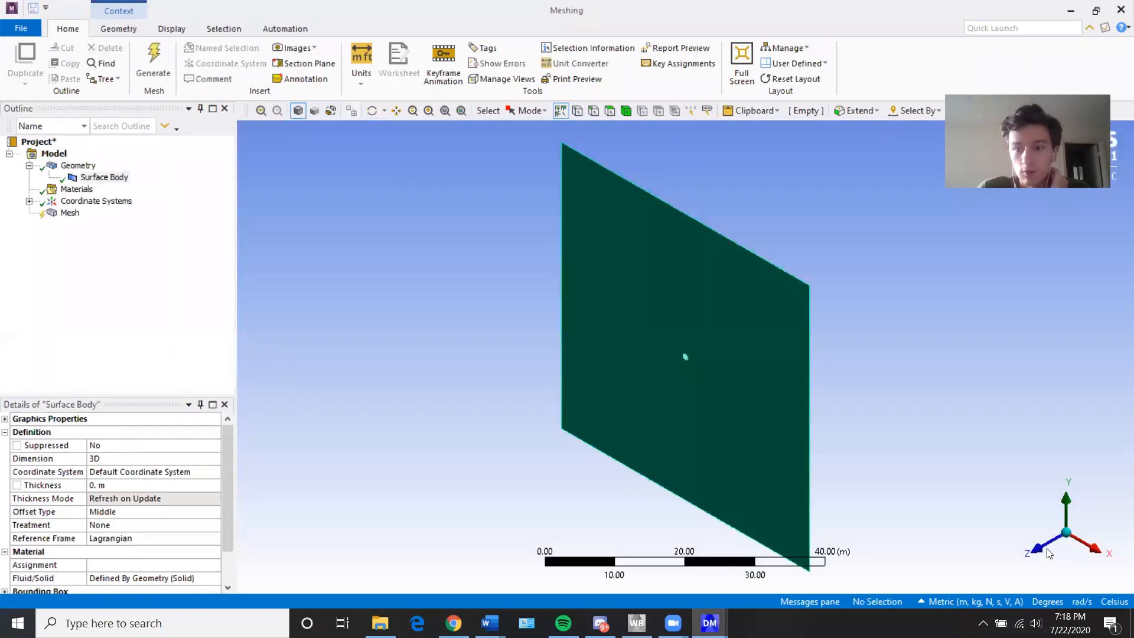
left_click(1032, 551)
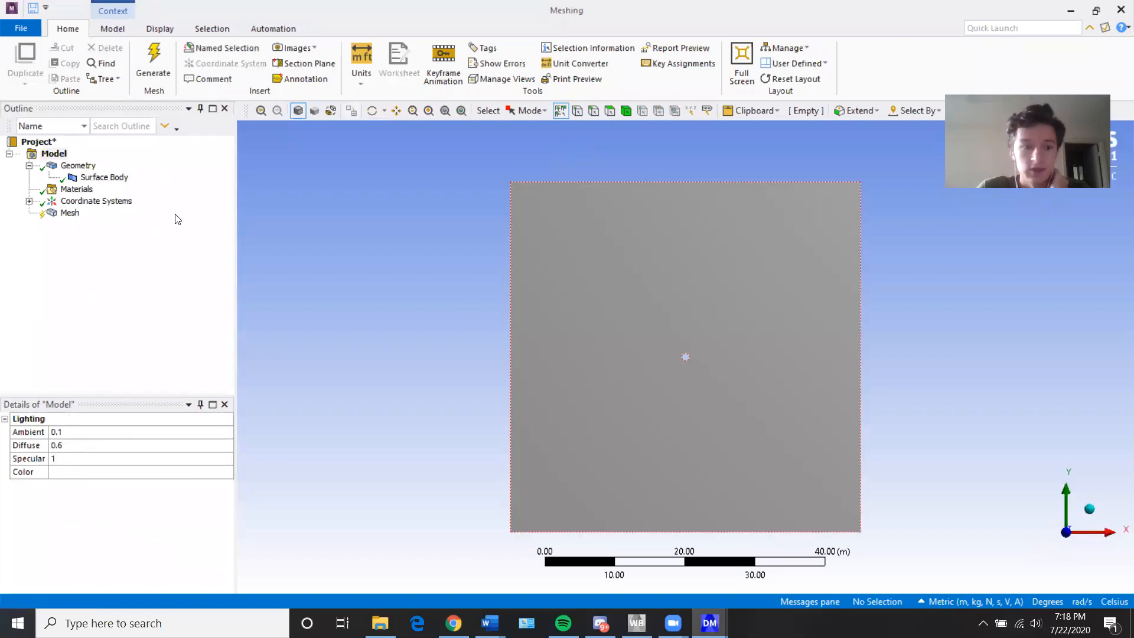
Step: Insert a Method control under Mesh and scope it to the surface body
left_click(66, 213)
right_click(59, 213)
mouse_move(118, 219)
left_click(250, 227)
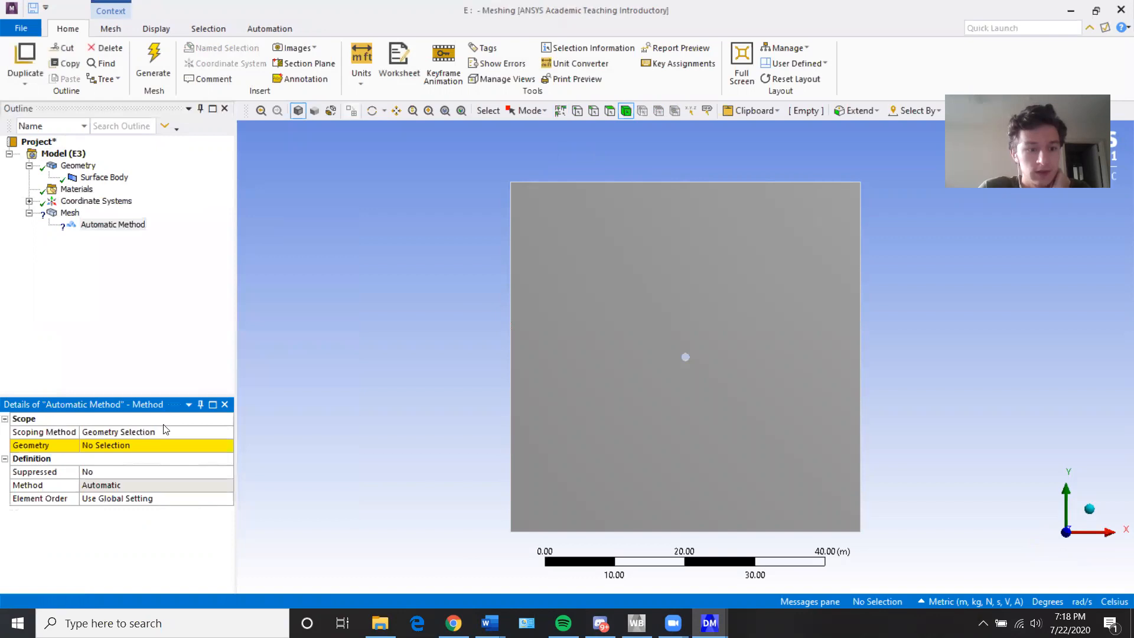
left_click(609, 265)
left_click(121, 444)
left_click(119, 449)
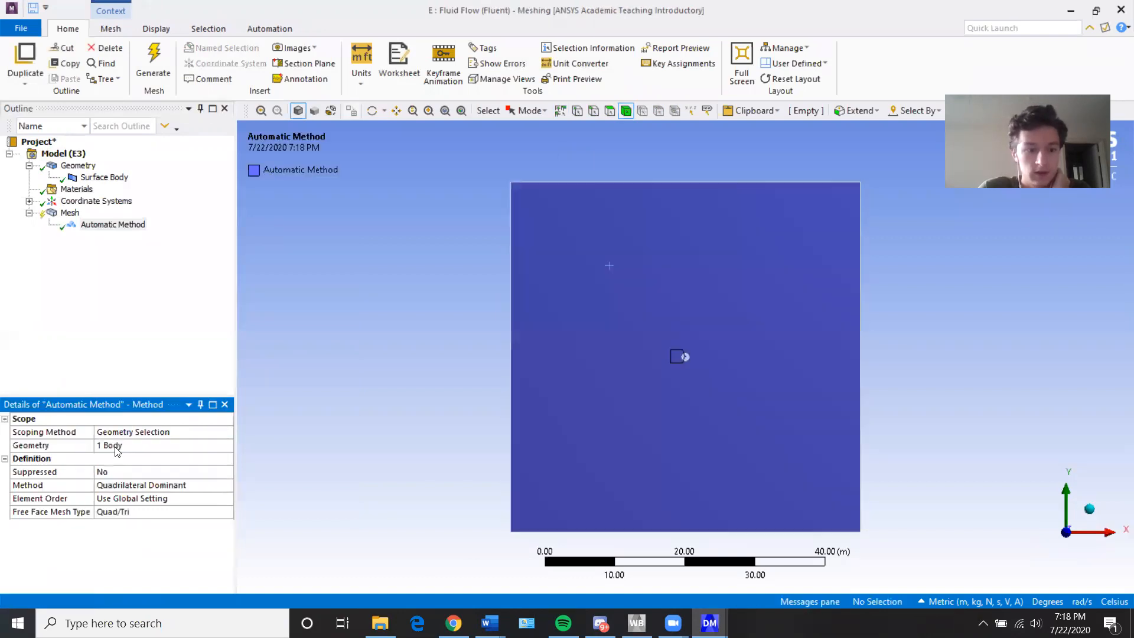
Step: Set the mesh method to Triangles, generate the mesh and inspect it around the circular hole
left_click(140, 483)
left_click(227, 485)
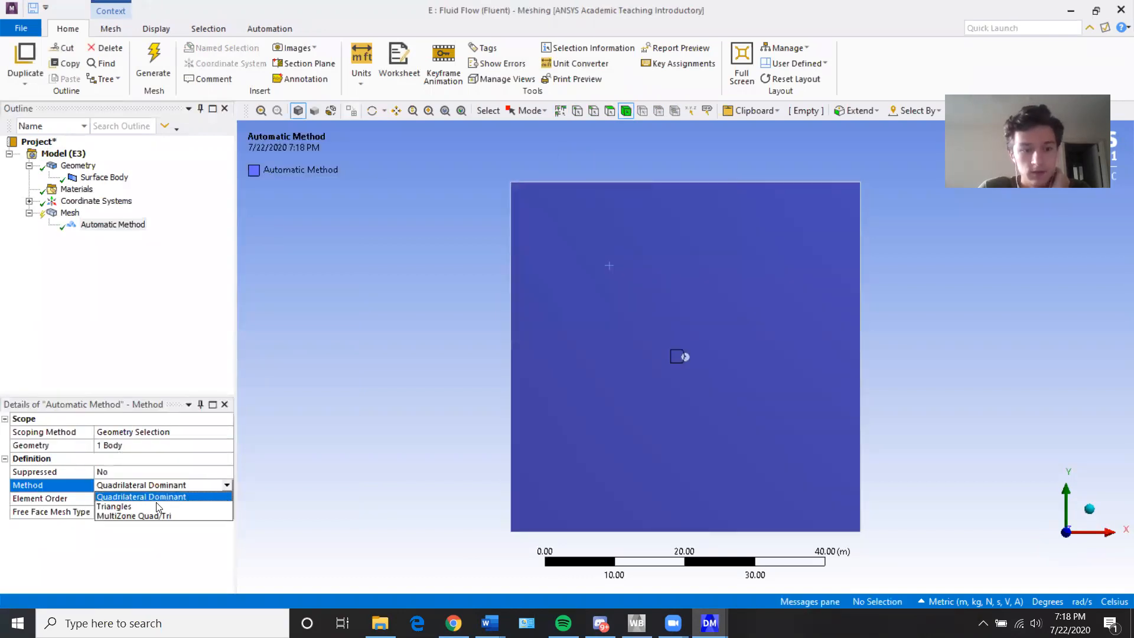
left_click(161, 507)
left_click(168, 65)
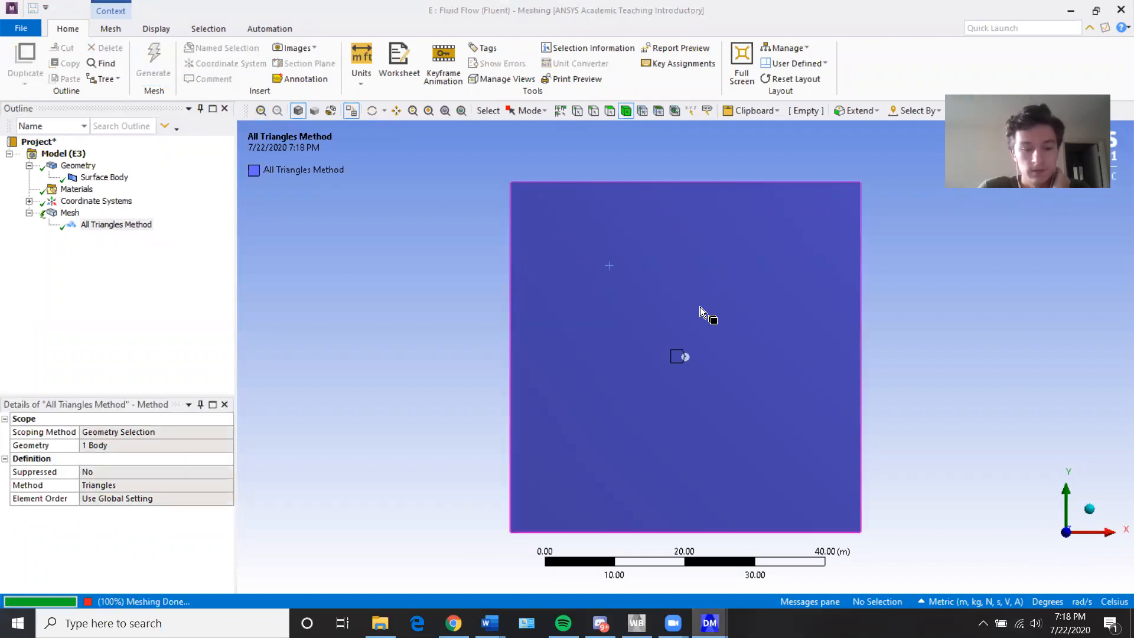
scroll(682, 357, "up", 3)
scroll(682, 357, "up", 5)
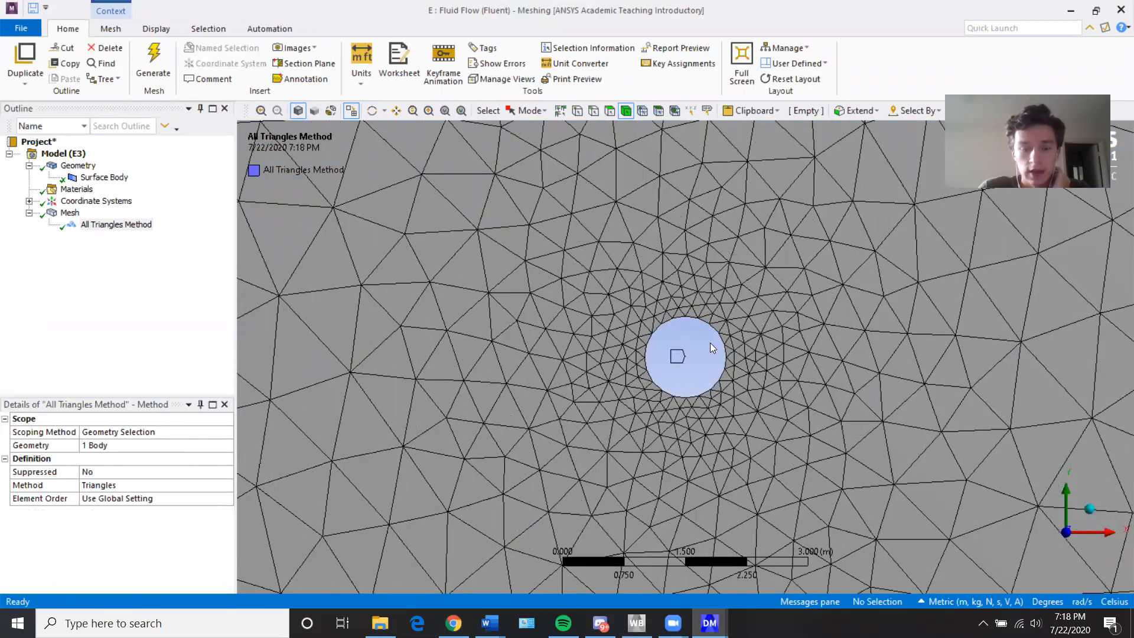
Step: Insert a Sizing control under Mesh and scope it to the circular edge of the cylinder
left_click(55, 216)
right_click(57, 219)
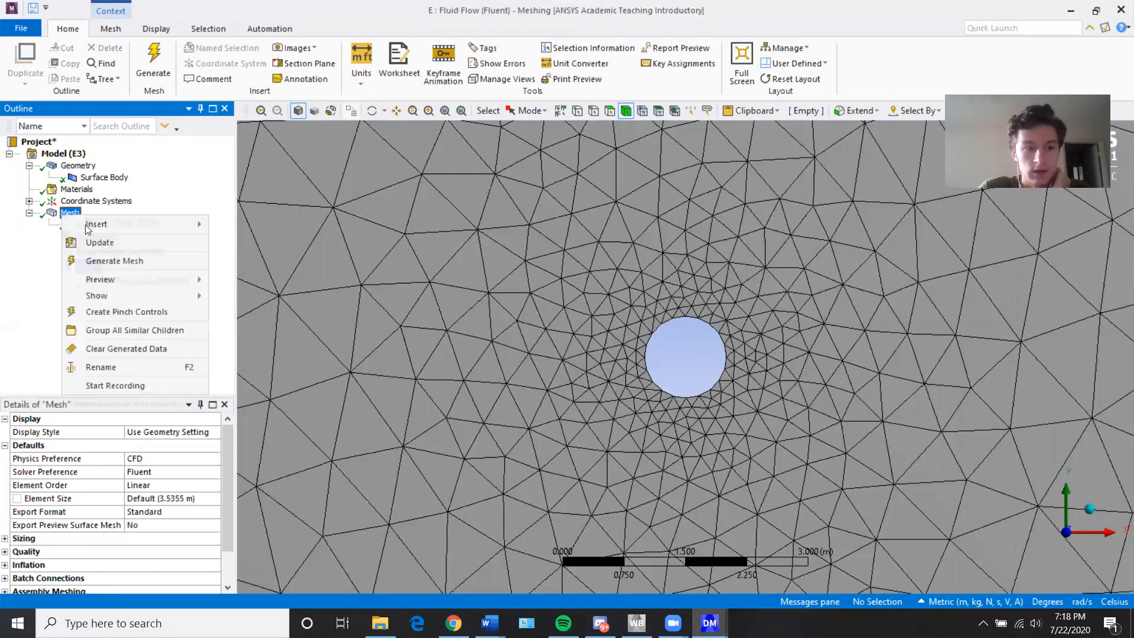
mouse_move(124, 224)
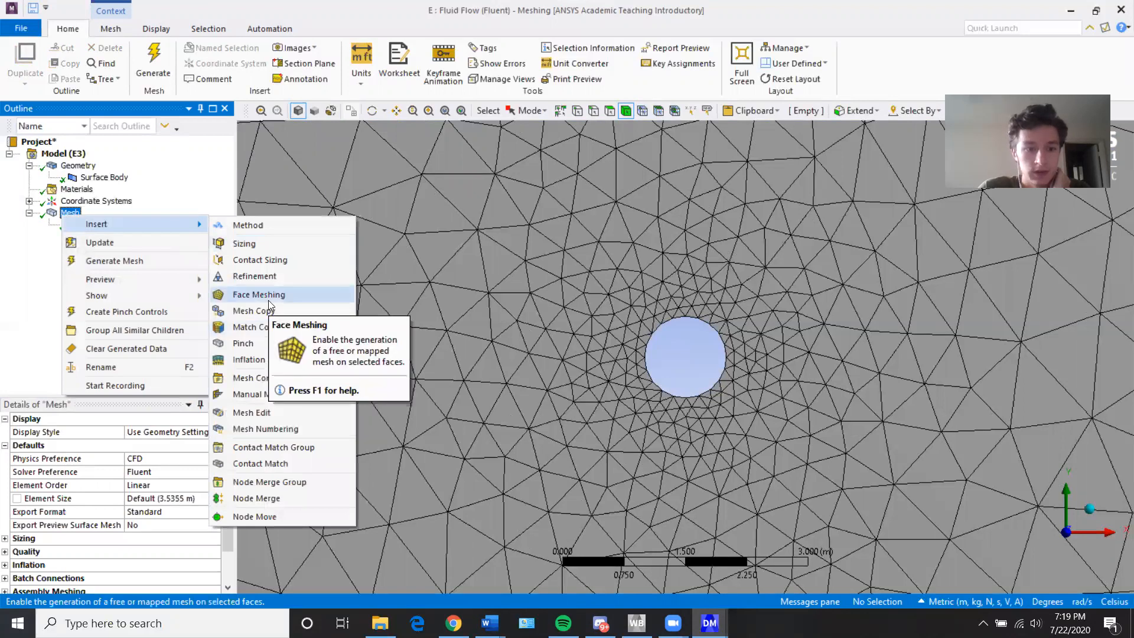
left_click(258, 243)
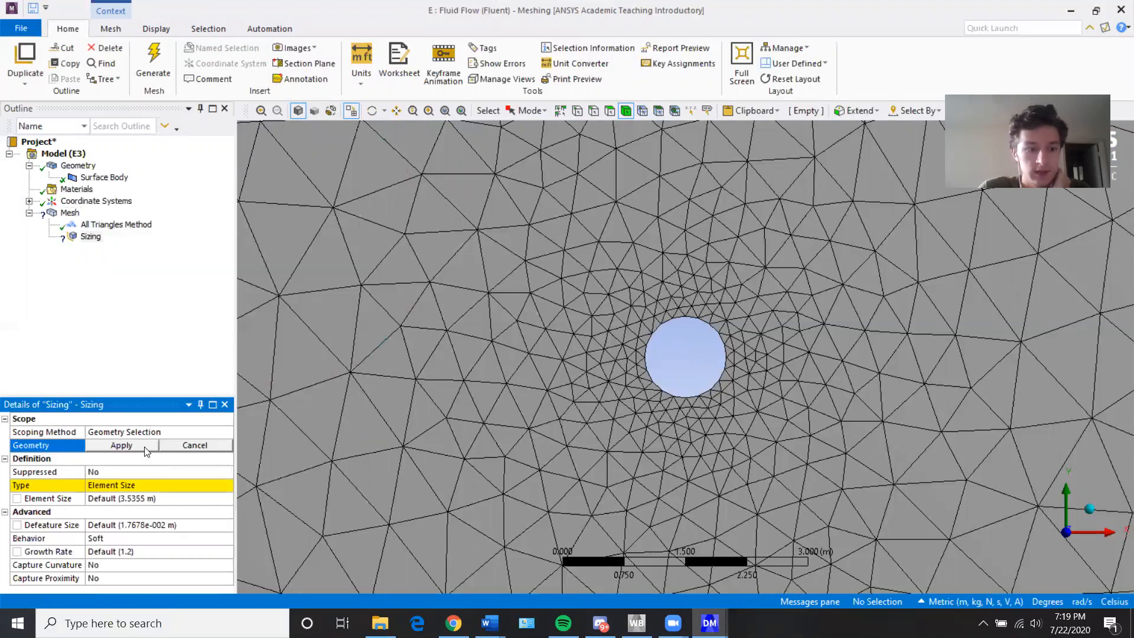
left_click(593, 110)
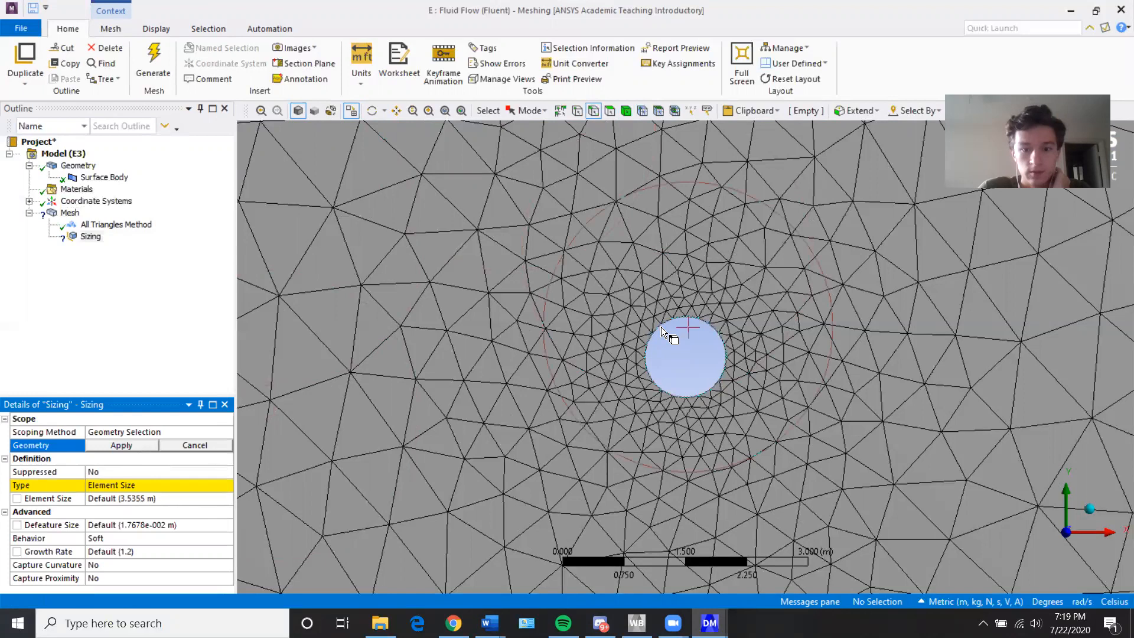
left_click(661, 327)
left_click(112, 445)
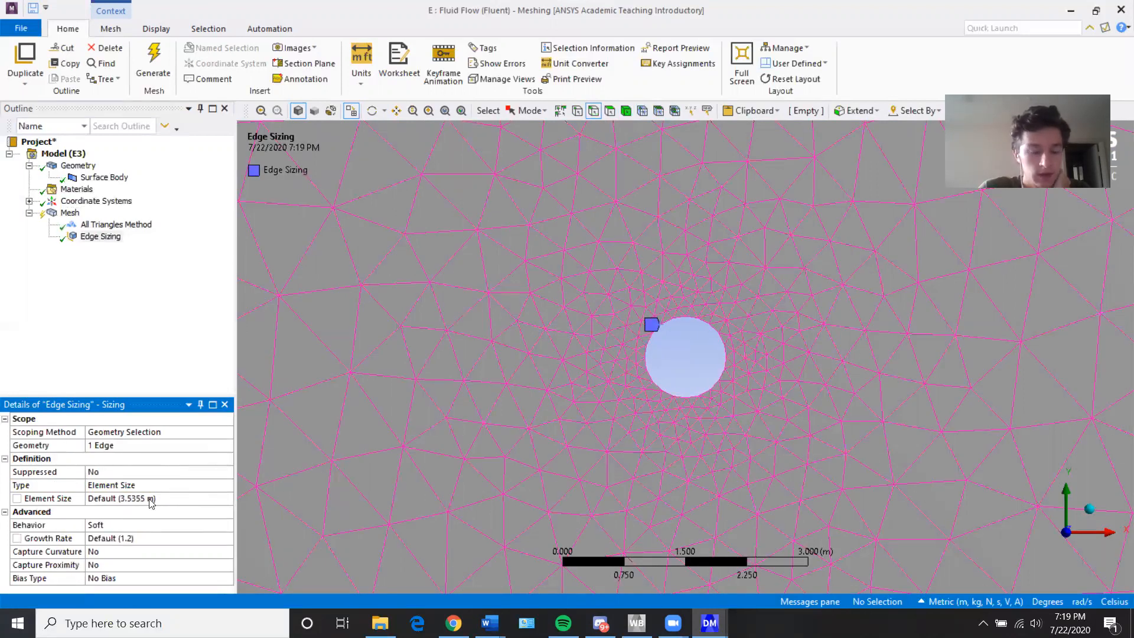
Step: Define the edge sizing by Number of Divisions with 200 divisions and Hard behavior, then regenerate the mesh
left_click(194, 489)
left_click(228, 487)
left_click(162, 516)
left_click(140, 502)
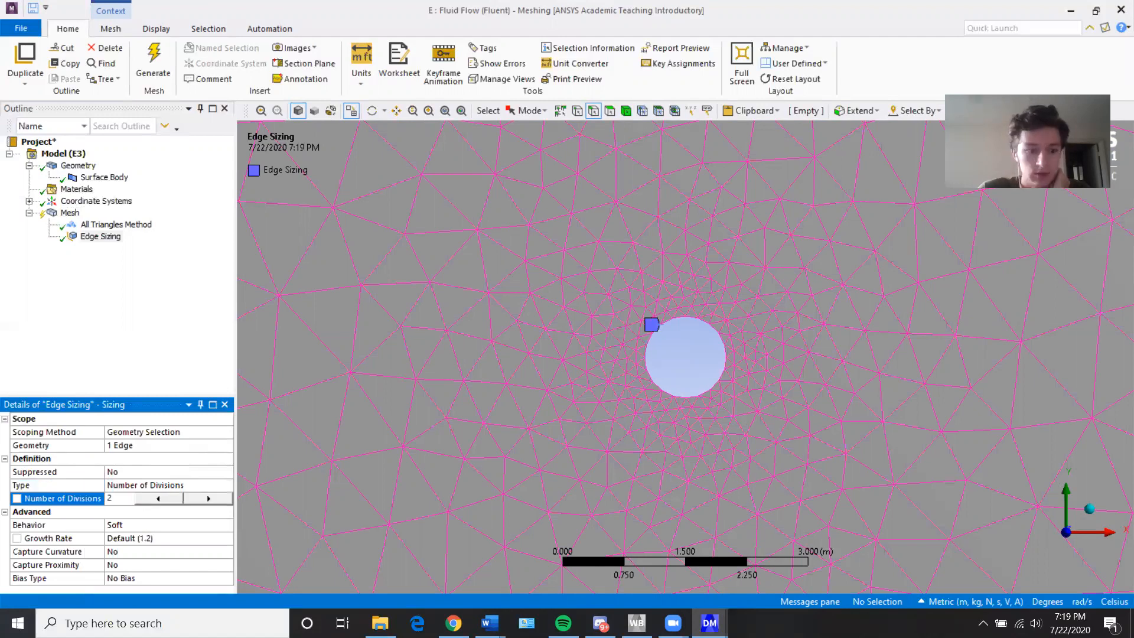
left_click(206, 528)
left_click(227, 525)
left_click(169, 547)
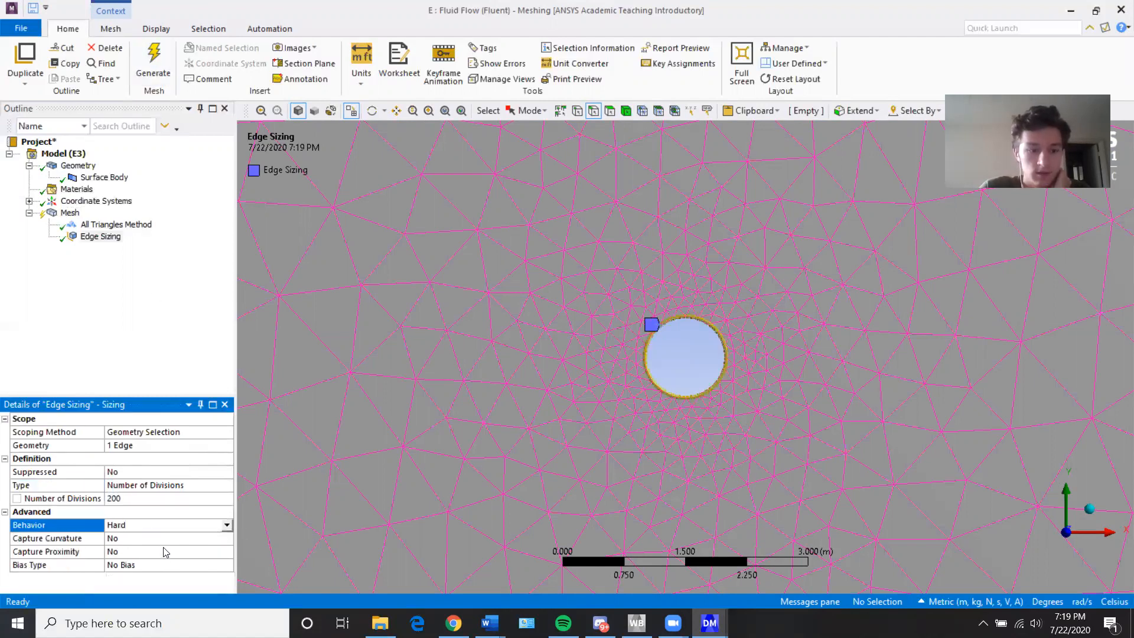
left_click(136, 66)
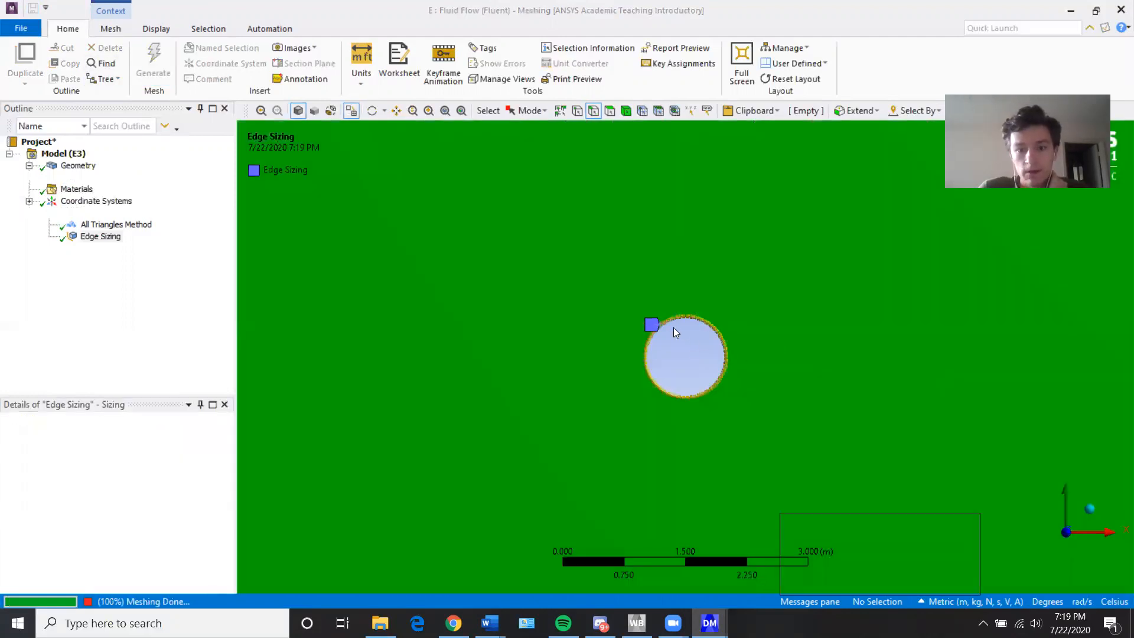
scroll(659, 360, "up", 5)
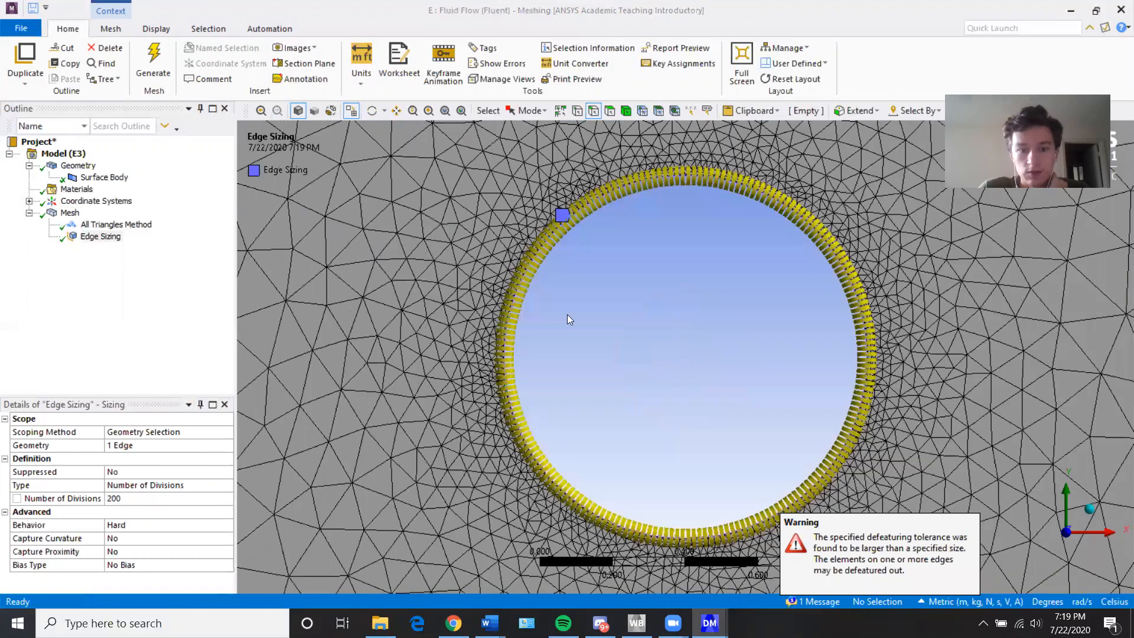
Step: Insert an Inflation control scoped to the domain face, with the cylinder's circular edge as its boundary
left_click(70, 212)
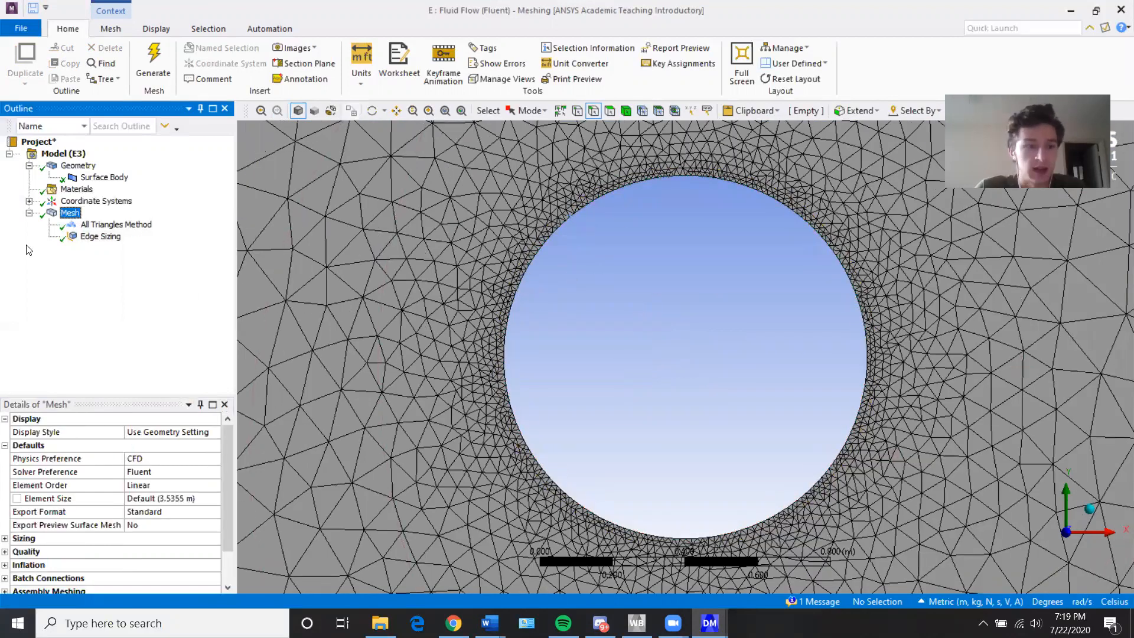
right_click(66, 213)
mouse_move(93, 223)
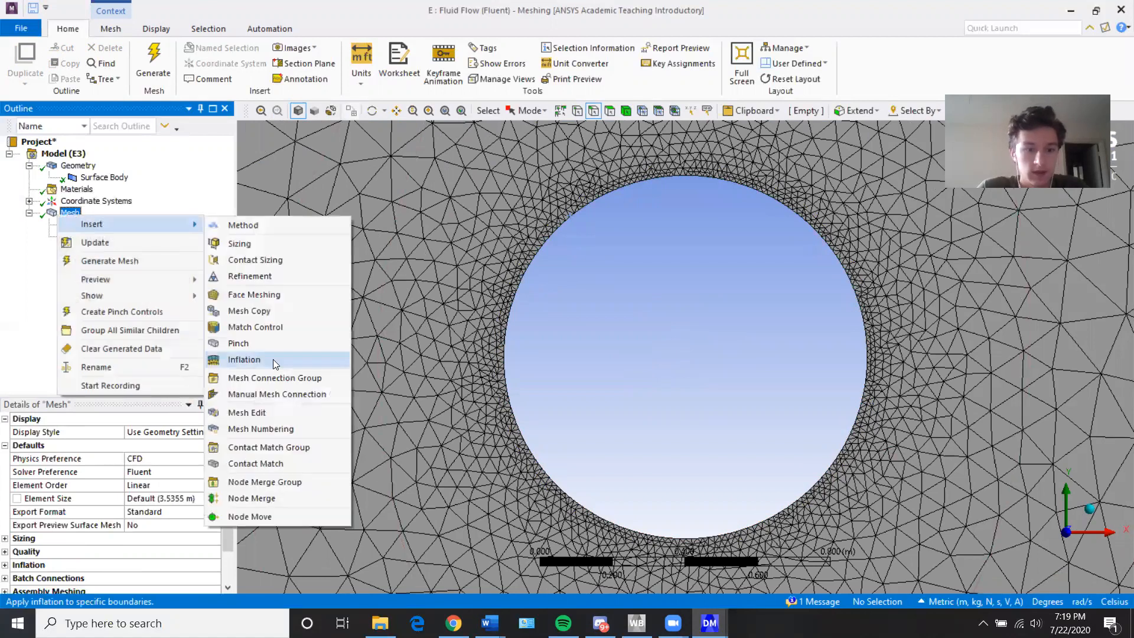
left_click(268, 359)
left_click(408, 301)
left_click(162, 442)
left_click(154, 484)
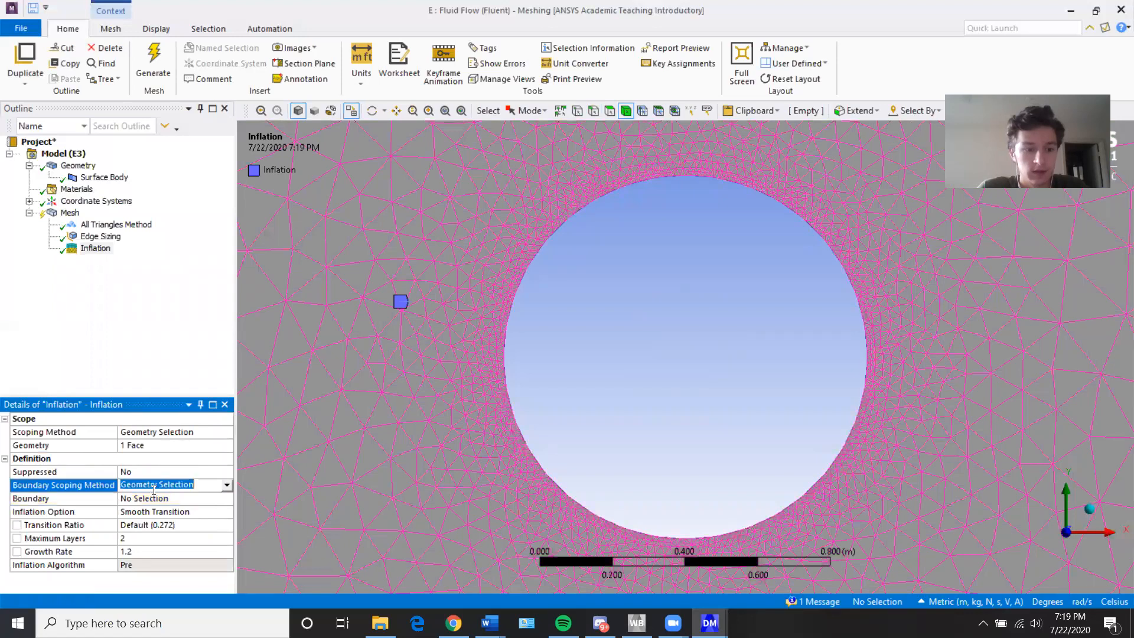
left_click(157, 499)
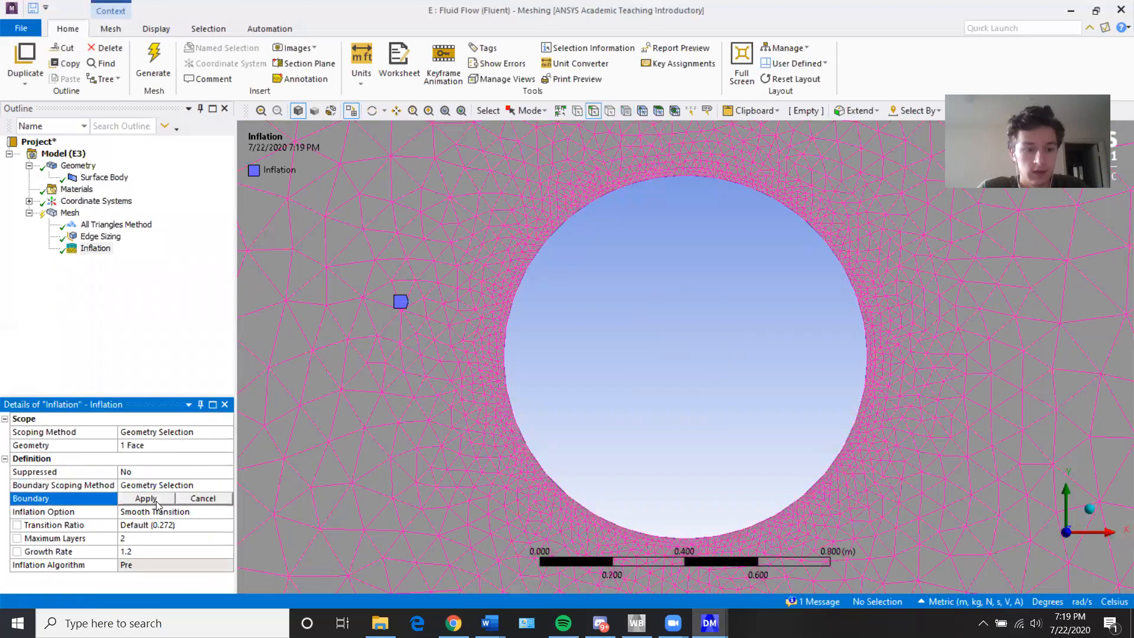
left_click(565, 225)
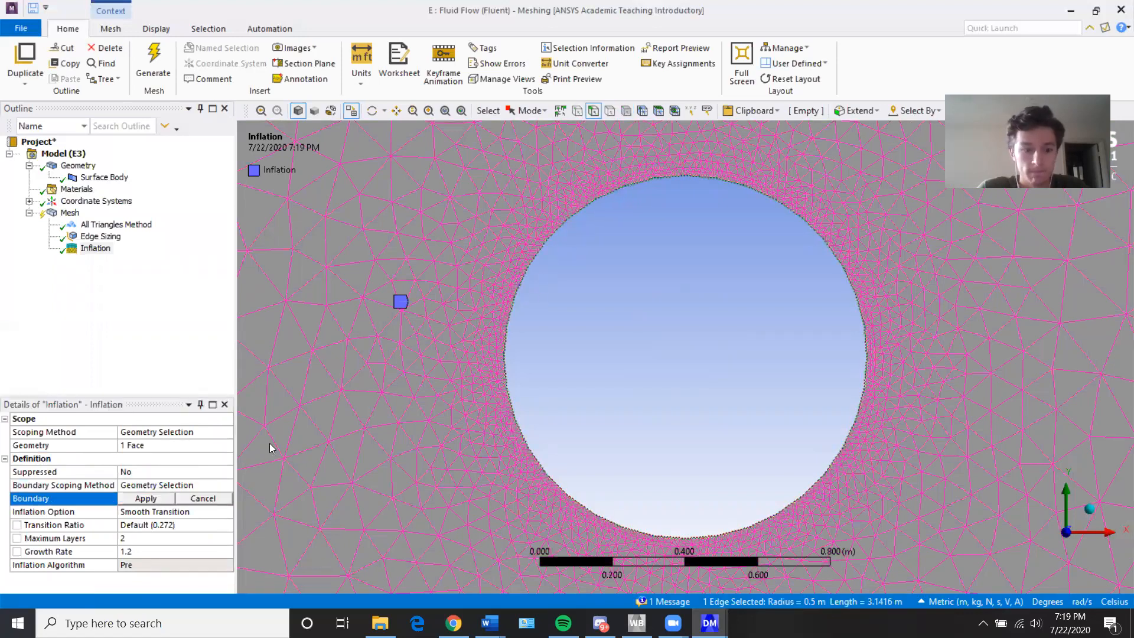
left_click(146, 498)
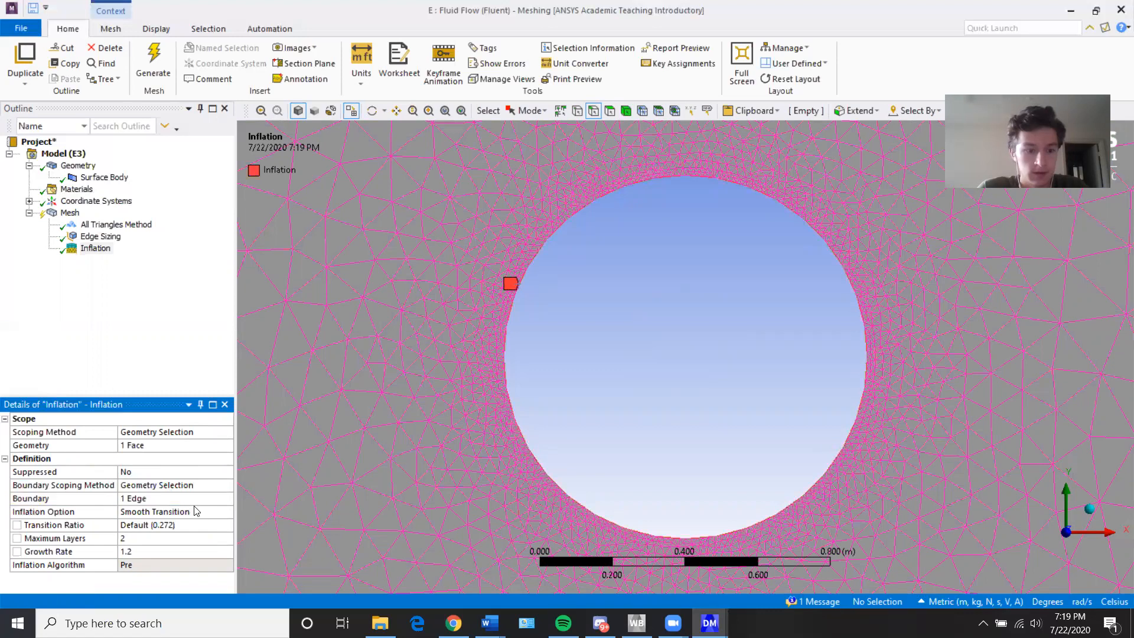
Step: Set the inflation to First Layer Thickness with a 0.003 m first layer height and 65 maximum layers, and regenerate the mesh
left_click(147, 512)
left_click(228, 514)
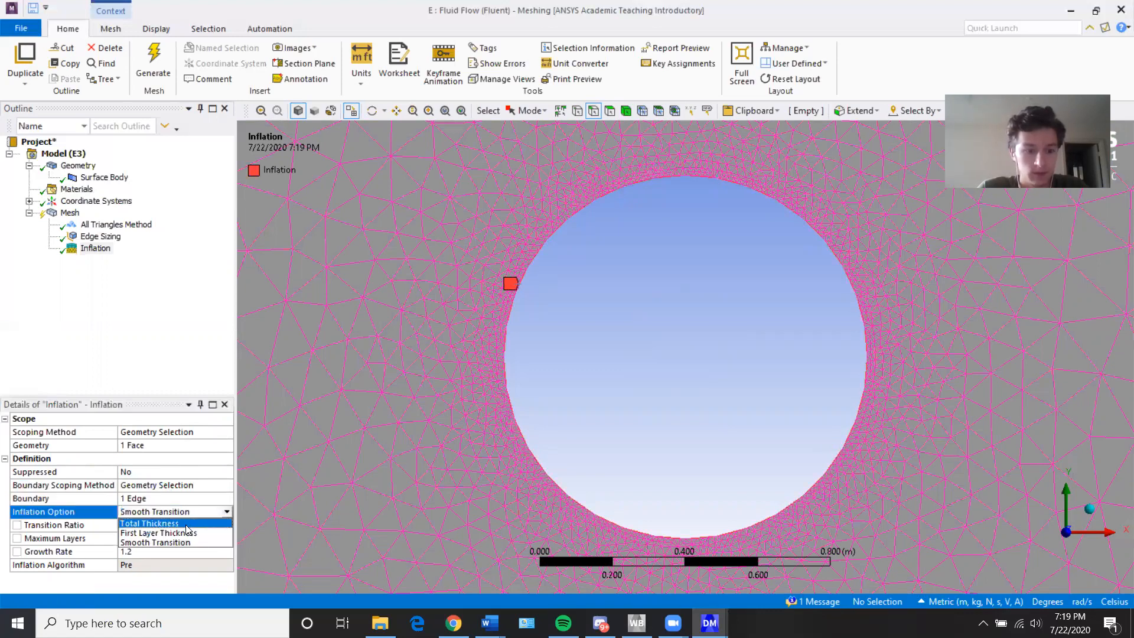
left_click(187, 533)
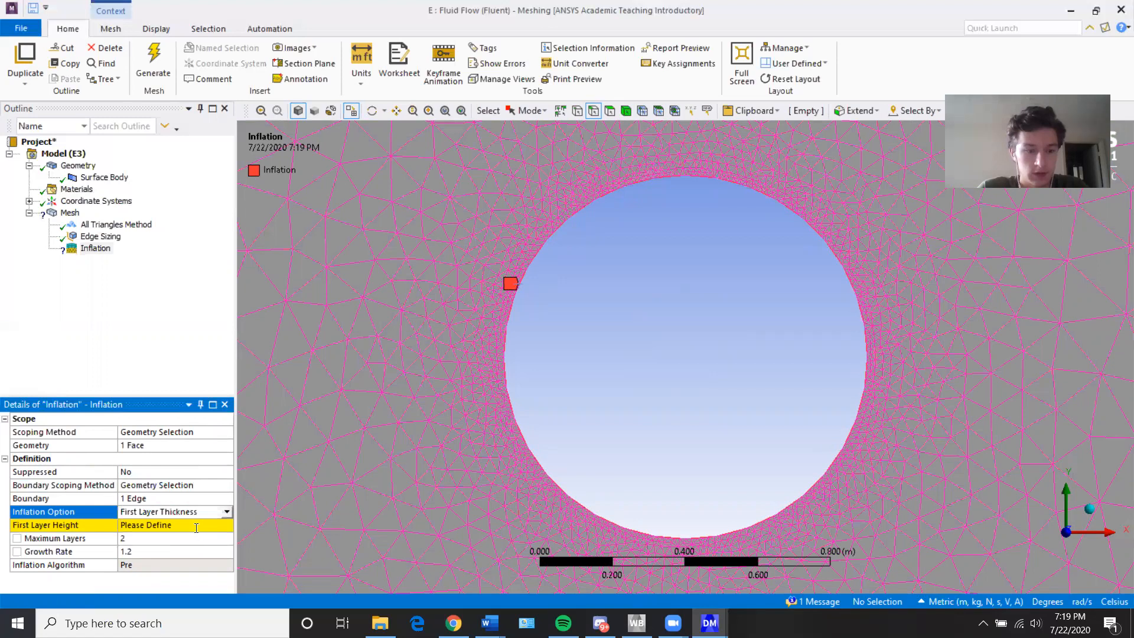
left_click(196, 525)
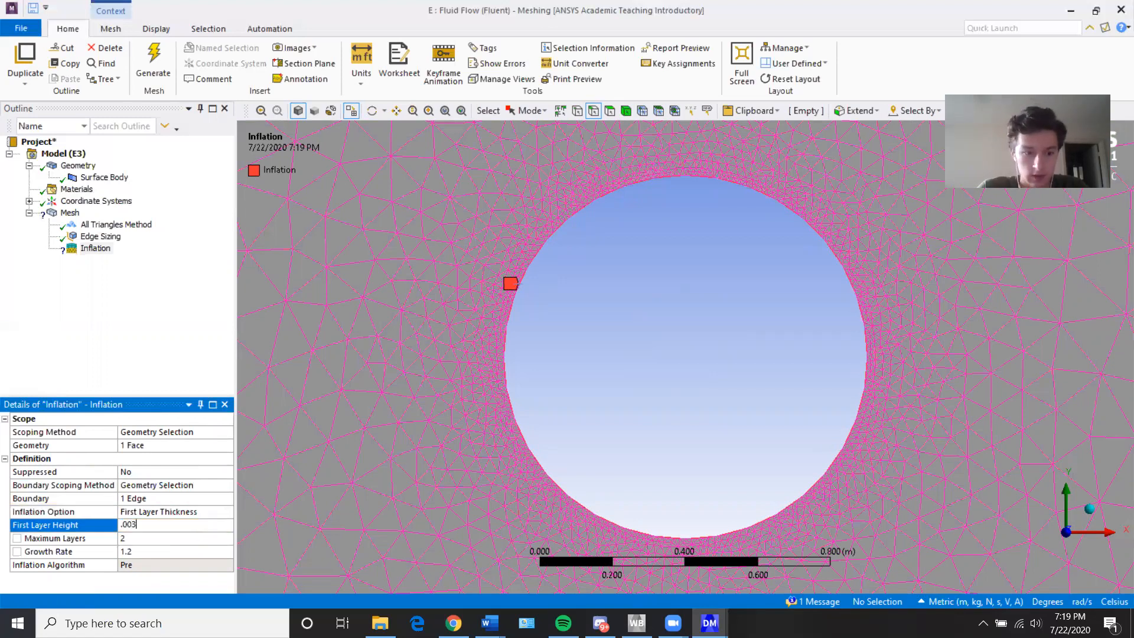
type(".003")
left_click(122, 539)
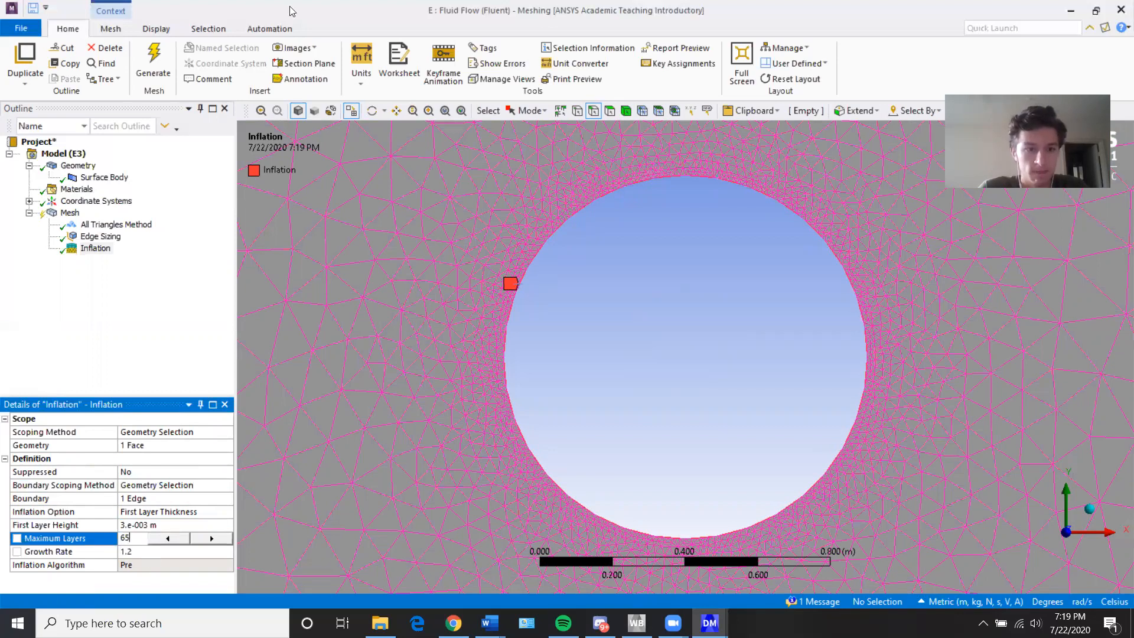
left_click(154, 64)
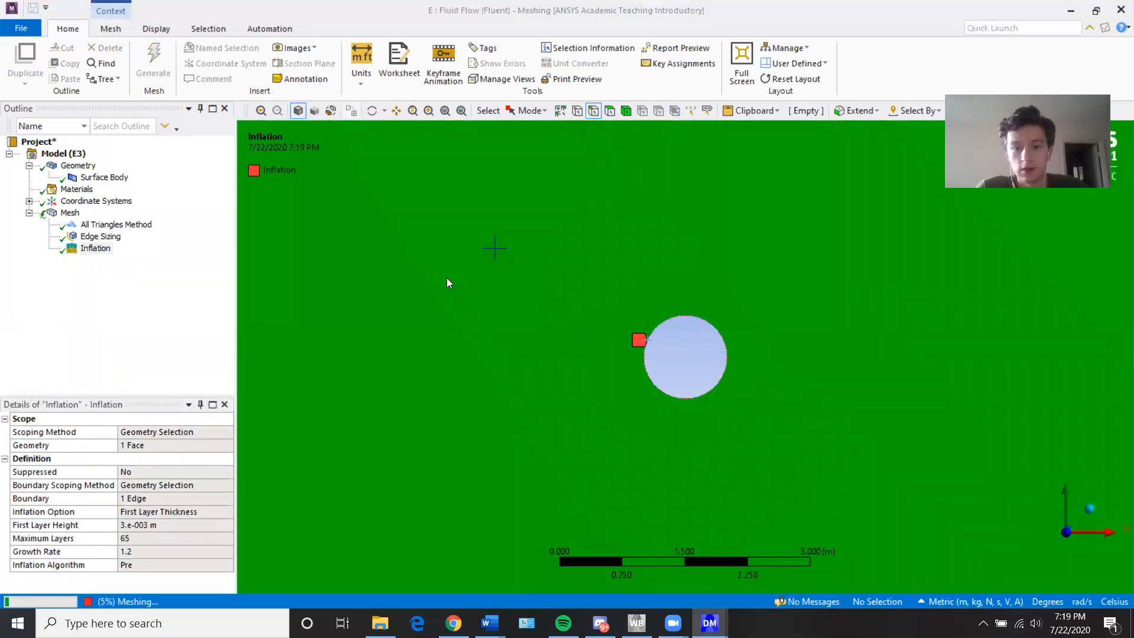
scroll(719, 338, "down", 3)
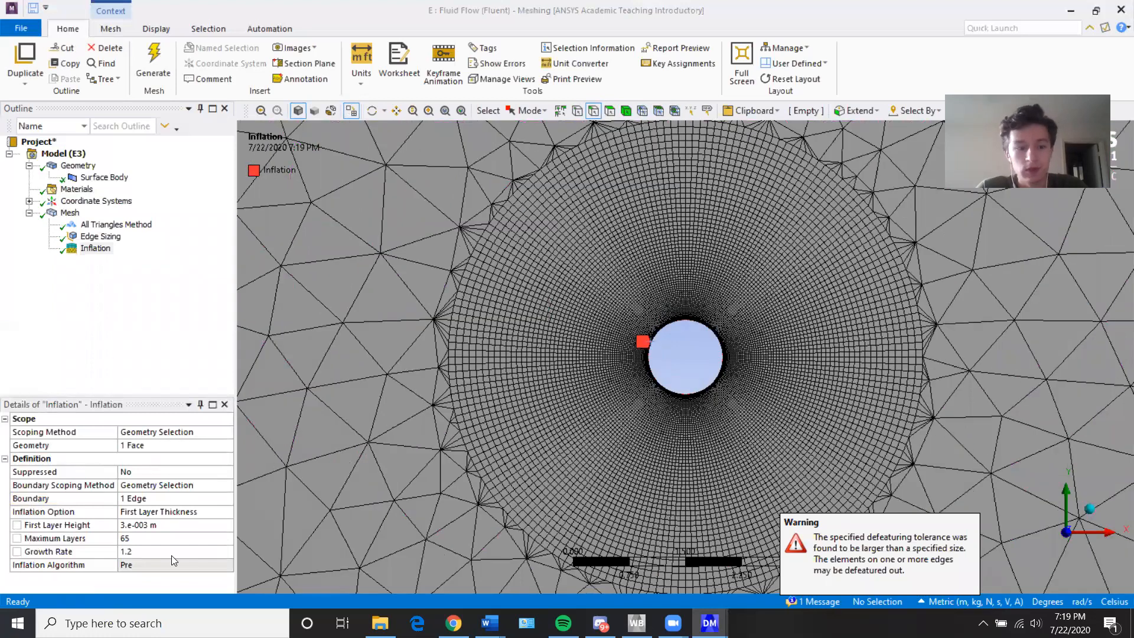
scroll(561, 387, "down", 4)
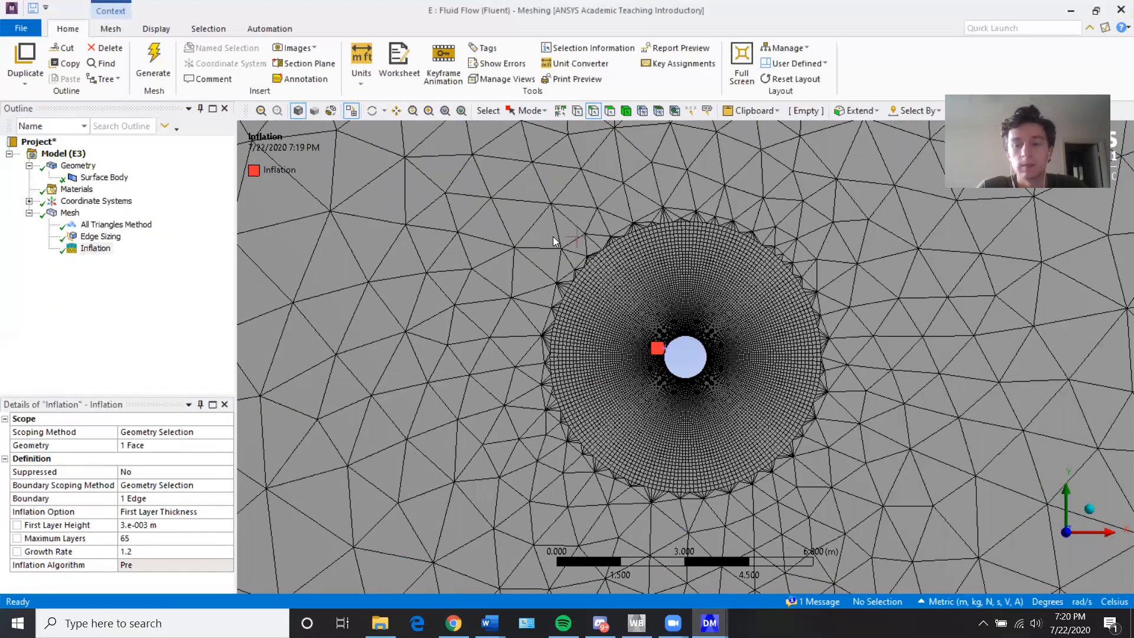
Step: Set the global mesh element size to 0.2 m and regenerate the mesh for the whole domain
left_click(70, 213)
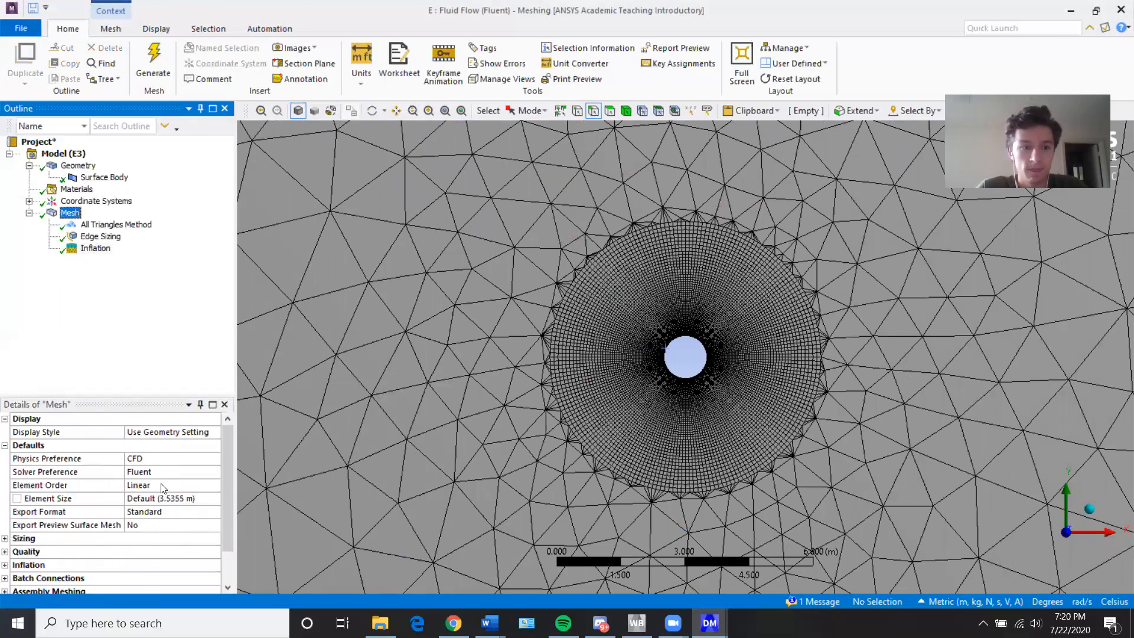
left_click(160, 502)
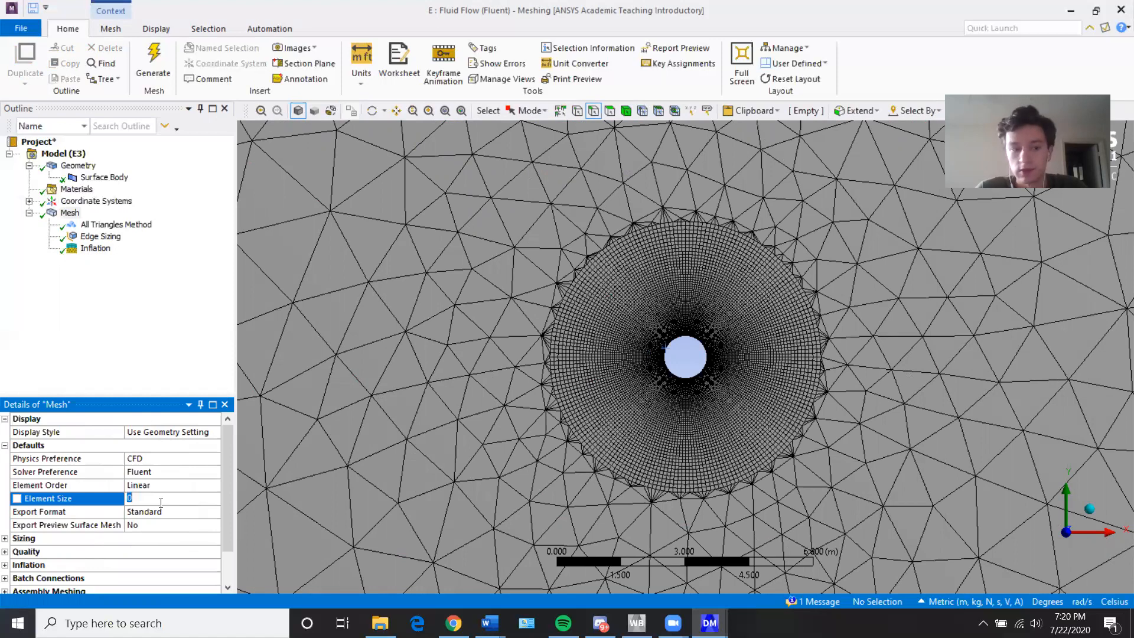
type(".2")
left_click(152, 72)
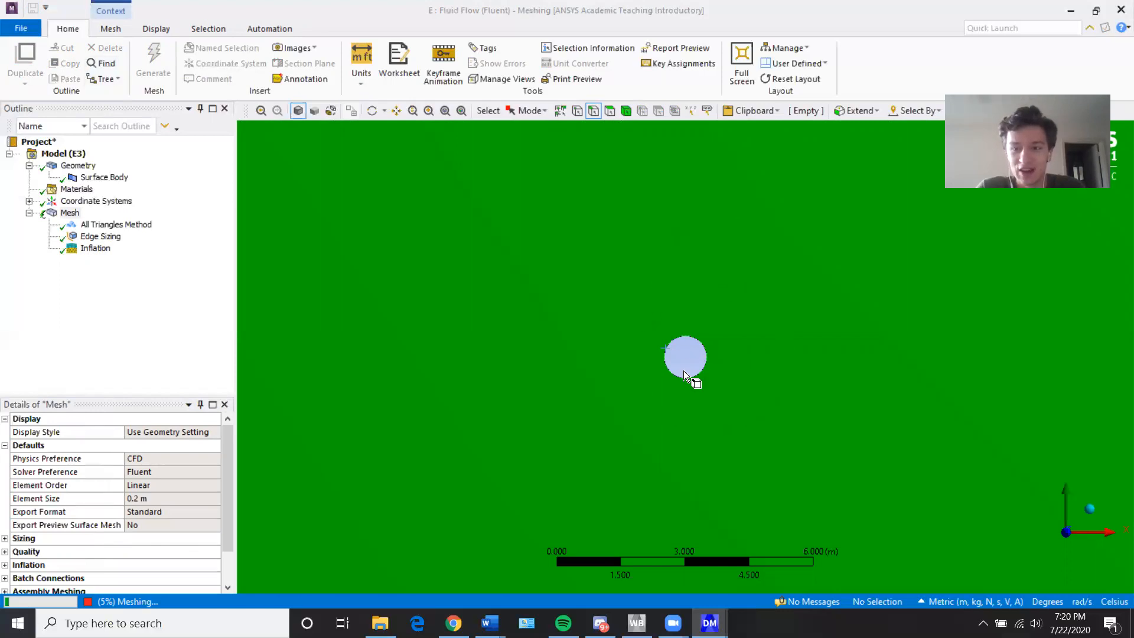
scroll(683, 370, "down", 5)
scroll(684, 382, "down", 1)
scroll(685, 378, "up", 1)
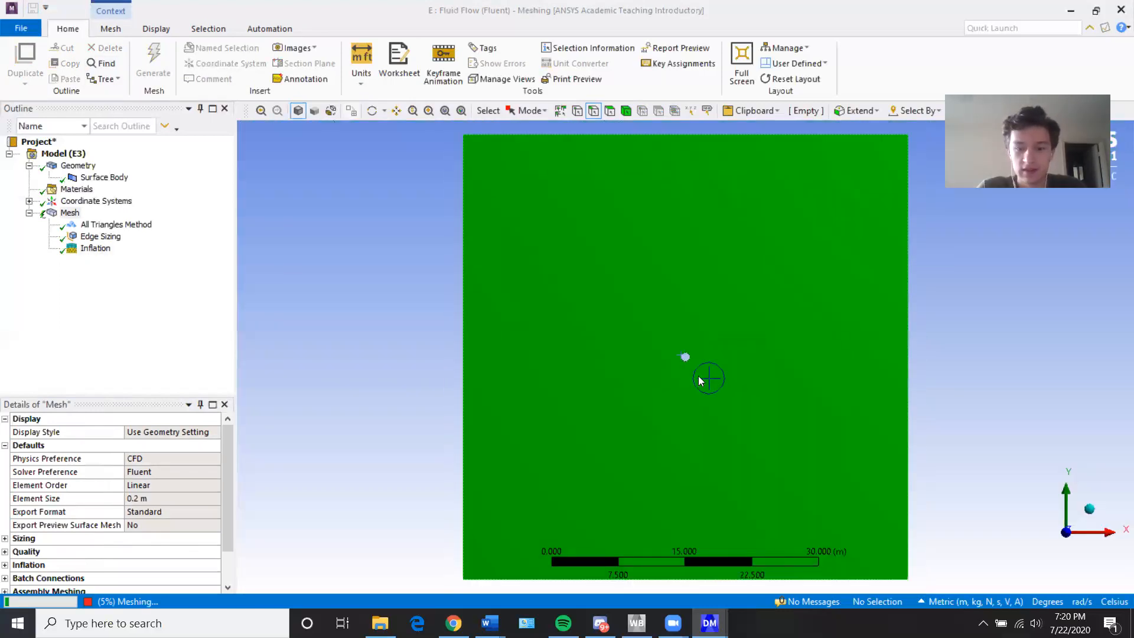
scroll(694, 372, "down", 1)
middle_click_drag(691, 371, 686, 371, "ctrl")
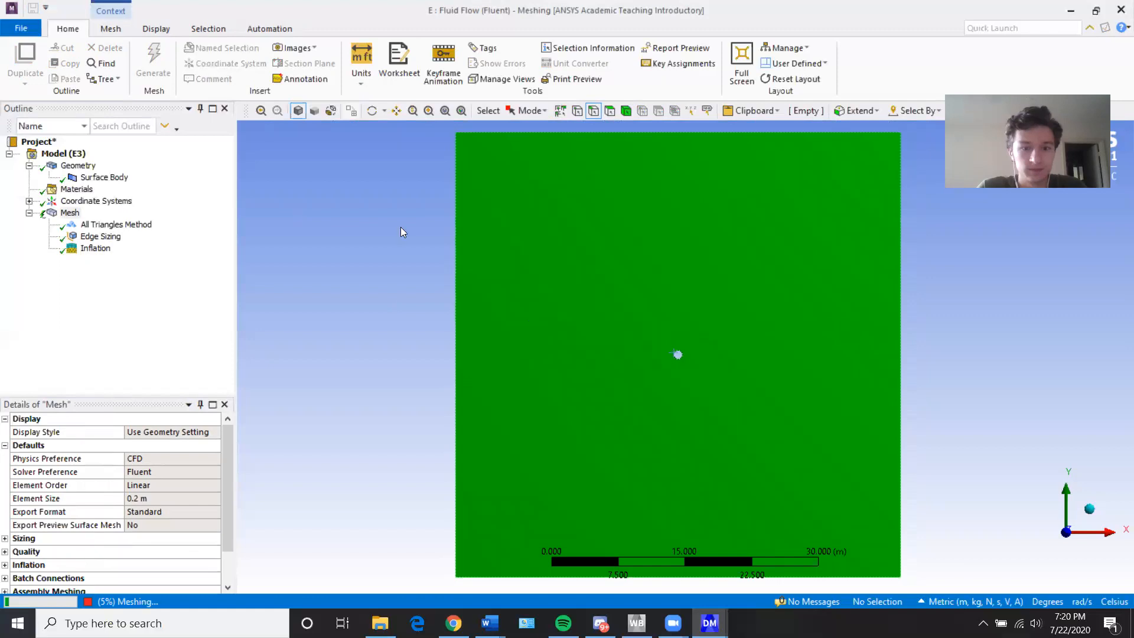
left_click(455, 242)
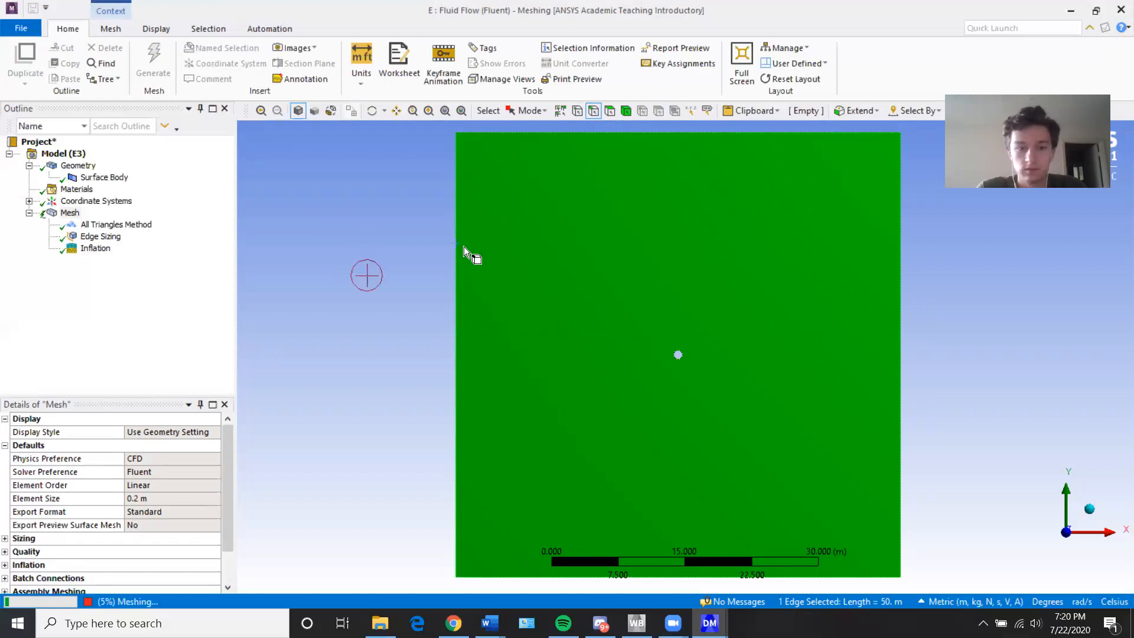
left_click(477, 305)
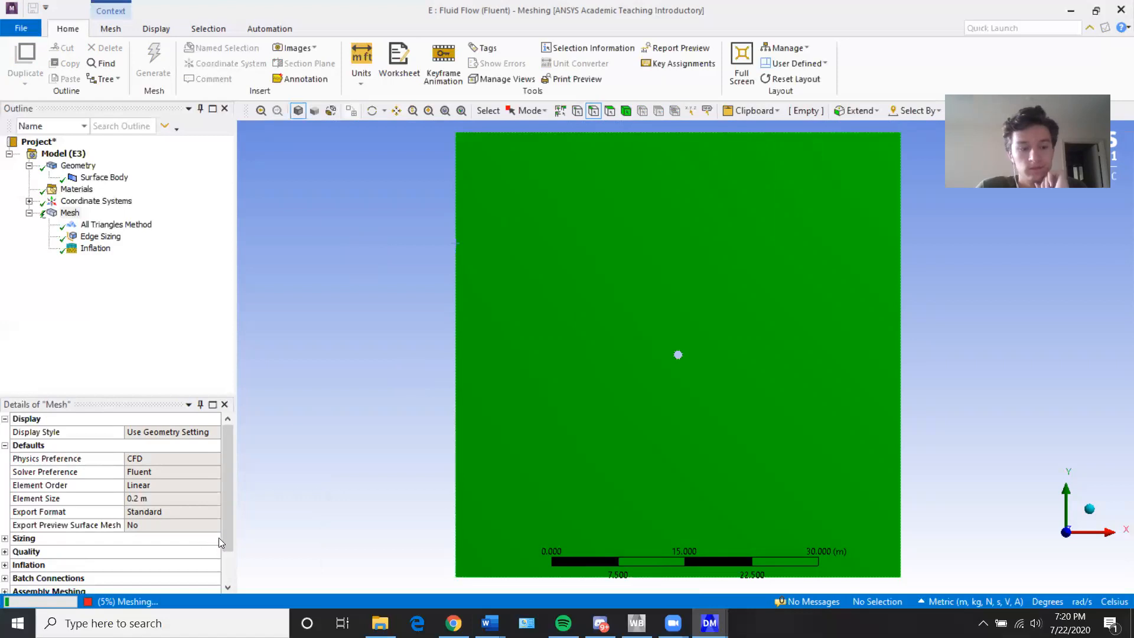
left_click_drag(228, 499, 231, 559)
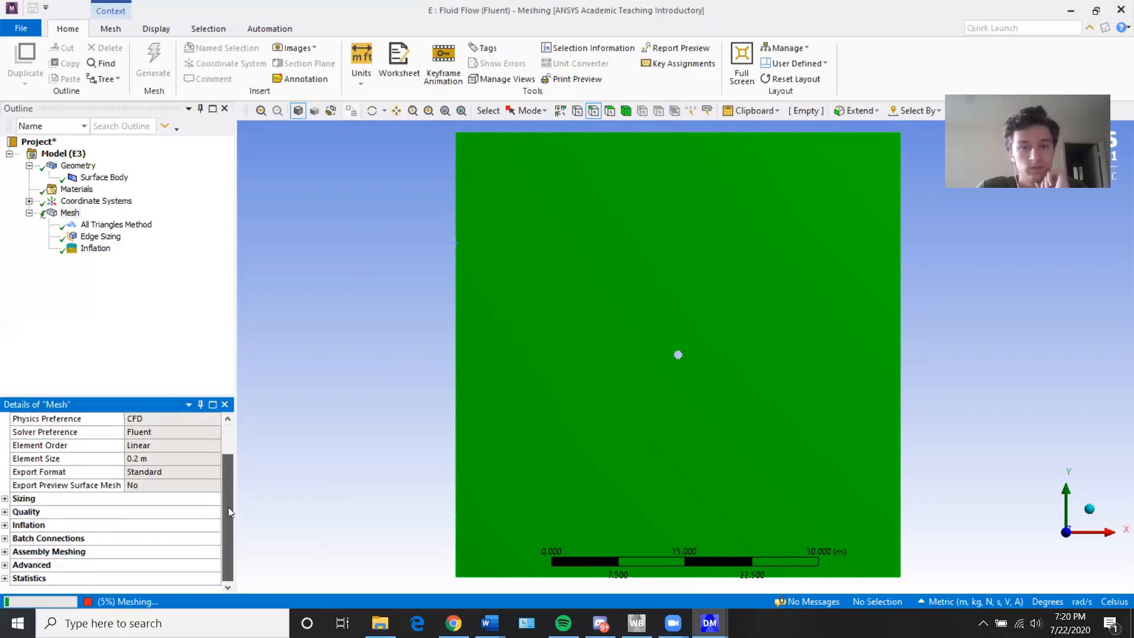
left_click_drag(228, 512, 224, 468)
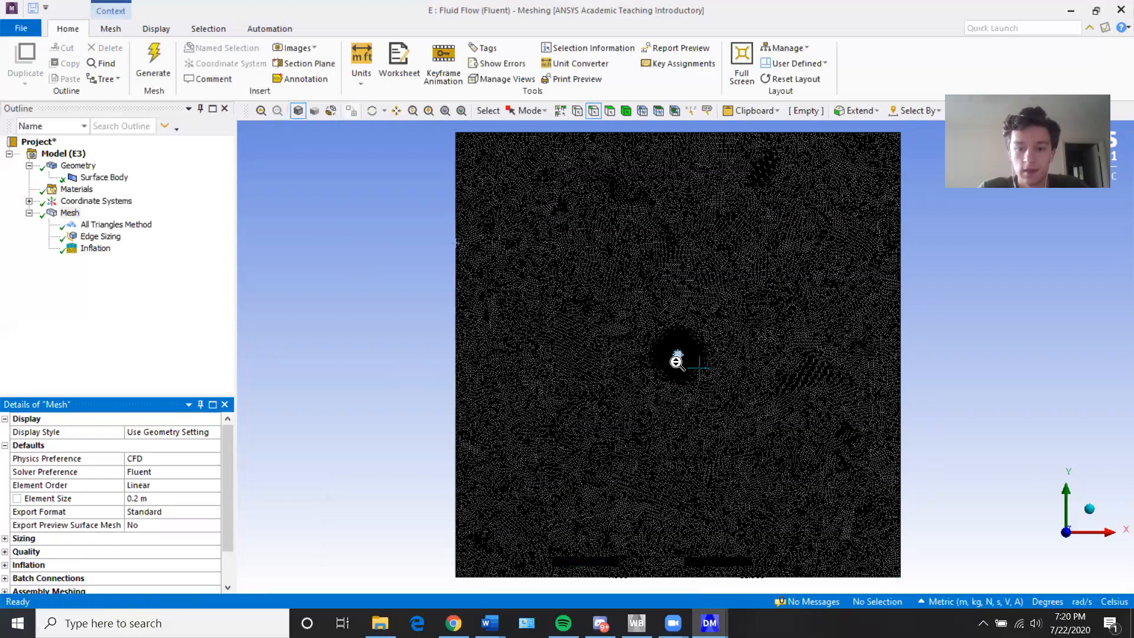
Step: Create a named selection called "velocity inlet" from the domain's left edge
scroll(674, 370, "up", 5)
middle_click_drag(701, 347, 563, 359, "ctrl")
scroll(781, 348, "up", 3)
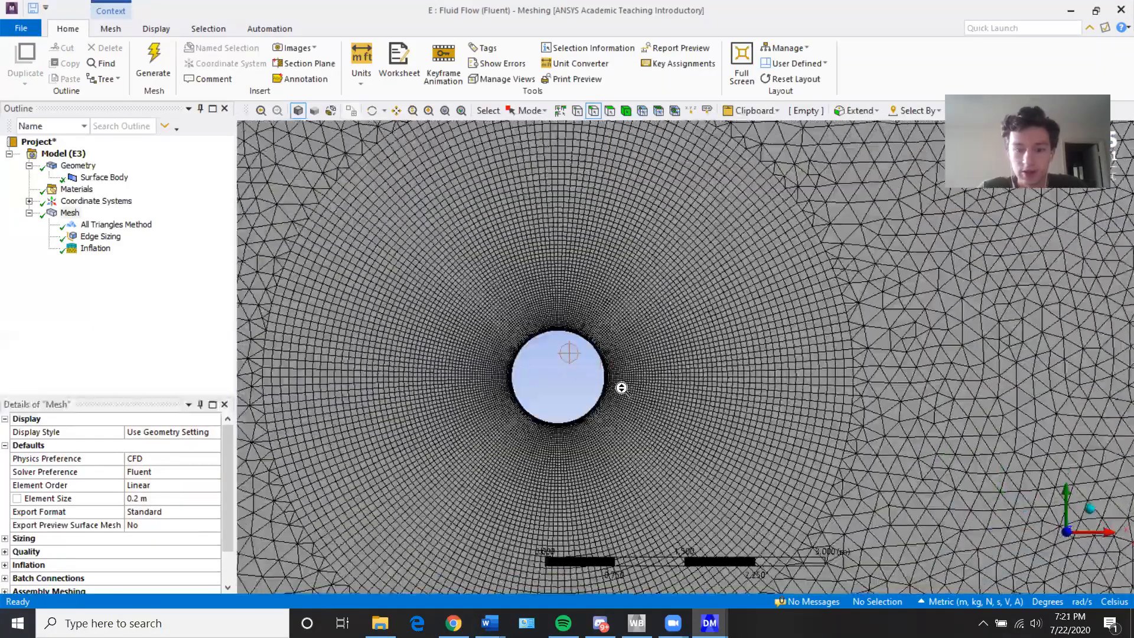
scroll(697, 372, "down", 10)
left_click(481, 321)
key("ctrl+i")
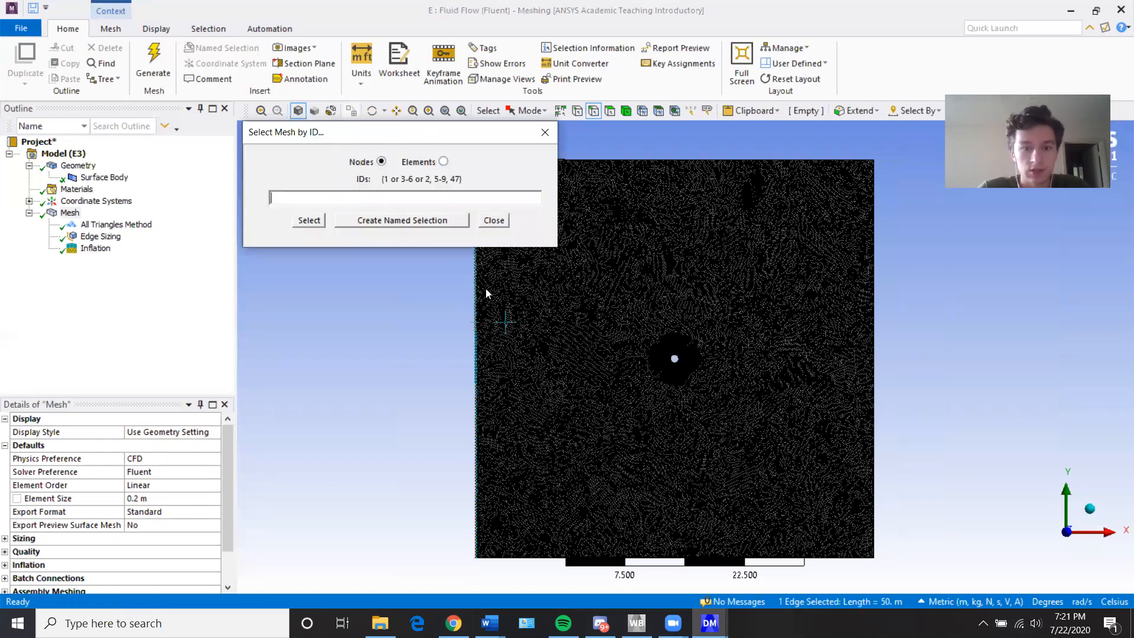
left_click(499, 219)
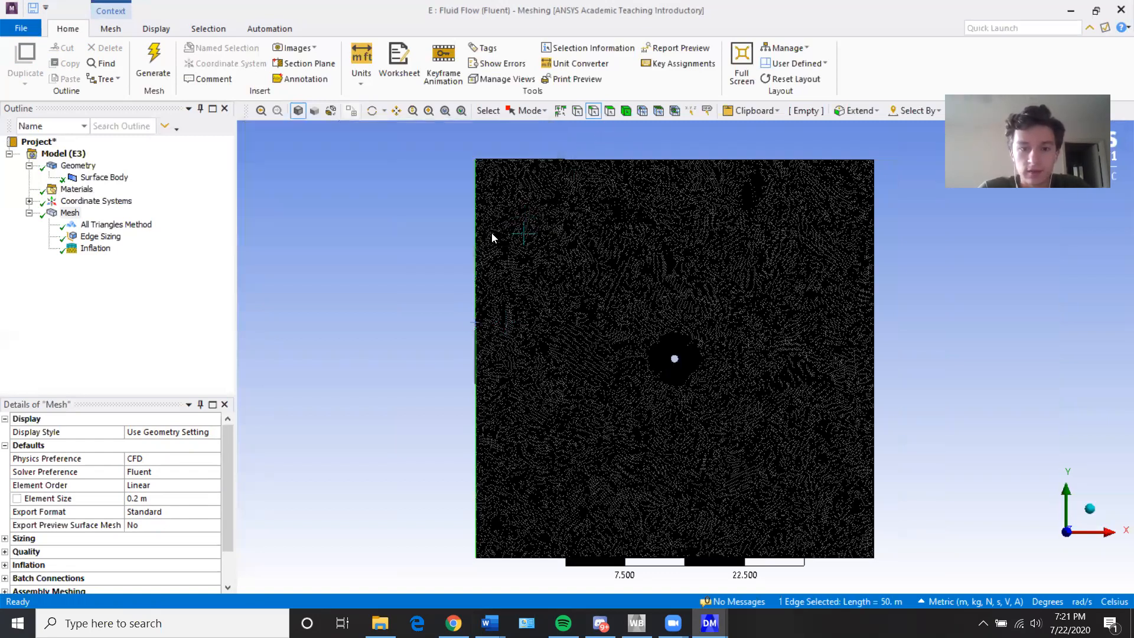
key("n")
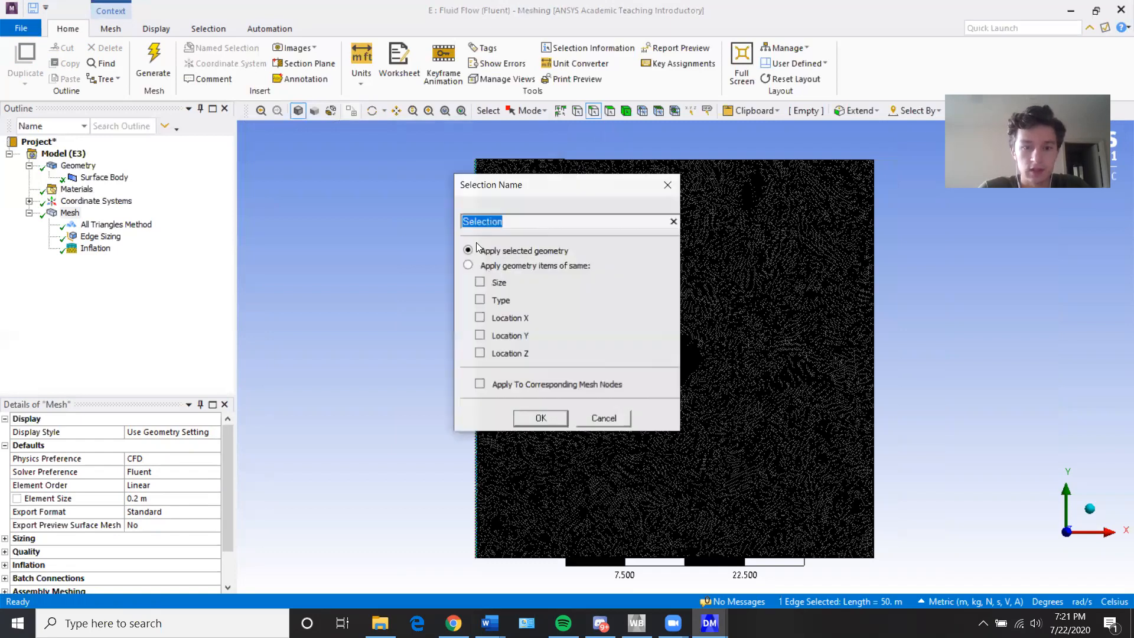
type("velocity inlet")
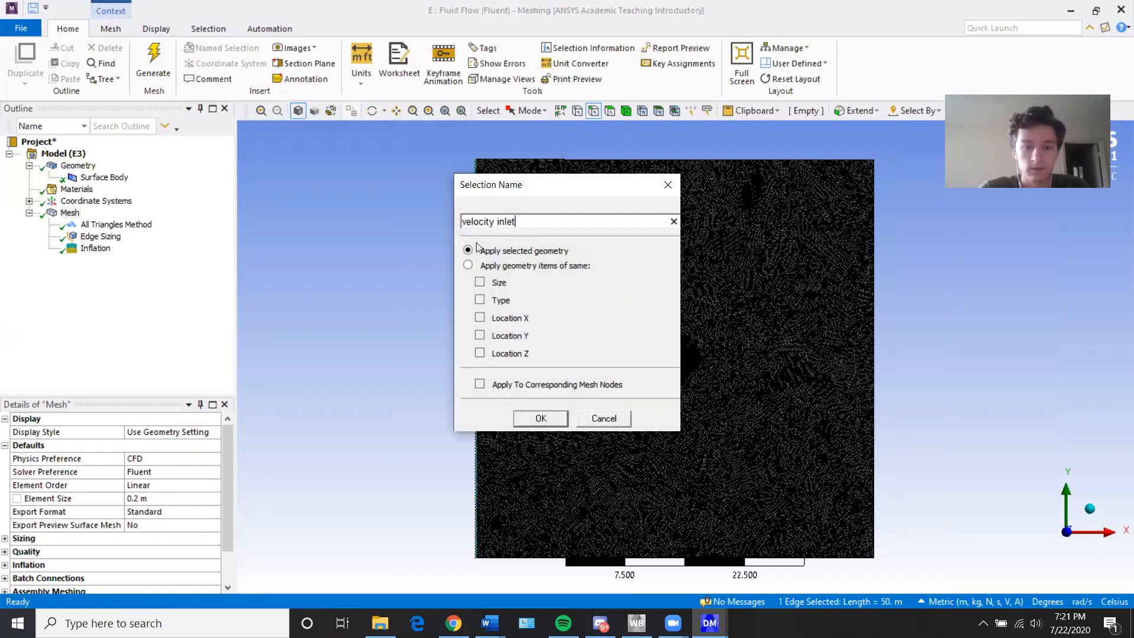
key("Return")
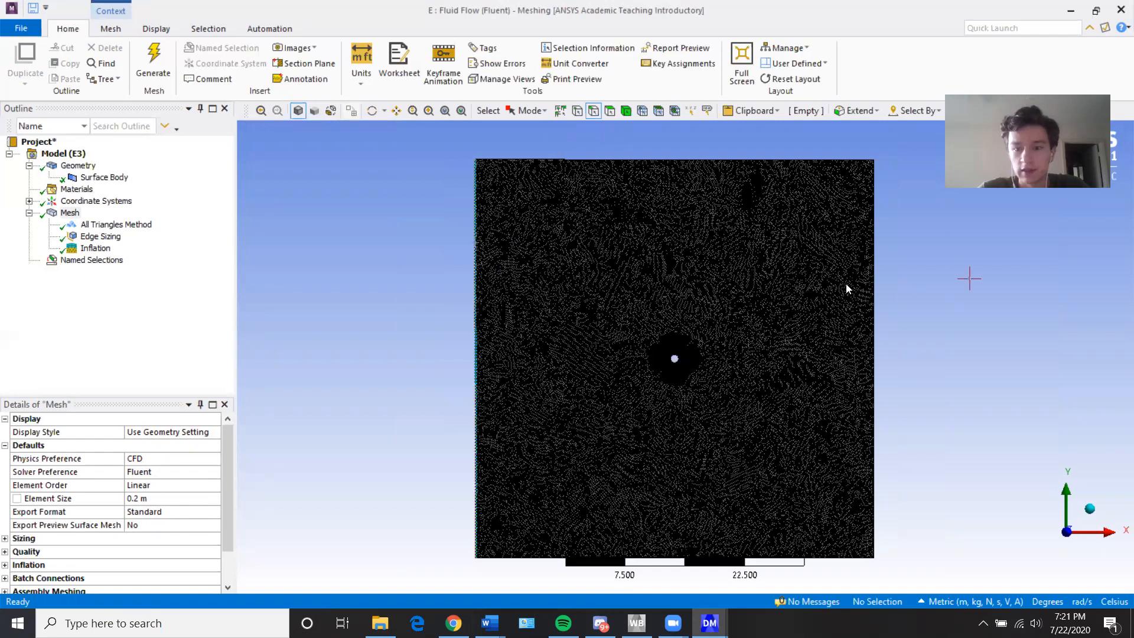
Step: Create a named selection called "pressure outlet" from the domain's right edge
left_click(874, 301)
type("npressure outlet")
key("Return")
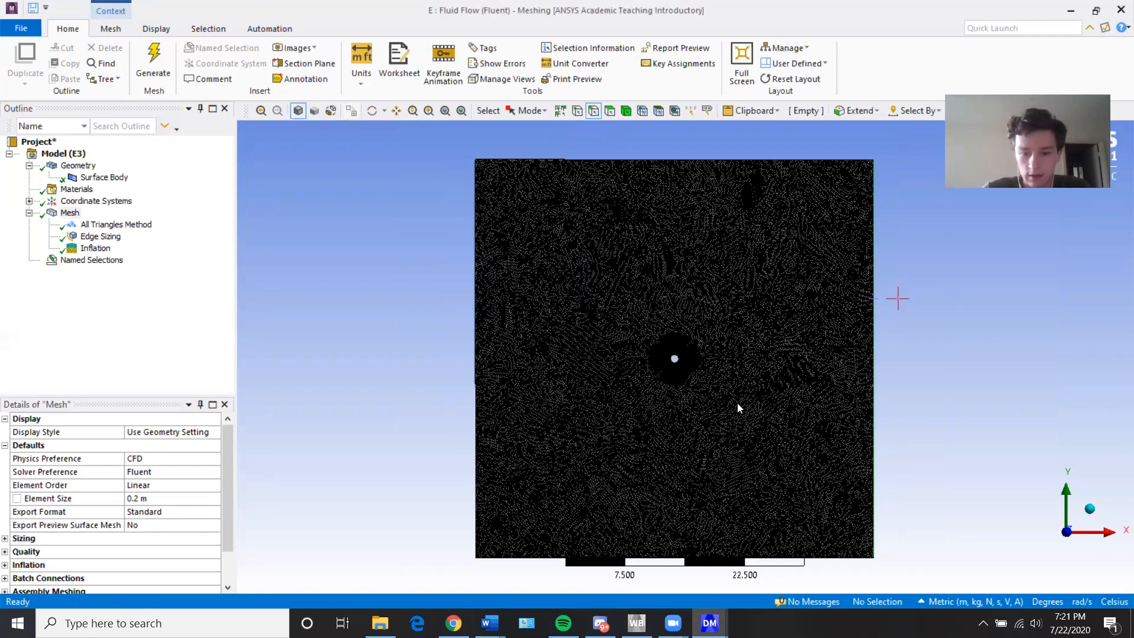
Step: Create a named selection called "symmetry" from the domain's lower and upper edges together
left_click(827, 557)
left_click(683, 165, "ctrl")
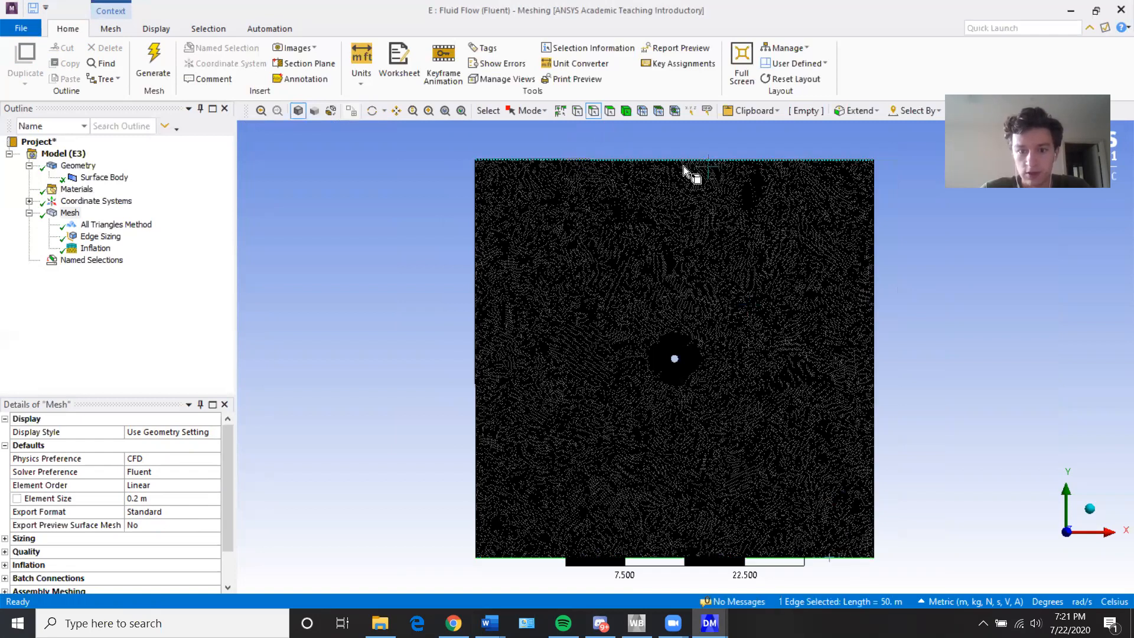
type("nsymmet")
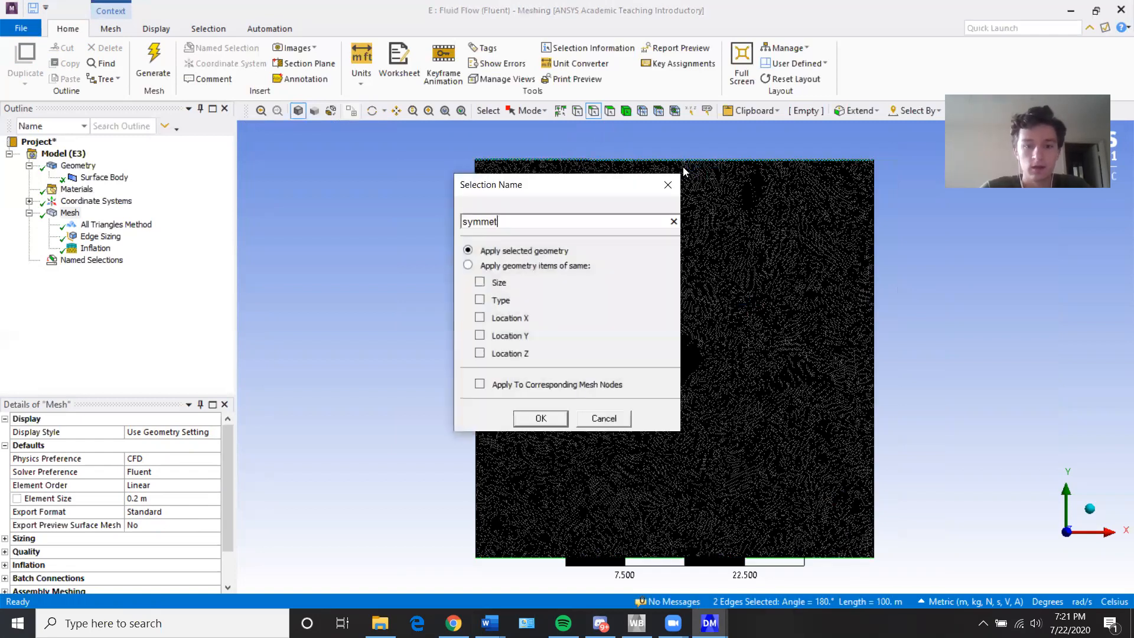
type("ry")
key("Return")
Step: Create a named selection called "wall" from the cylinder's circular edge and expand the list of named selections
left_click(682, 365)
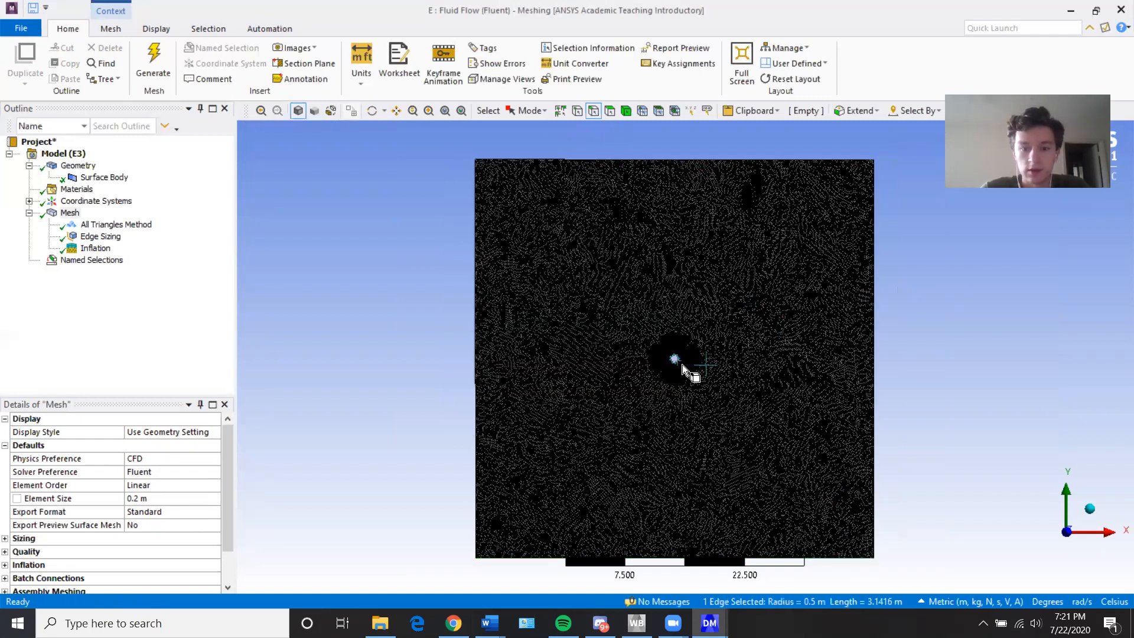
type("nwa")
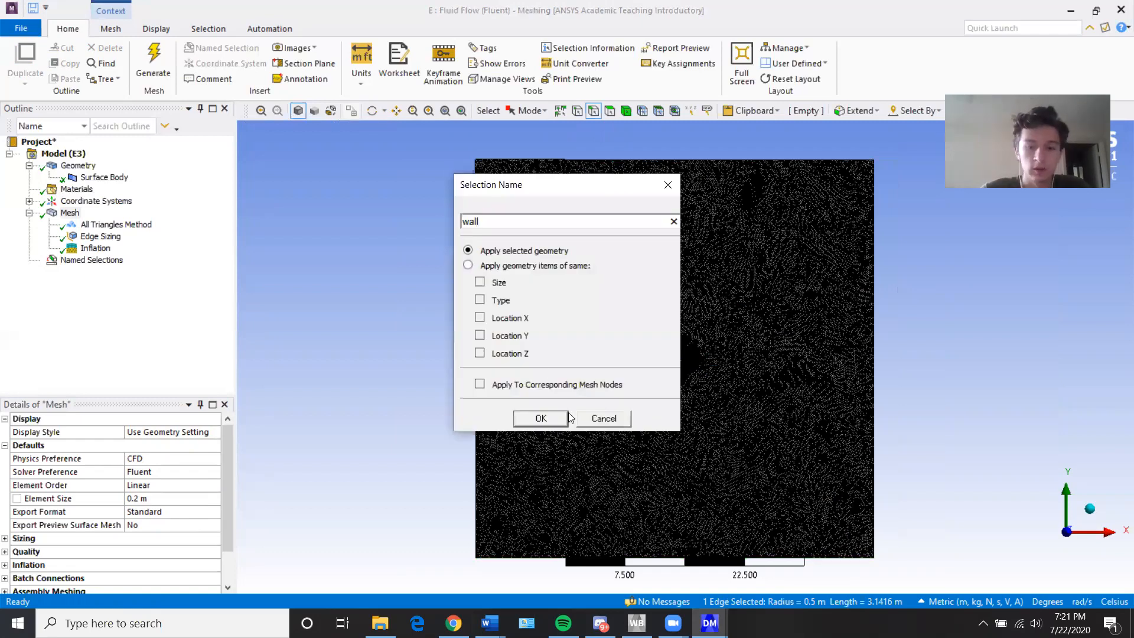
left_click(552, 423)
left_click(72, 263)
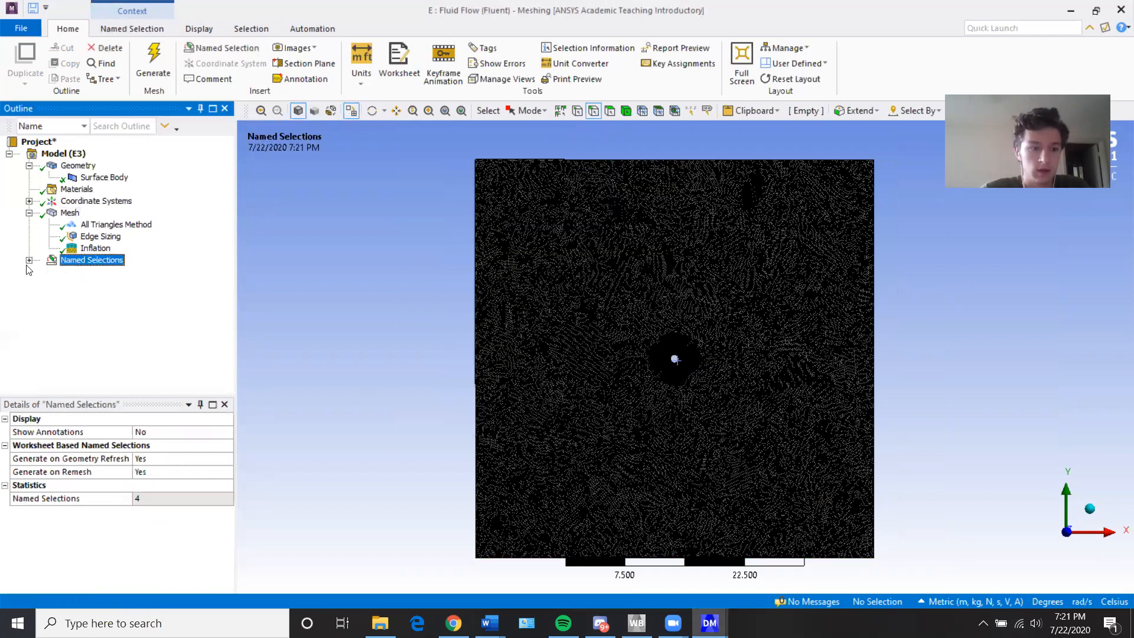
left_click(29, 260)
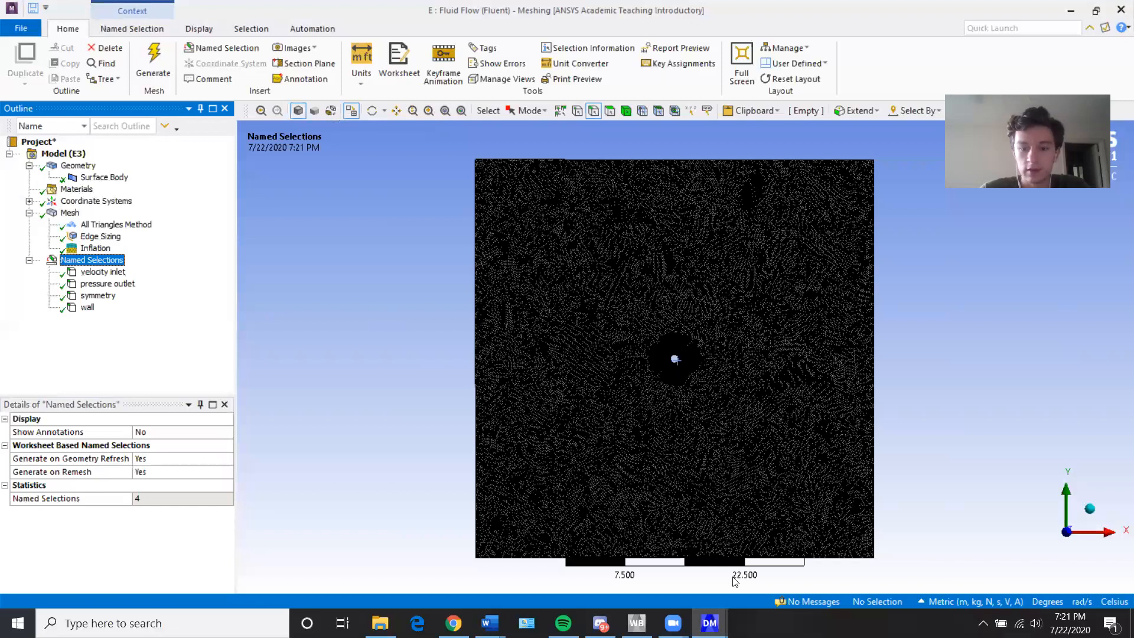
Step: Switch to Workbench and update the Mesh cell of Fluid Flow (Fluent) system E
left_click(710, 623)
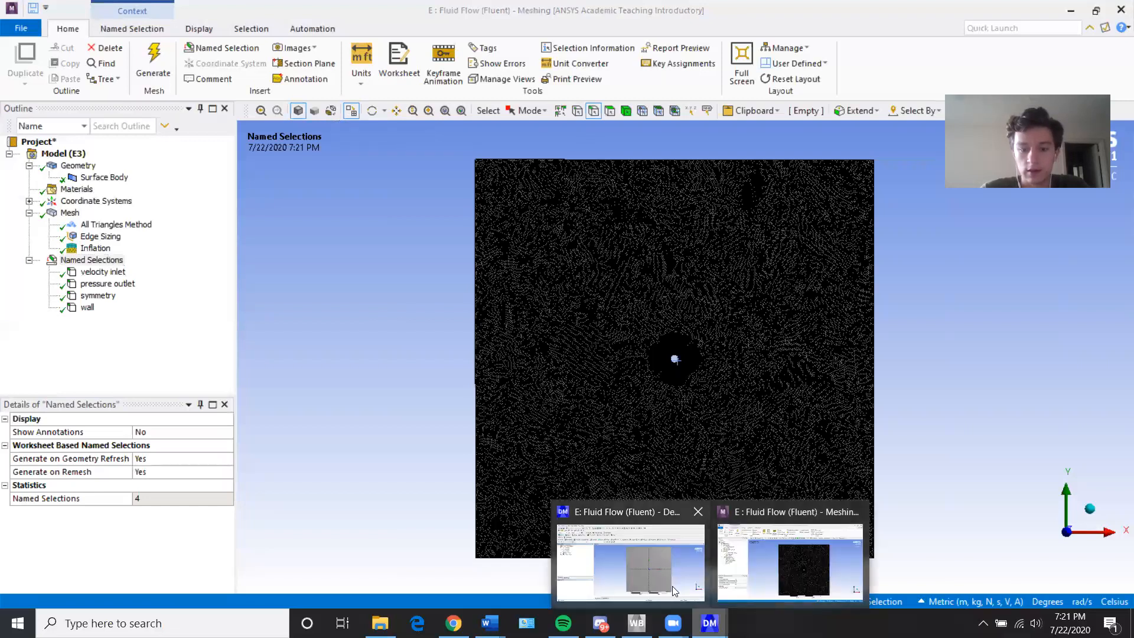
left_click(636, 623)
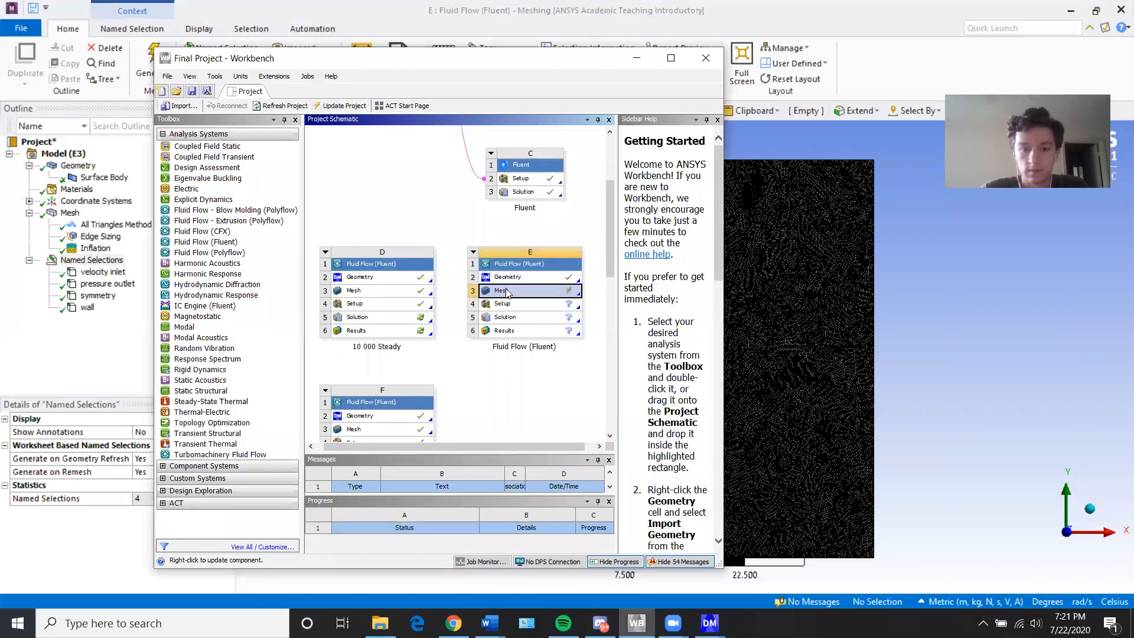
right_click(507, 292)
left_click(531, 356)
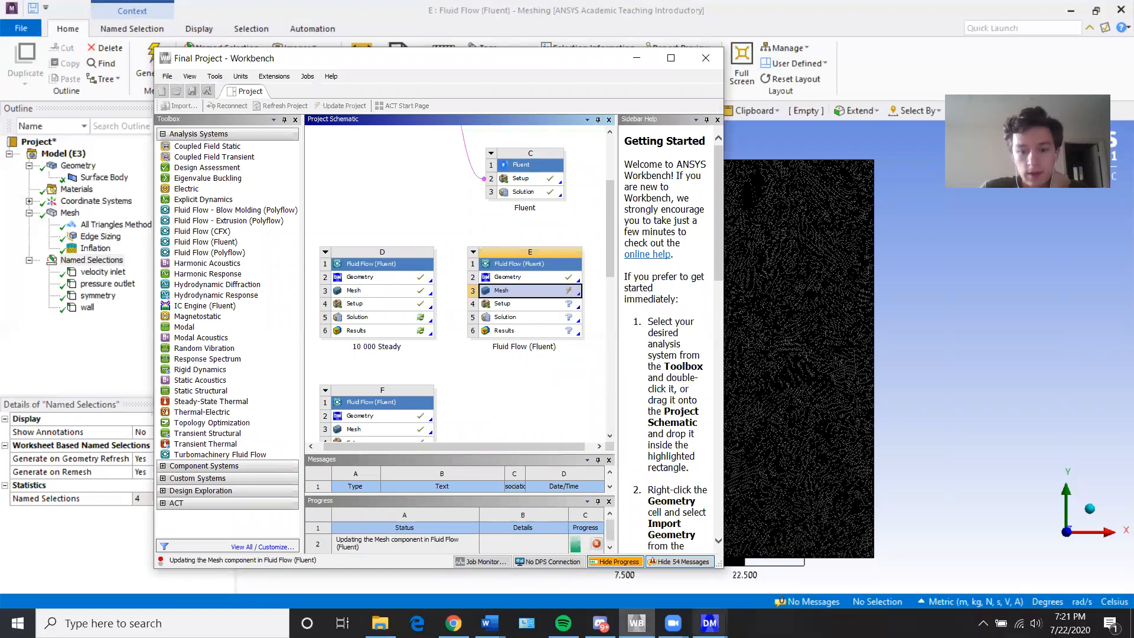
Step: Close the DesignModeler and Meshing windows of system E
mouse_move(709, 623)
mouse_move(700, 515)
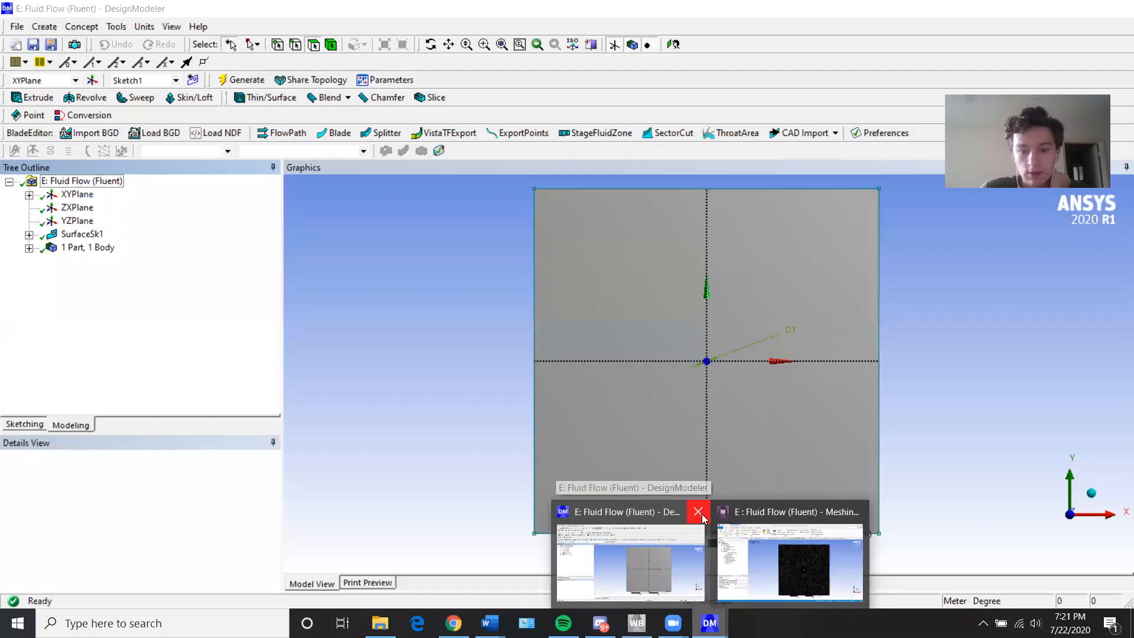
mouse_move(798, 529)
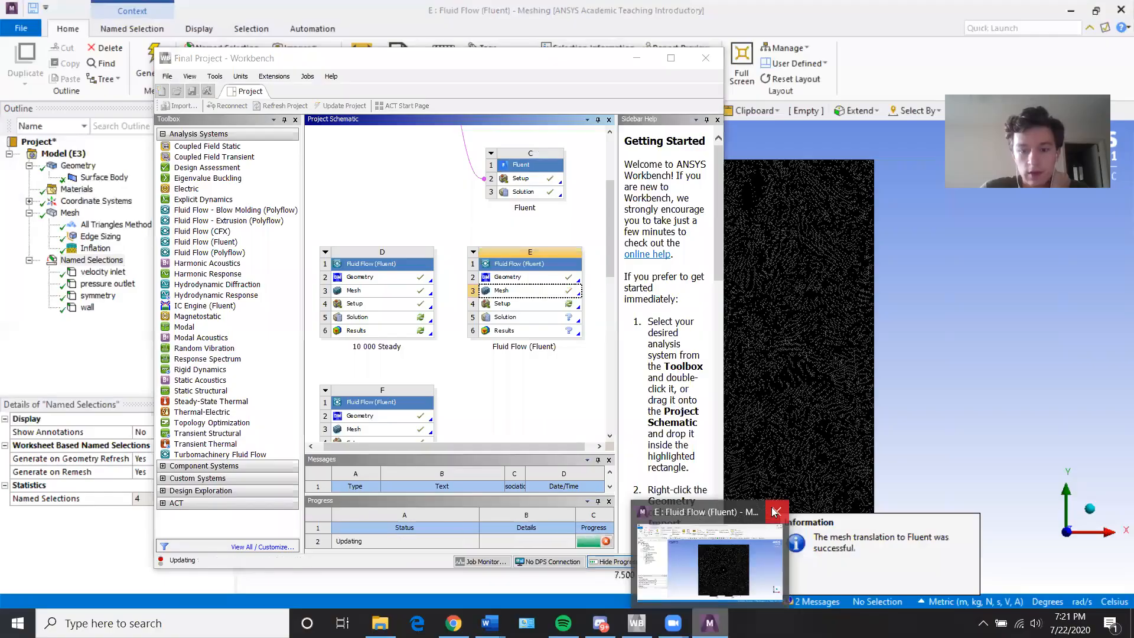
left_click(699, 520)
Step: Open system E's Setup from Workbench and launch Fluent with Double Precision, 4 solver processes and 1 solver GPGPU per machine
left_click(636, 623)
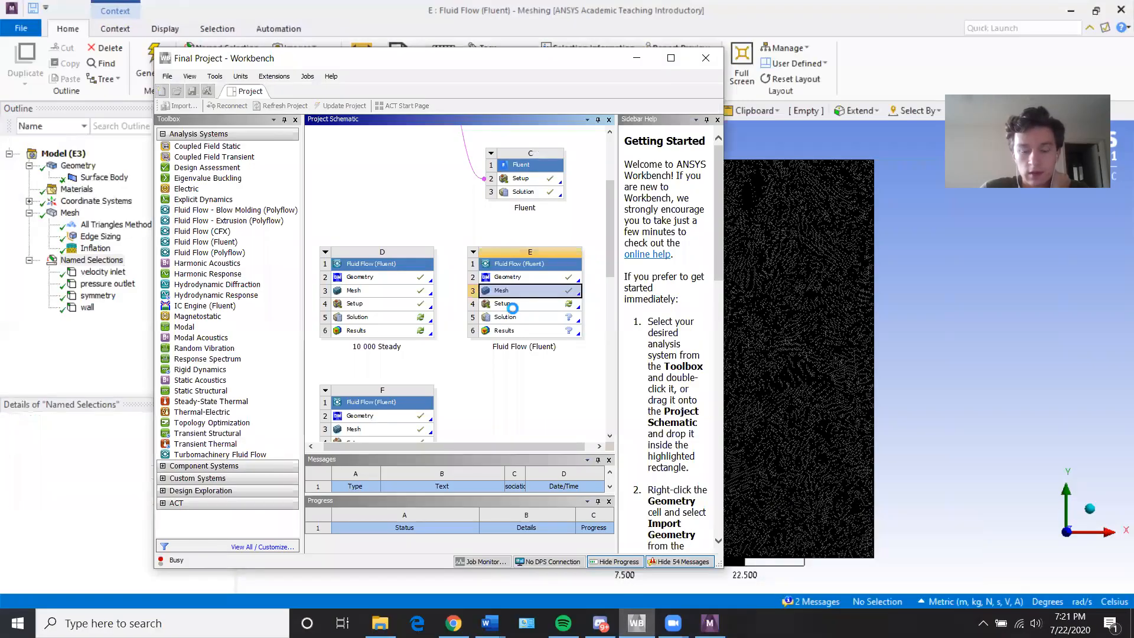
double_click(512, 306)
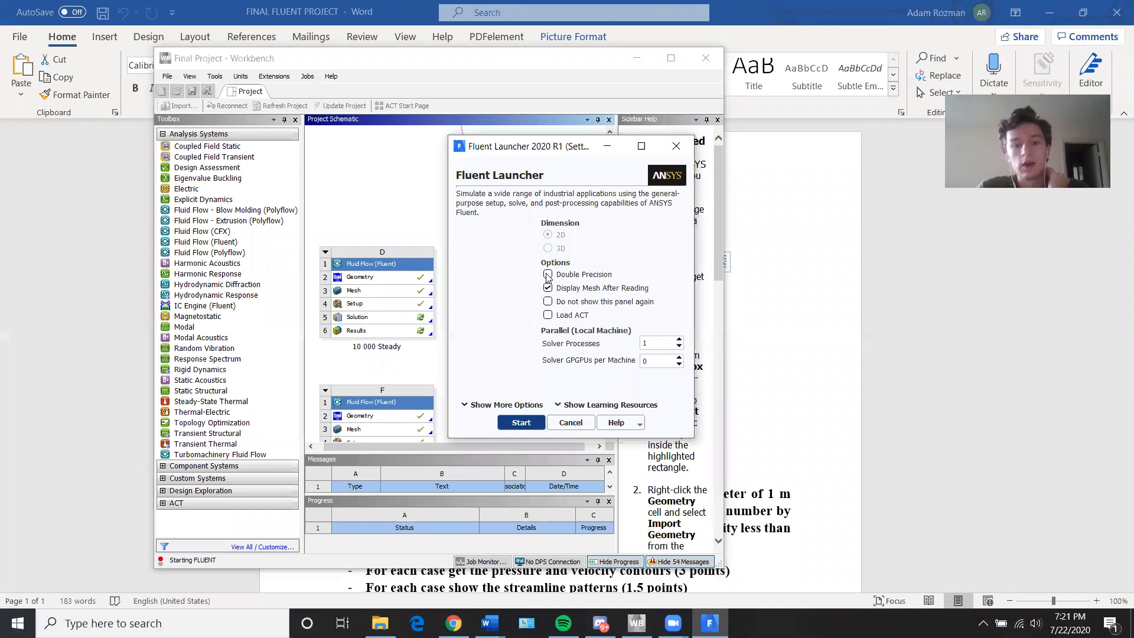
double_click(657, 344)
type("4")
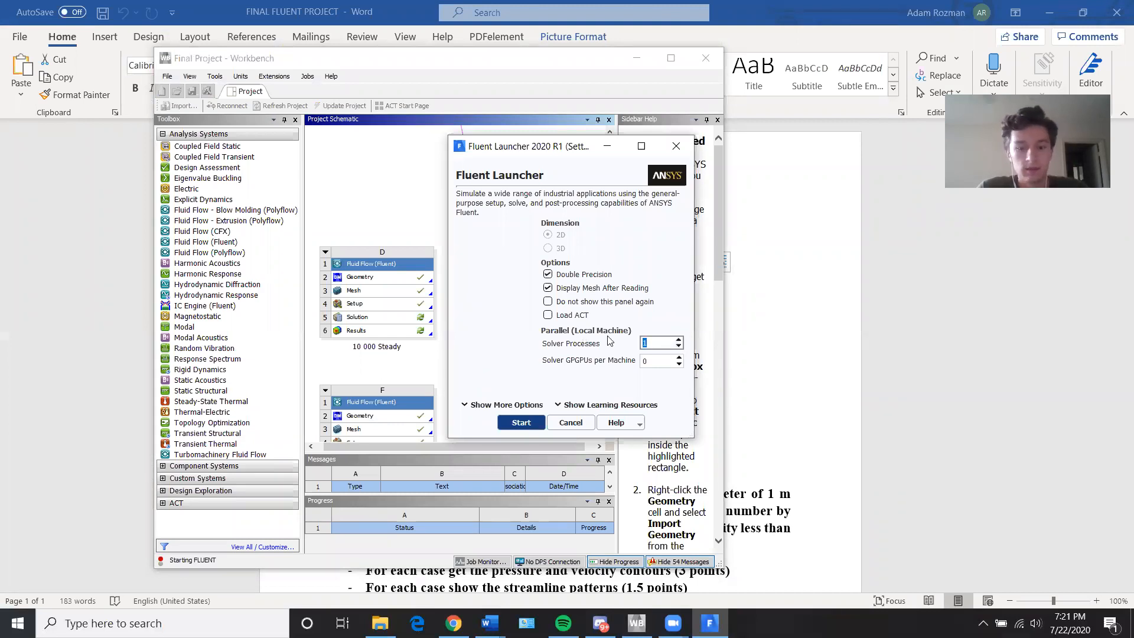
double_click(649, 360)
type("1")
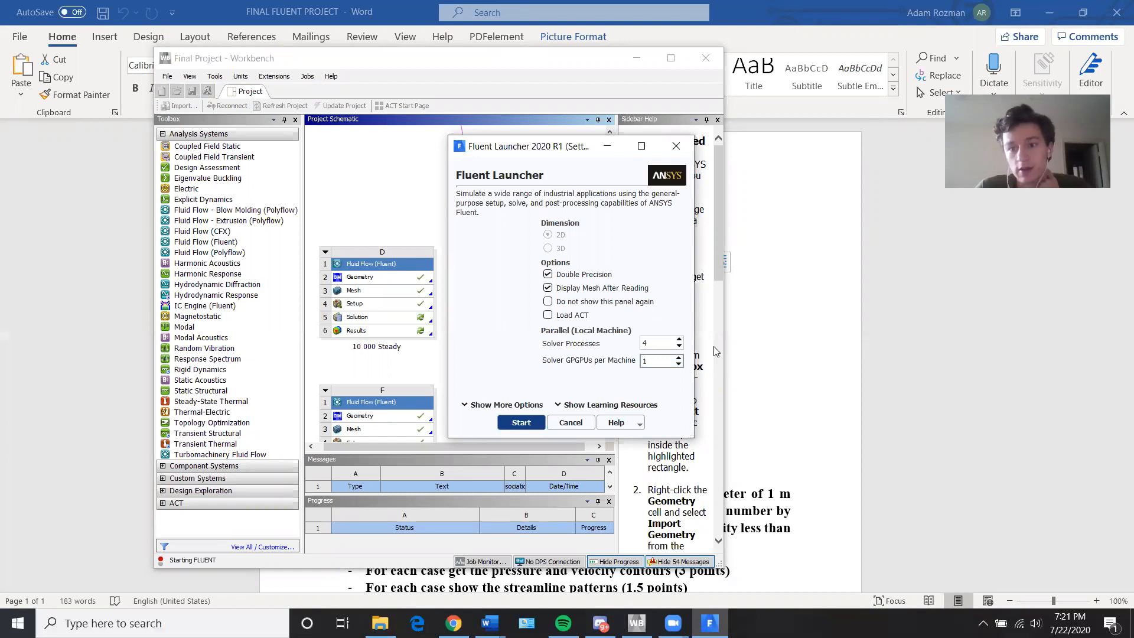
double_click(655, 343)
double_click(644, 343)
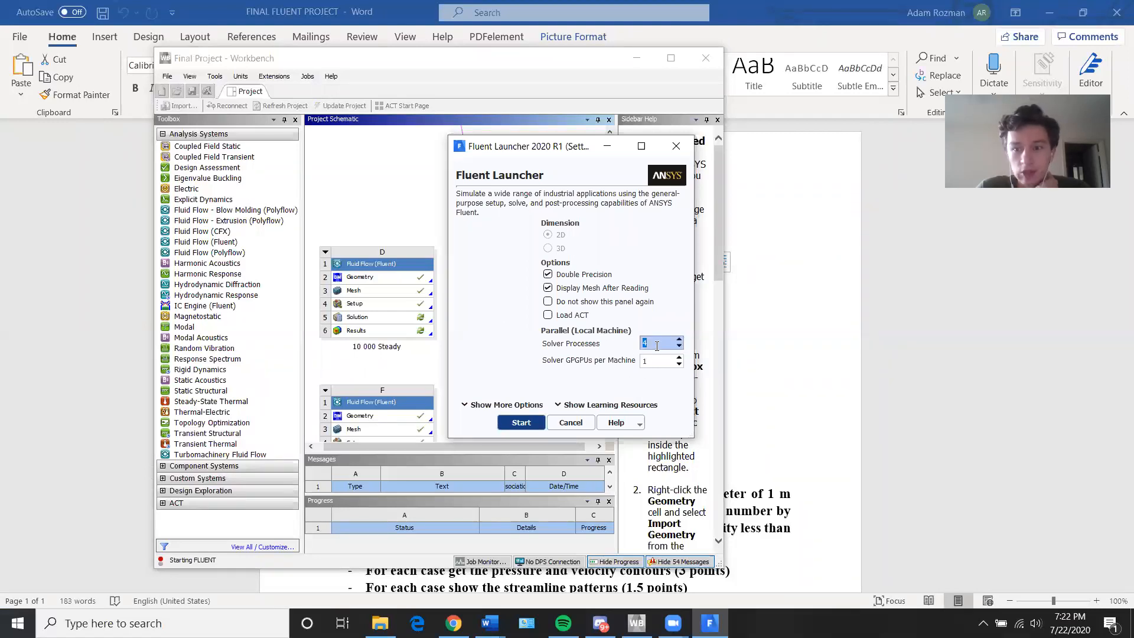
left_click(522, 423)
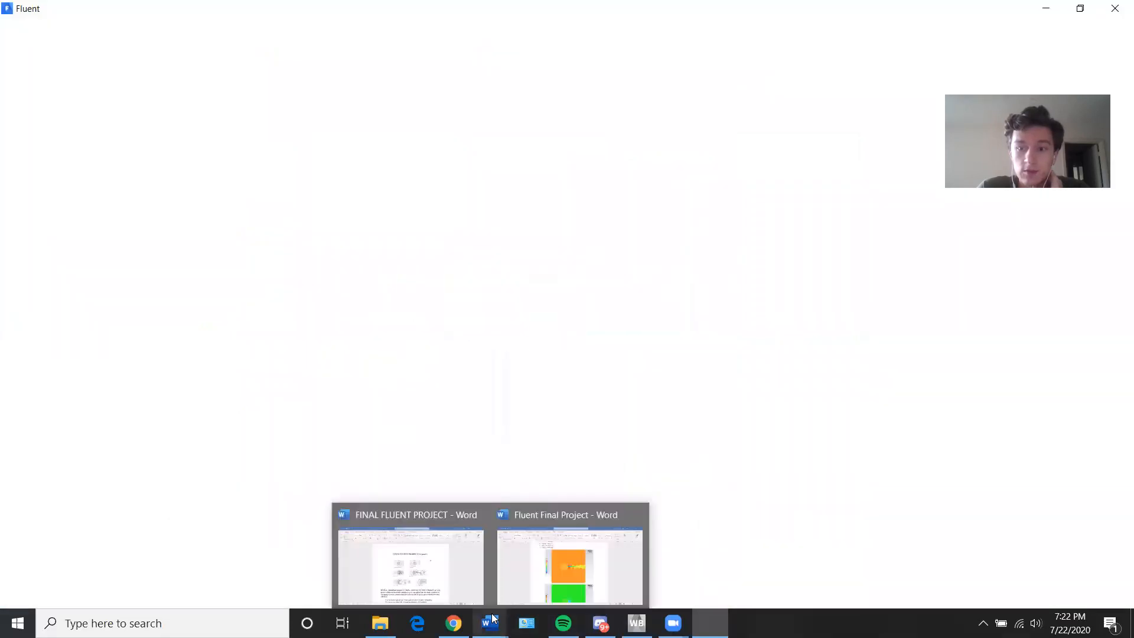
Step: Switch to the Fluent Final Project document in Word and review the density, inlet velocity and viscosity listed for the Re = 20 case
mouse_move(453, 623)
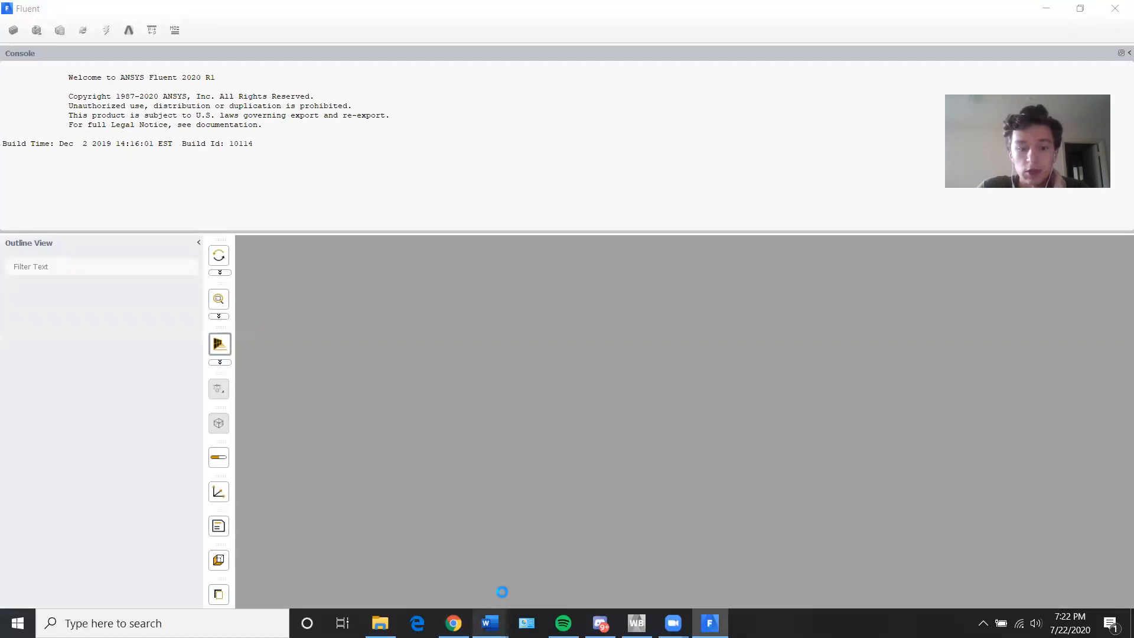
mouse_move(490, 623)
mouse_move(554, 564)
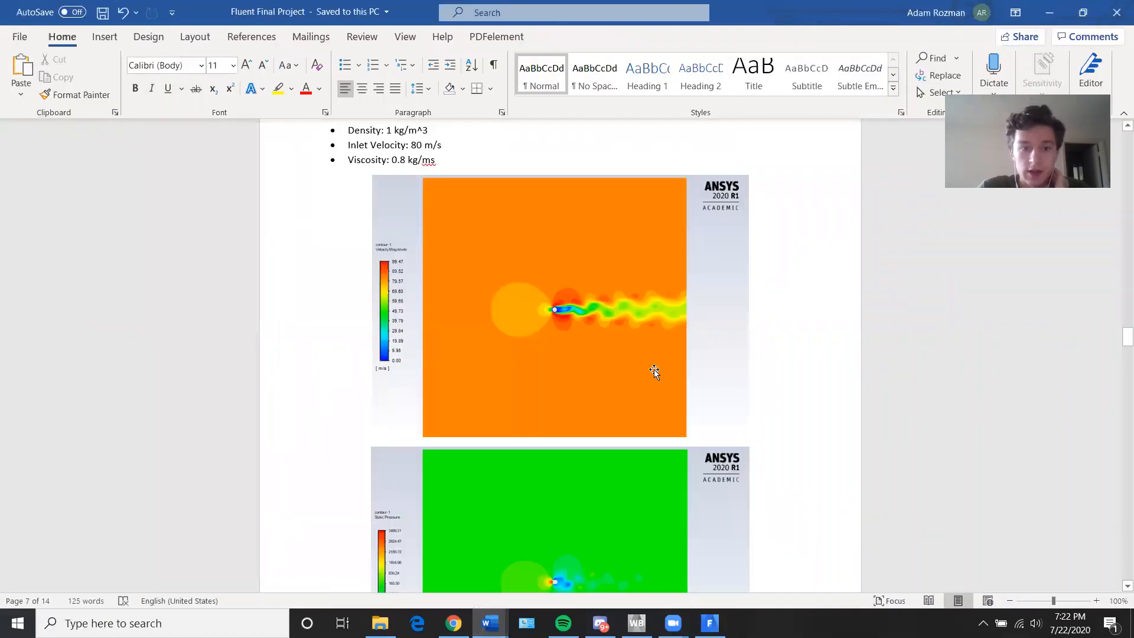
scroll(650, 375, "up", 5)
scroll(634, 386, "up", 10)
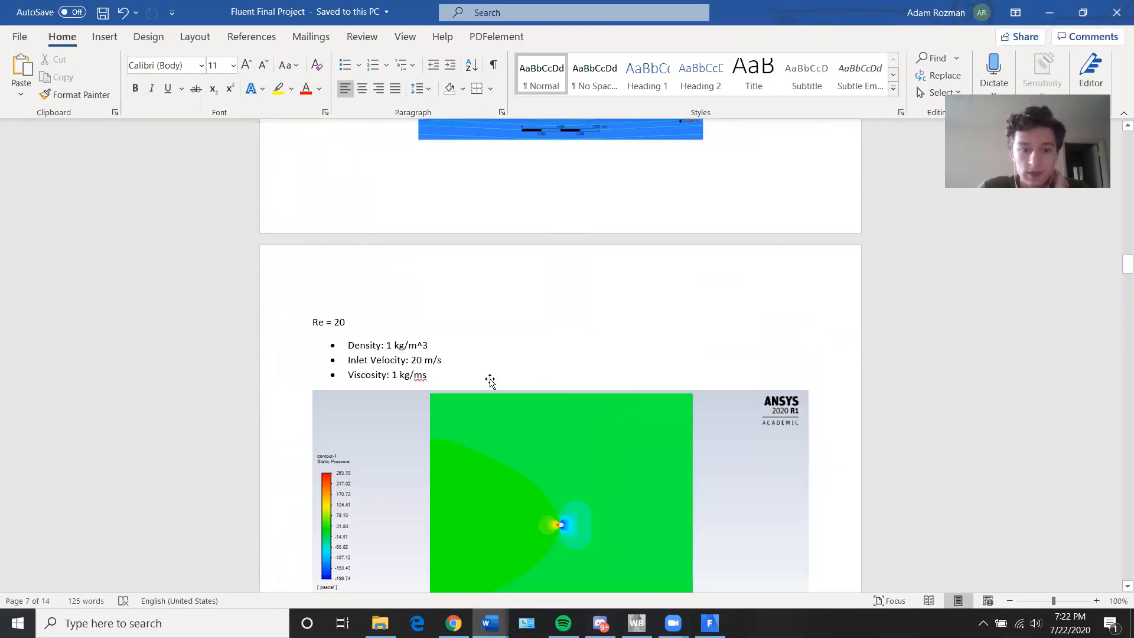
scroll(472, 342, "down", 2)
left_click_drag(463, 299, 299, 246)
left_click(407, 289)
left_click_drag(435, 311, 303, 246)
left_click(408, 289)
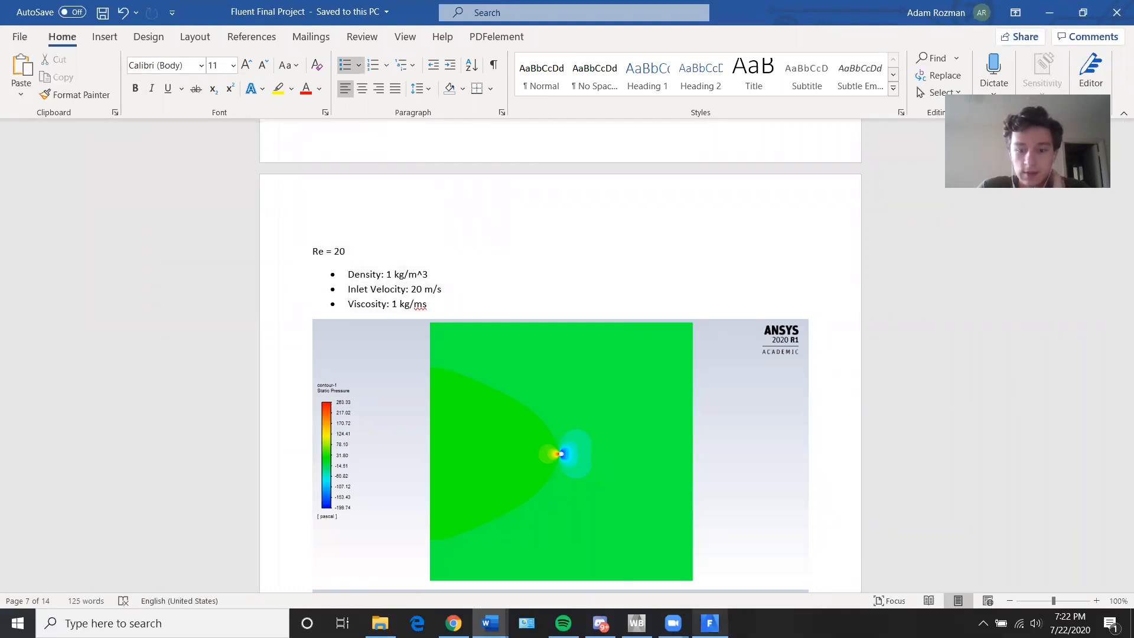
Step: Switch back to Fluent, reduce the console's height and show the General setup settings
left_click(709, 623)
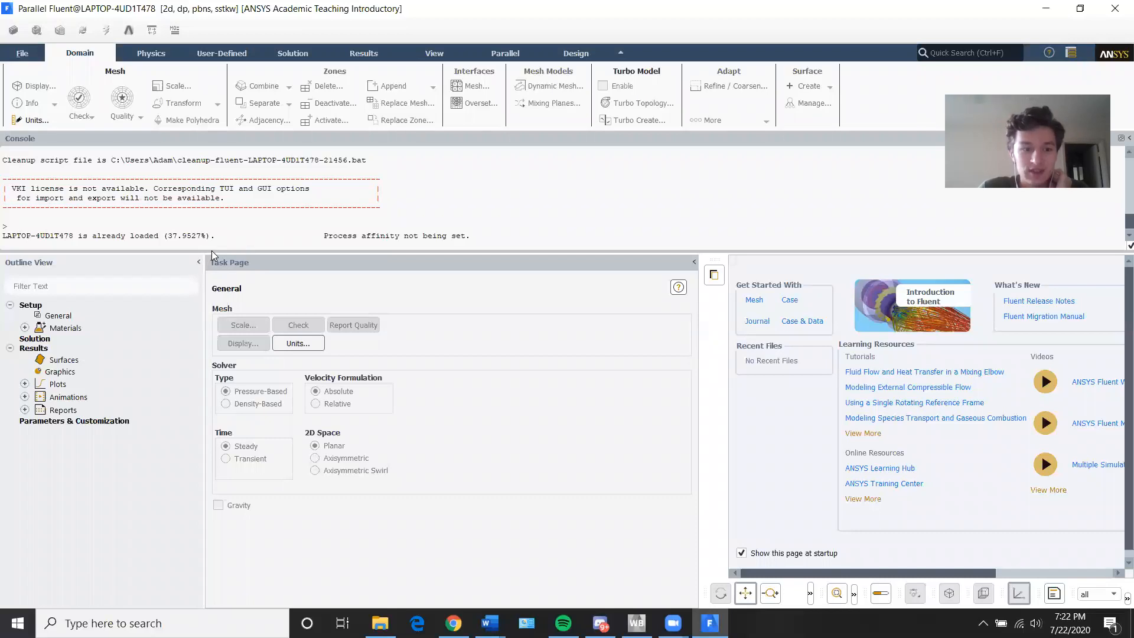
left_click_drag(211, 252, 213, 203)
left_click(56, 271)
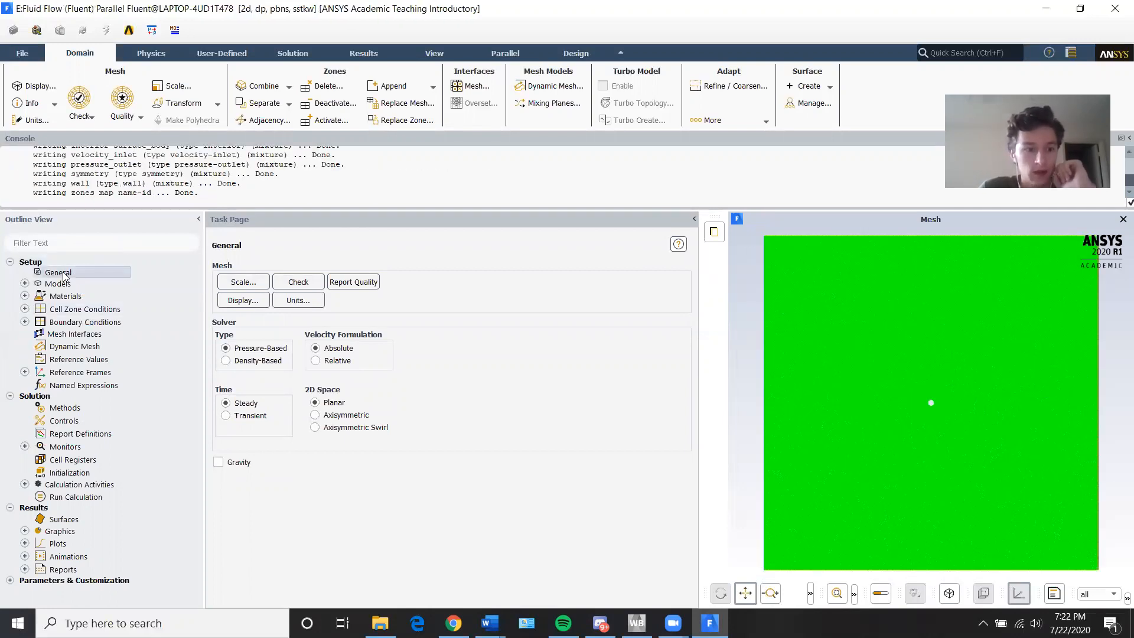
Step: Keep the solver time set to Steady and change the viscous model to Laminar
left_click(226, 416)
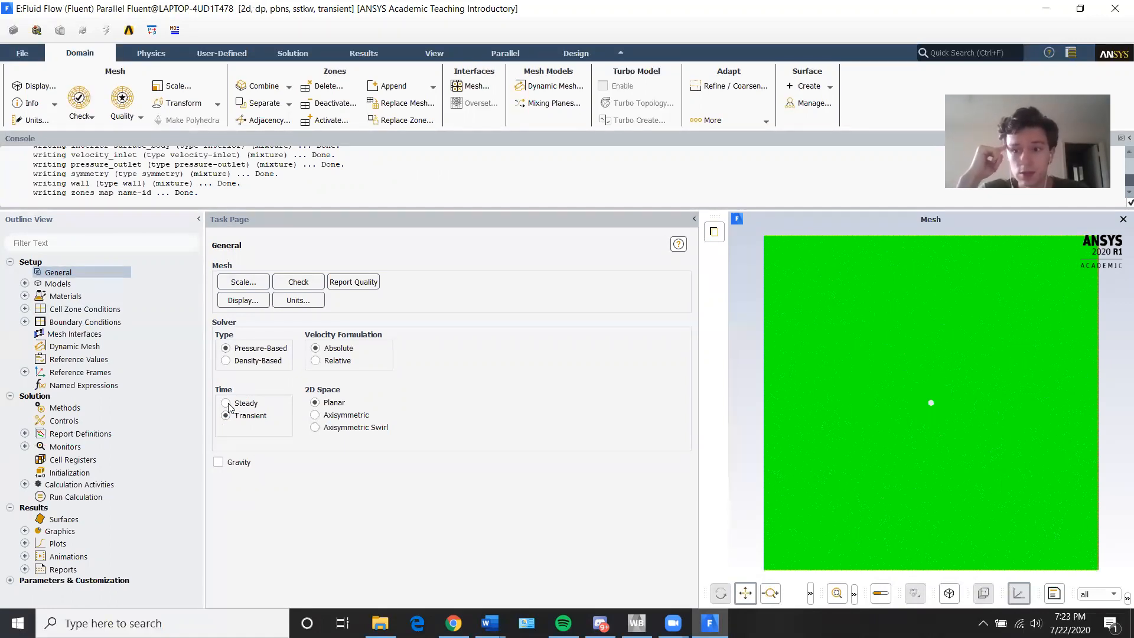
left_click(227, 404)
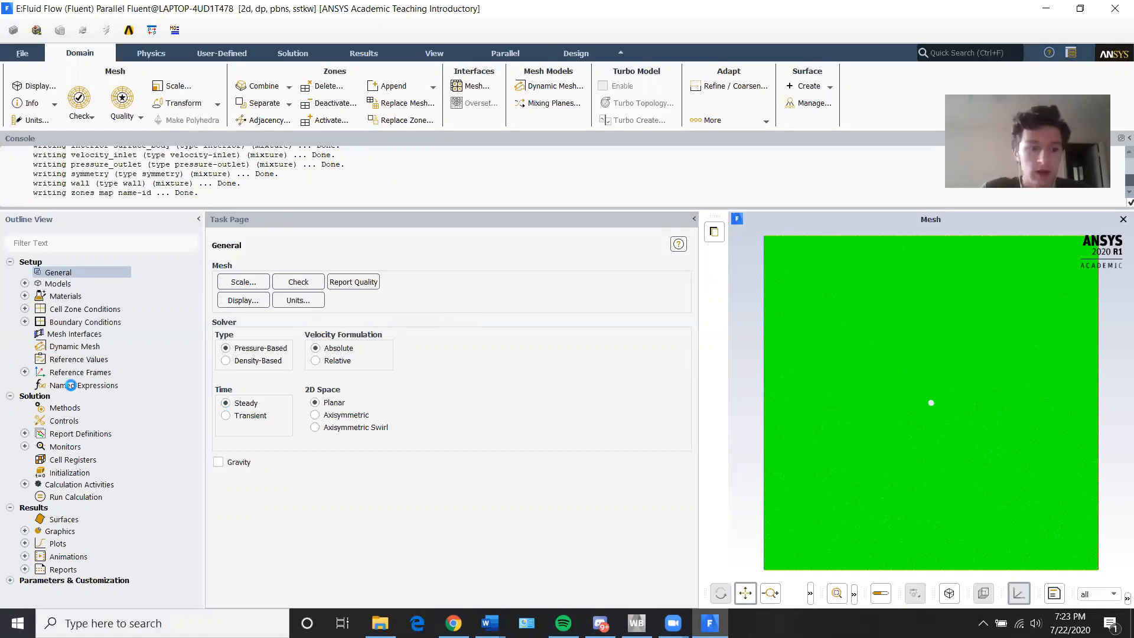
left_click(24, 284)
left_click(86, 323)
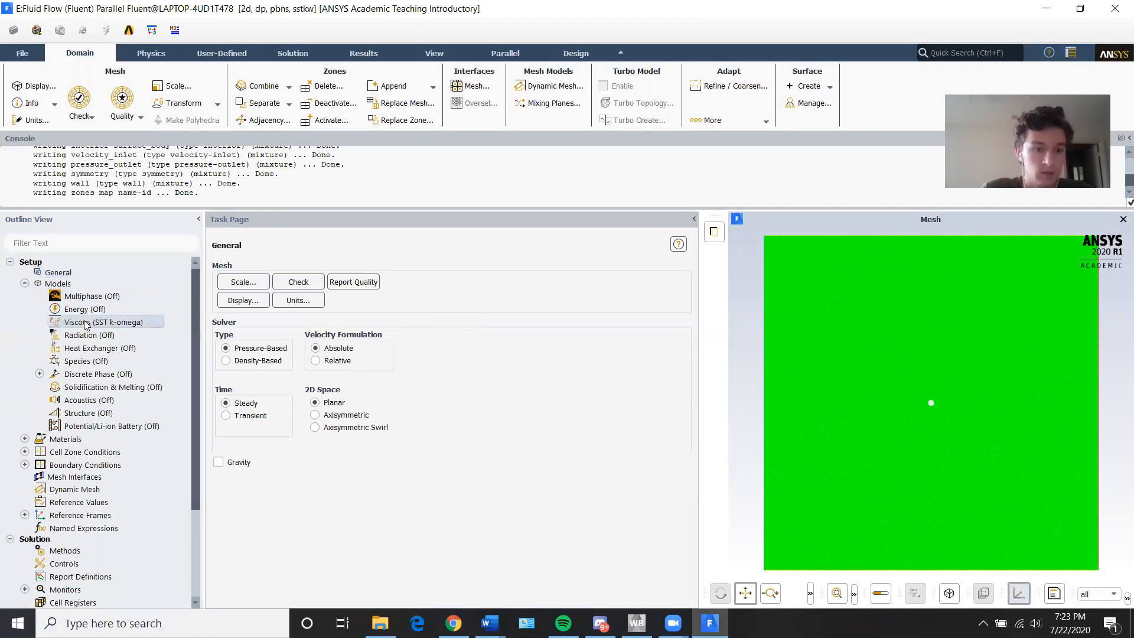
double_click(86, 323)
left_click(242, 410)
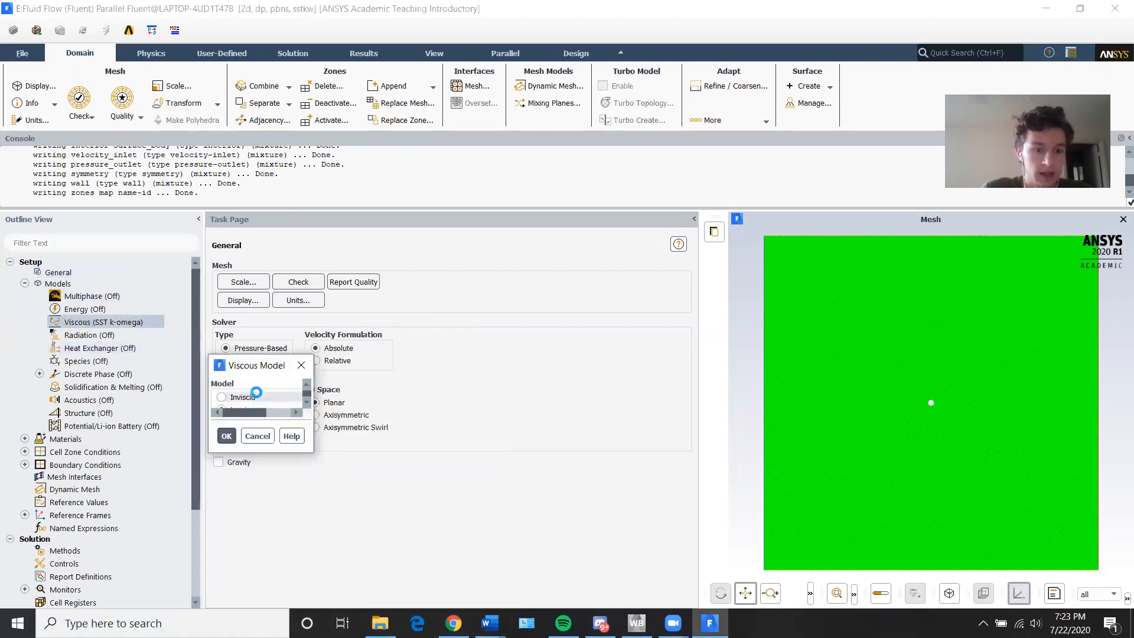
left_click(283, 369)
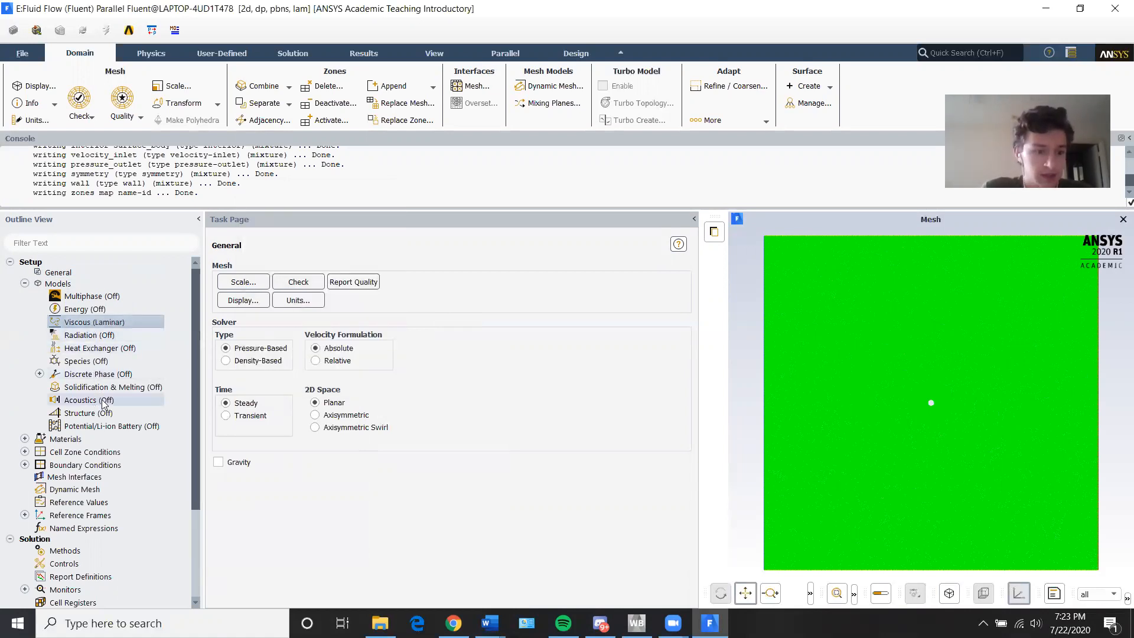
Step: Set the fluid material air to a constant density of 1 kg/m3 and a constant viscosity of 1 kg/m-s
scroll(103, 384, "down", 1)
left_click(24, 368)
left_click(39, 381)
double_click(83, 394)
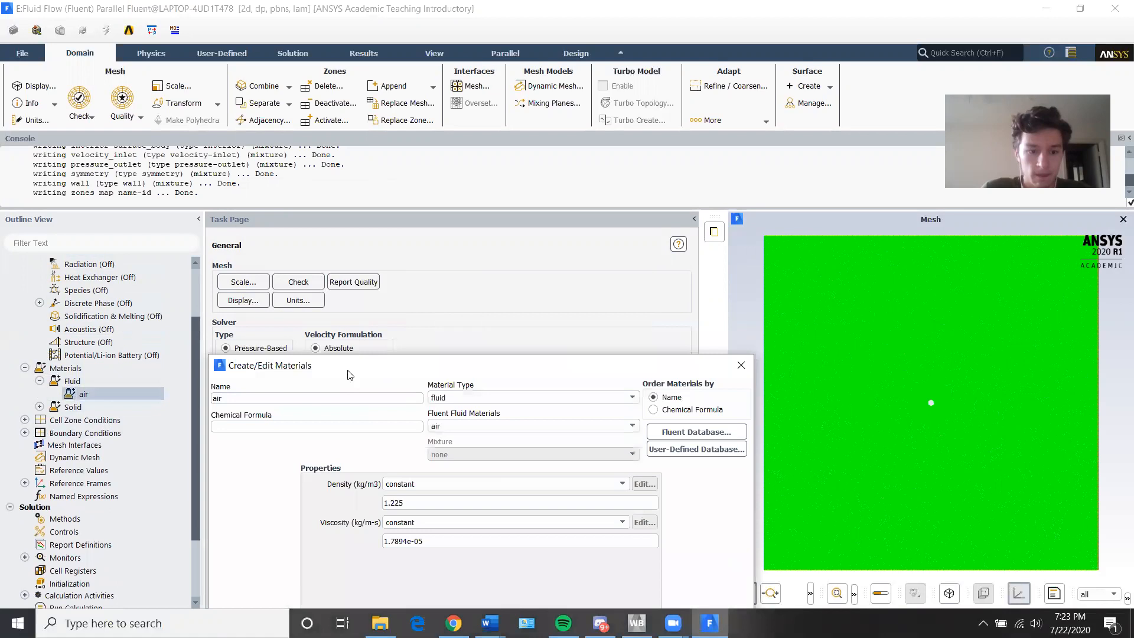
mouse_move(482, 618)
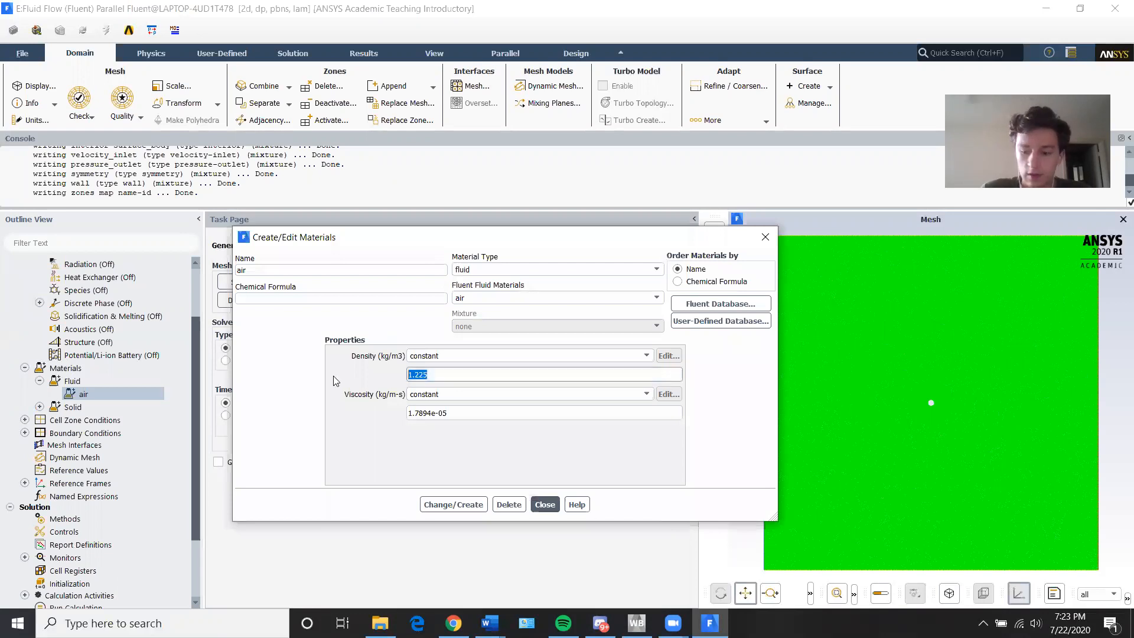
type("1")
triple_click(458, 406)
type("1")
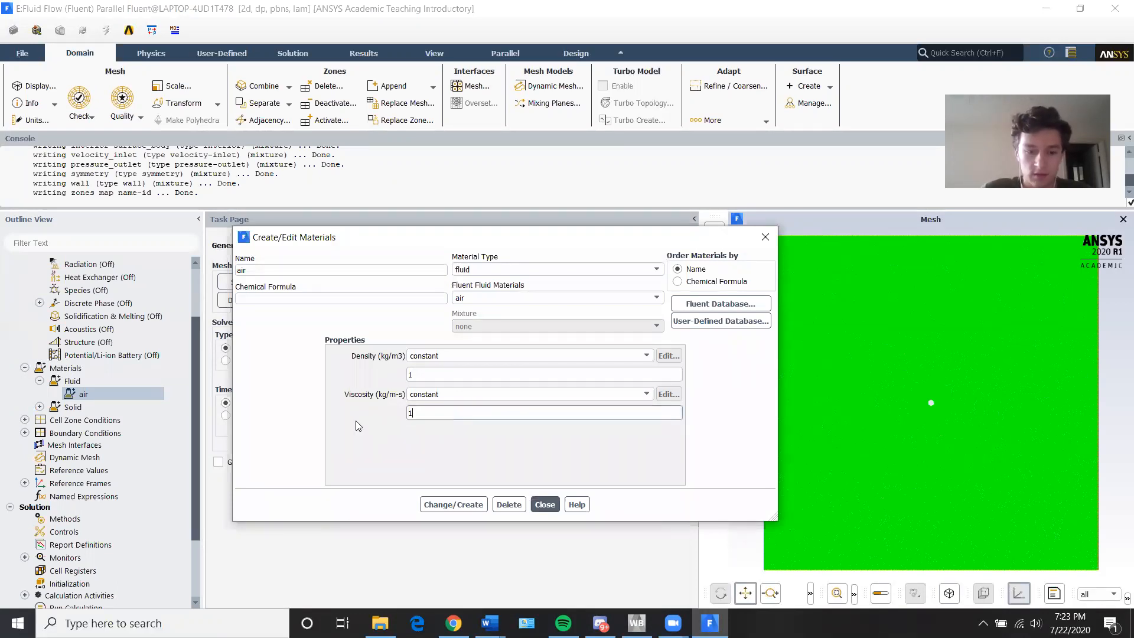
left_click(440, 506)
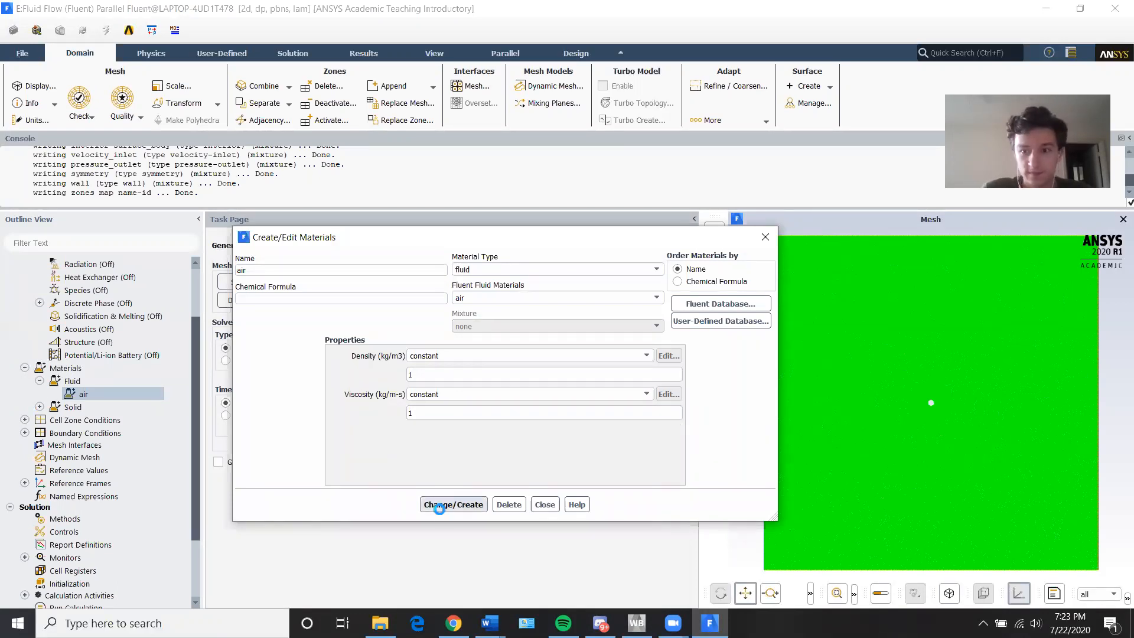
left_click(544, 505)
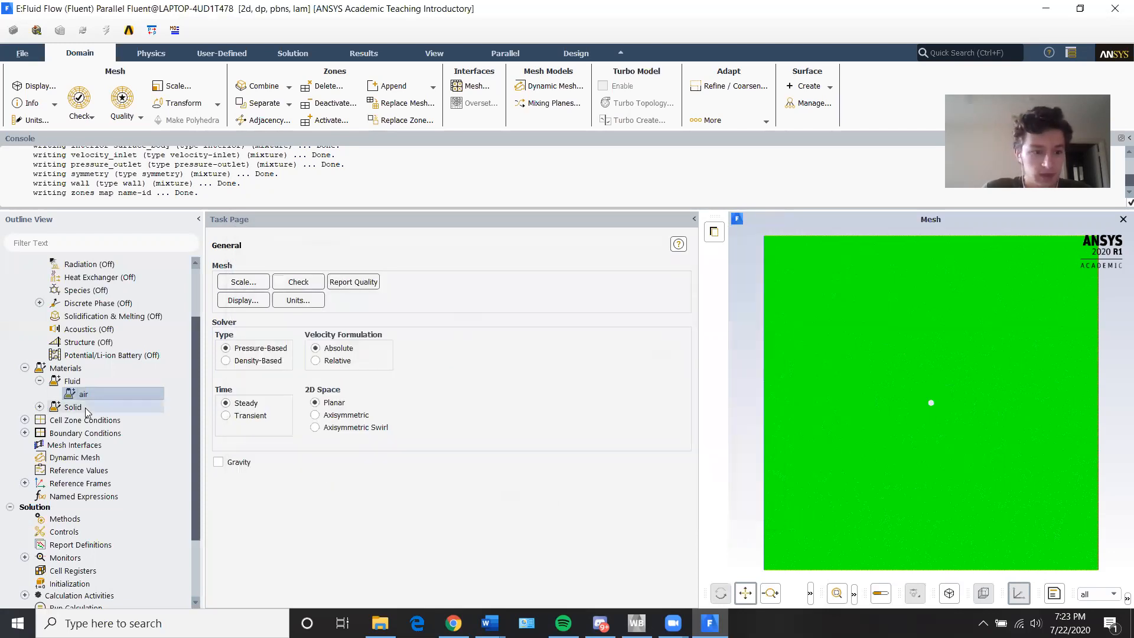
Step: Check the material assigned to the surface_body fluid cell zone and close its settings without changes
left_click(25, 420)
left_click(39, 433)
left_click(90, 452)
double_click(89, 446)
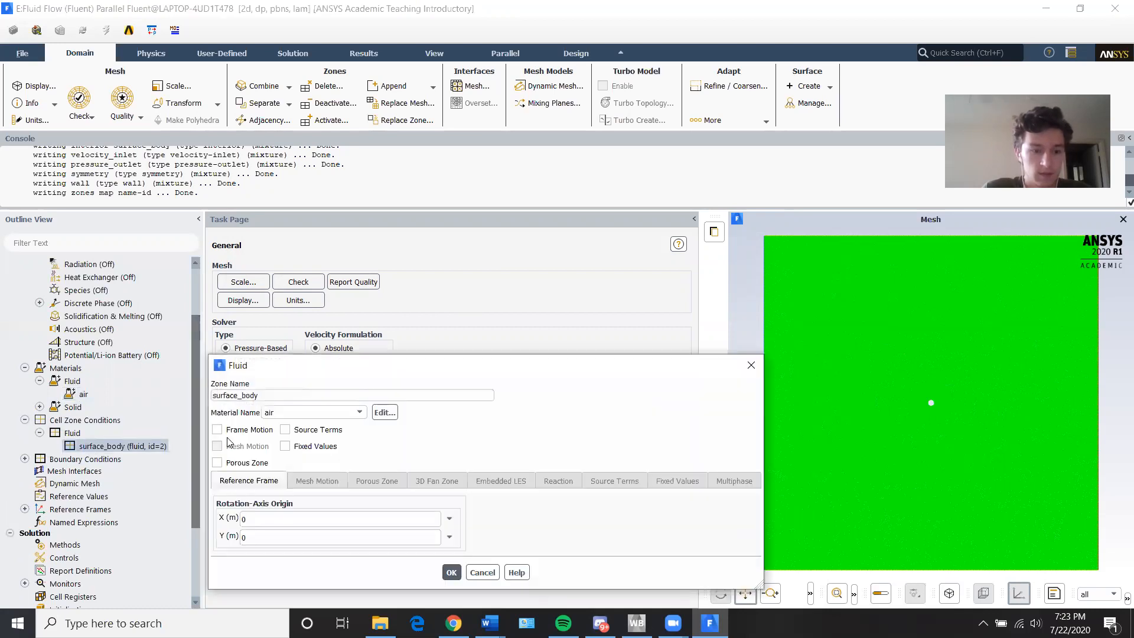
key("Escape")
Step: Set the velocity_inlet boundary's velocity magnitude to 20 m/s, normal to the boundary
double_click(86, 459)
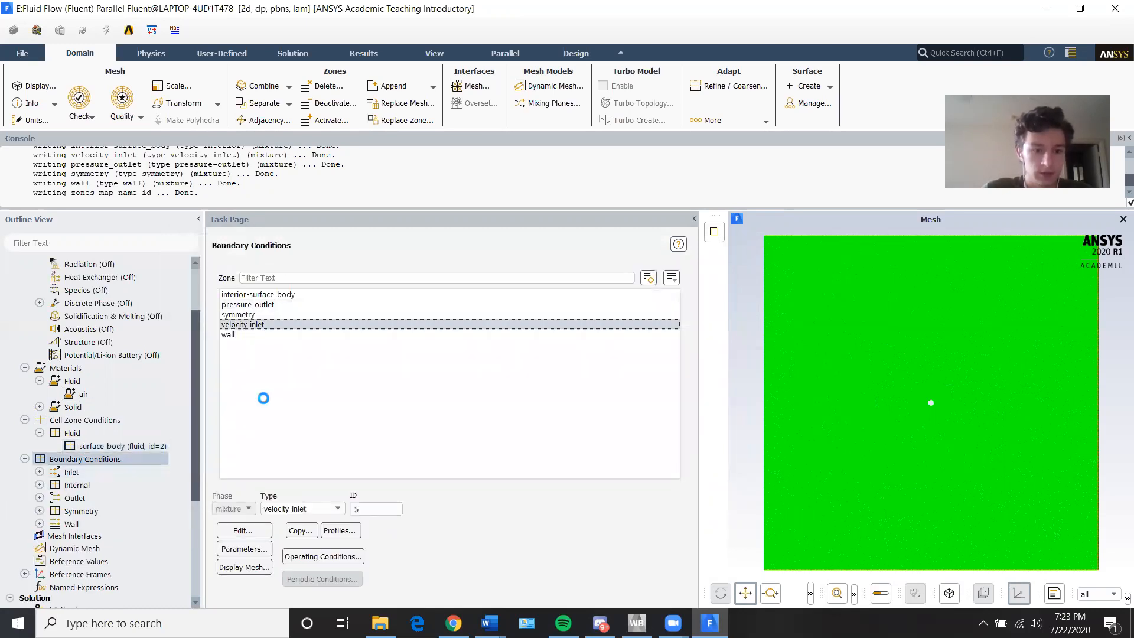
left_click(242, 530)
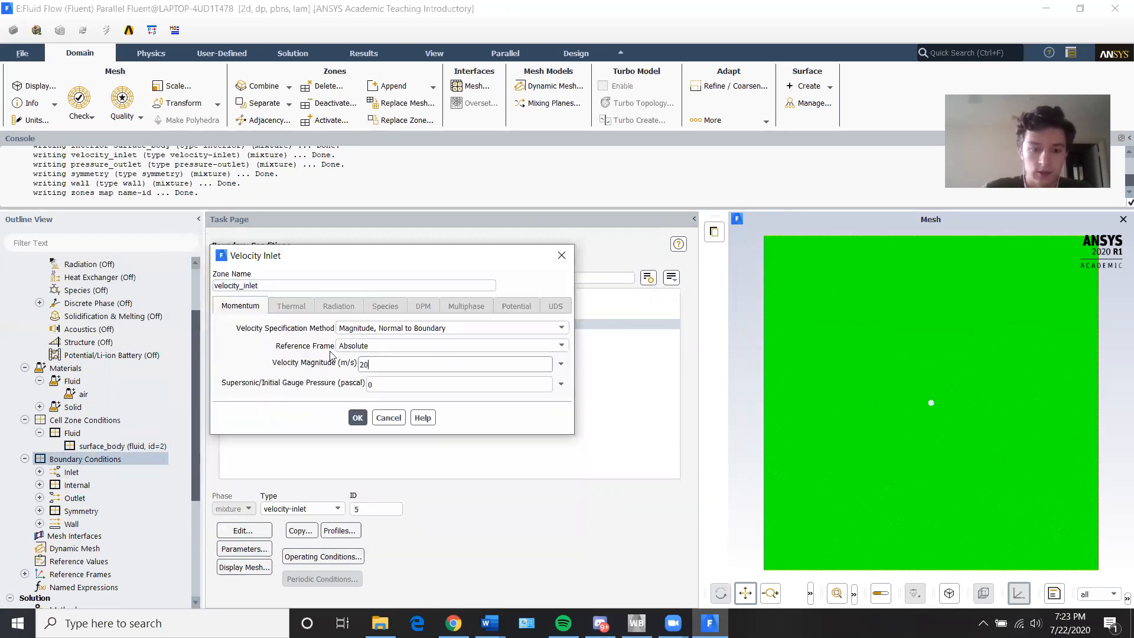
left_click(358, 417)
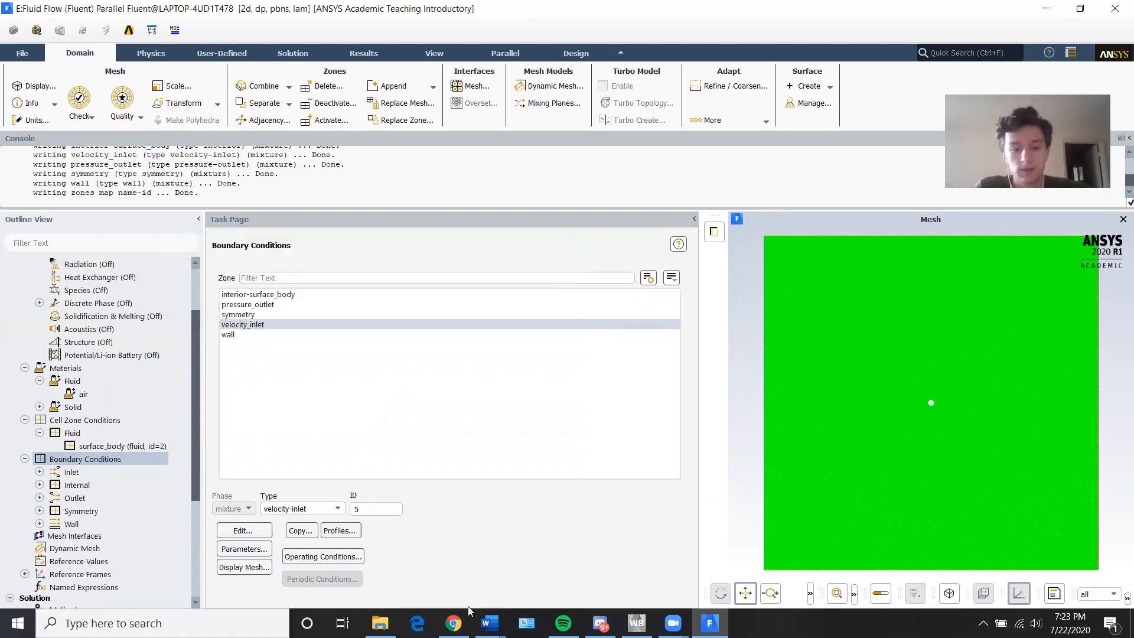
mouse_move(539, 591)
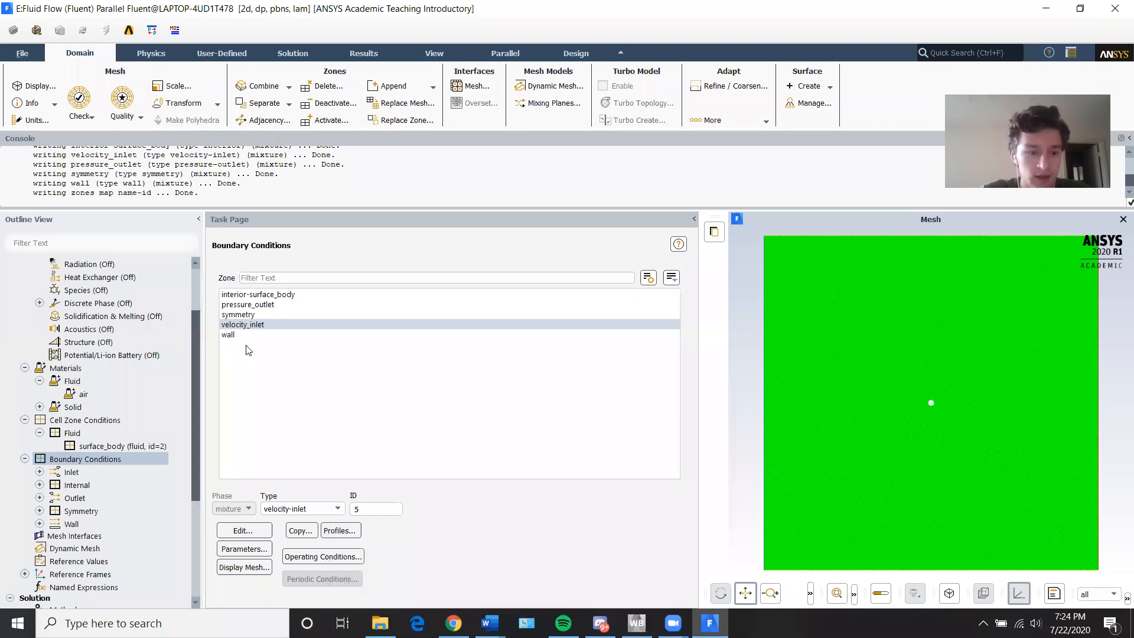
Step: Define the wall boundary as a moving wall with rotational motion at -5 rad/s
left_click(244, 334)
left_click(247, 527)
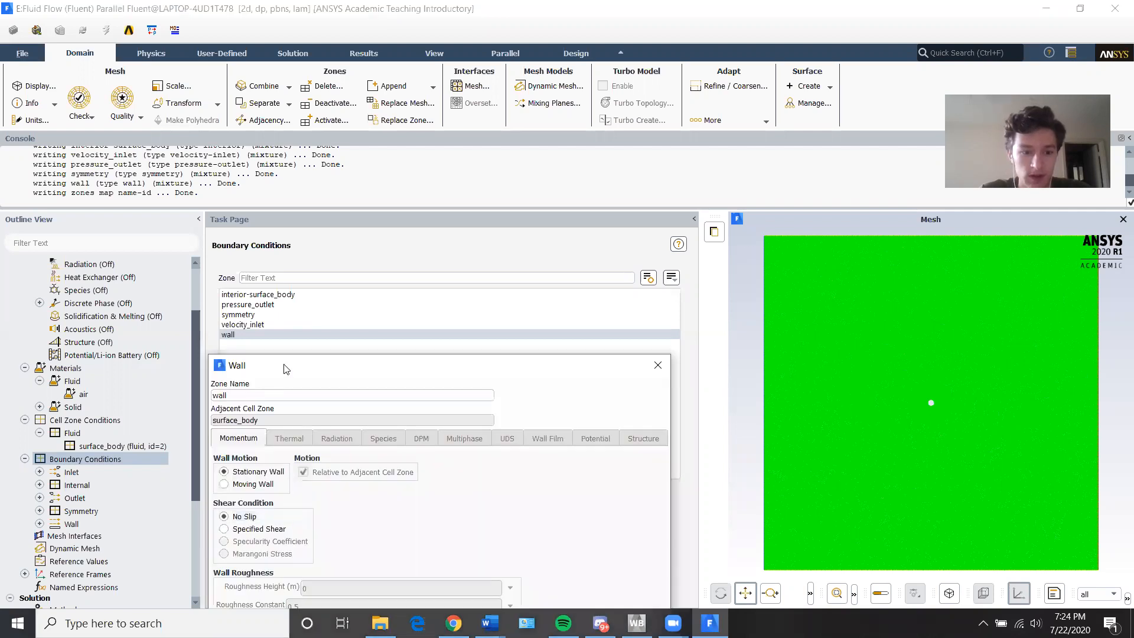
left_click_drag(284, 368, 291, 166)
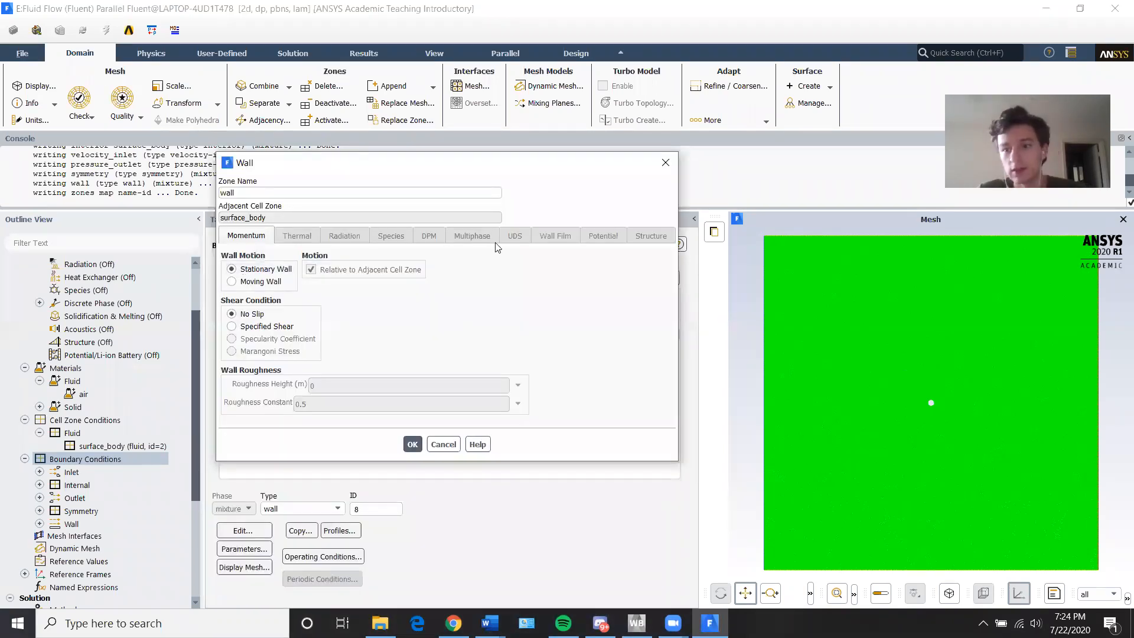
left_click(232, 281)
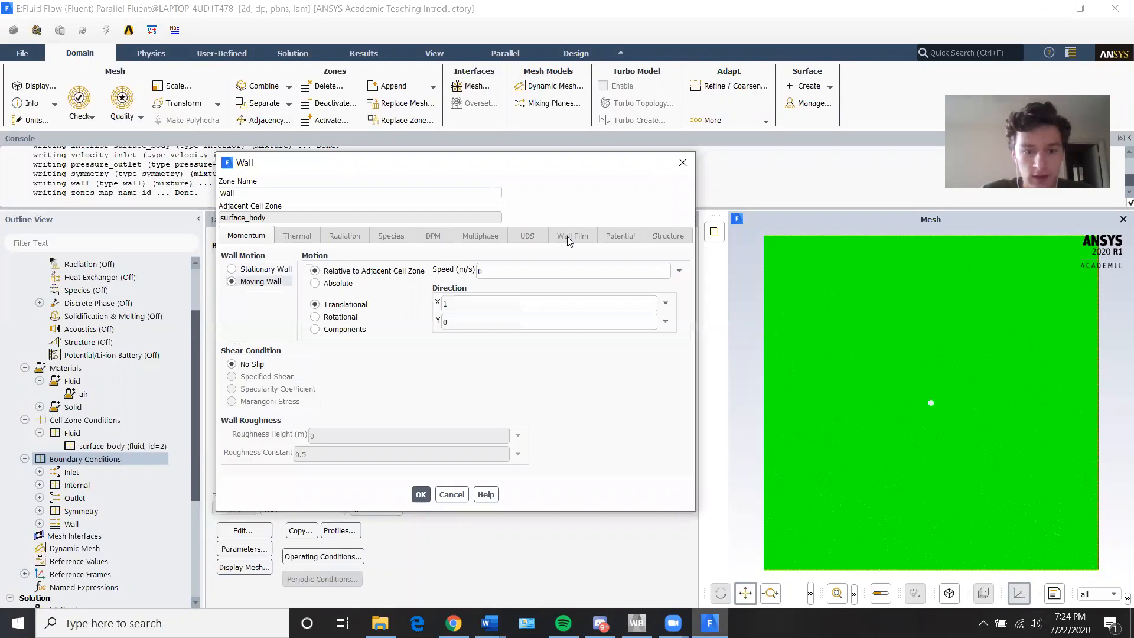
double_click(534, 267)
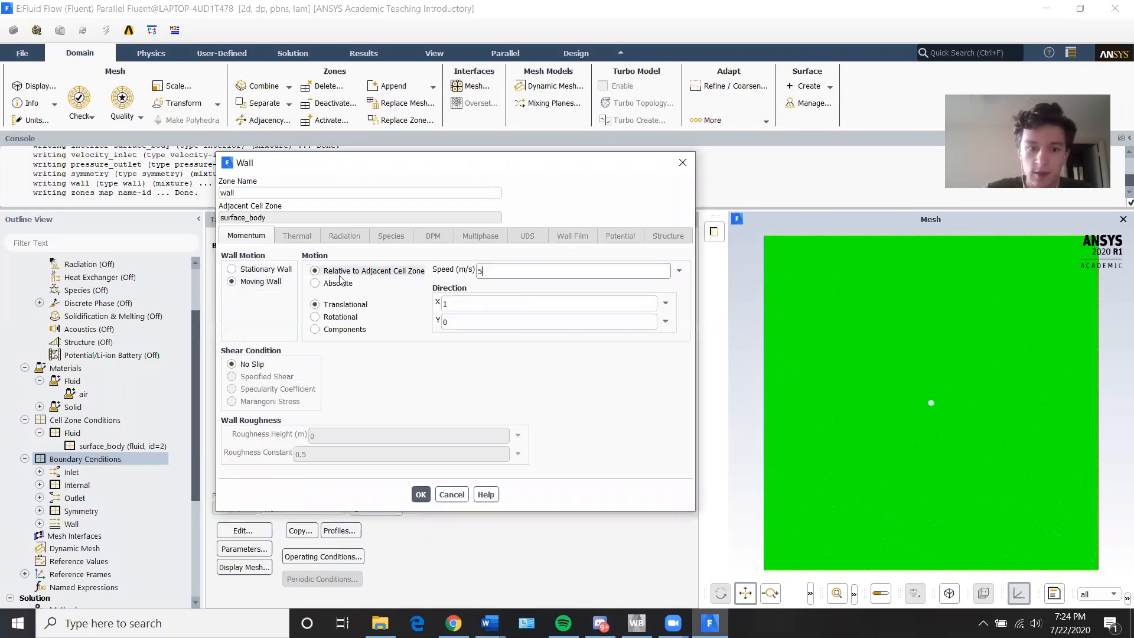
left_click(342, 319)
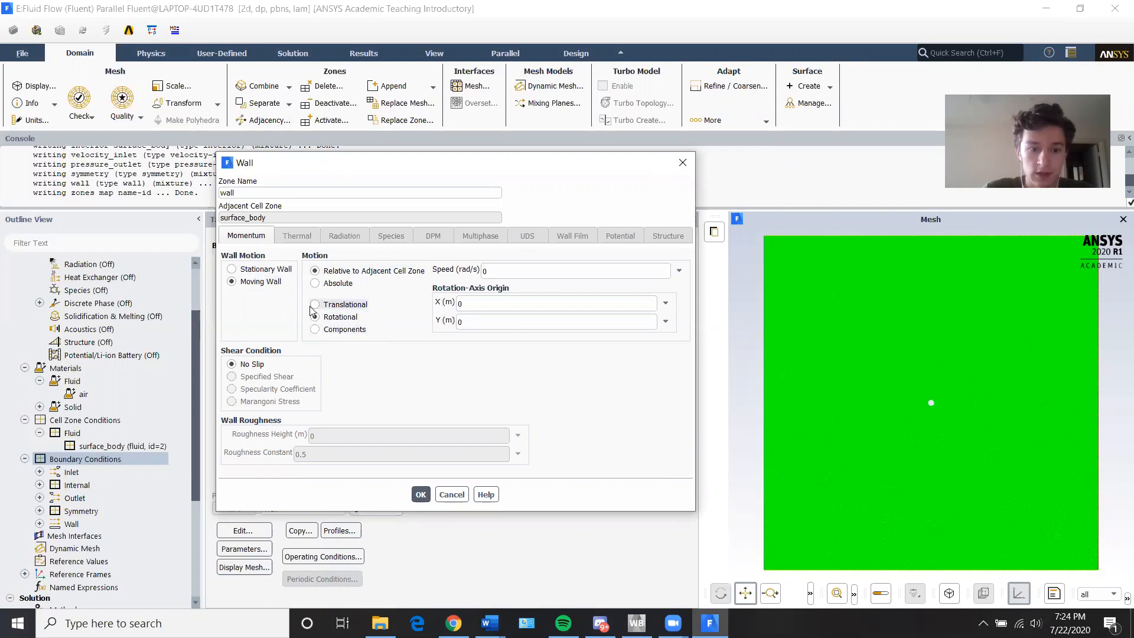
double_click(488, 271)
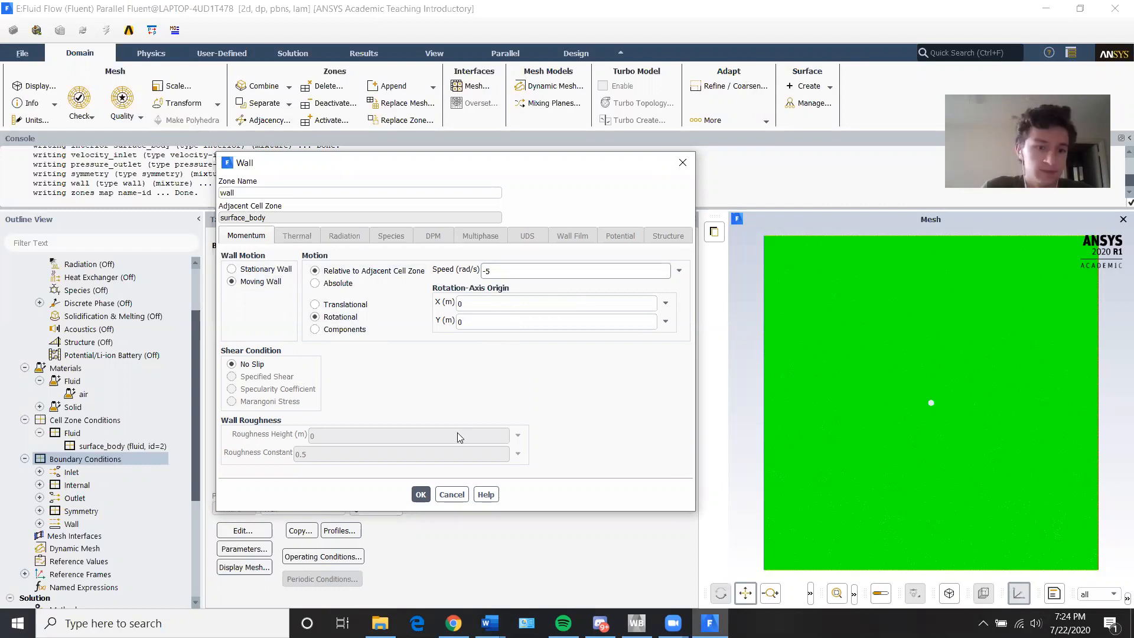
left_click_drag(495, 271, 478, 271)
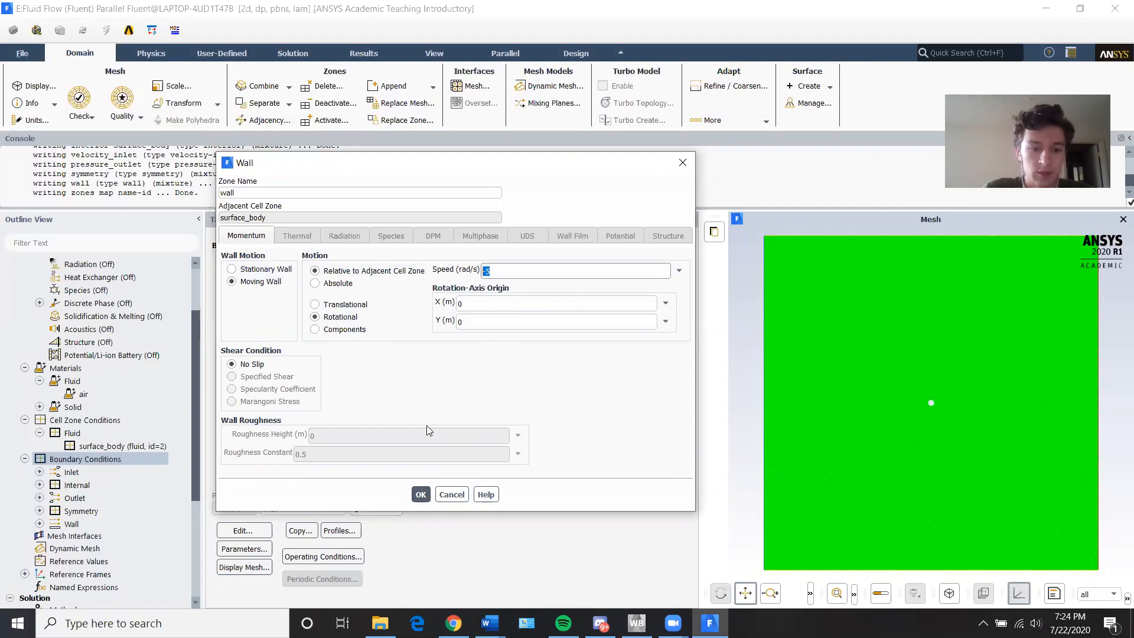
left_click(421, 495)
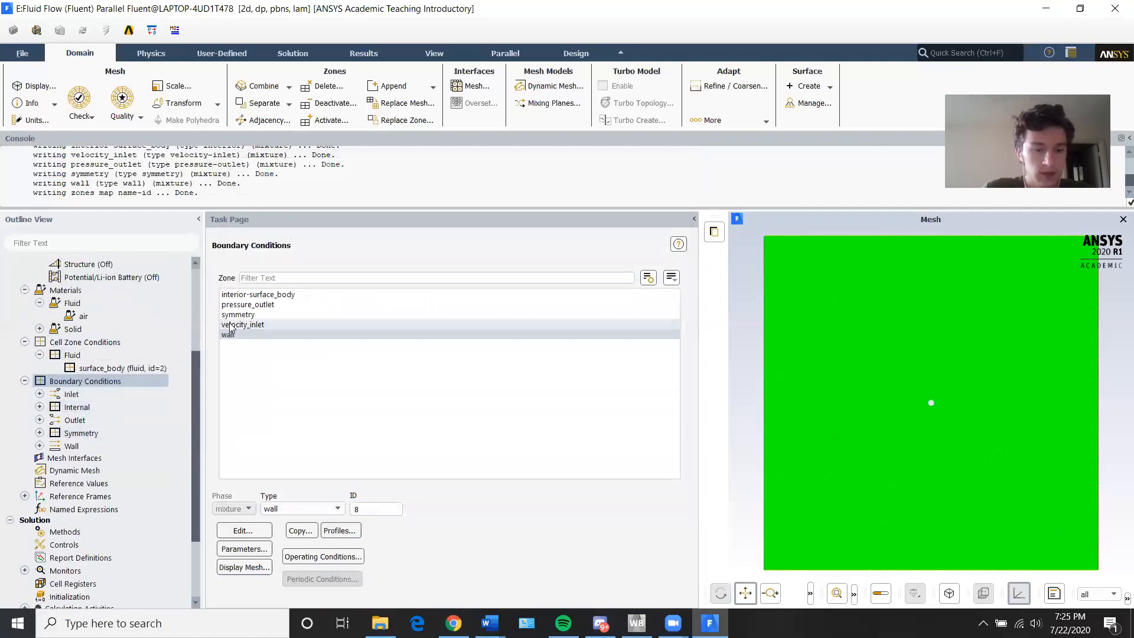
Step: Look at the pressure_outlet boundary's type and compute the reference values from velocity_inlet
left_click(253, 304)
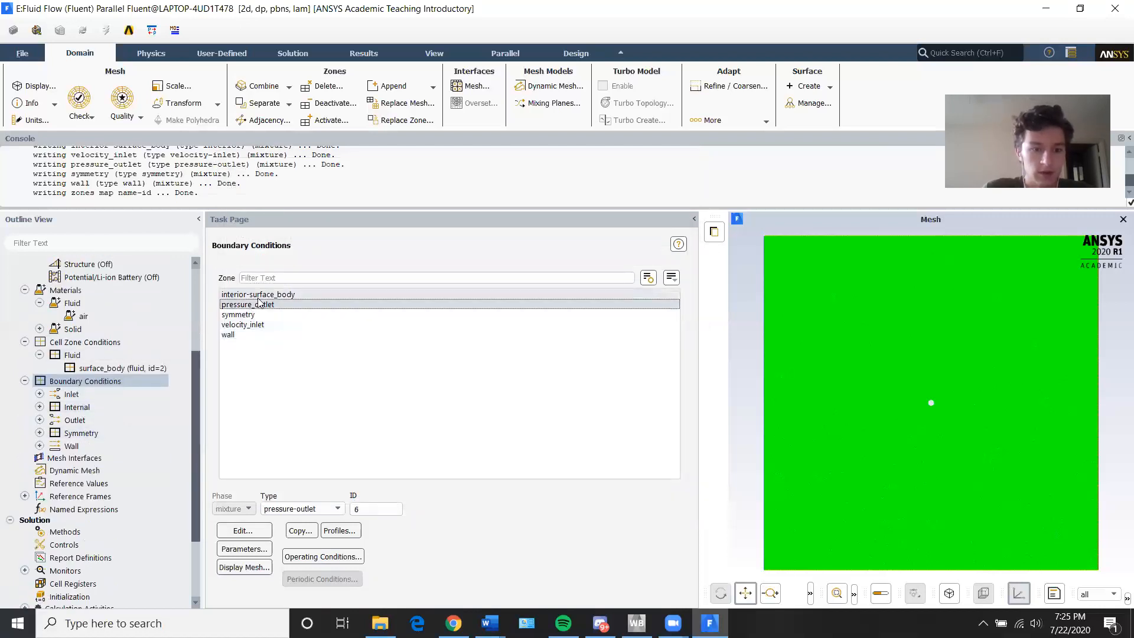
scroll(81, 408, "down", 2)
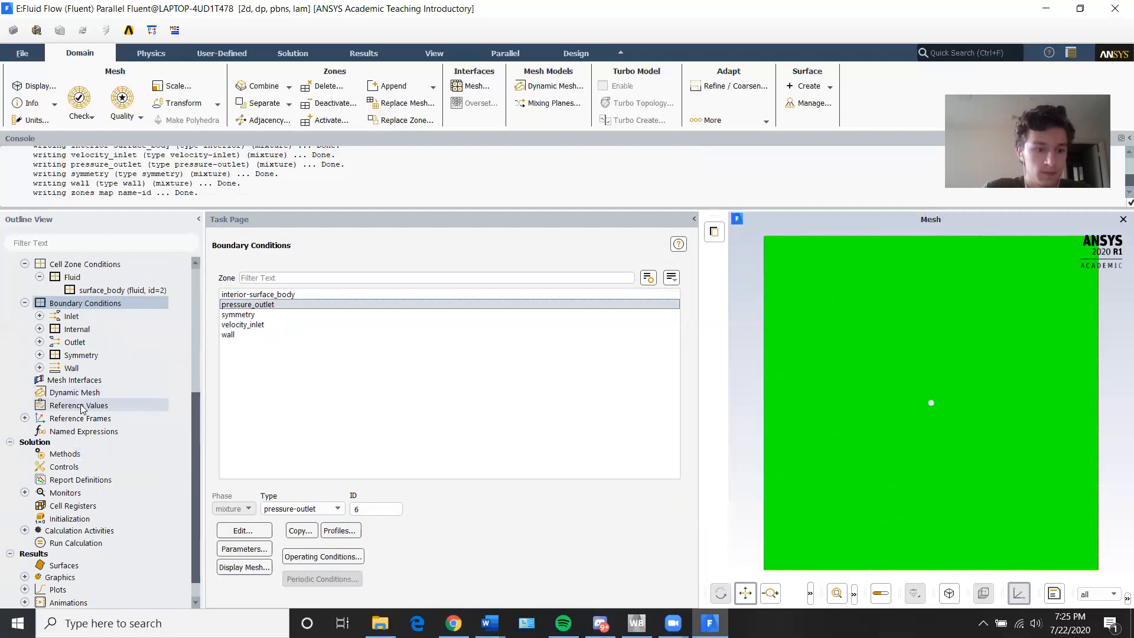
left_click(81, 406)
left_click(684, 278)
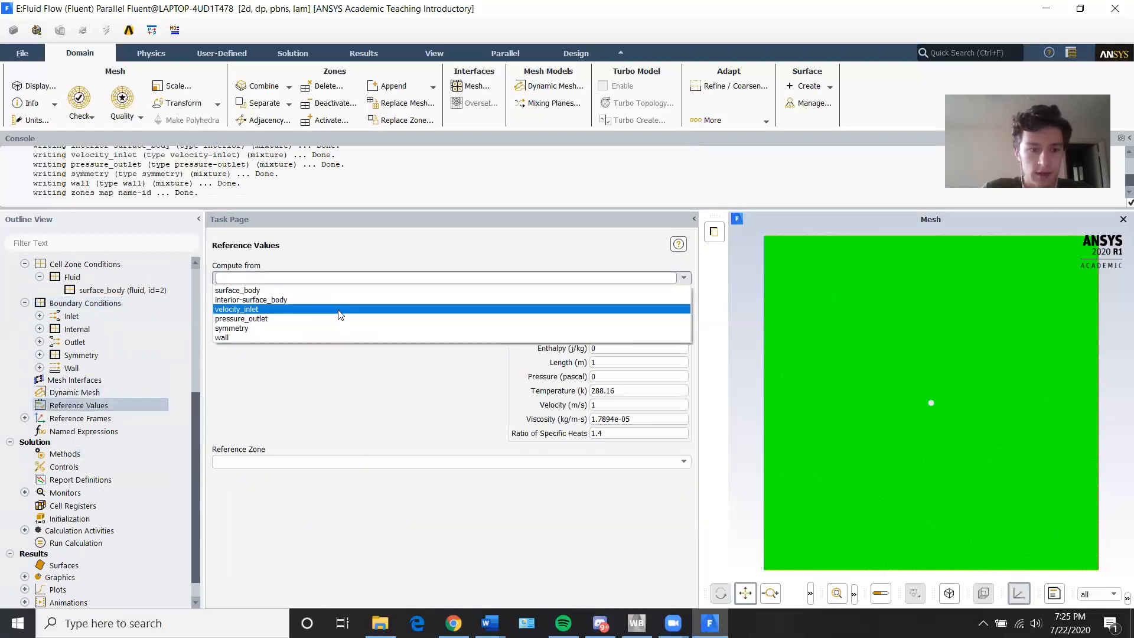
left_click(340, 310)
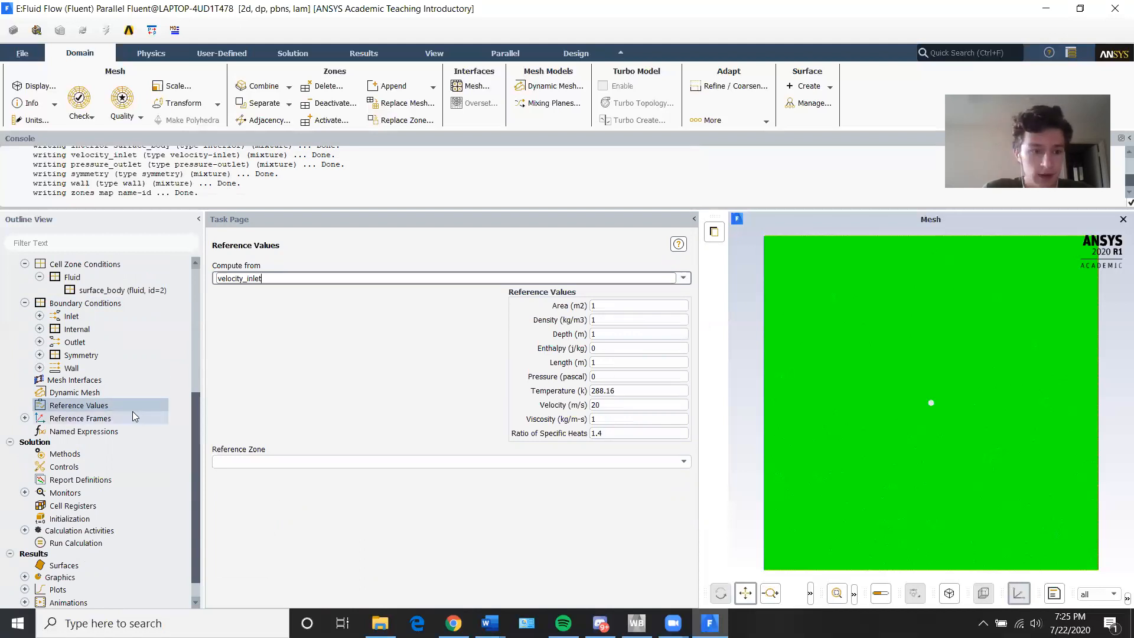
Step: Create a lift force report definition for the lift coefficient on the wall zone with a report plot
scroll(118, 416, "down", 2)
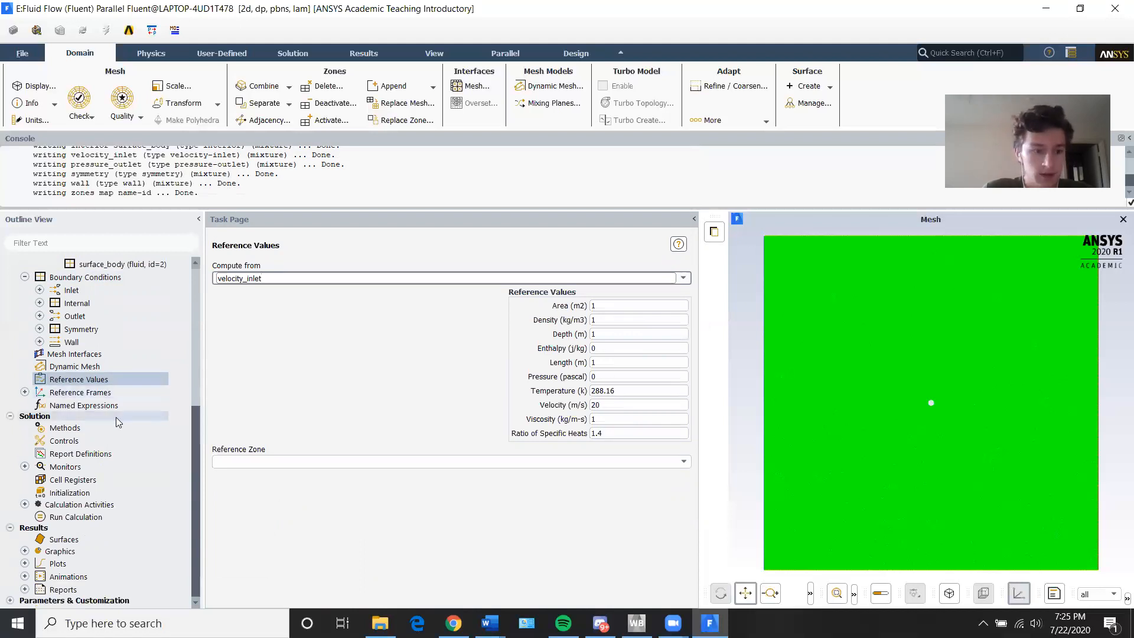
left_click(50, 458)
double_click(51, 459)
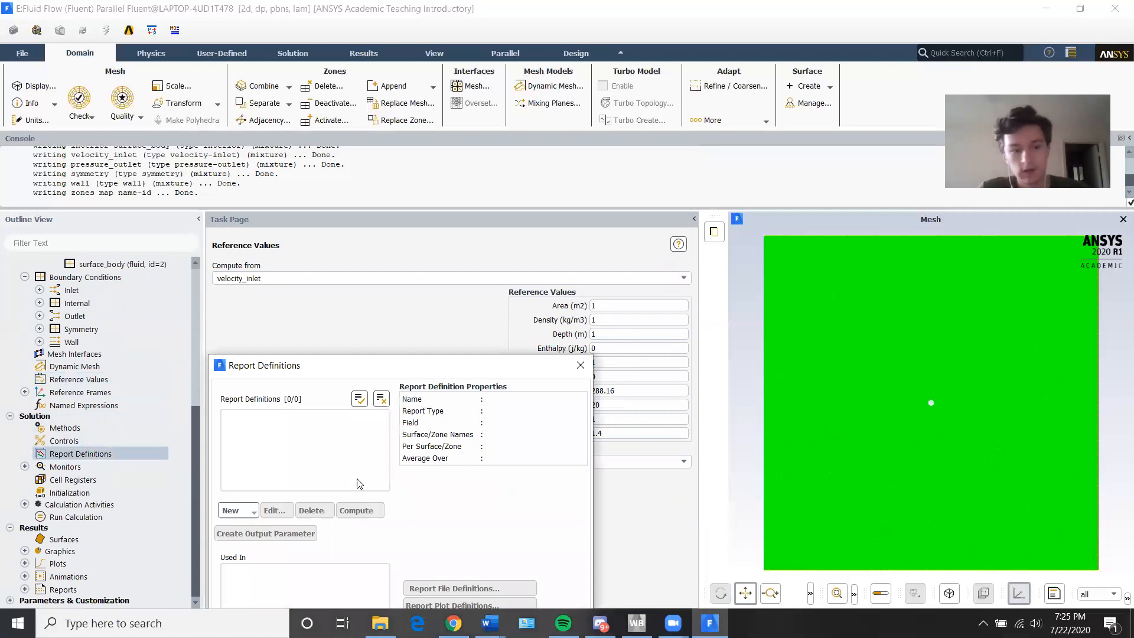
left_click(238, 511)
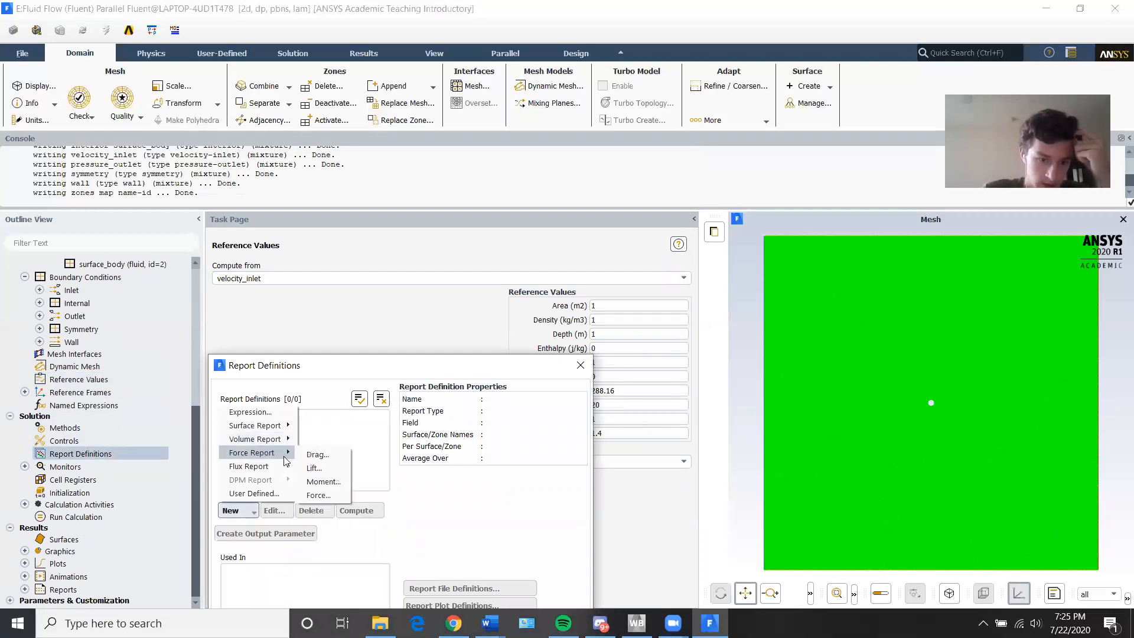
left_click(311, 468)
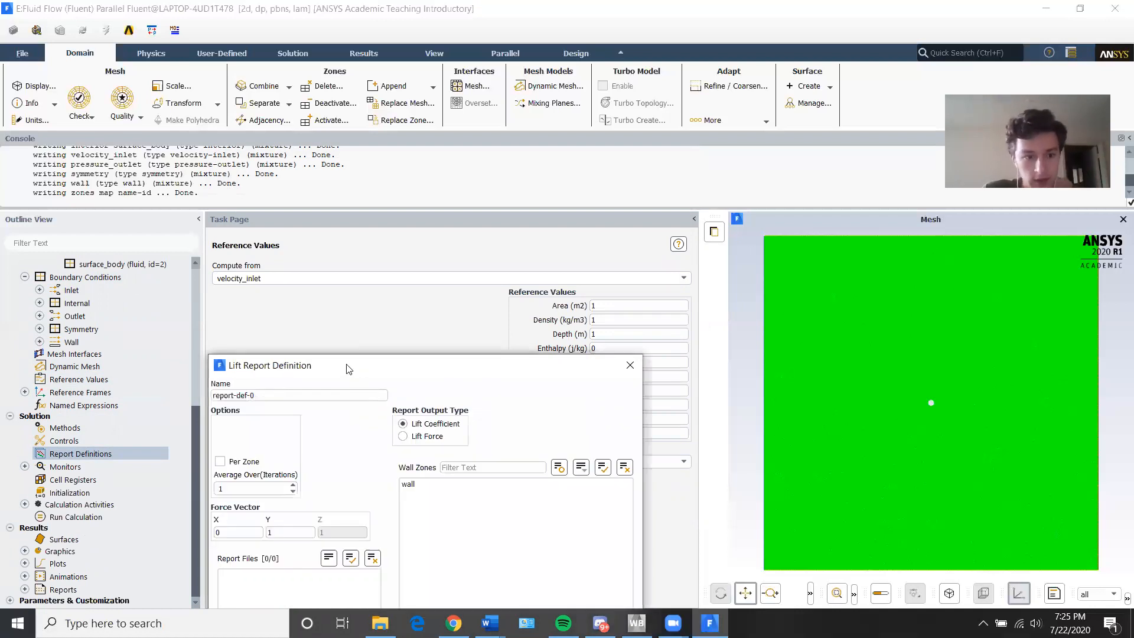
left_click_drag(349, 369, 362, 98)
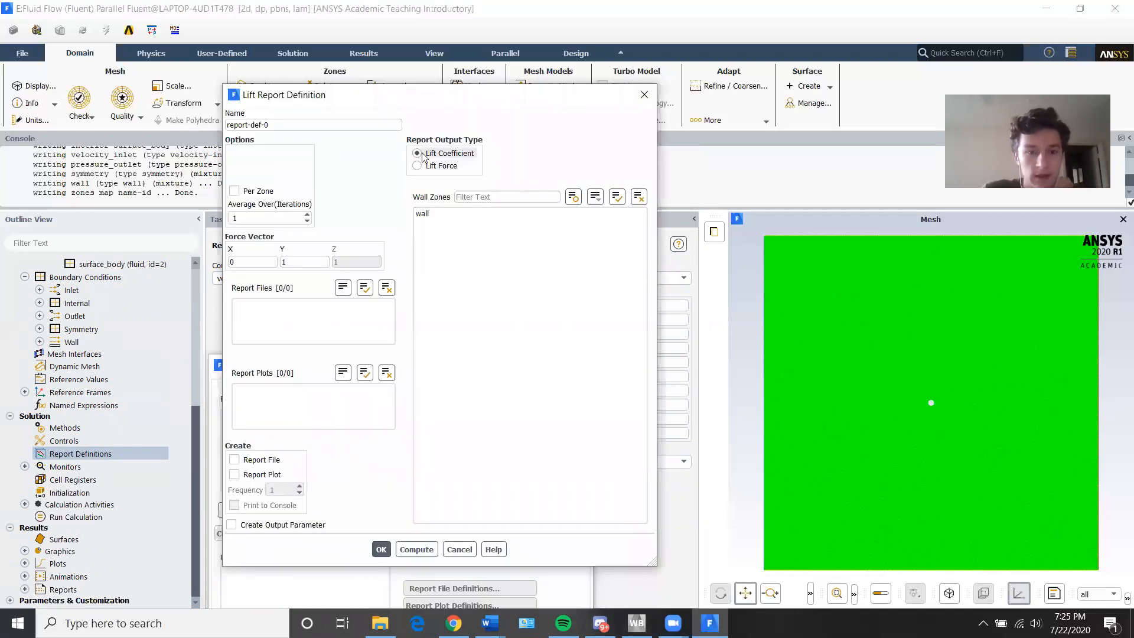
left_click(235, 474)
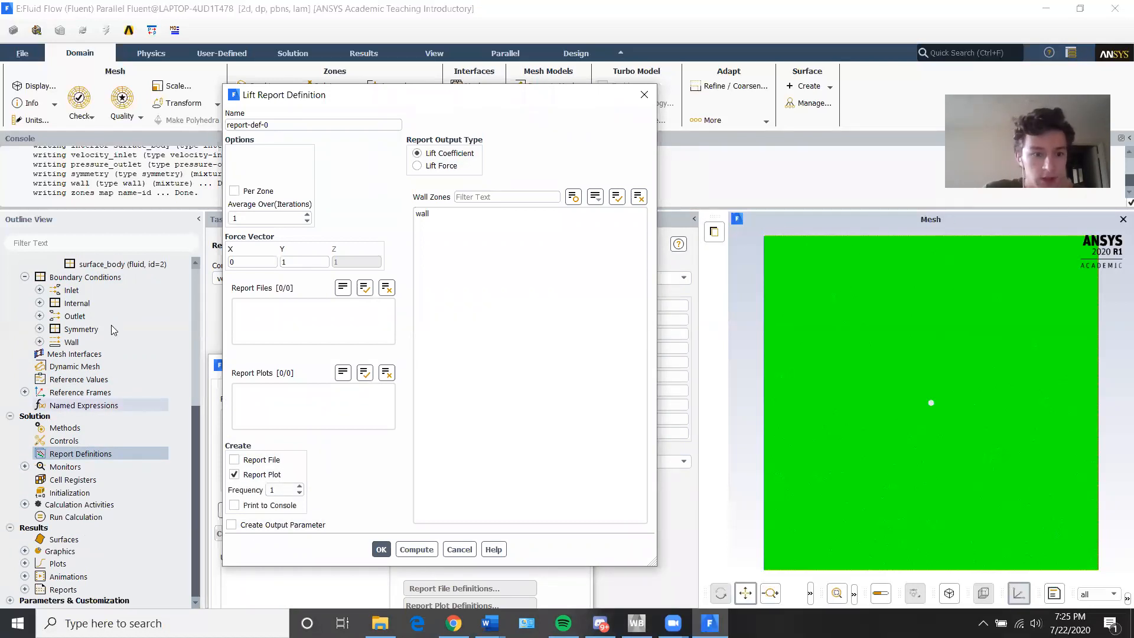
left_click(455, 214)
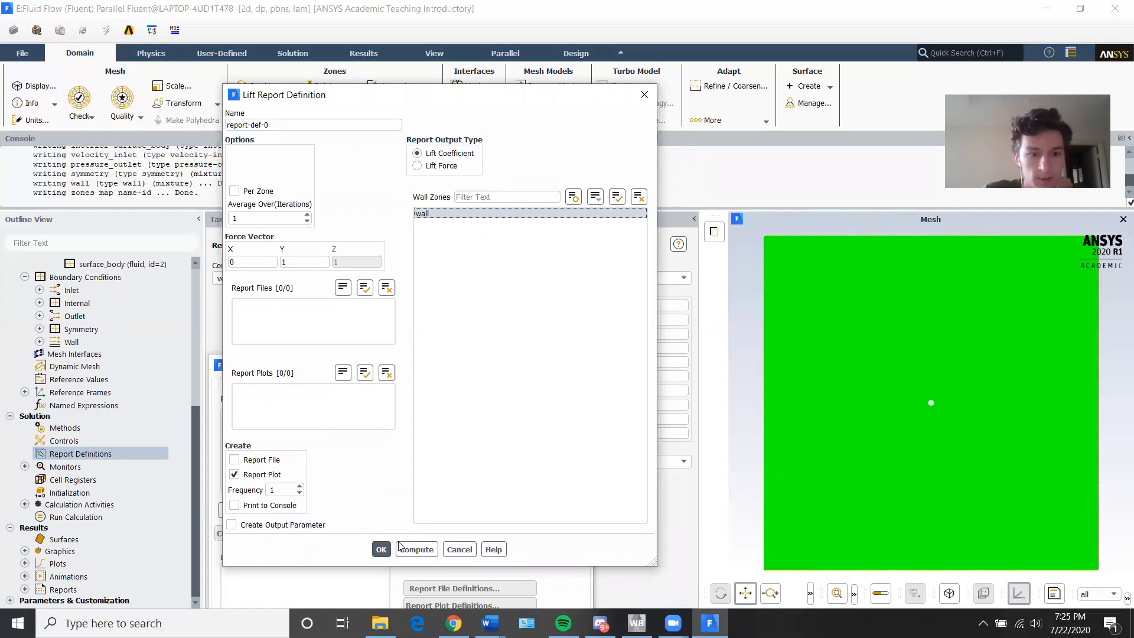
left_click(378, 550)
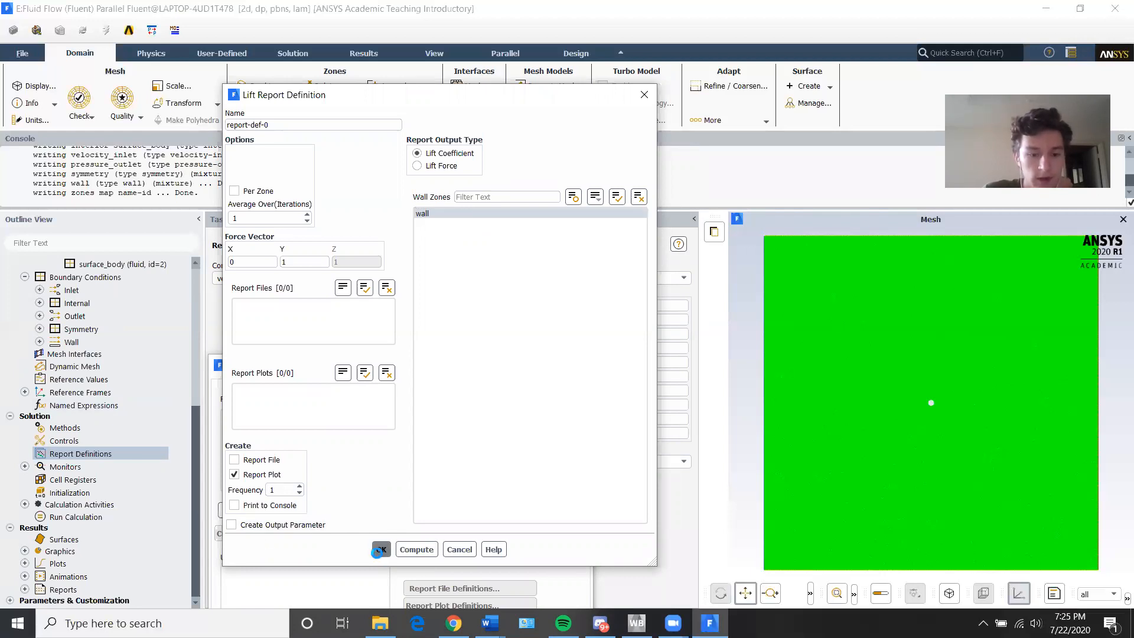
Step: Close the report definitions list and review the settings of the report-def-0 lift report
left_click_drag(333, 379, 301, 178)
left_click(360, 501)
double_click(82, 468)
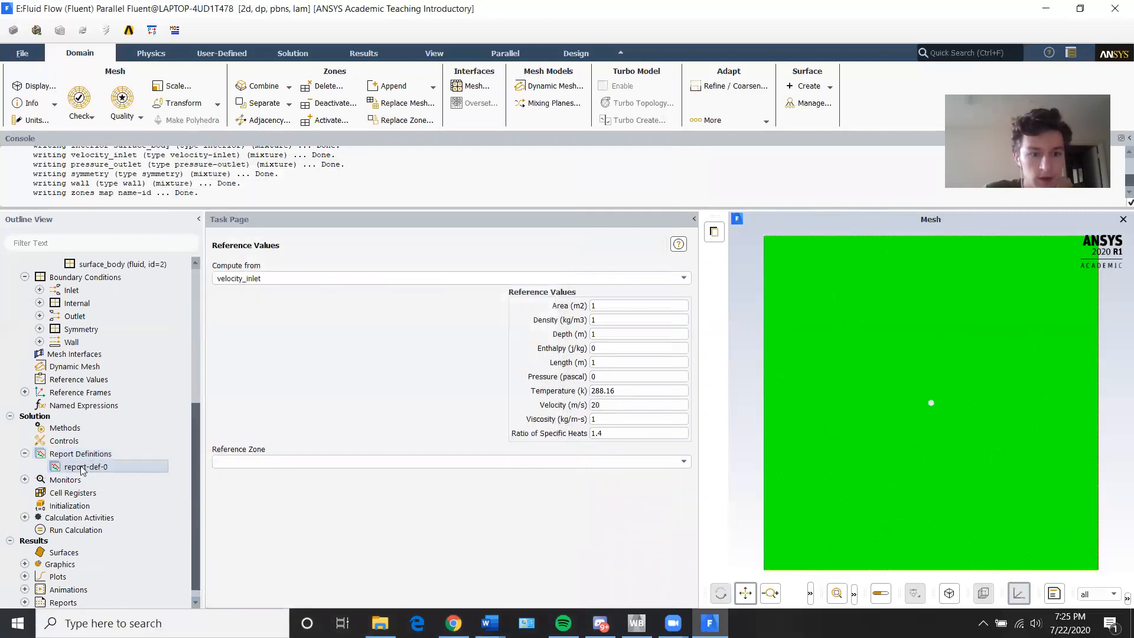
left_click(385, 472)
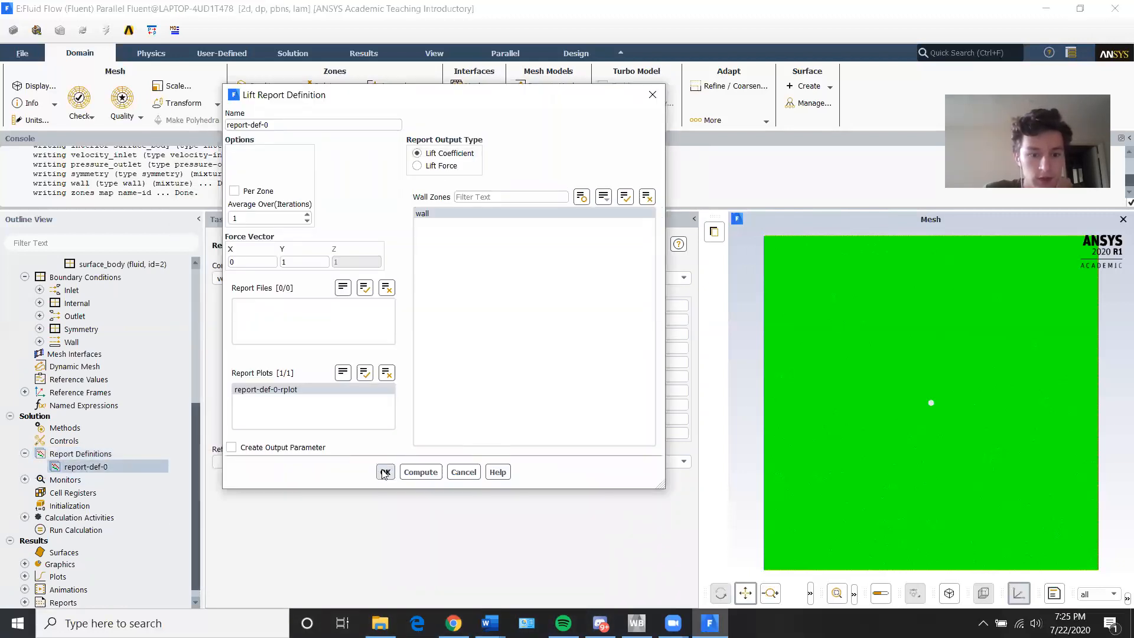
Step: Set the hybrid initialization to 25 iterations and initialize the solution
scroll(71, 520, "down", 1)
double_click(69, 493)
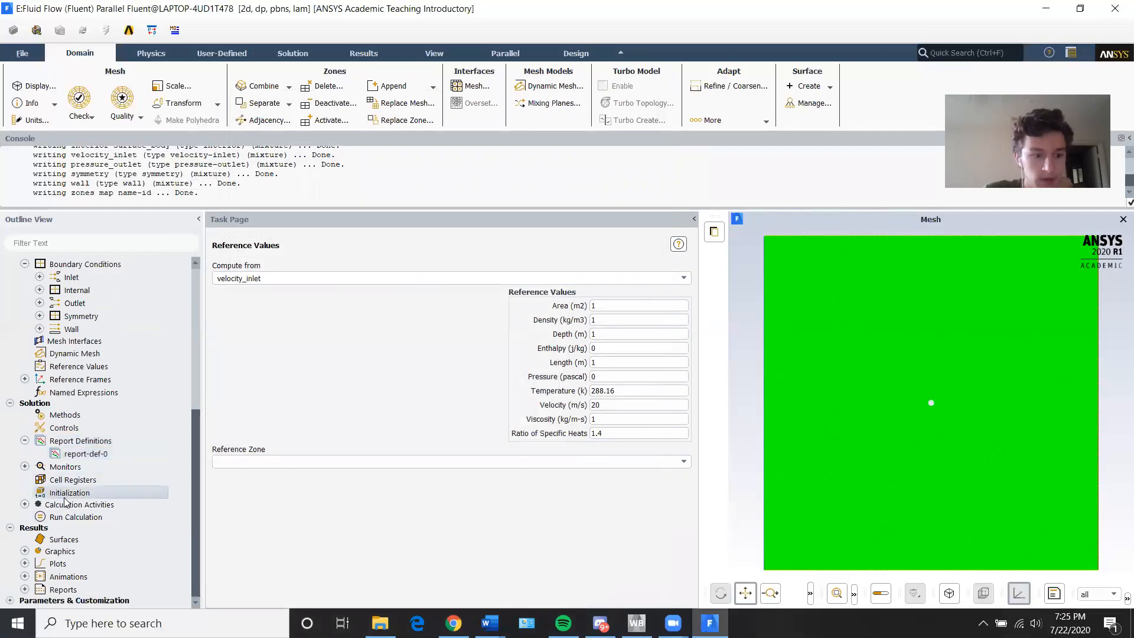
left_click(362, 279)
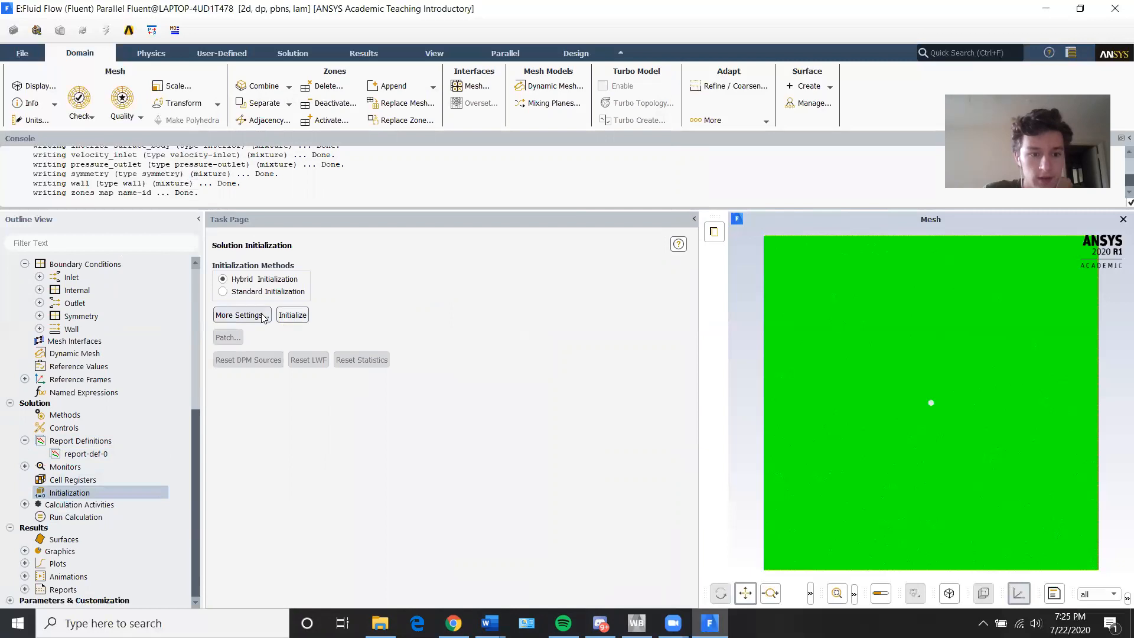
left_click(242, 314)
double_click(297, 414)
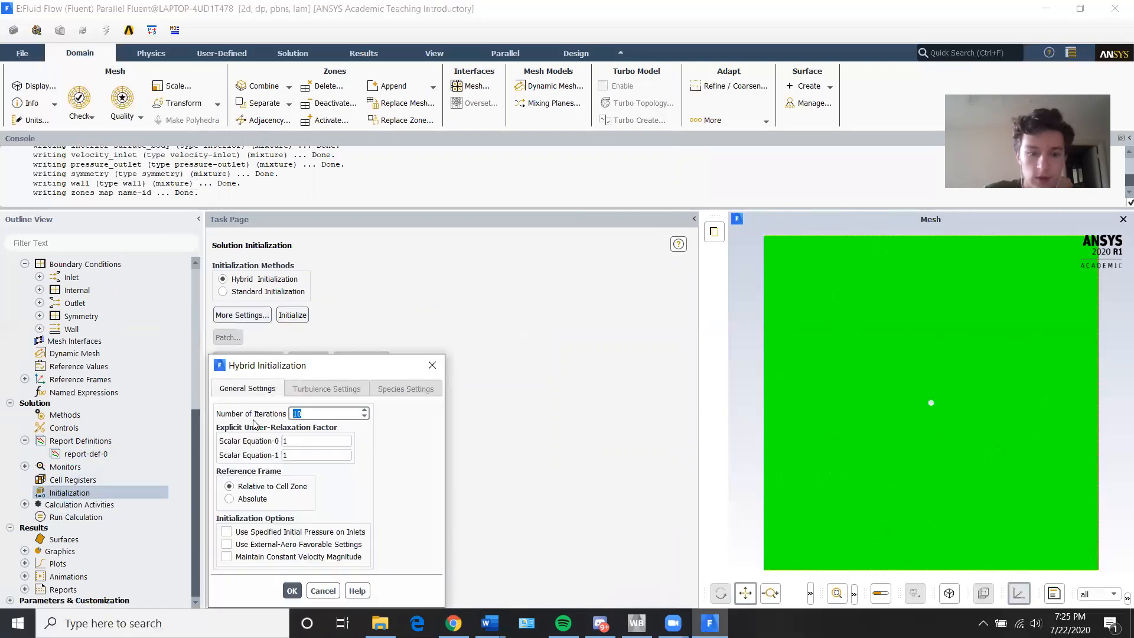
type("25")
left_click(292, 591)
left_click(292, 315)
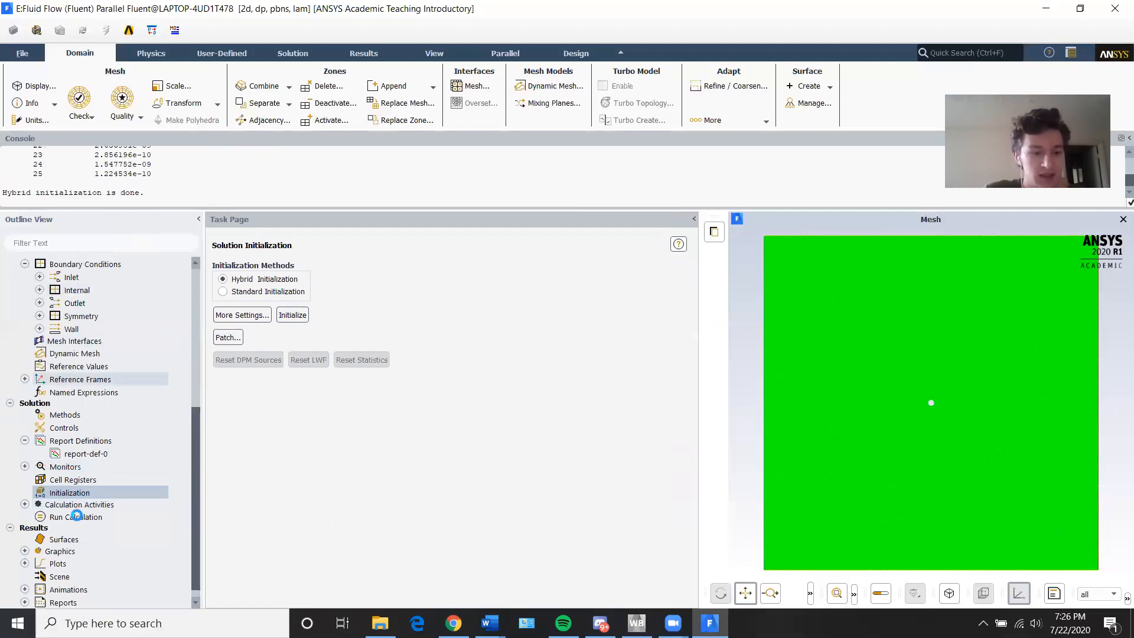
Step: Set the number of iterations to 500 and run the calculation
left_click(76, 516)
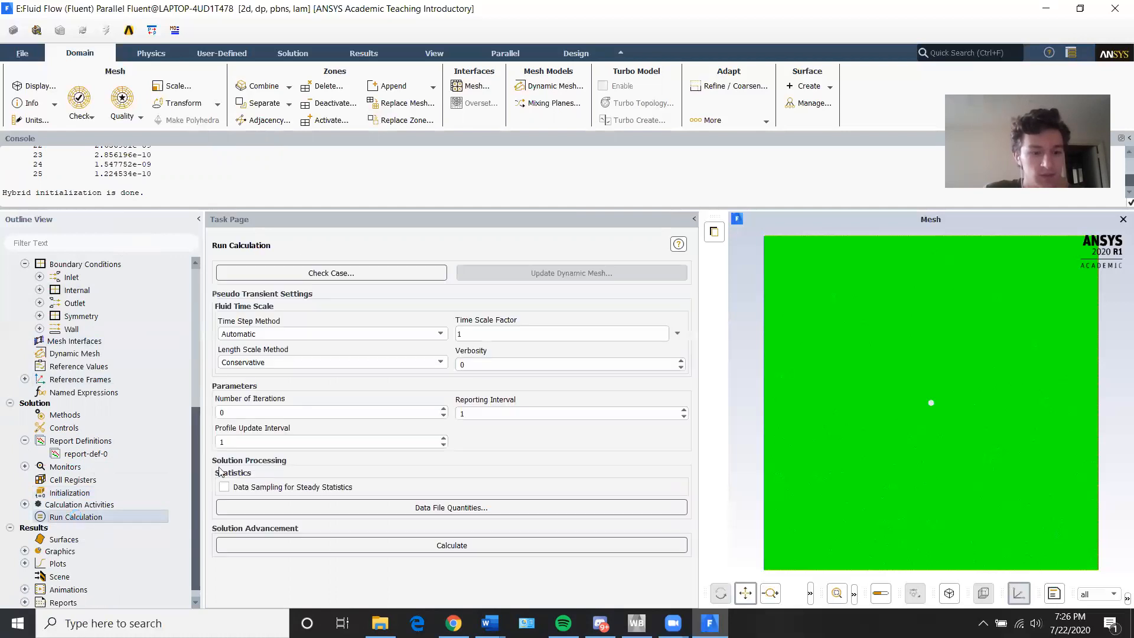
double_click(250, 409)
type("500")
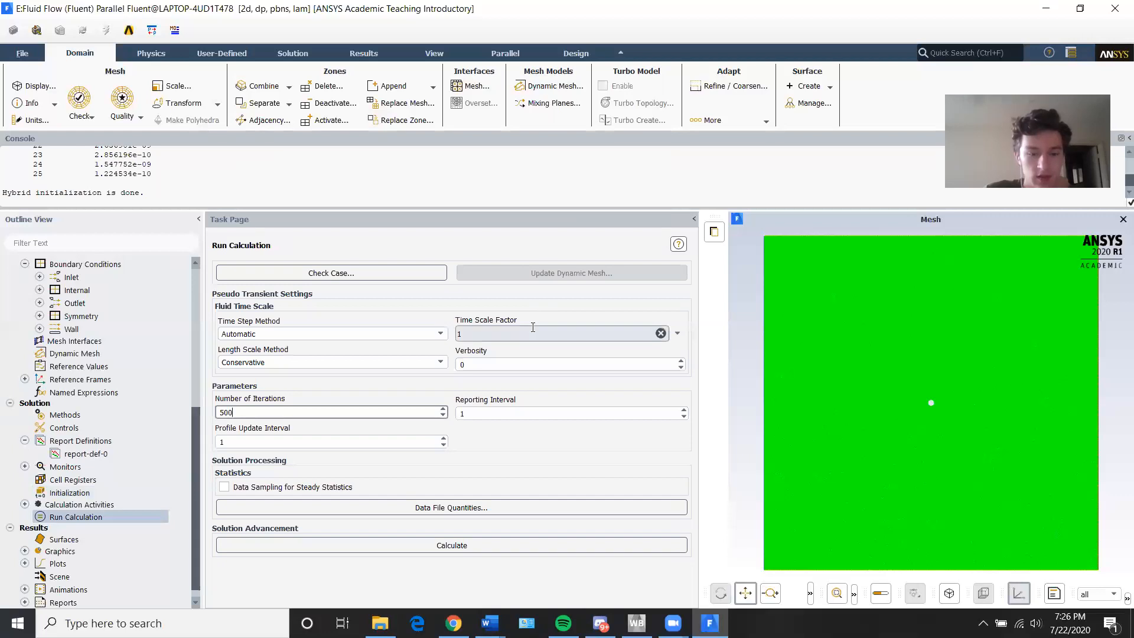
left_click(364, 545)
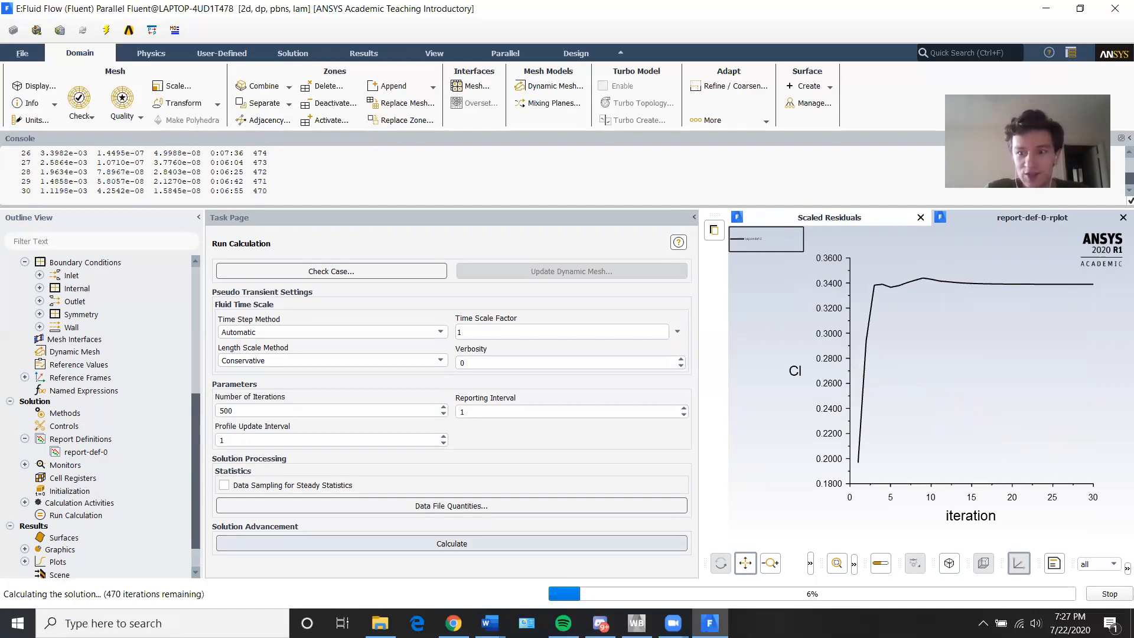
Step: Switch to the Fluent Final Project document in Word and examine its contour images and lift coefficient plot, dismissing the solver's completion notice
mouse_move(489, 623)
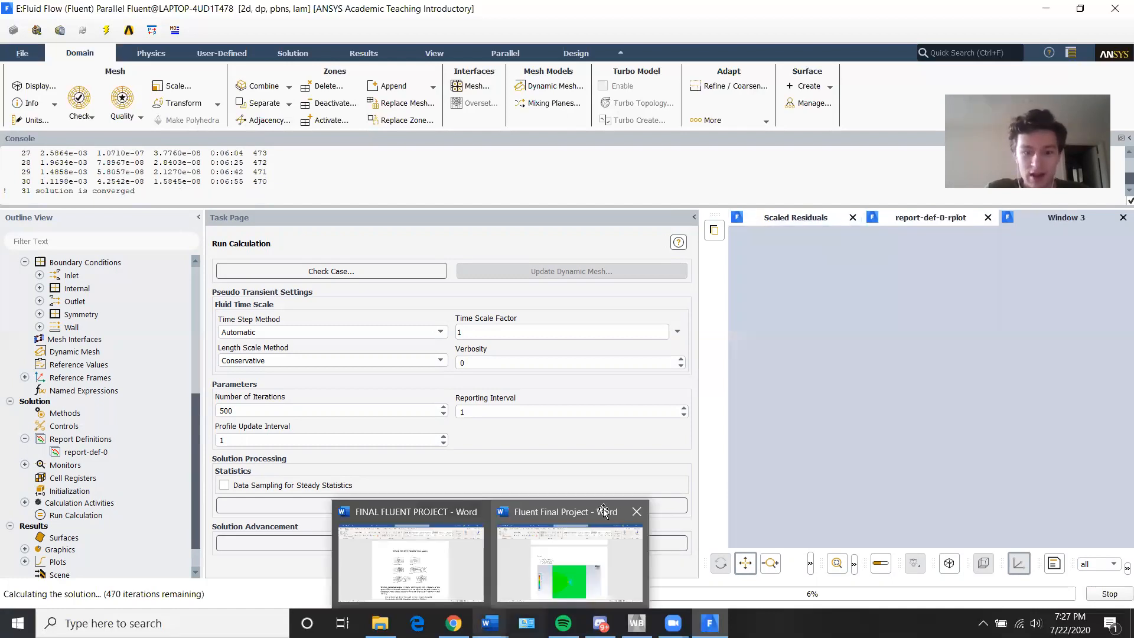
left_click(527, 566)
scroll(629, 382, "down", 5)
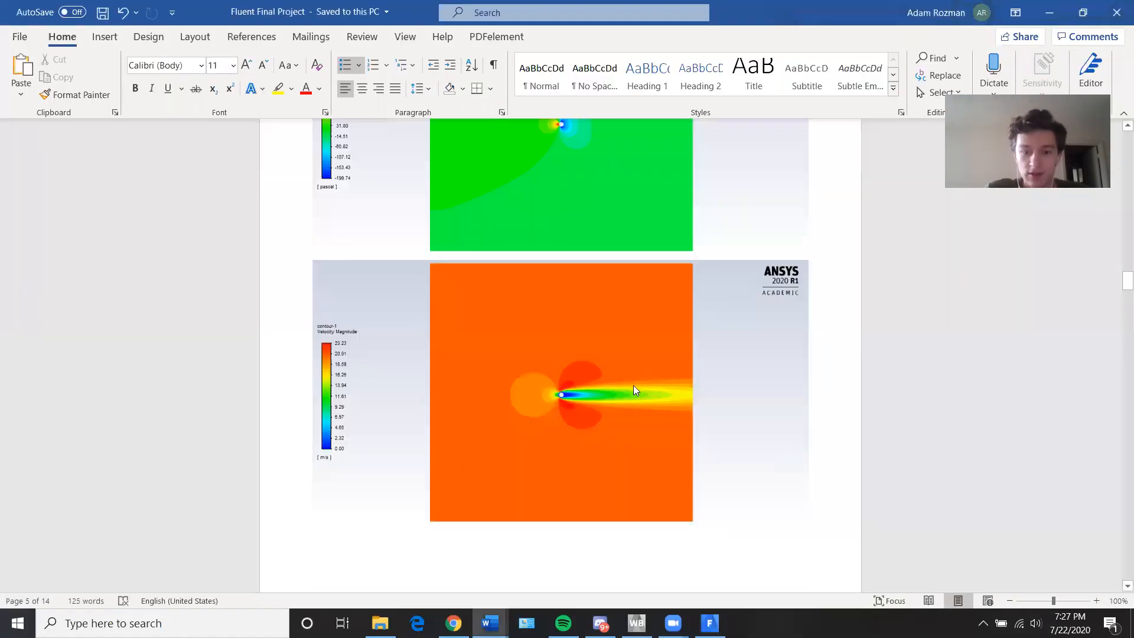
scroll(633, 385, "down", 10)
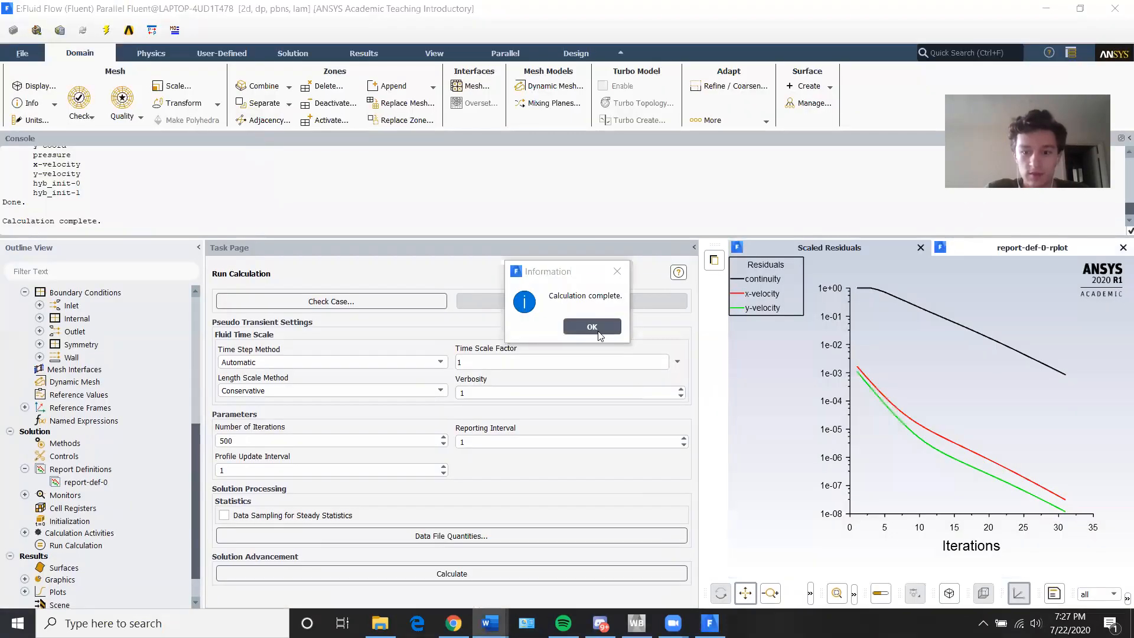
key("Return")
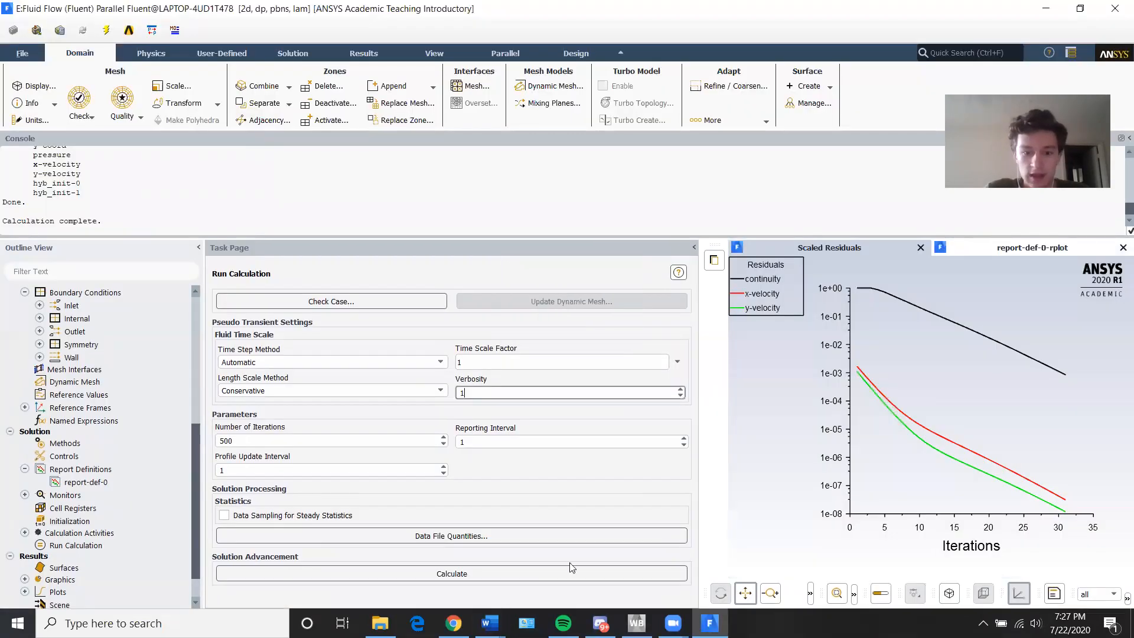
key("alt+Tab")
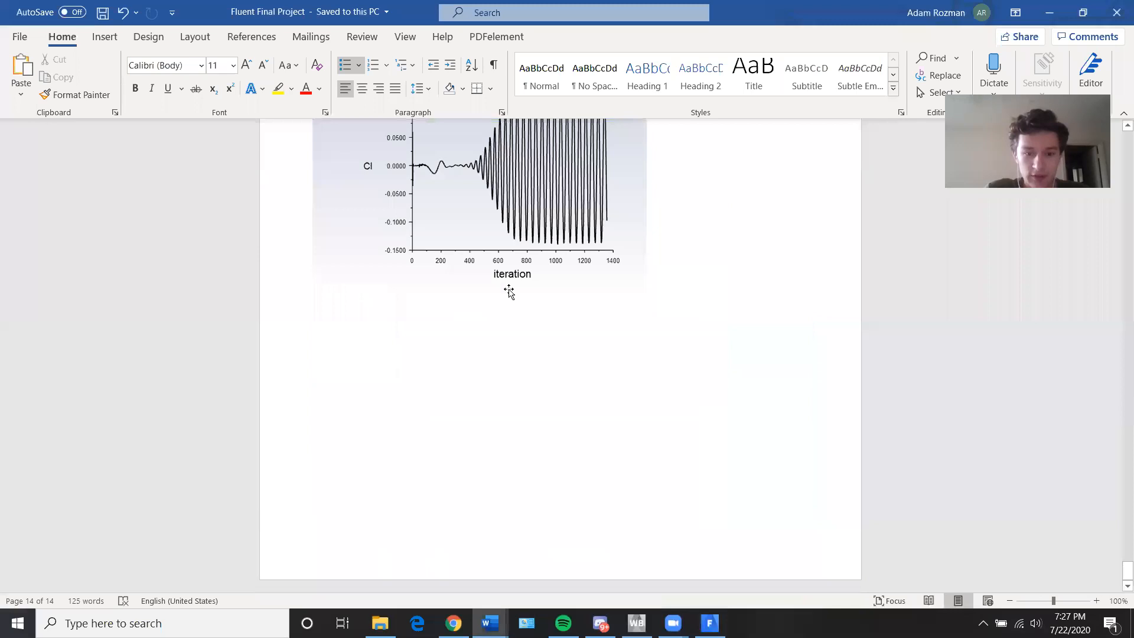
scroll(509, 292, "up", 5)
left_click(476, 340)
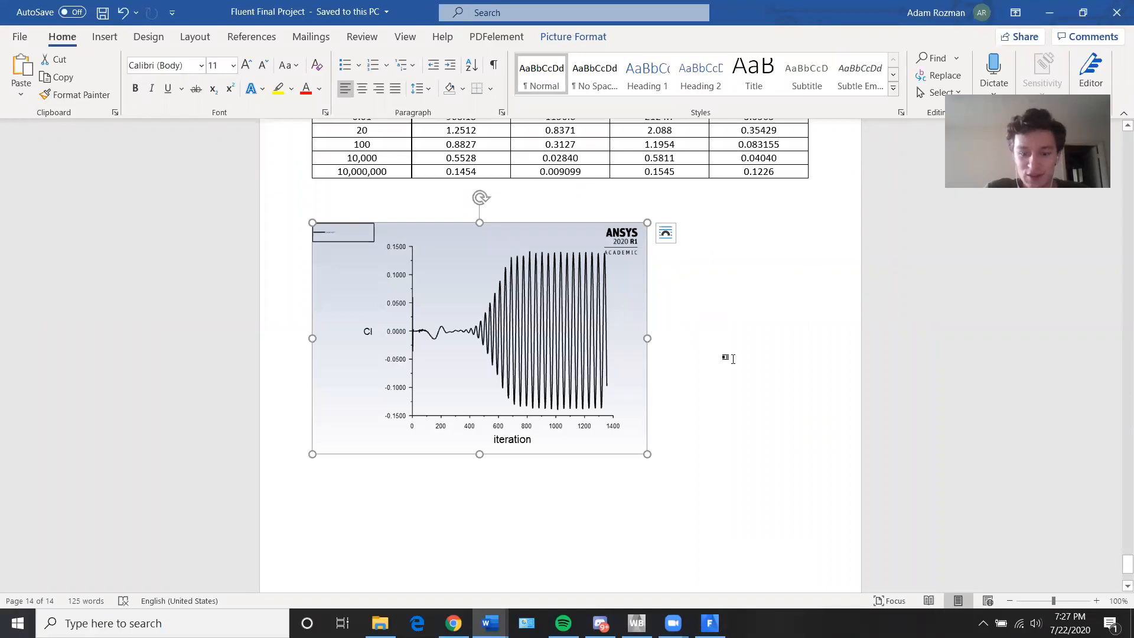
Step: Return to Fluent and look at the lift coefficient plot and the scaled residuals plot
key("alt+Tab")
left_click(1014, 253)
left_click(846, 251)
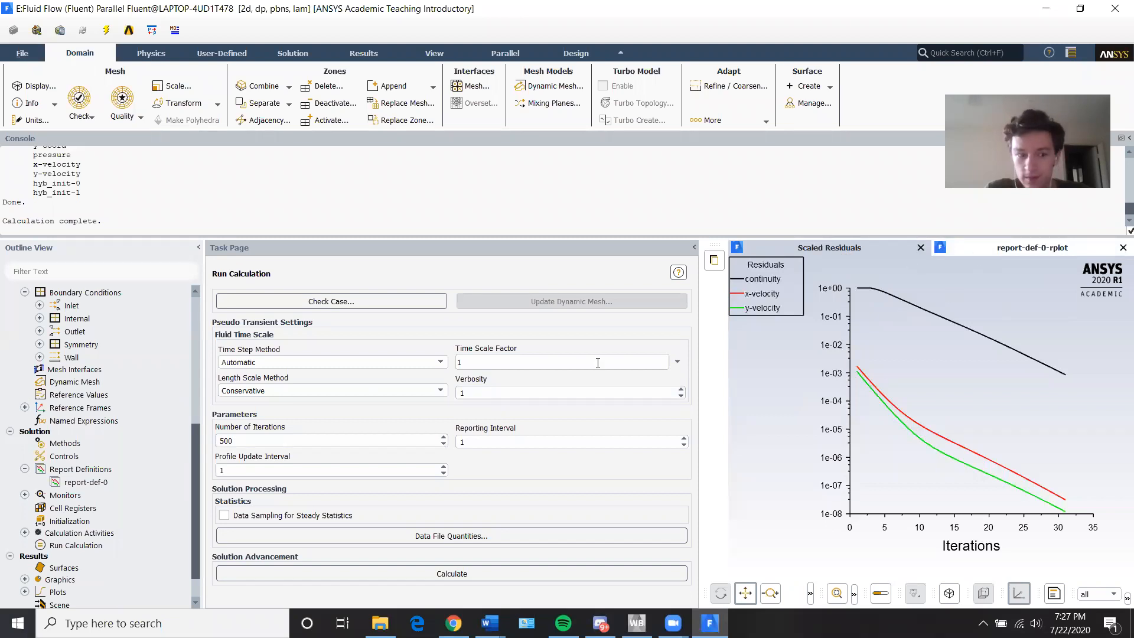
Step: Compute the wall's lift coefficient from report-def-0, read it in the console and view its iteration plot
double_click(108, 482)
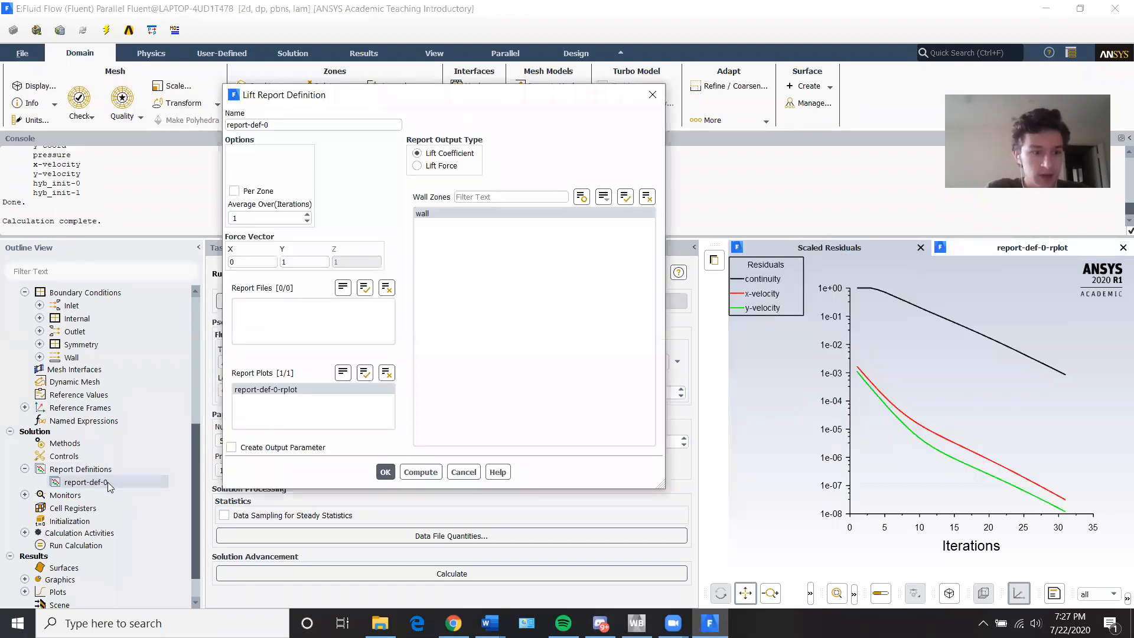
left_click(414, 472)
left_click(385, 471)
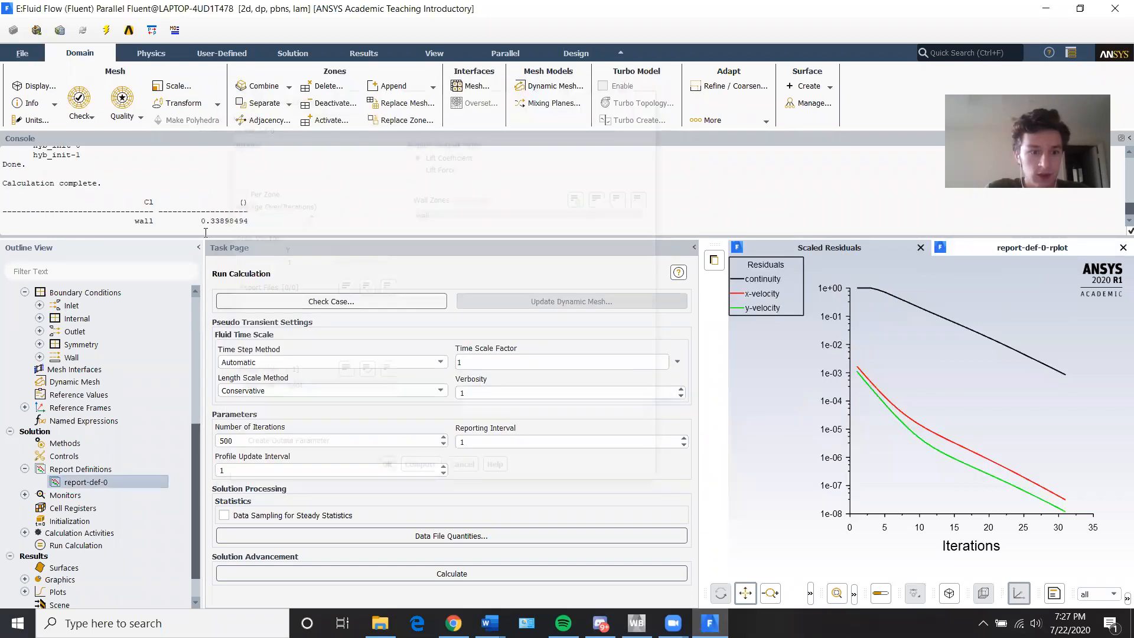
left_click_drag(196, 223, 250, 222)
left_click(249, 224)
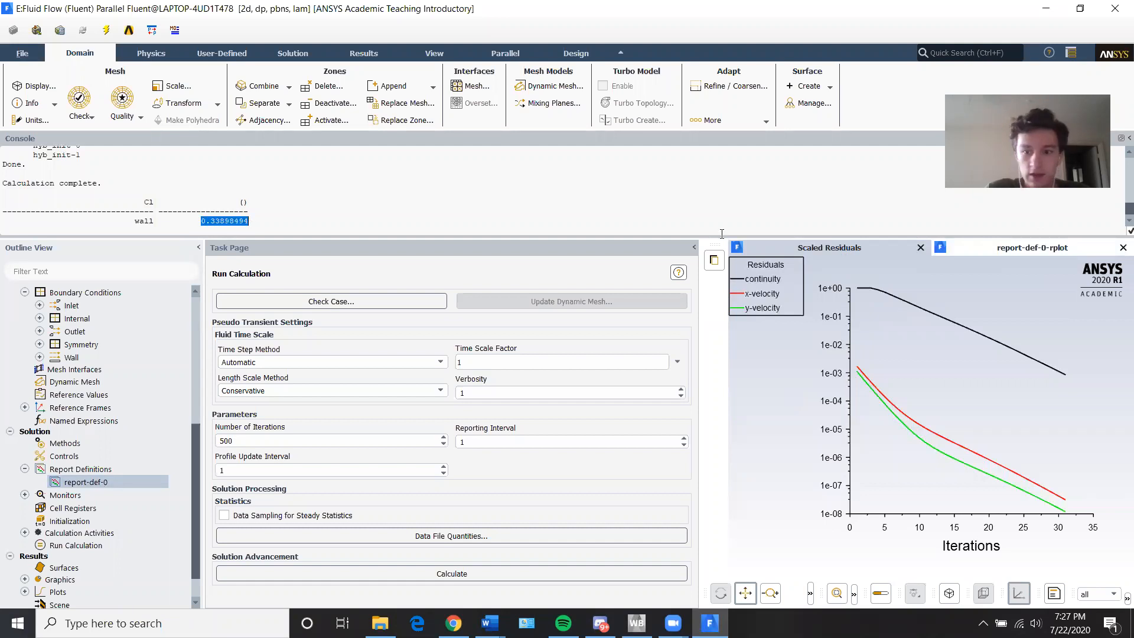
left_click(973, 248)
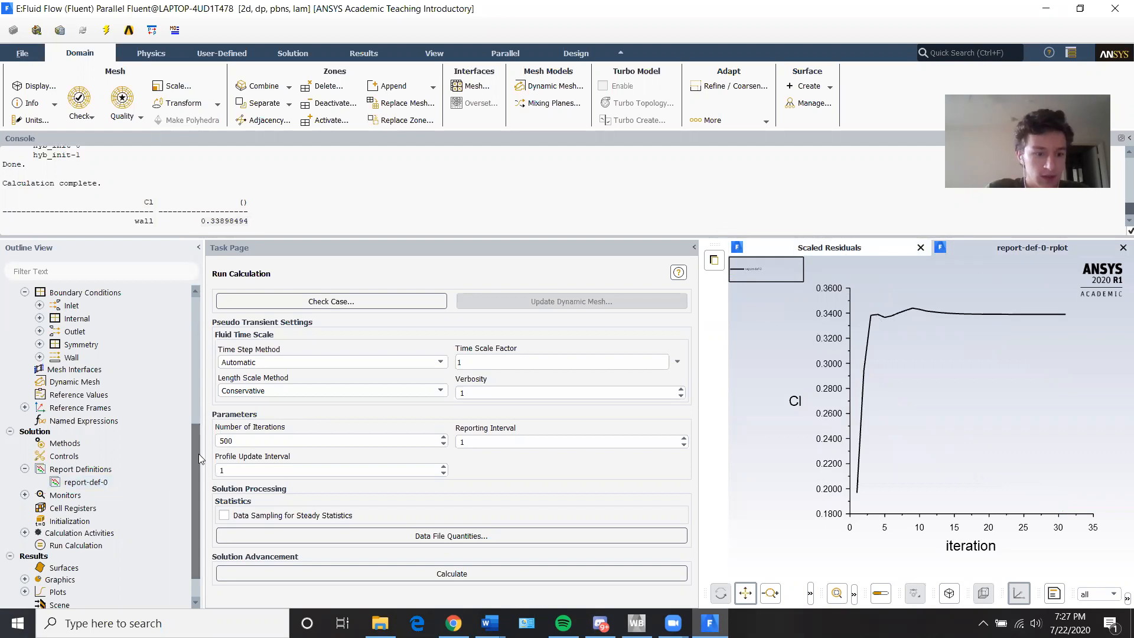
Step: Create filled static pressure contours named contour-1 on all surfaces, compute their range and display them
scroll(195, 473, "down", 1)
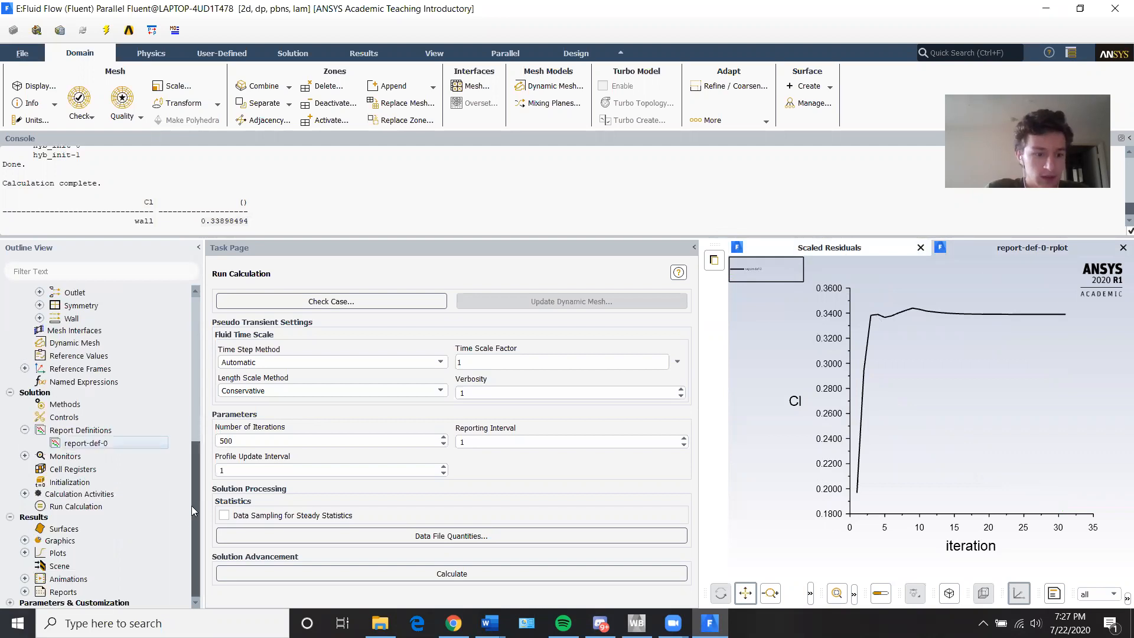
left_click(24, 541)
scroll(36, 520, "down", 2)
double_click(72, 490)
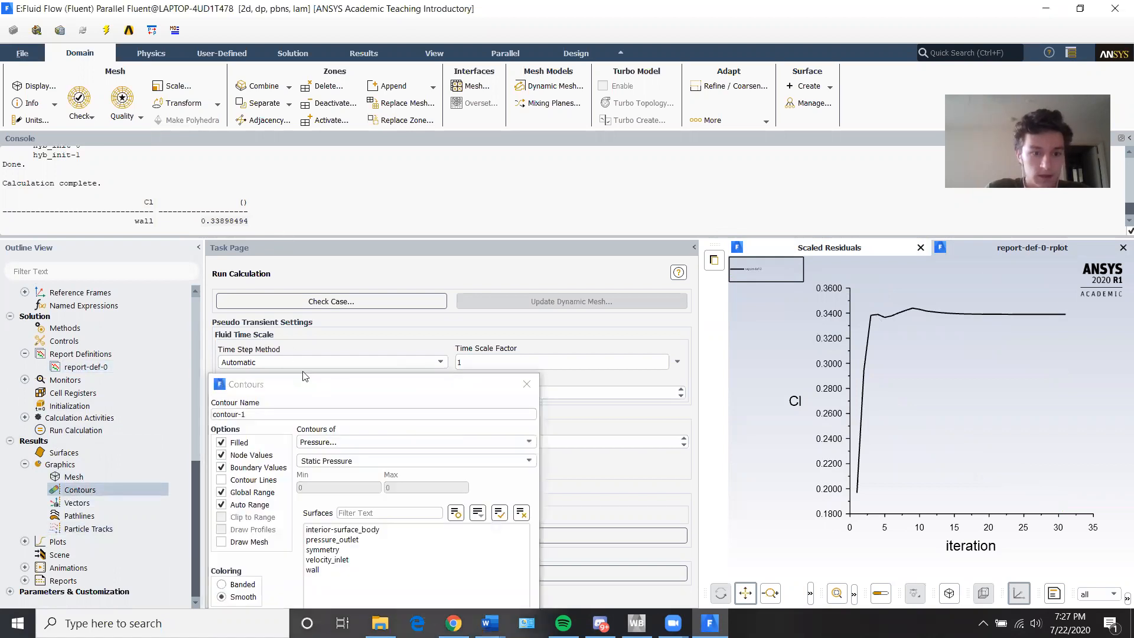
left_click_drag(301, 385, 241, 189)
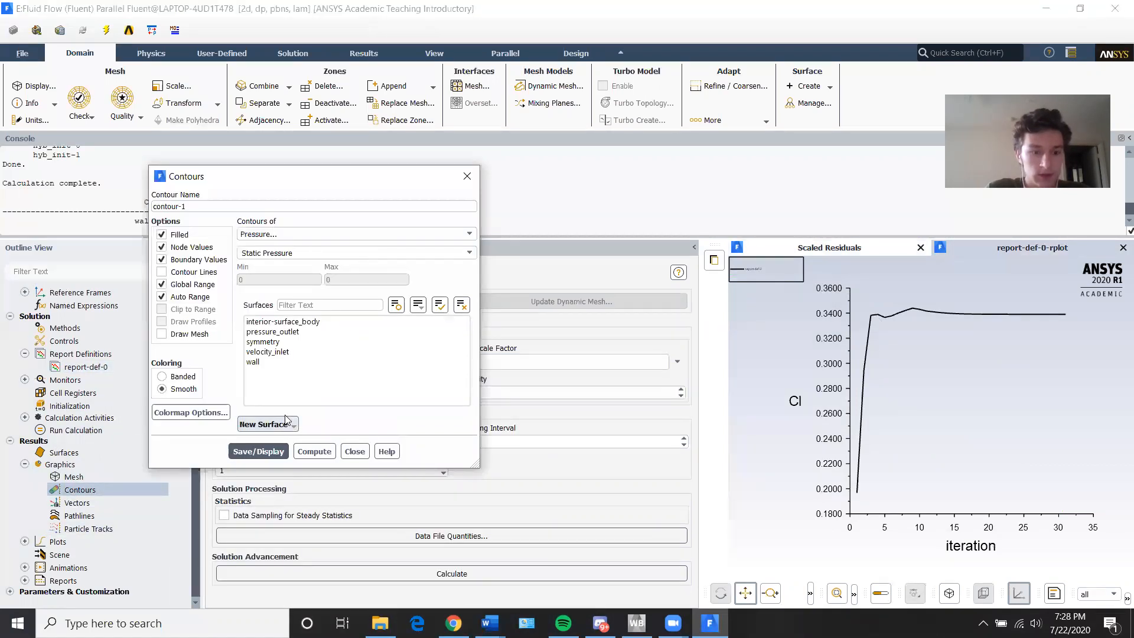
left_click(260, 361)
left_click(267, 323, "shift")
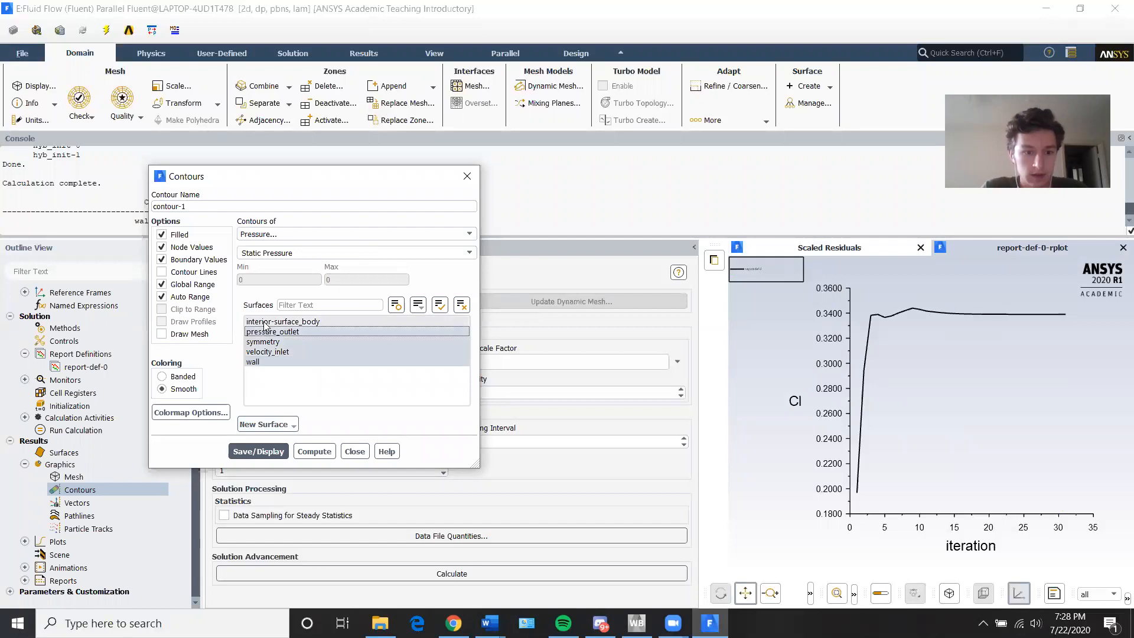
left_click(312, 451)
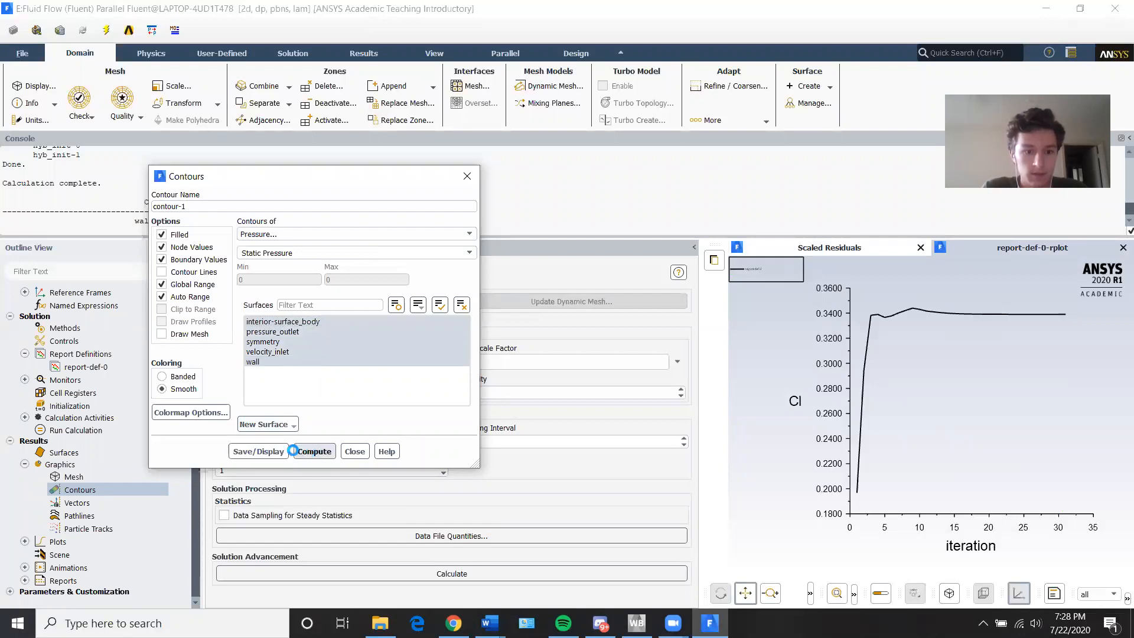
left_click(258, 451)
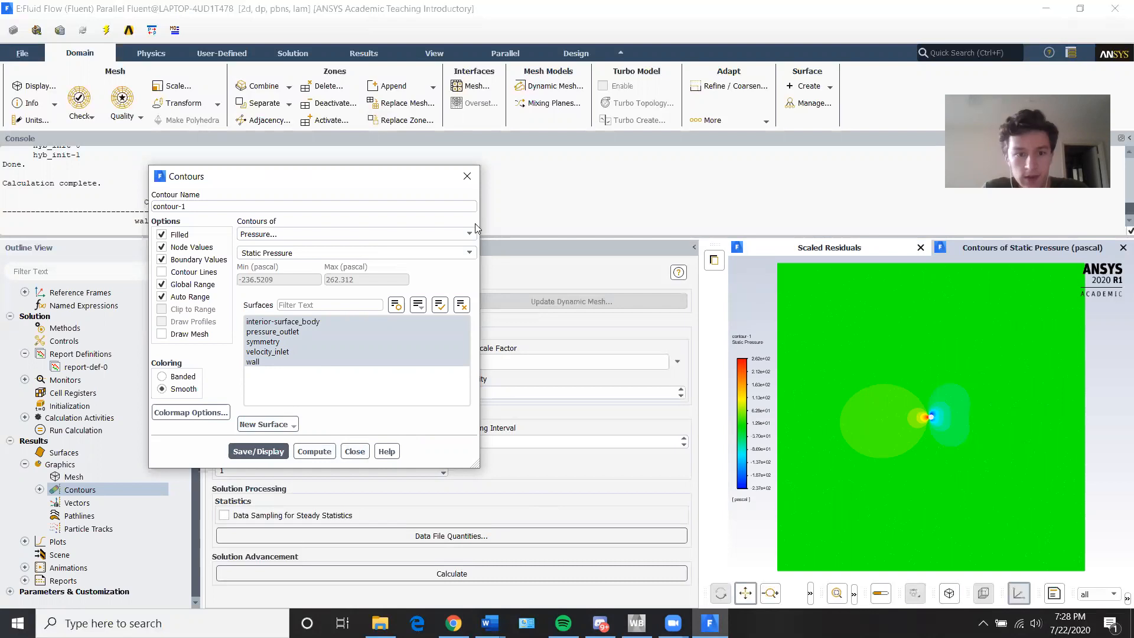
Step: Switch contour-1 to velocity magnitude, compute its range, display it and inspect the flow around the cylinder
left_click(414, 234)
left_click(423, 270)
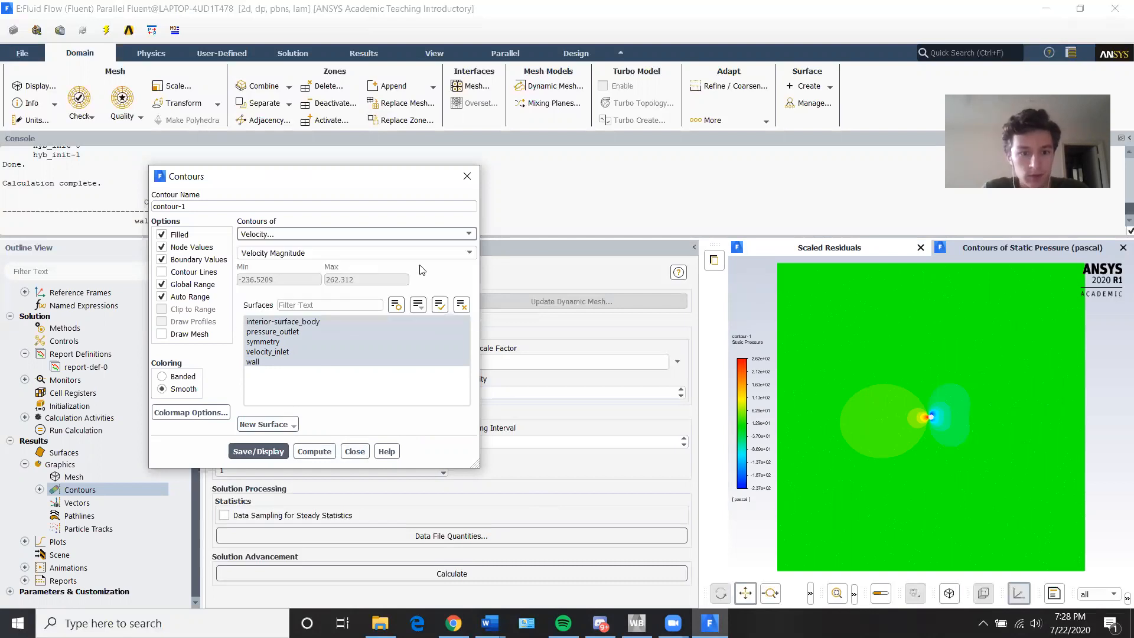
left_click(310, 452)
left_click(258, 452)
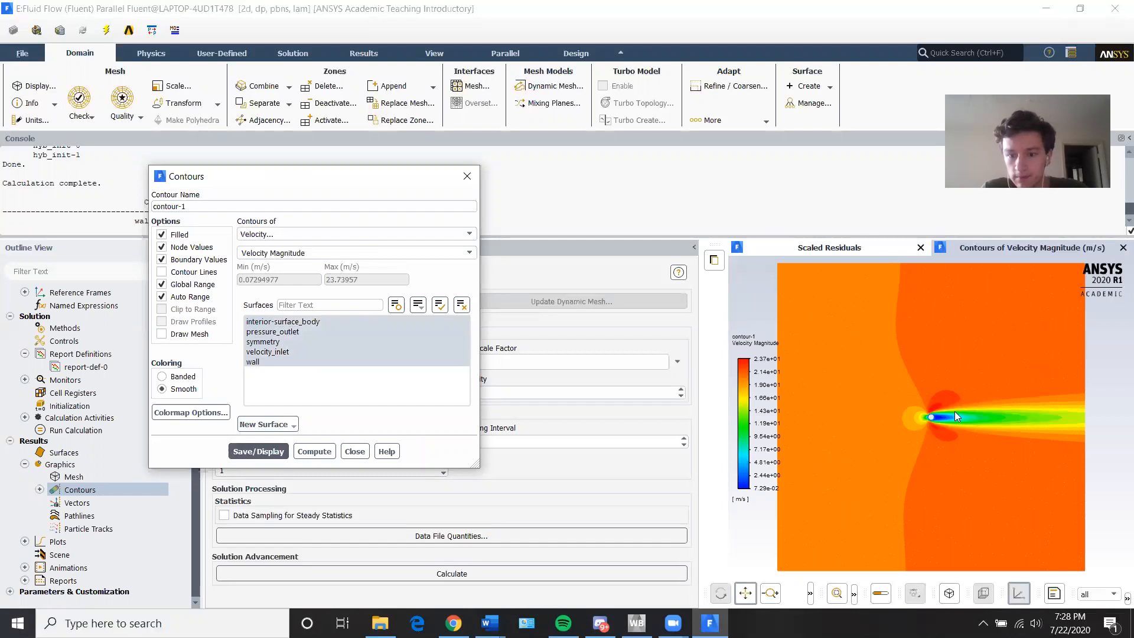
scroll(954, 411, "up", 2)
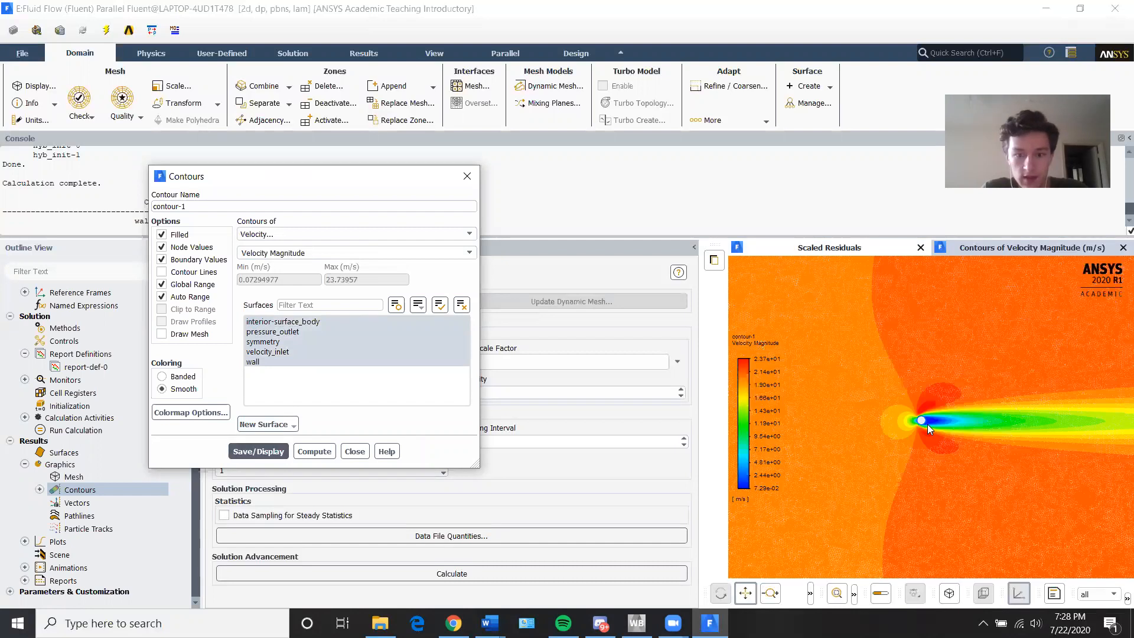
scroll(944, 418, "down", 3)
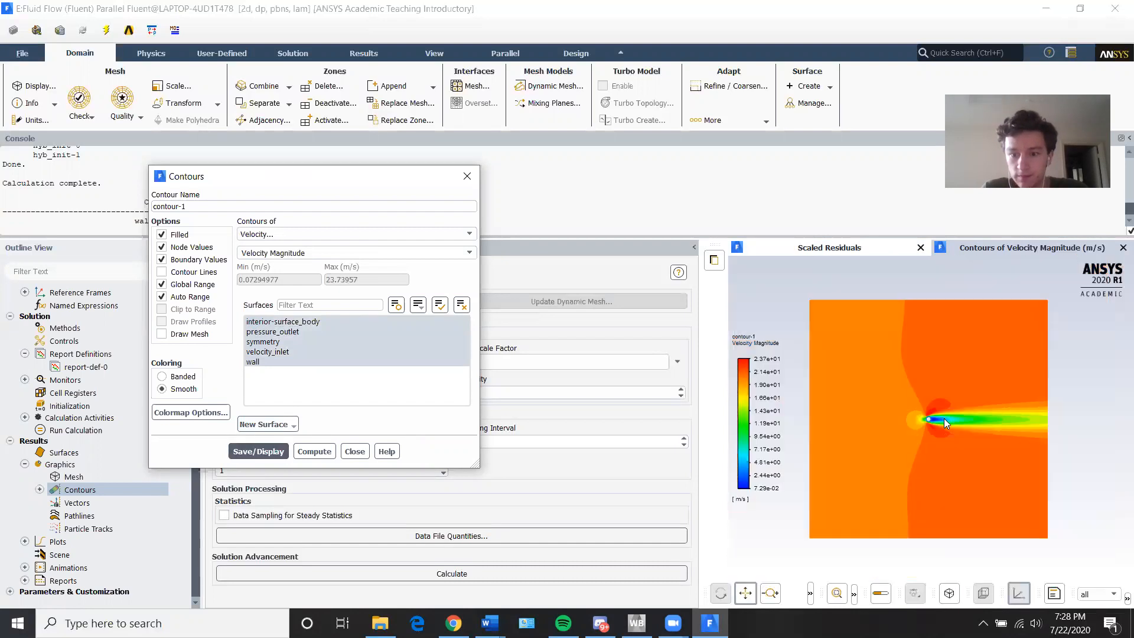
scroll(944, 418, "up", 5)
scroll(929, 423, "down", 5)
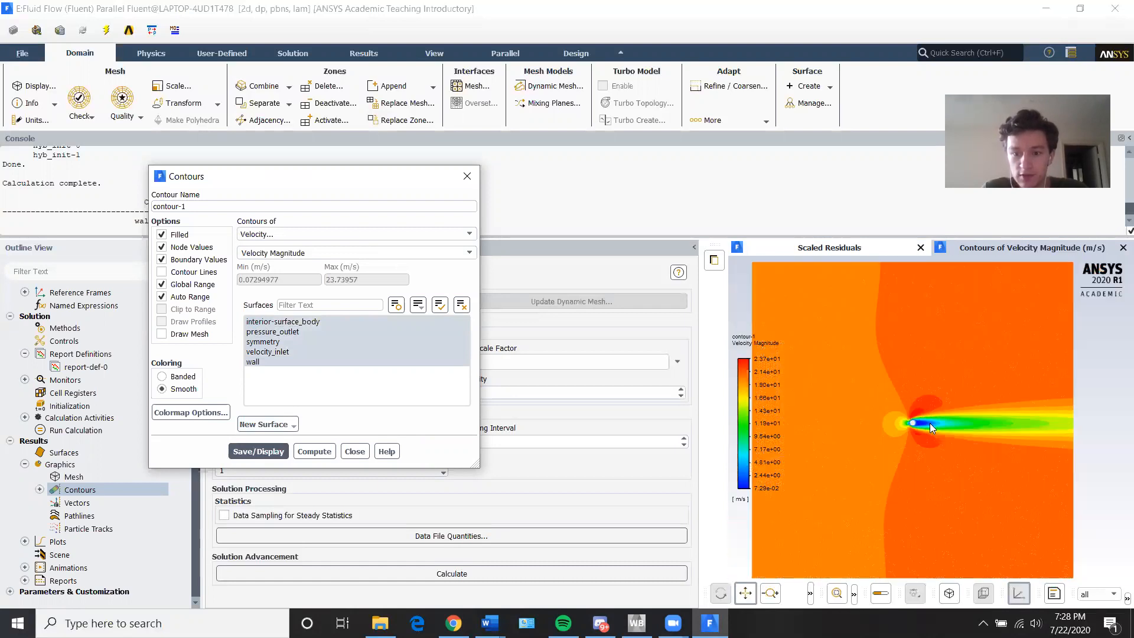
Step: Set the number format type of contour-1's colormap labels to general and apply it
left_click(195, 412)
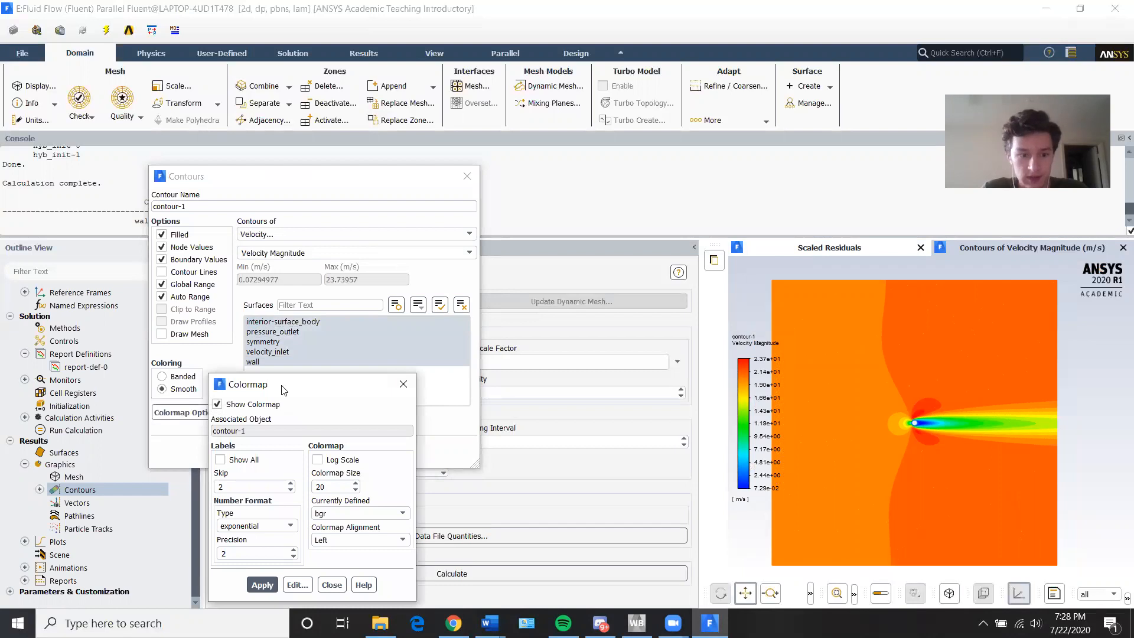
left_click_drag(282, 389, 287, 249)
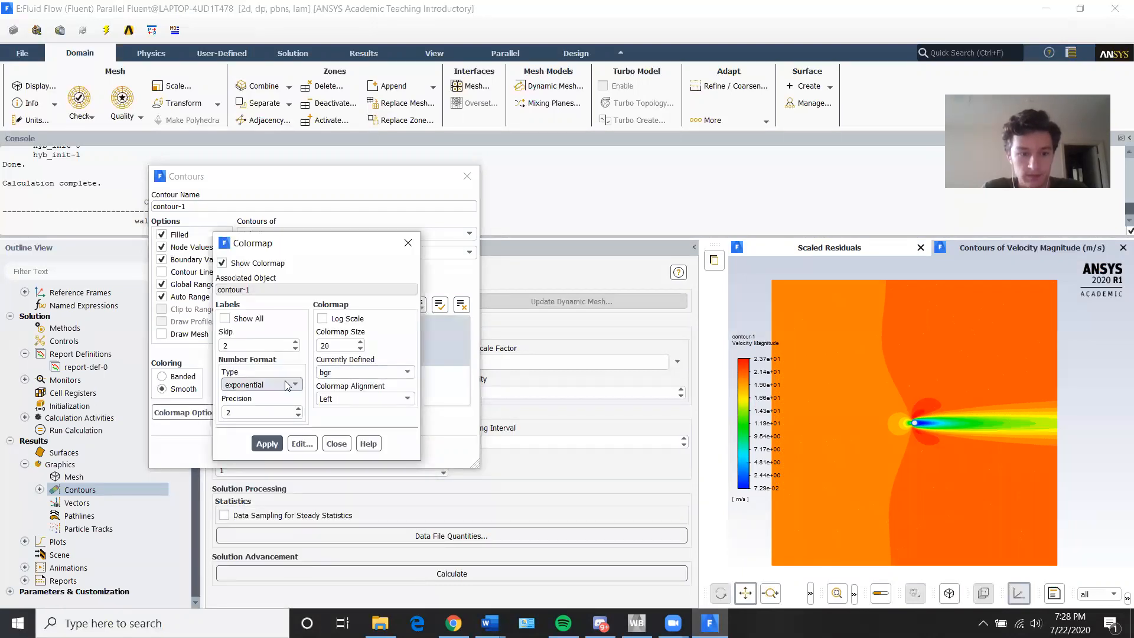
left_click(265, 385)
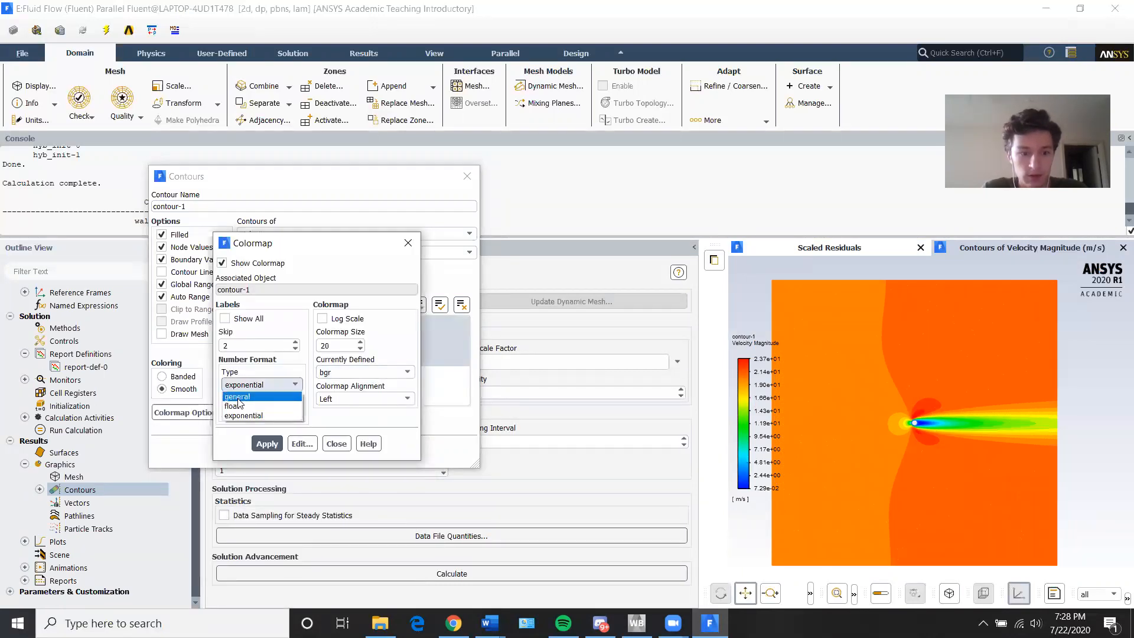
left_click(242, 402)
left_click(278, 447)
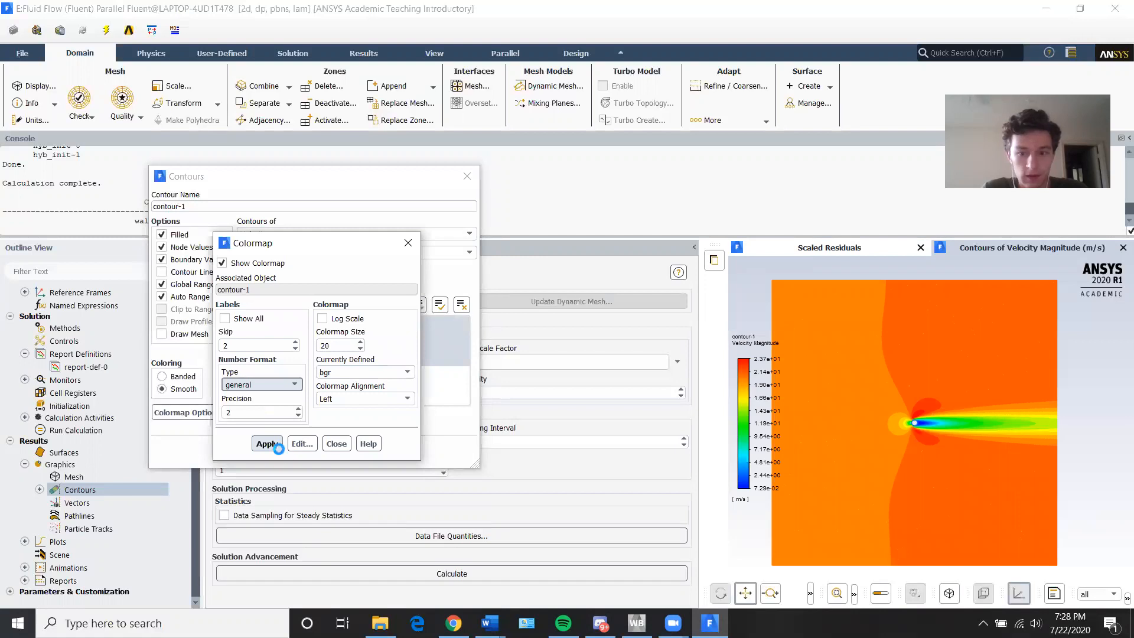
Step: Set the precision of contour-1's colormap labels to 3, apply it and close the contour settings
left_click(298, 408)
left_click(267, 444)
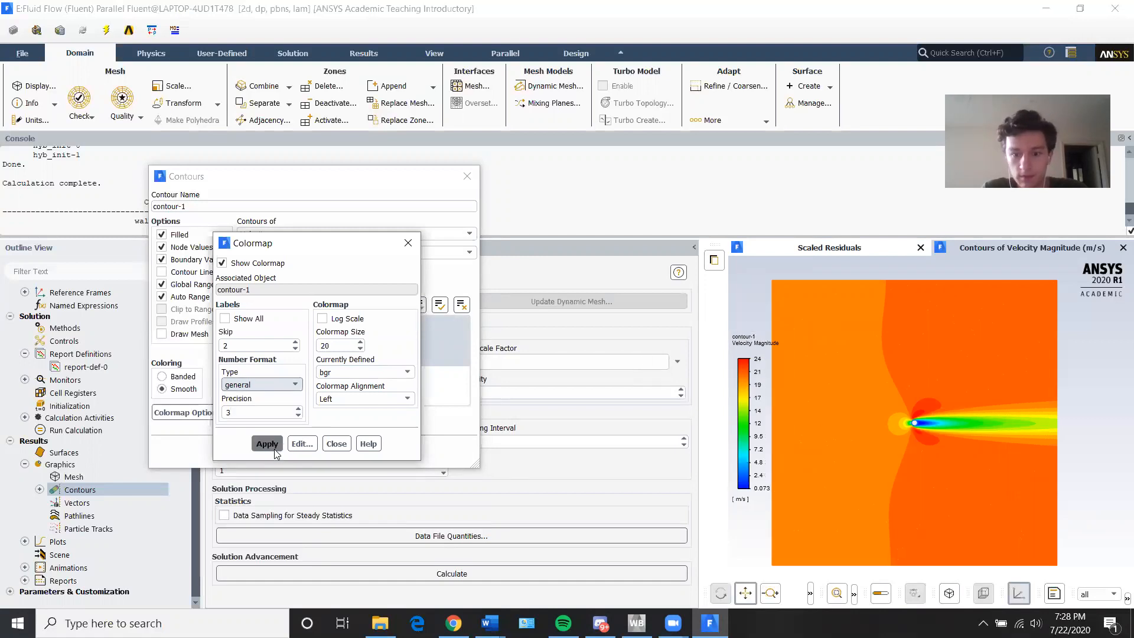
left_click(332, 446)
left_click(466, 176)
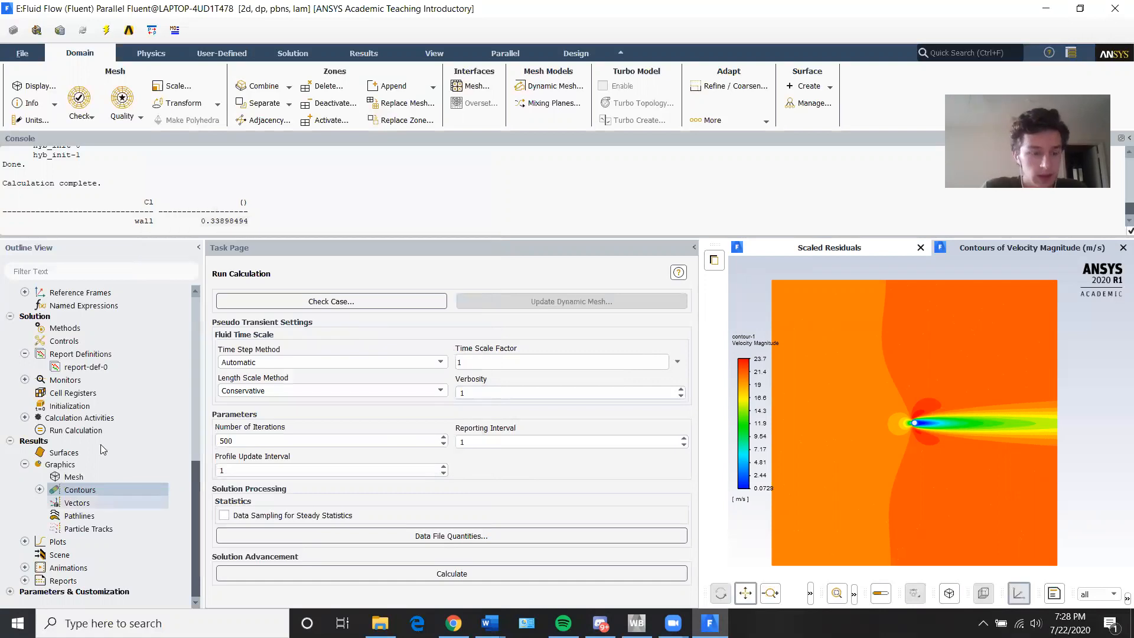
Step: Create an XY plot of the pressure coefficient on the wall surface against position along the X direction
left_click(24, 541)
left_click(67, 483)
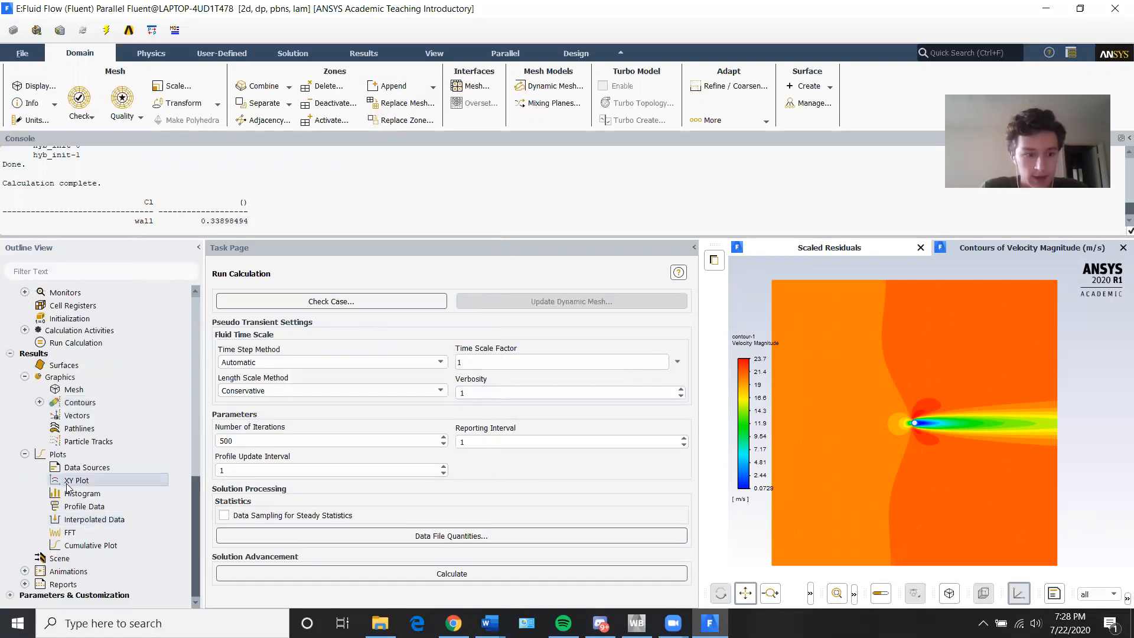
double_click(68, 483)
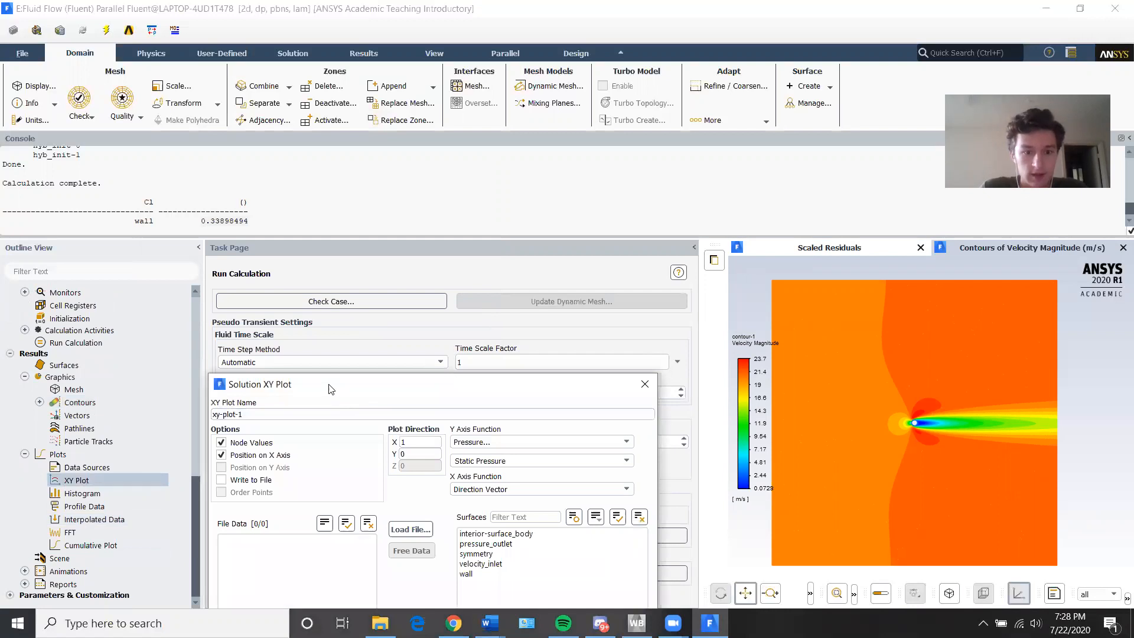
left_click_drag(330, 388, 251, 162)
left_click(414, 348)
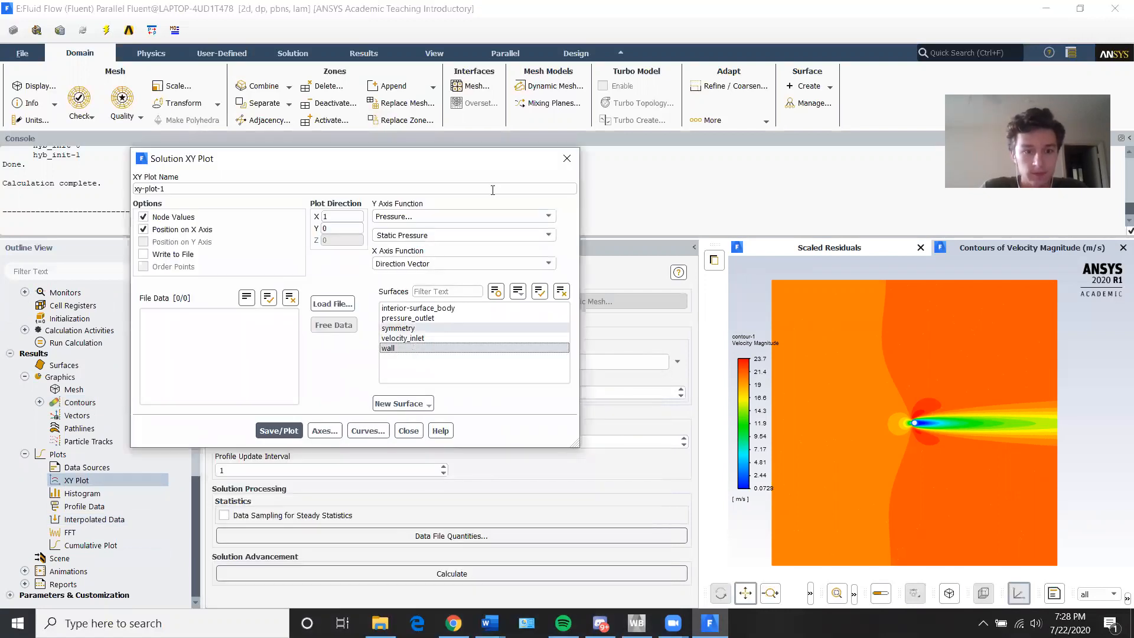
left_click(551, 236)
left_click(461, 257)
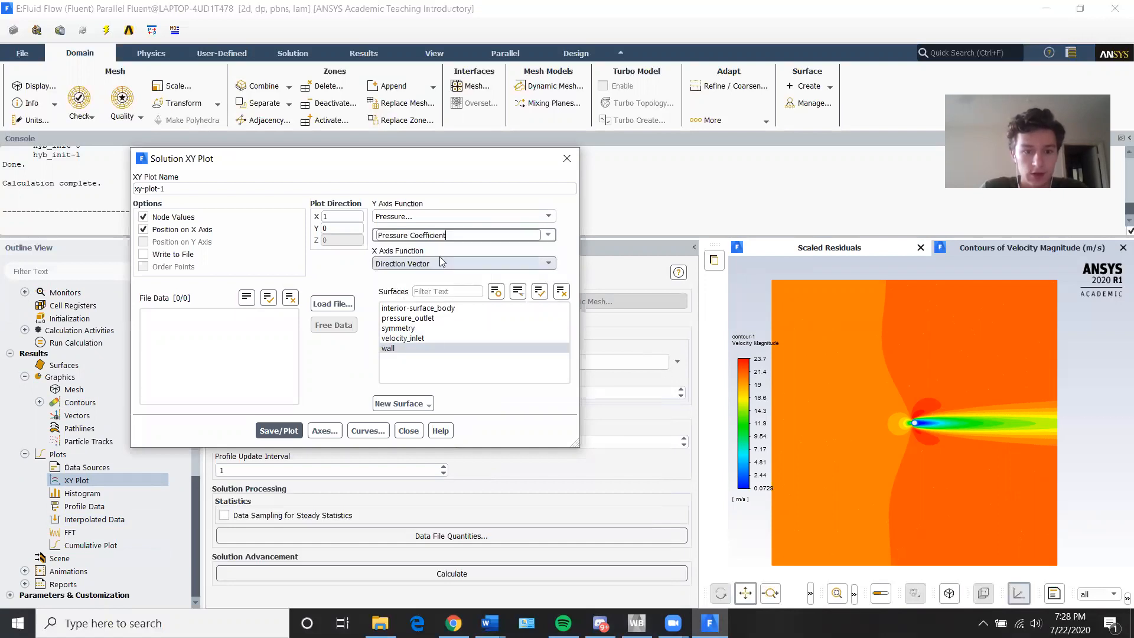
left_click(293, 434)
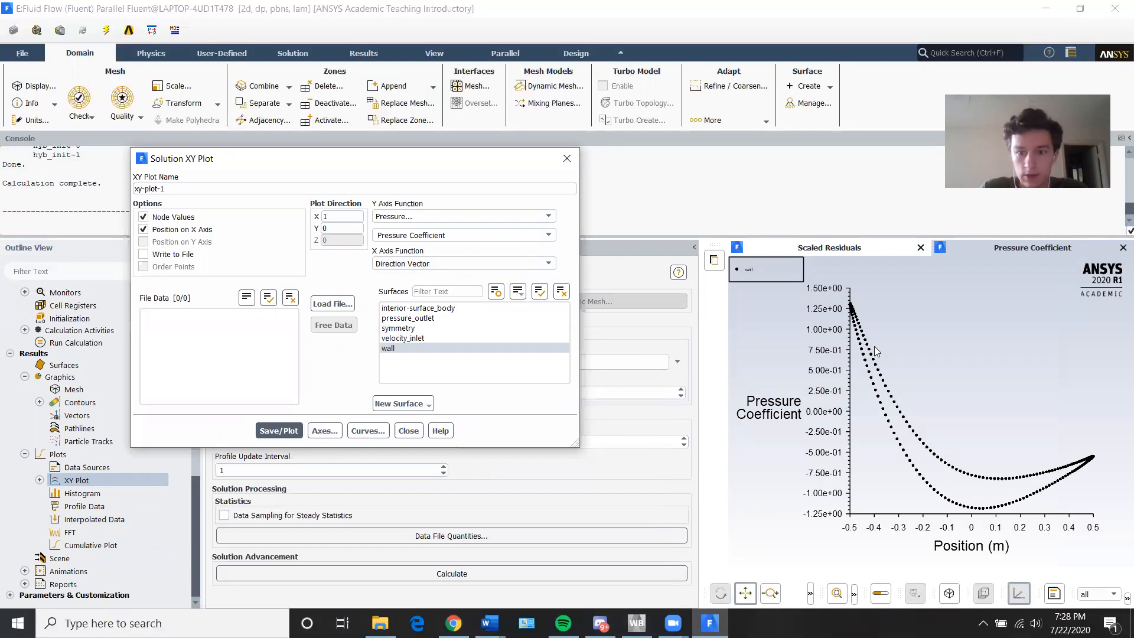
Step: Change the XY plot's X axis function to Curve Length, replot the wall's pressure coefficient and close the plot settings
left_click(548, 264)
left_click(456, 285)
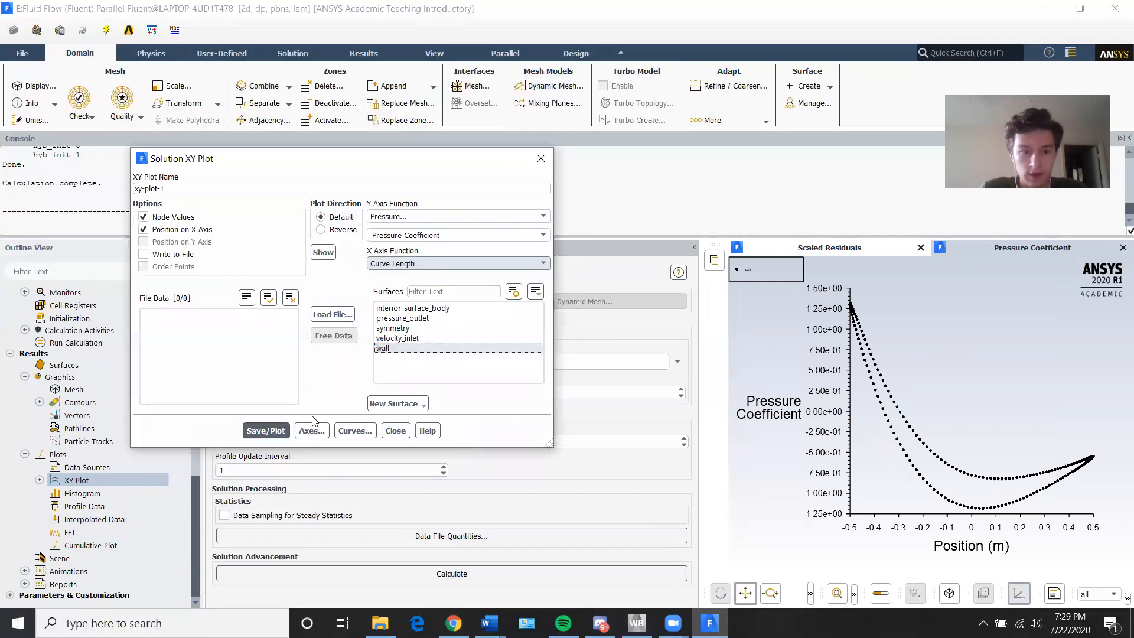
left_click(265, 431)
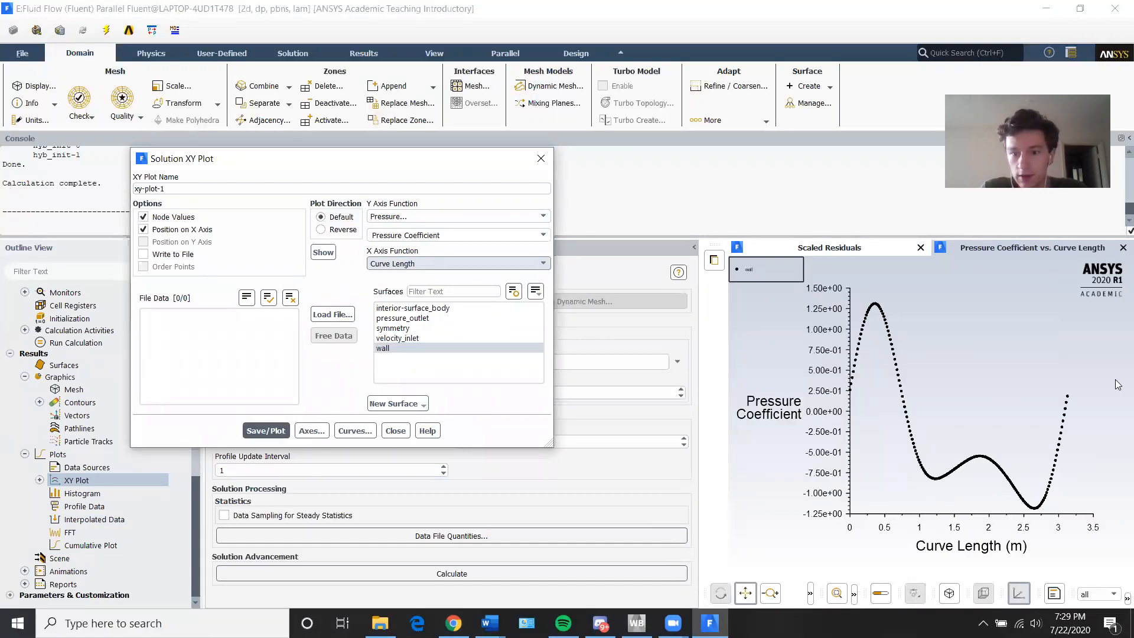
left_click(395, 431)
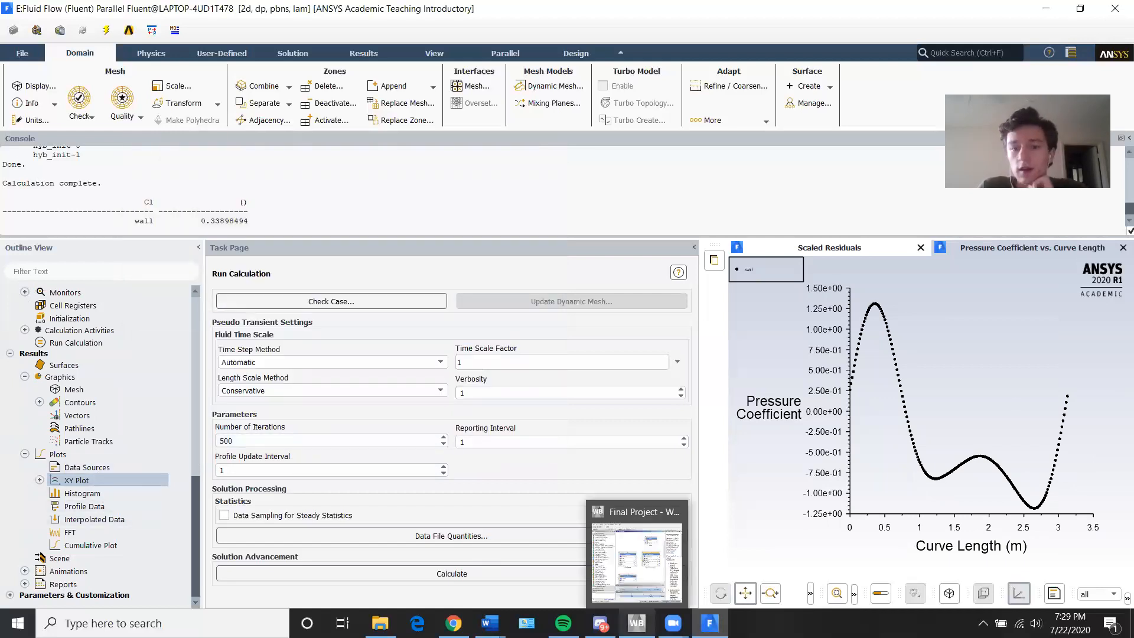
Step: Switch to Workbench, open the Results of Fluid Flow (Fluent) system E in CFD-Post, and return to Fluent
left_click(636, 623)
double_click(528, 331)
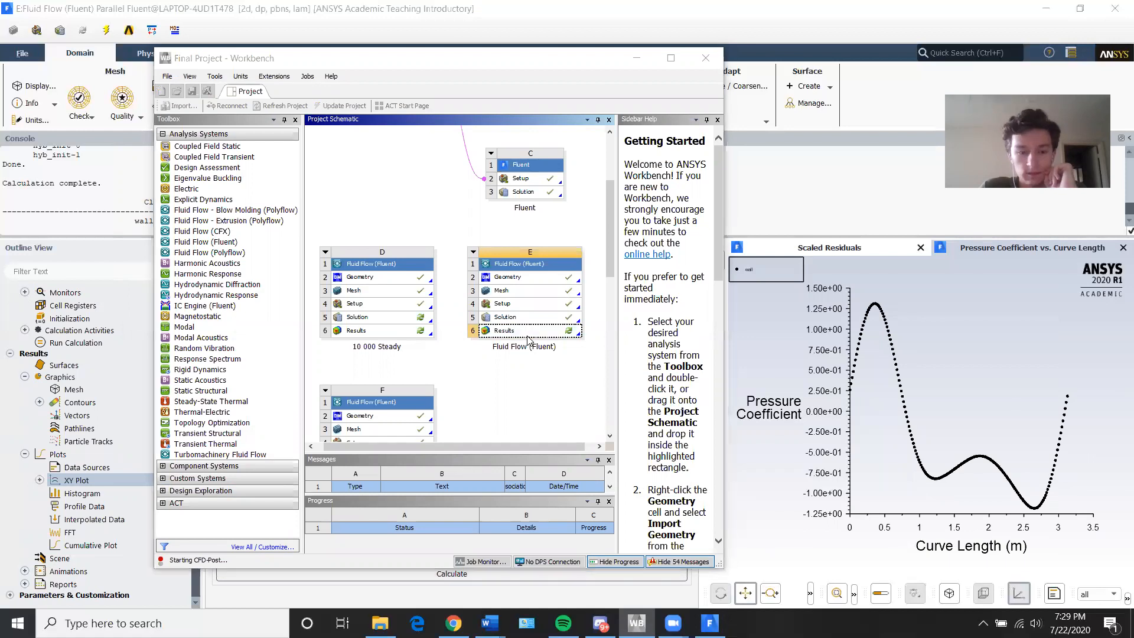
left_click(637, 59)
left_click(709, 623)
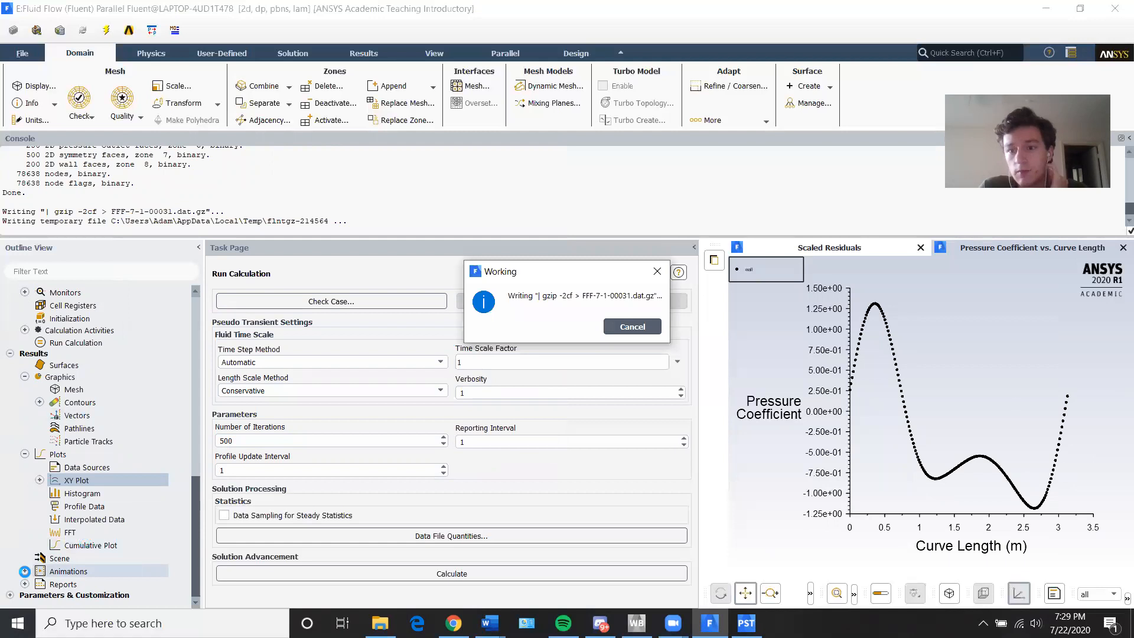
Step: Print a force report for the wall zone along direction vector X 1, Y 0 and close the report settings
left_click(25, 584)
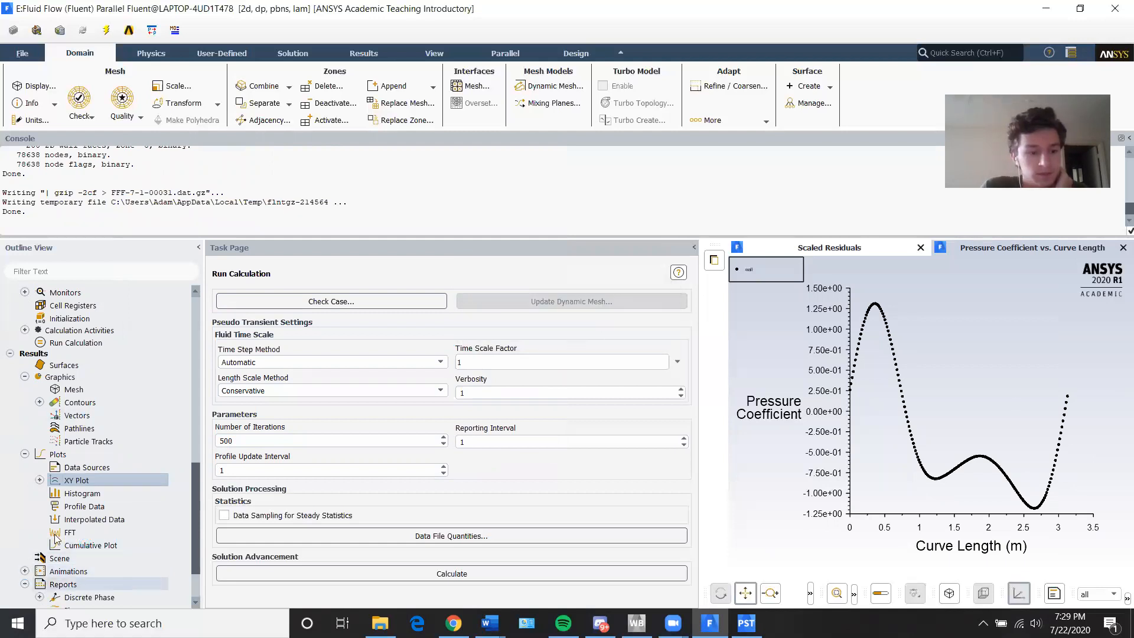
scroll(55, 537, "down", 2)
double_click(76, 559)
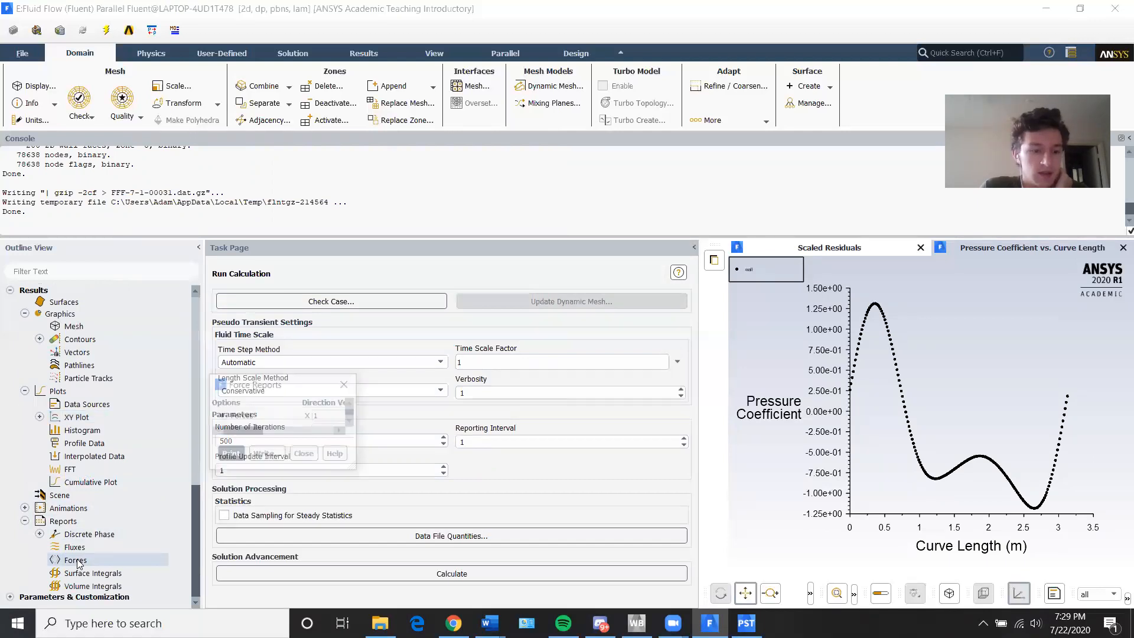
left_click_drag(353, 393, 434, 219)
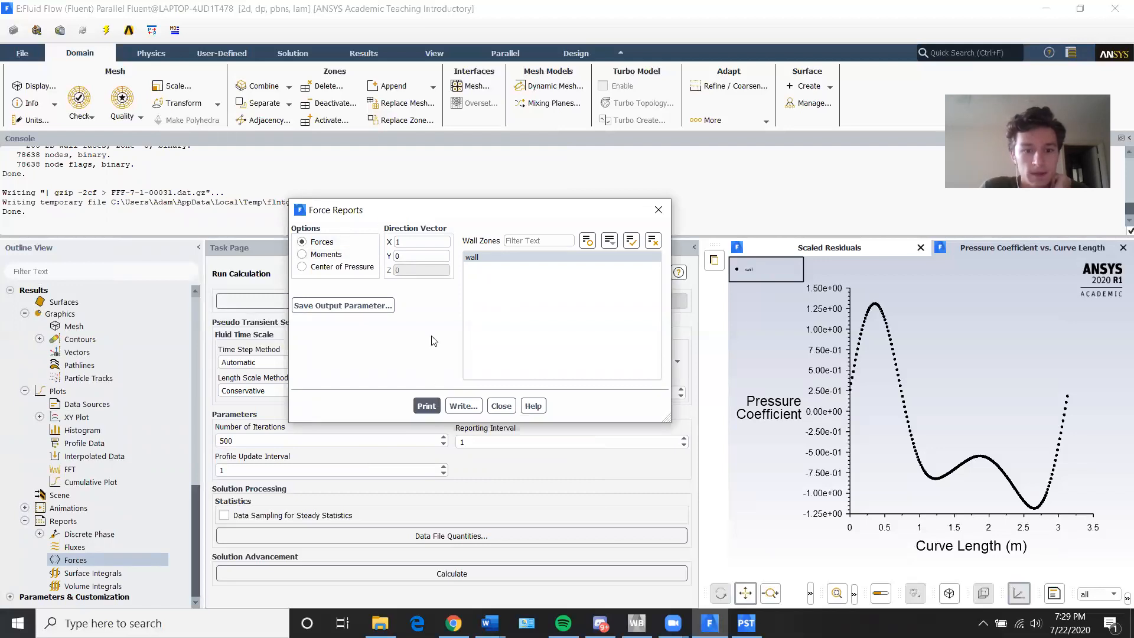
left_click(427, 406)
left_click(499, 406)
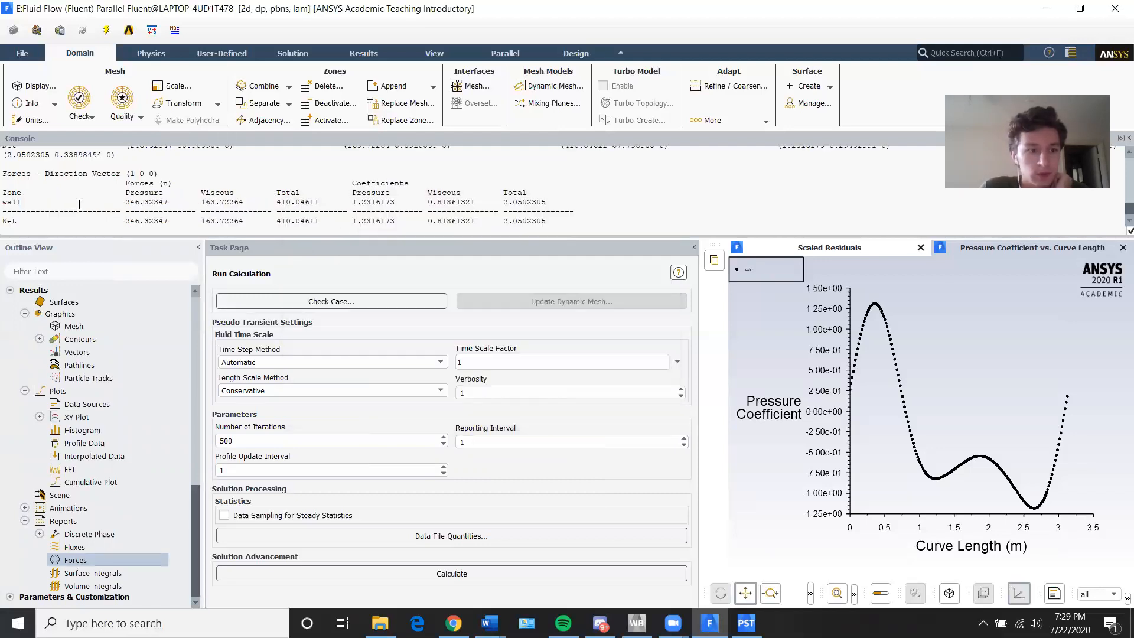
Step: Examine the wall's pressure and viscous forces and its pressure, viscous and total coefficients in the console output
left_click_drag(144, 192, 227, 200)
left_click(338, 186)
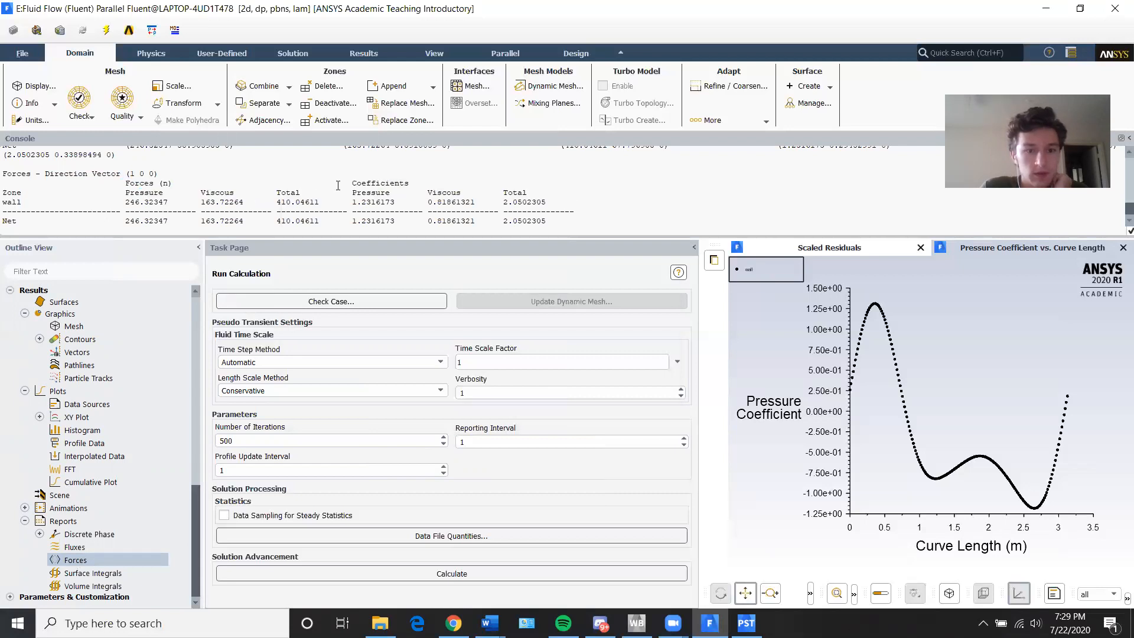
left_click_drag(356, 195, 438, 210)
left_click(574, 202)
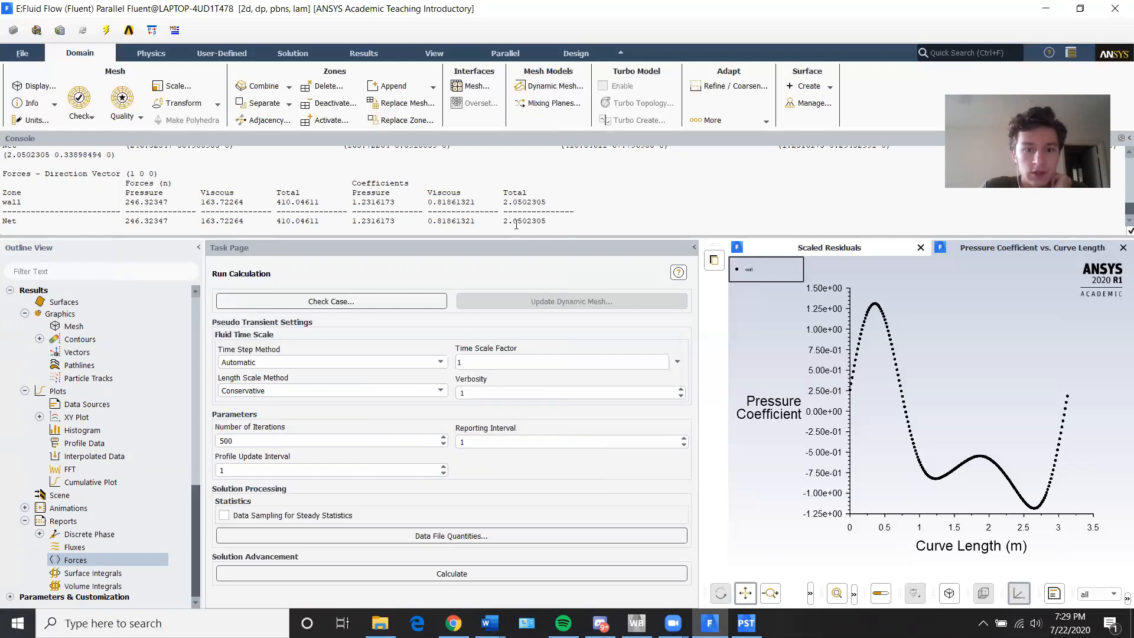
double_click(365, 202)
left_click_drag(431, 202, 542, 220)
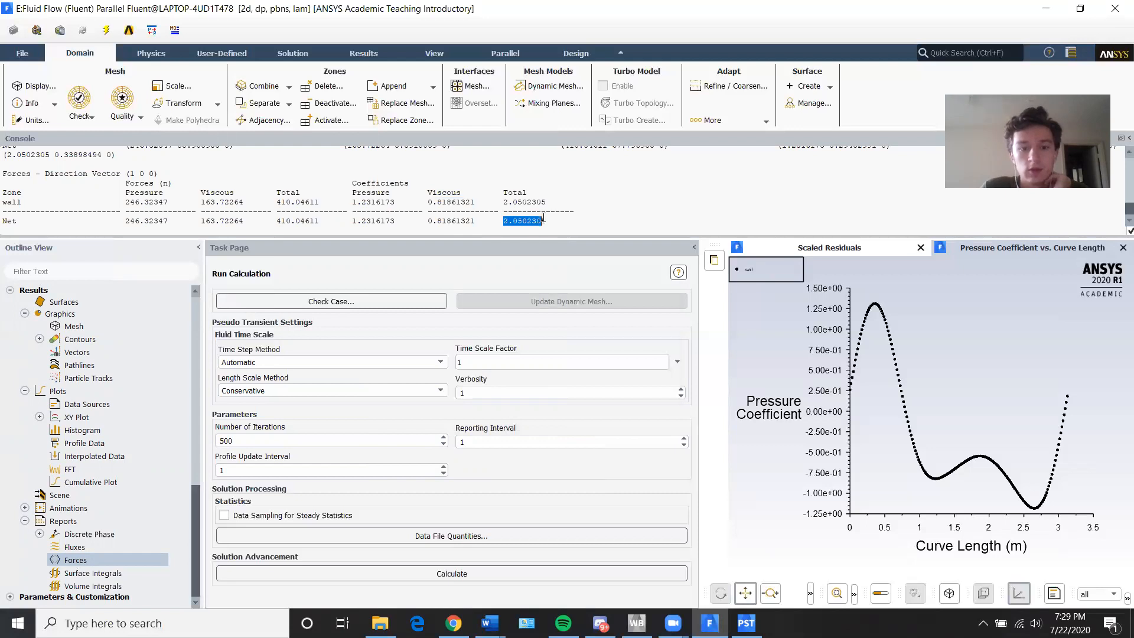
left_click(541, 220)
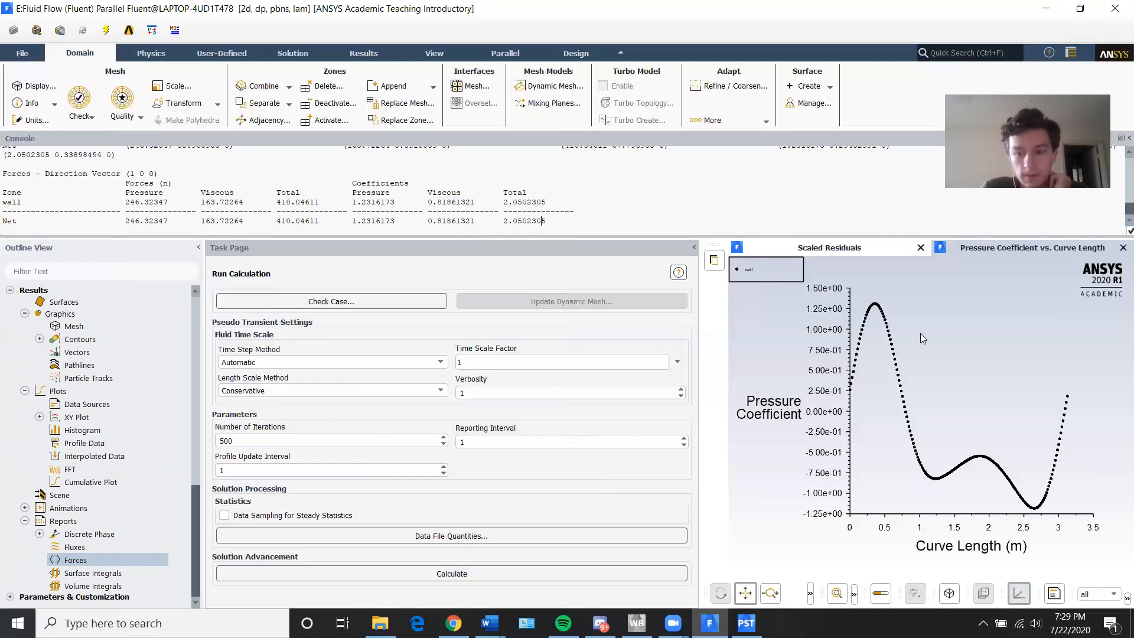
Step: Switch to CFD-Post and insert a 3D velocity streamline over all domains, starting from velocity_inlet
left_click(760, 612)
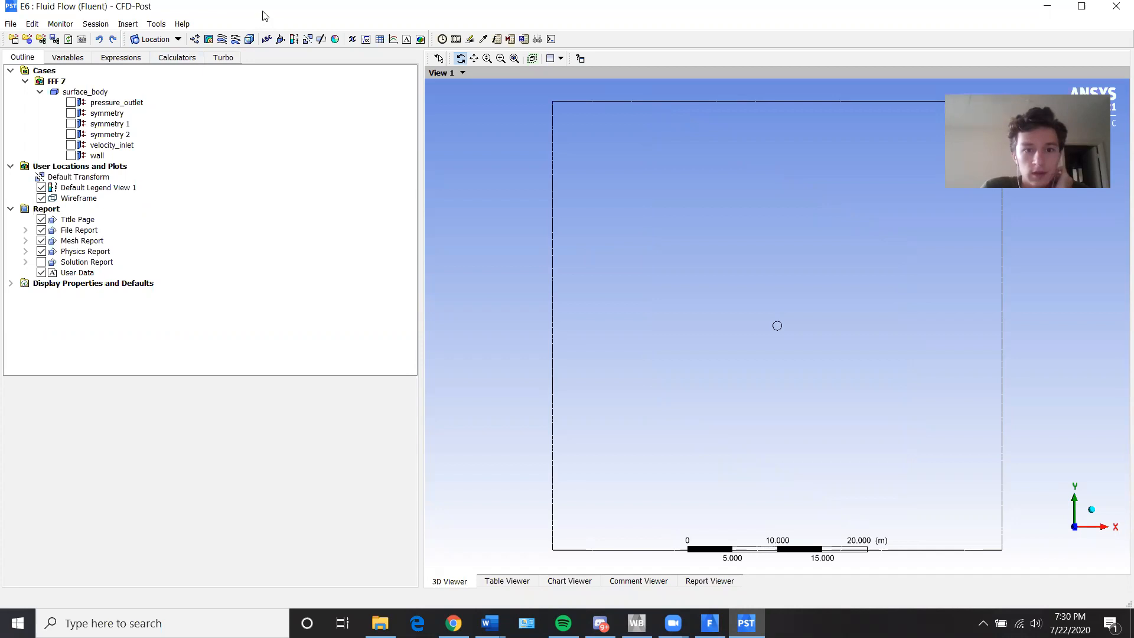
double_click(264, 13)
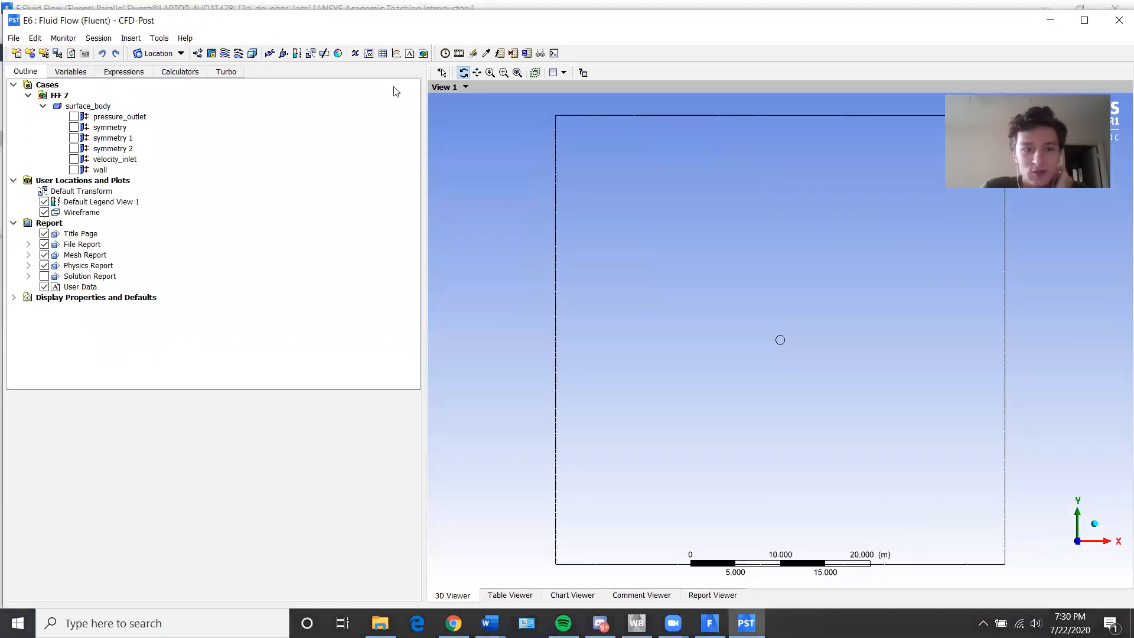
left_click(225, 53)
left_click(271, 107)
left_click(128, 464)
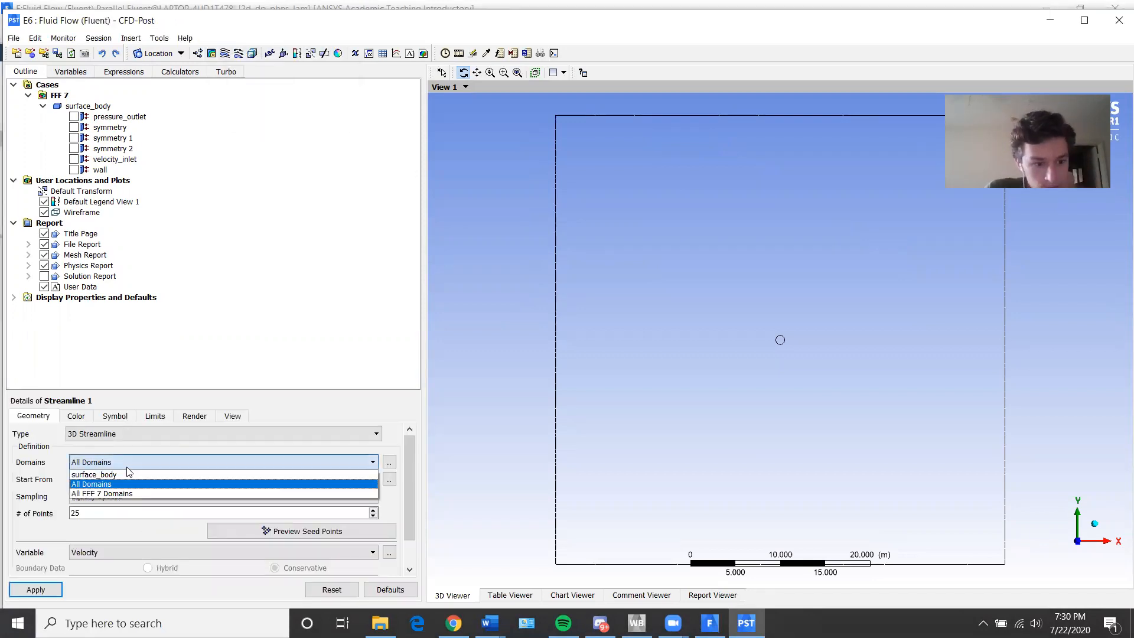
left_click(130, 483)
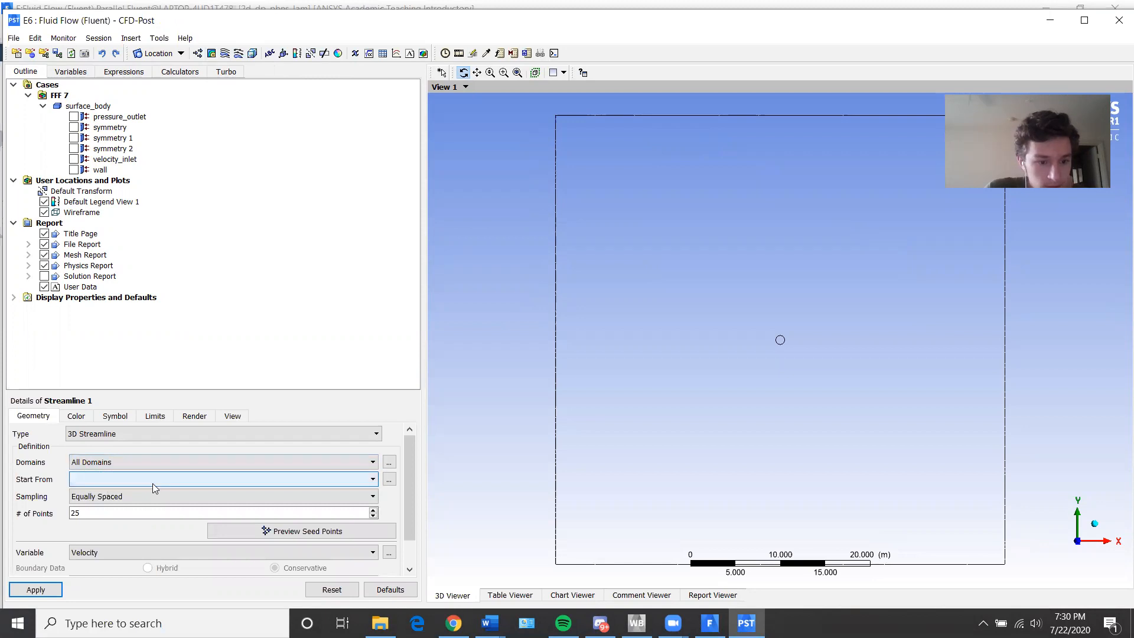
left_click(148, 480)
left_click(118, 529)
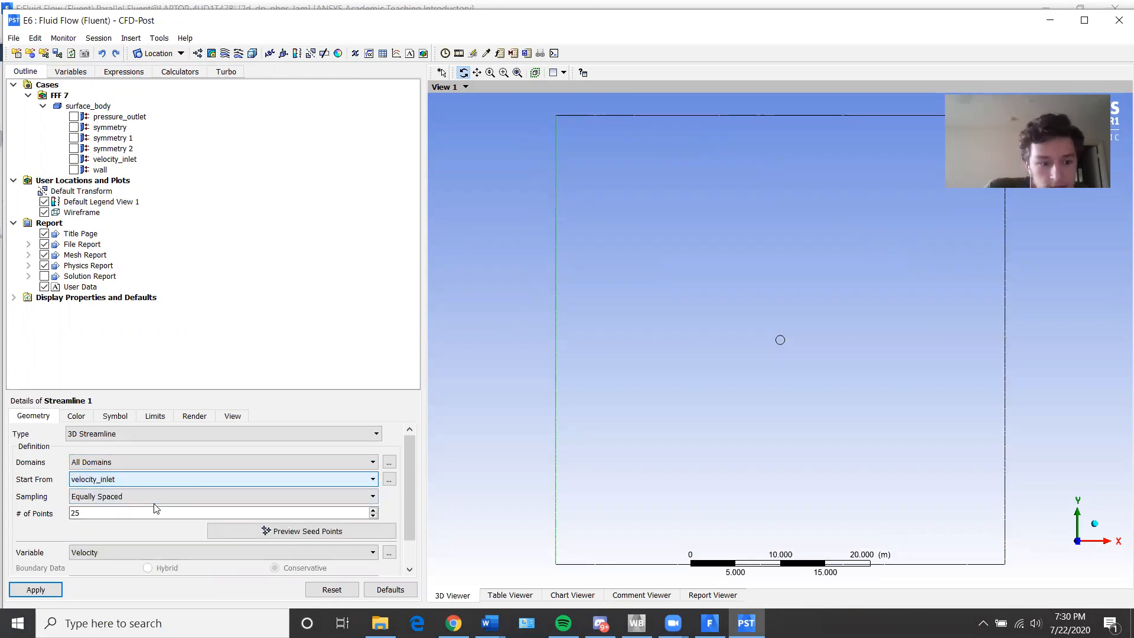
Step: Set the streamline's number of points to 500, apply it and inspect the streamlines around the cylinder and its wake
left_click(82, 513)
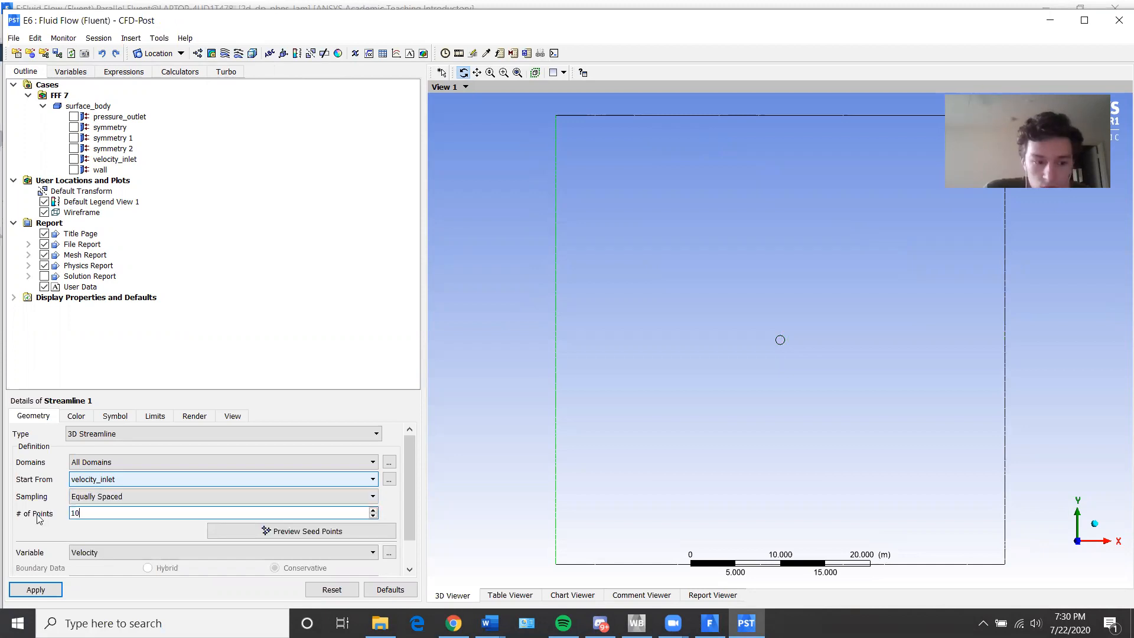
type("500")
left_click(37, 590)
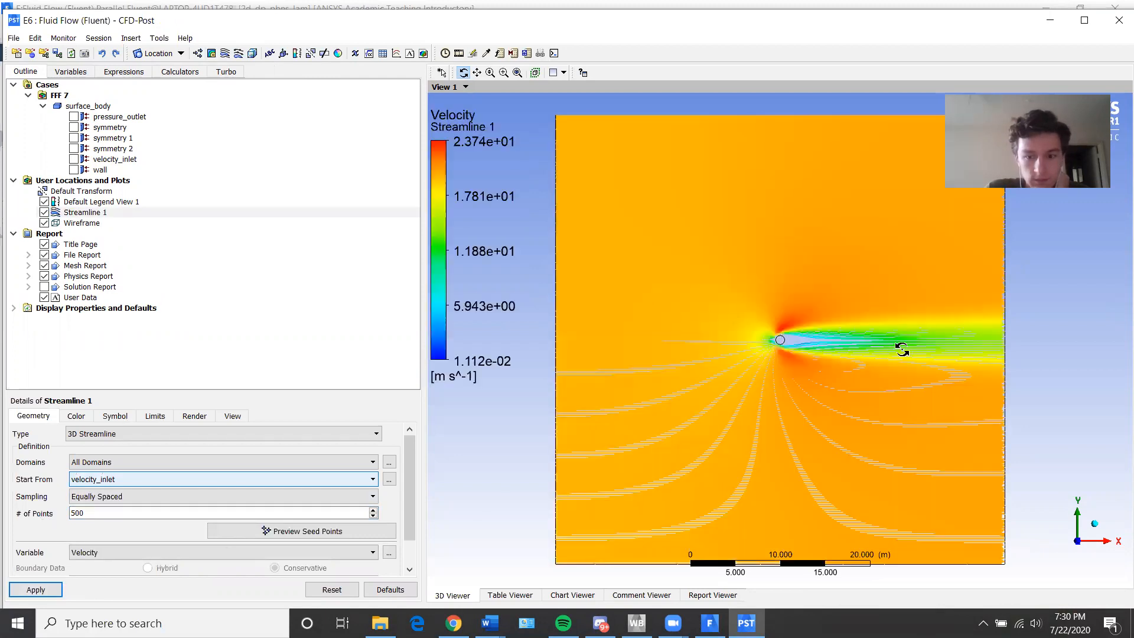
scroll(809, 339, "up", 2)
scroll(808, 340, "up", 3)
middle_click_drag(841, 334, 663, 335, "ctrl")
scroll(631, 327, "down", 4)
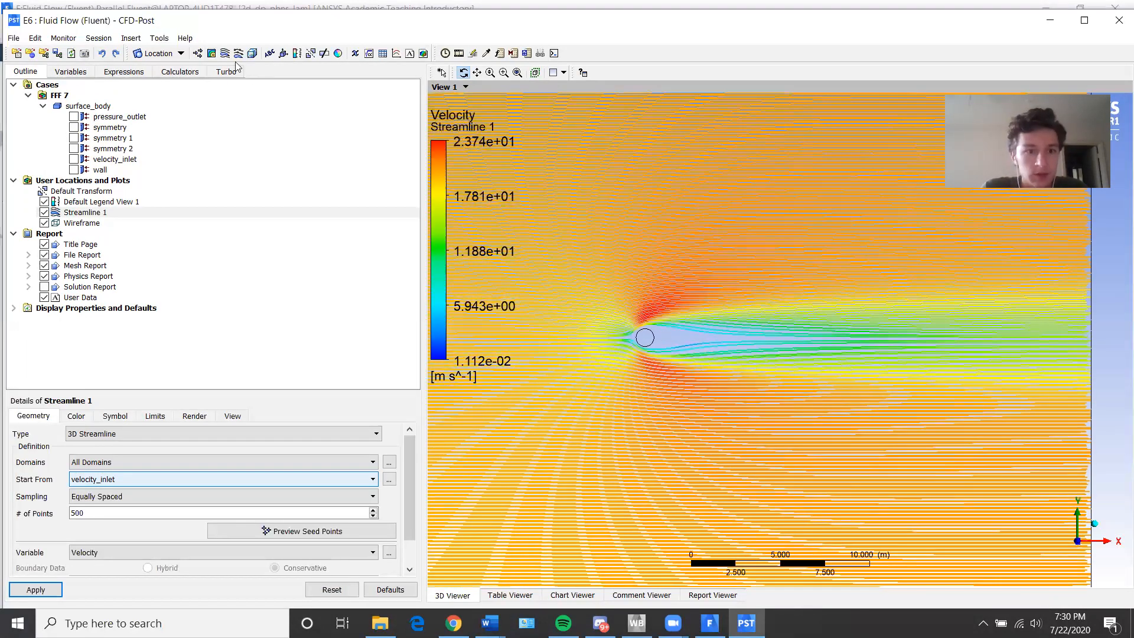
Step: Insert a velocity vector plot on symmetry 2 with vertex sampling, apply it and inspect the vectors around the cylinder
left_click(199, 54)
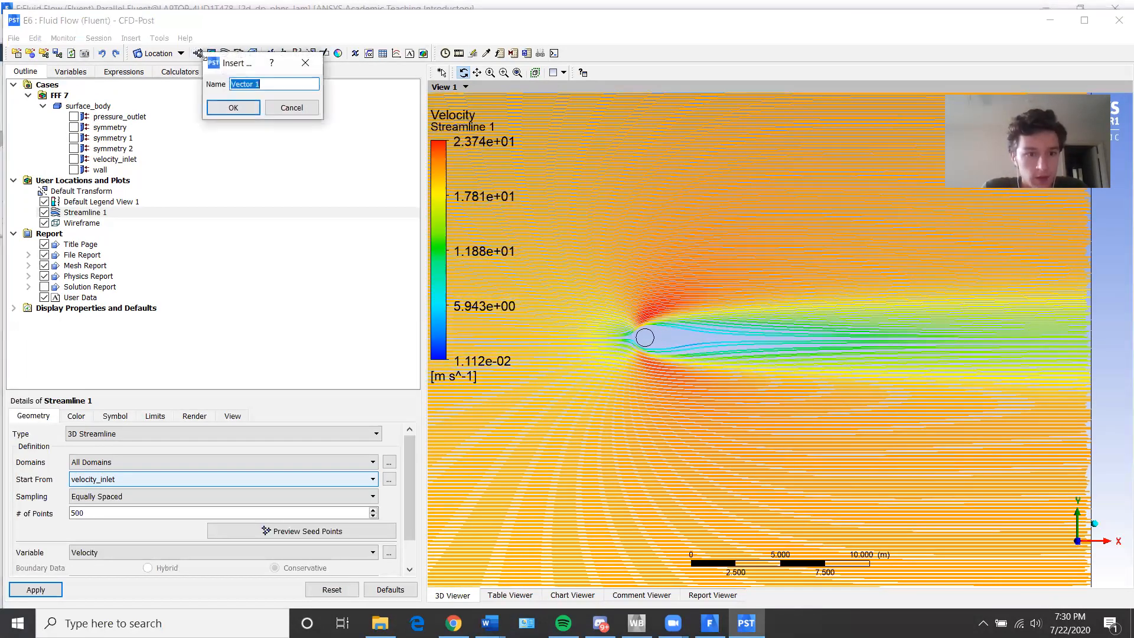
left_click(233, 108)
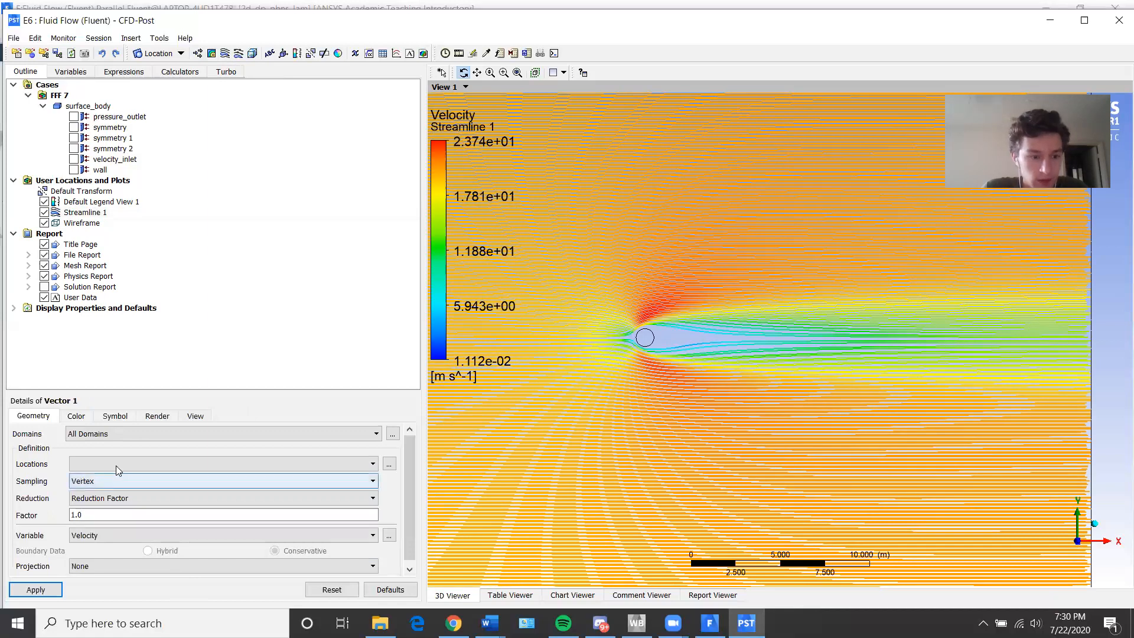
left_click(118, 465)
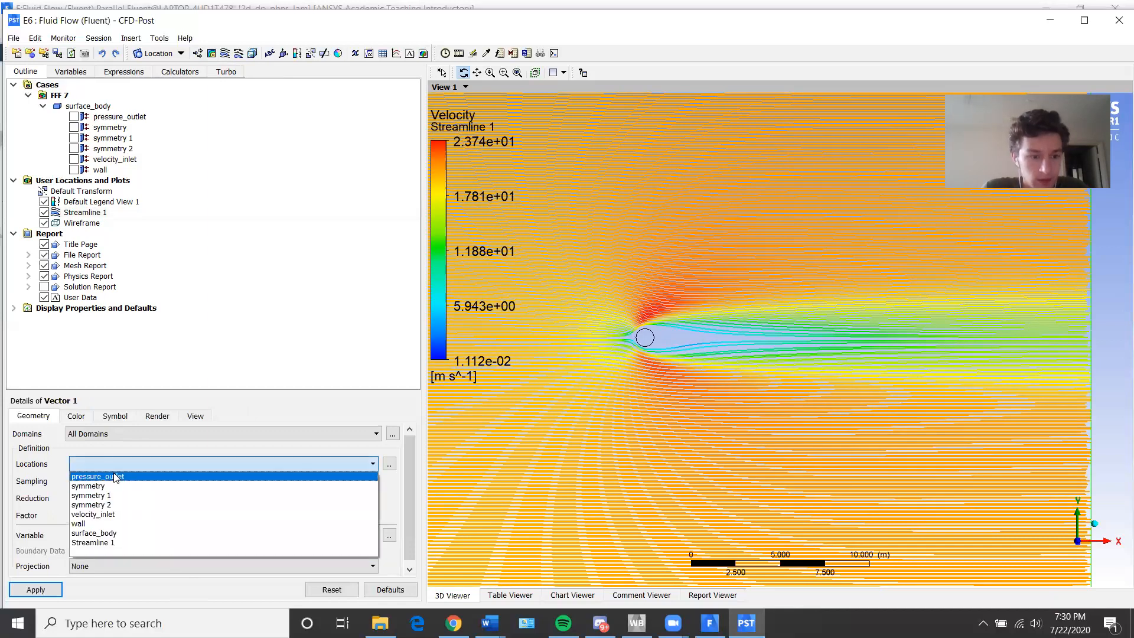
left_click(118, 504)
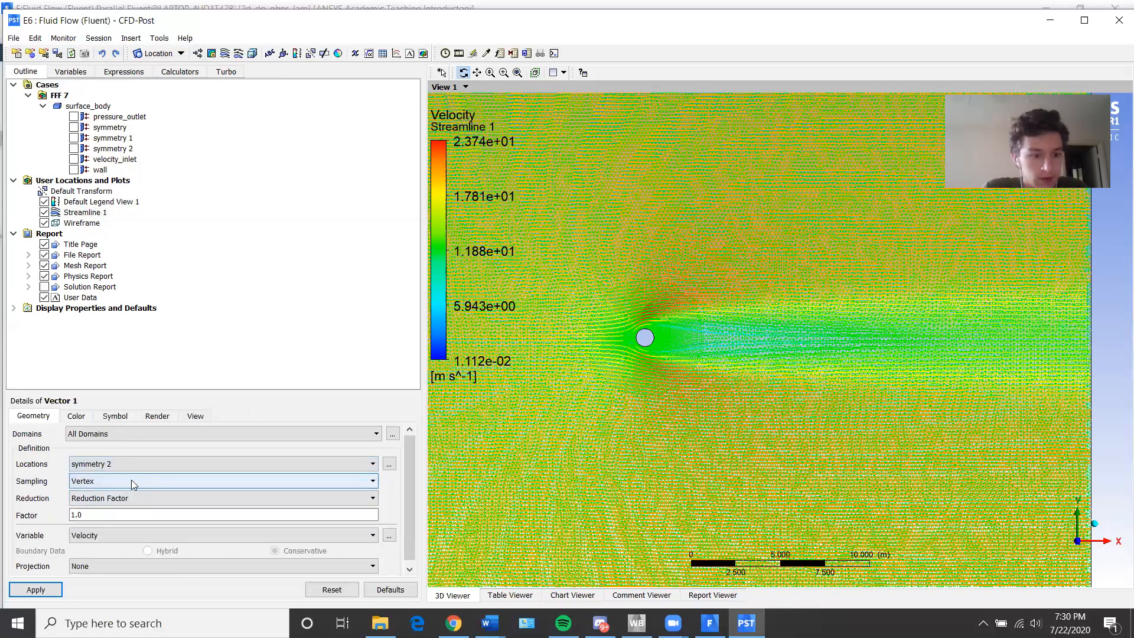
left_click(131, 481)
left_click(108, 509)
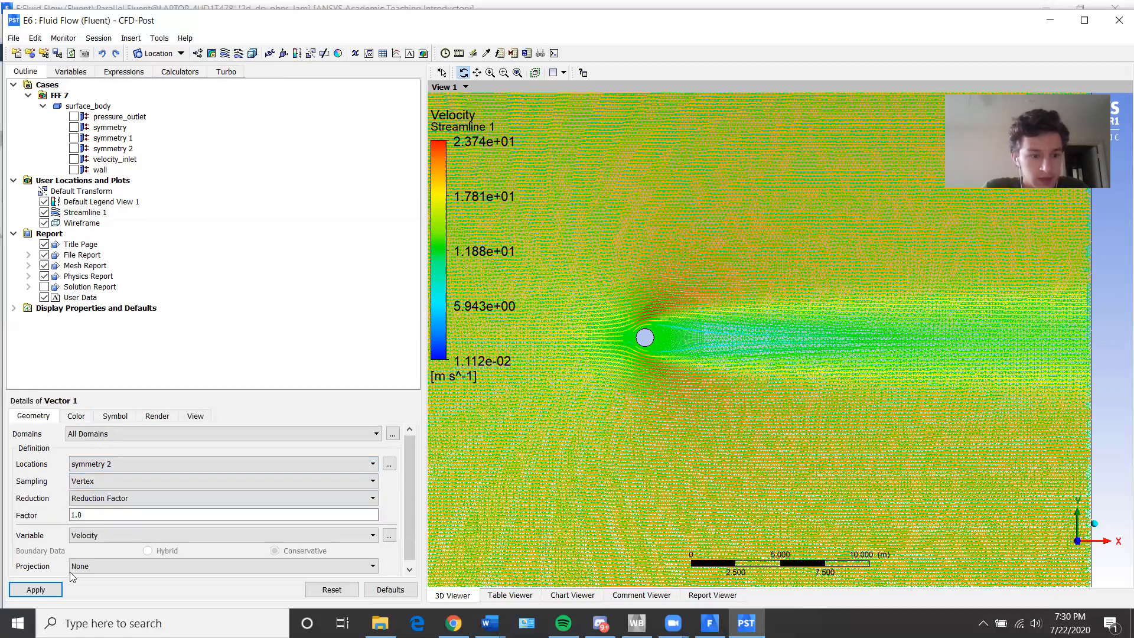
left_click(51, 589)
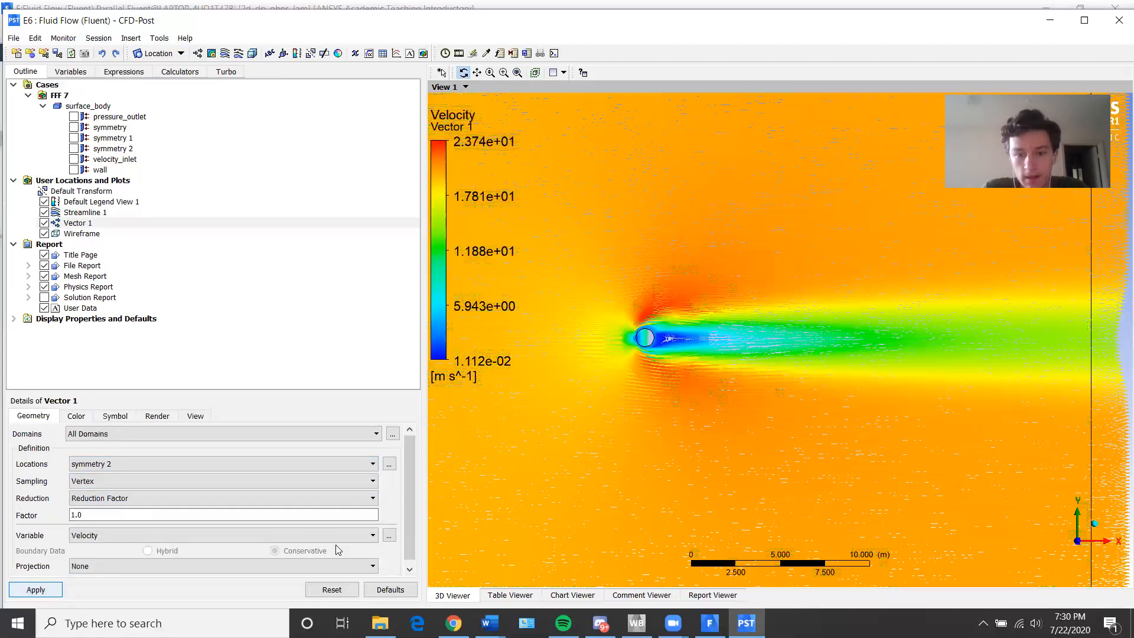
scroll(649, 357, "up", 2)
scroll(777, 337, "up", 3)
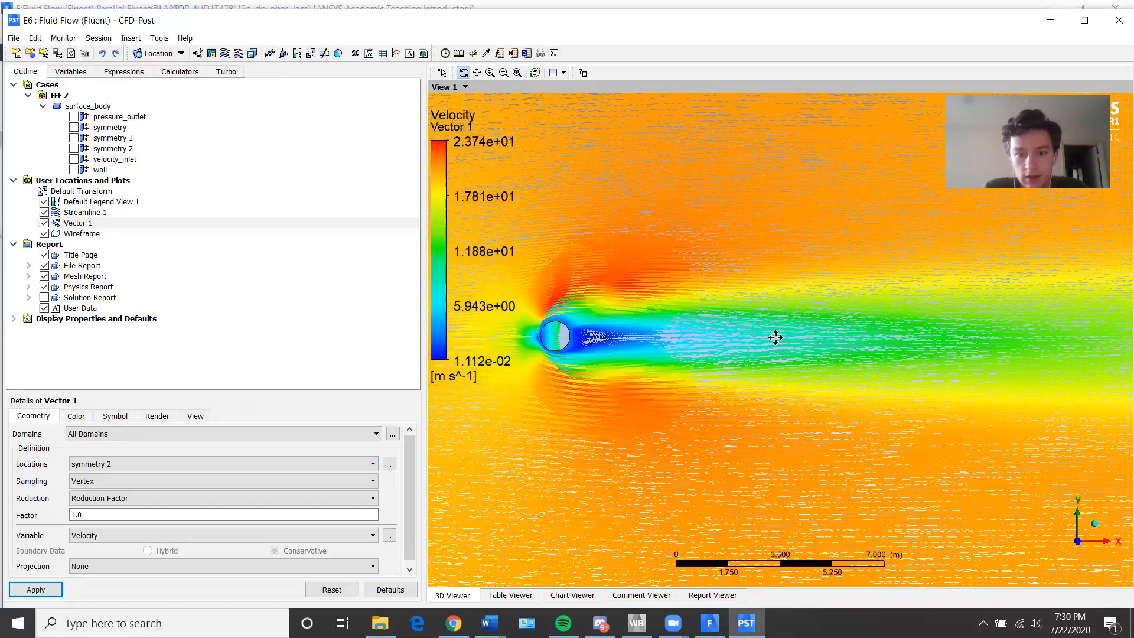
Step: Change the vector plot's sampling to Equally Spaced with 5000 points and apply it
scroll(674, 296, "up", 4)
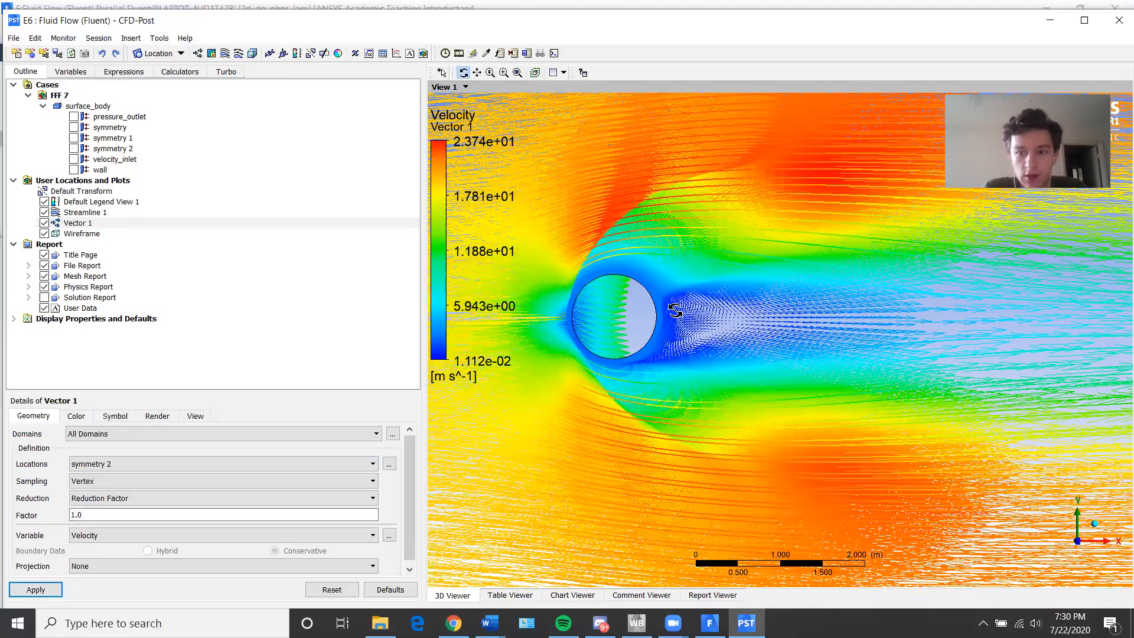
scroll(703, 332, "down", 3)
scroll(748, 358, "down", 4)
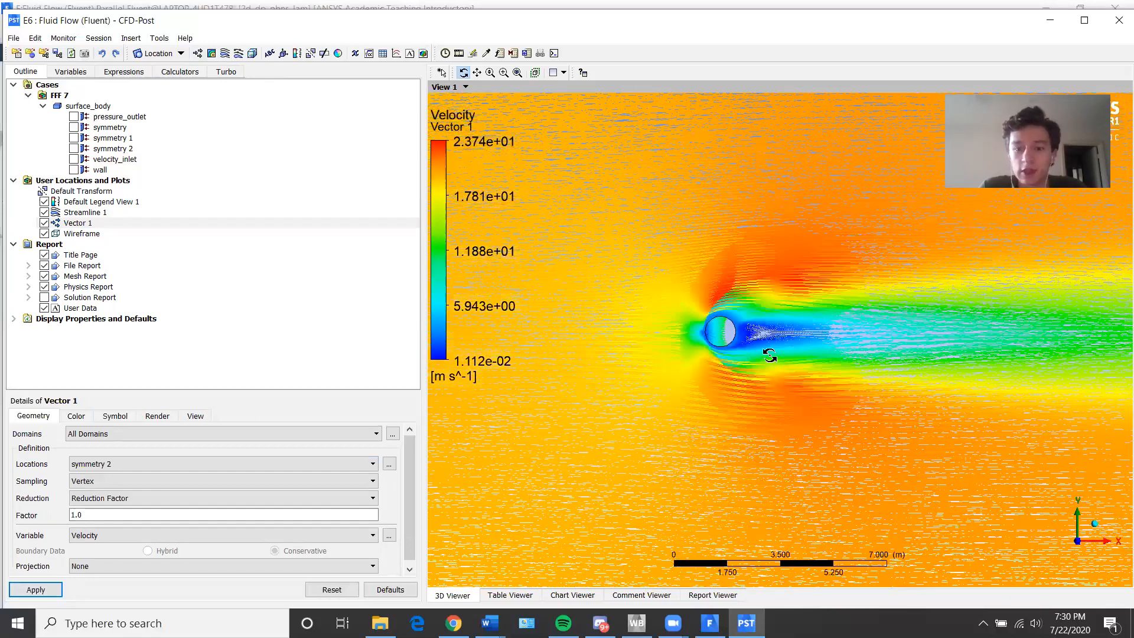
left_click(97, 481)
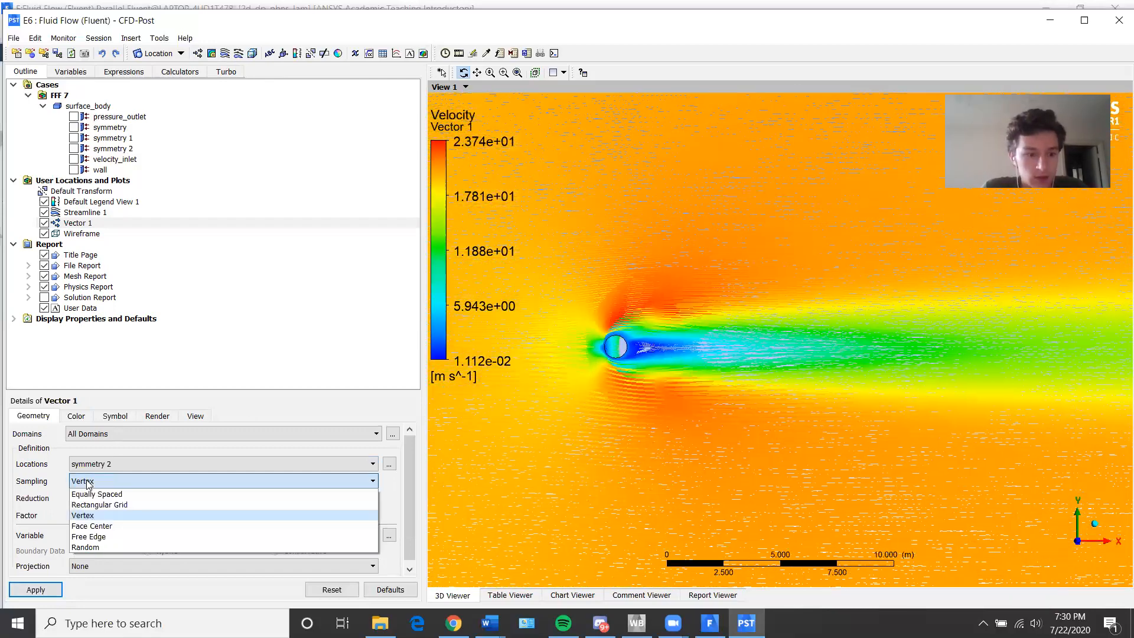
left_click(97, 494)
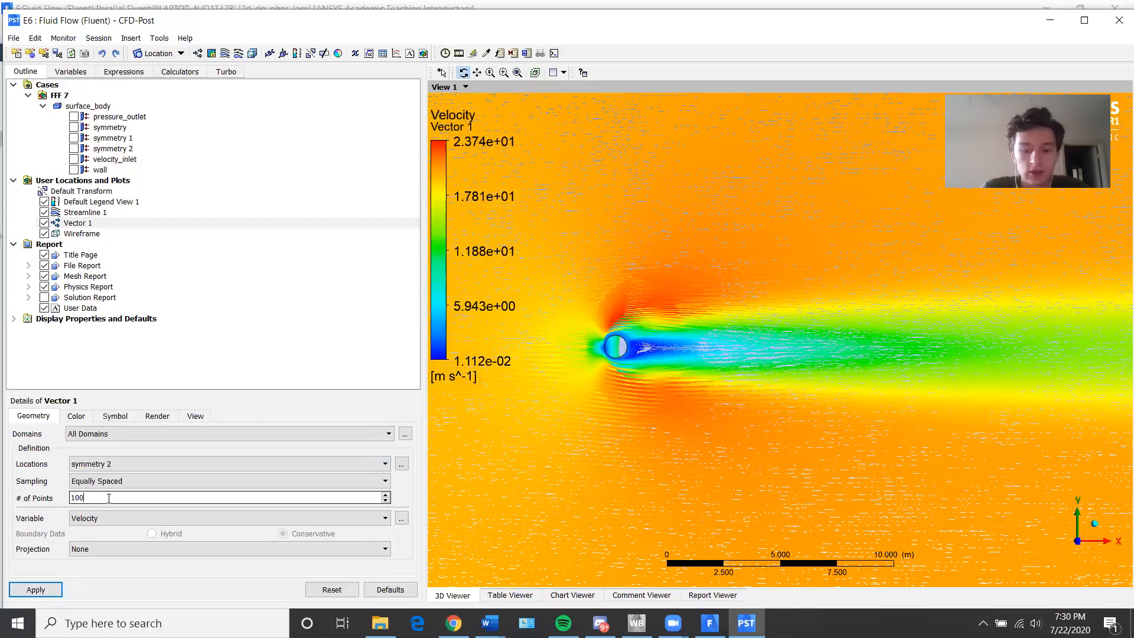
type("00")
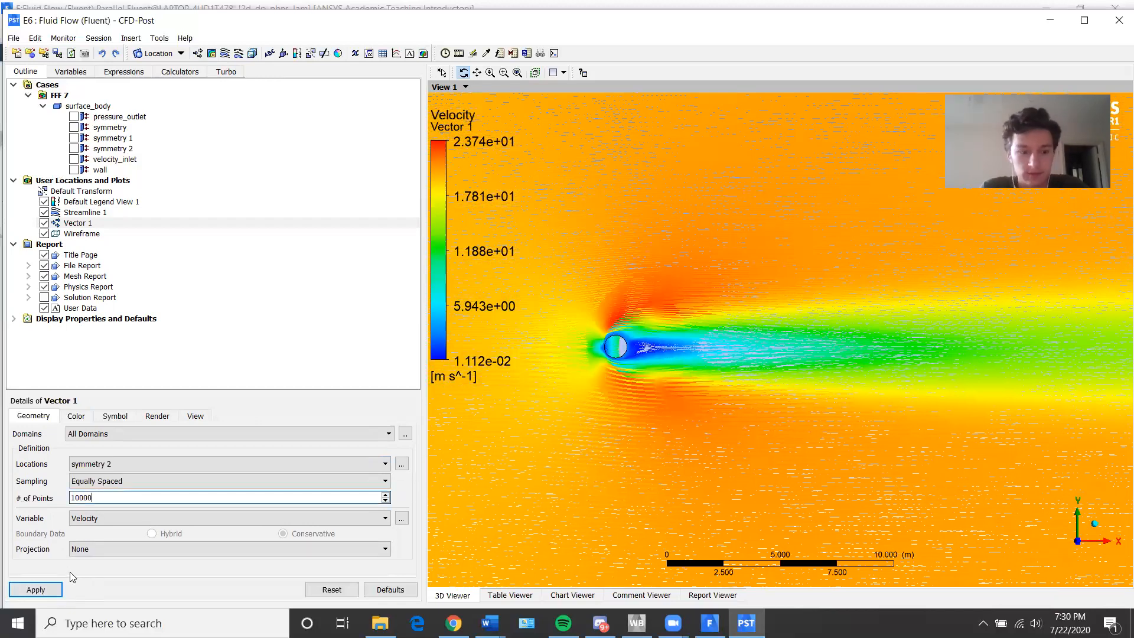
key("shift+Left")
key("shift+Left")
key("shift+Left")
key("shift+Left")
key("shift+Left")
type("5000")
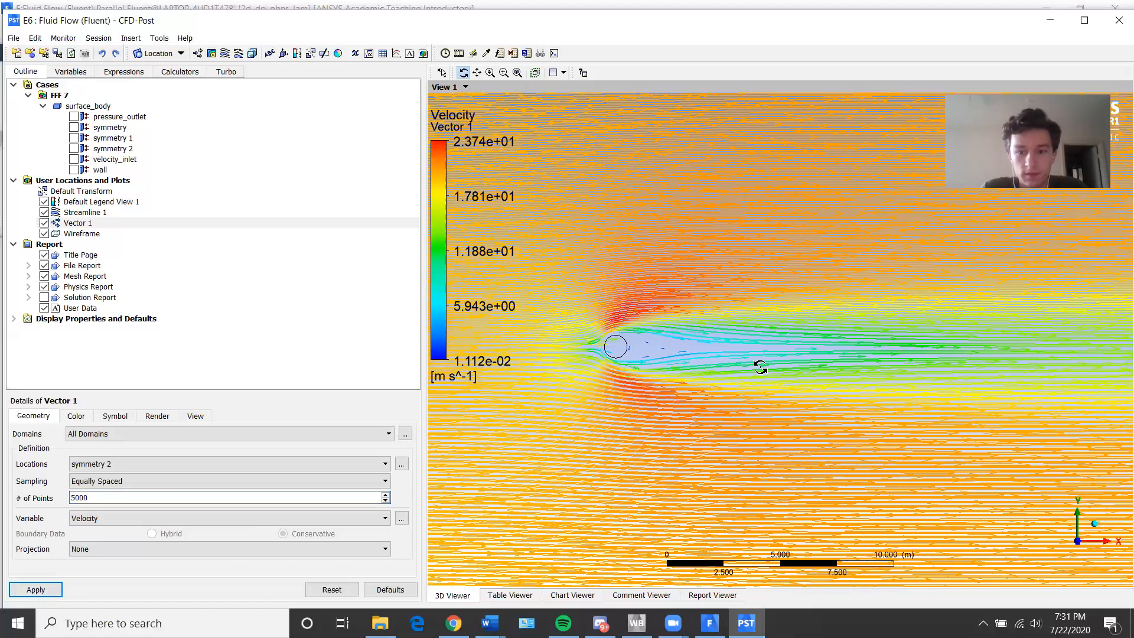
Step: Hide the streamlines, set the vector plot's number of points to 10000 and inspect the vectors around the cylinder
scroll(768, 369, "down", 4)
scroll(757, 366, "up", 3)
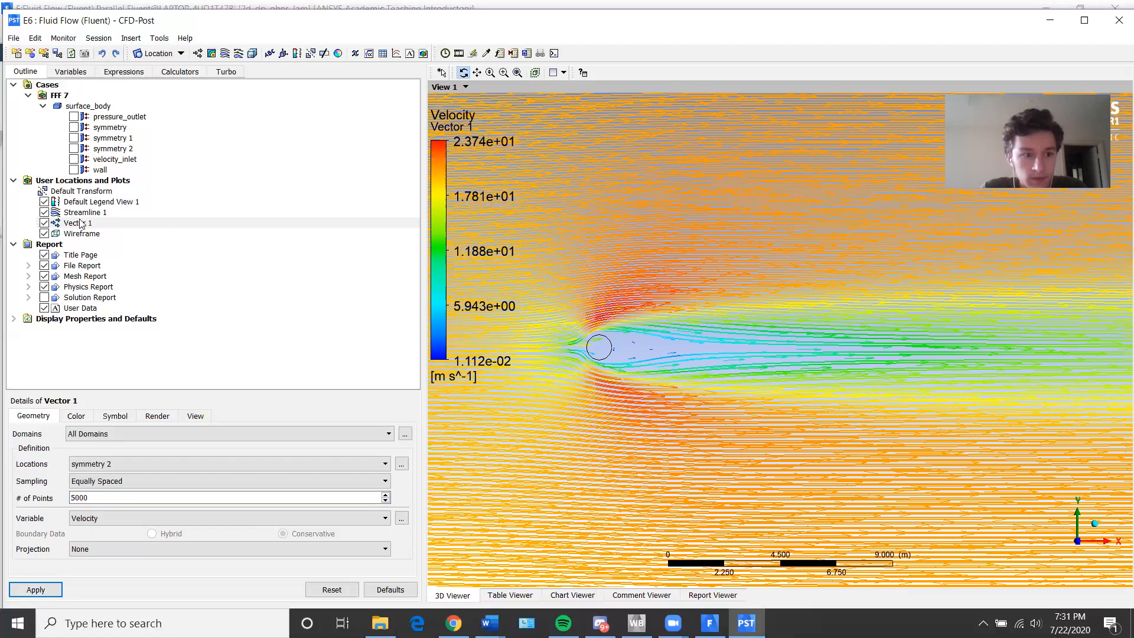
left_click(44, 213)
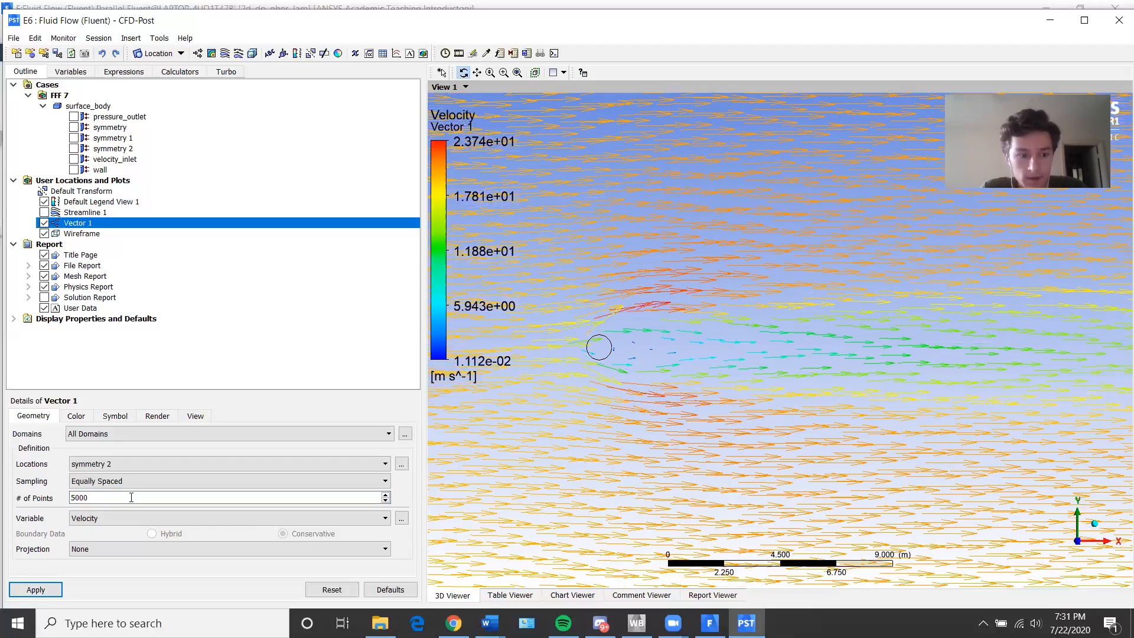
left_click(74, 498)
type("1")
left_click(44, 588)
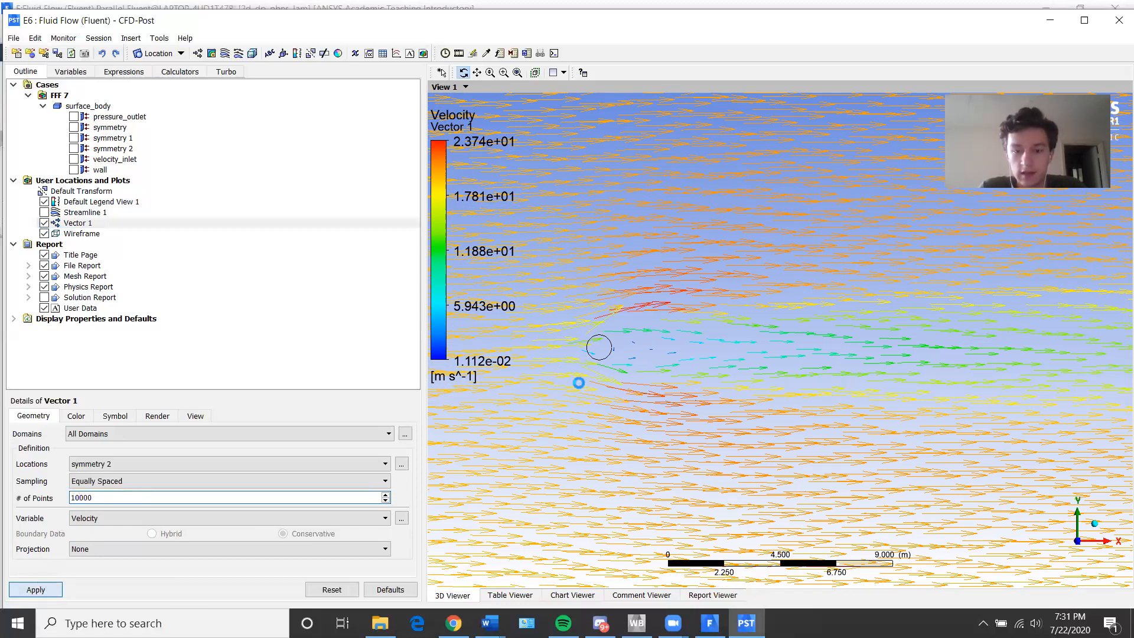
scroll(838, 377, "down", 2)
middle_click_drag(847, 335, 901, 310, "ctrl")
scroll(707, 315, "up", 2)
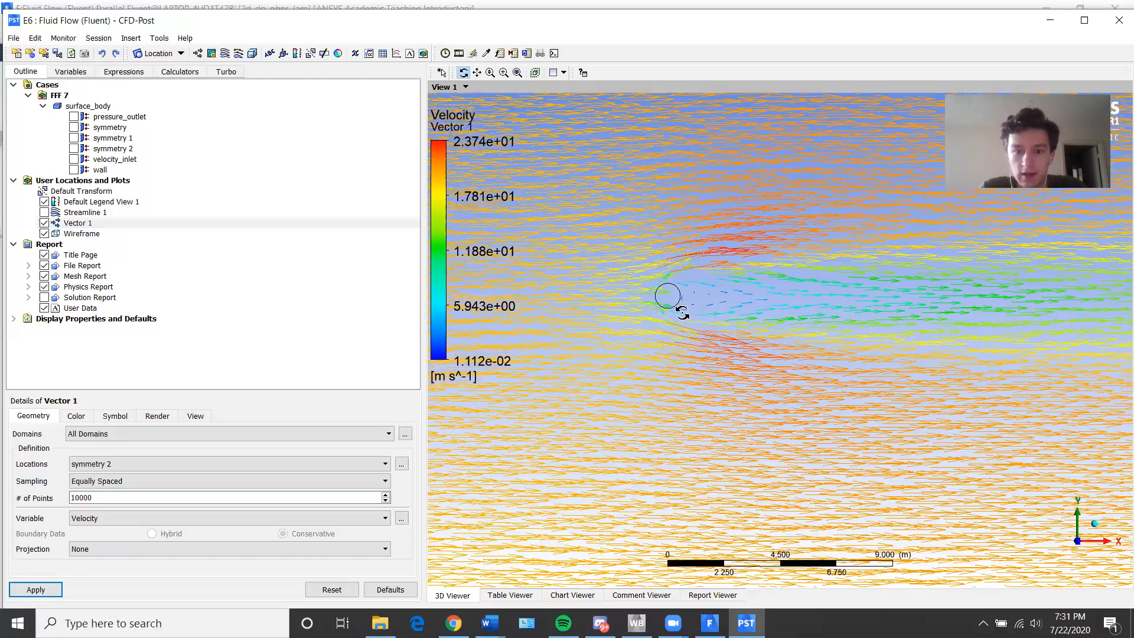
scroll(682, 313, "up", 3)
middle_click_drag(612, 287, 767, 321, "ctrl")
Step: Hide the vector plot and show the streamlines around the cylinder again
left_click(44, 223)
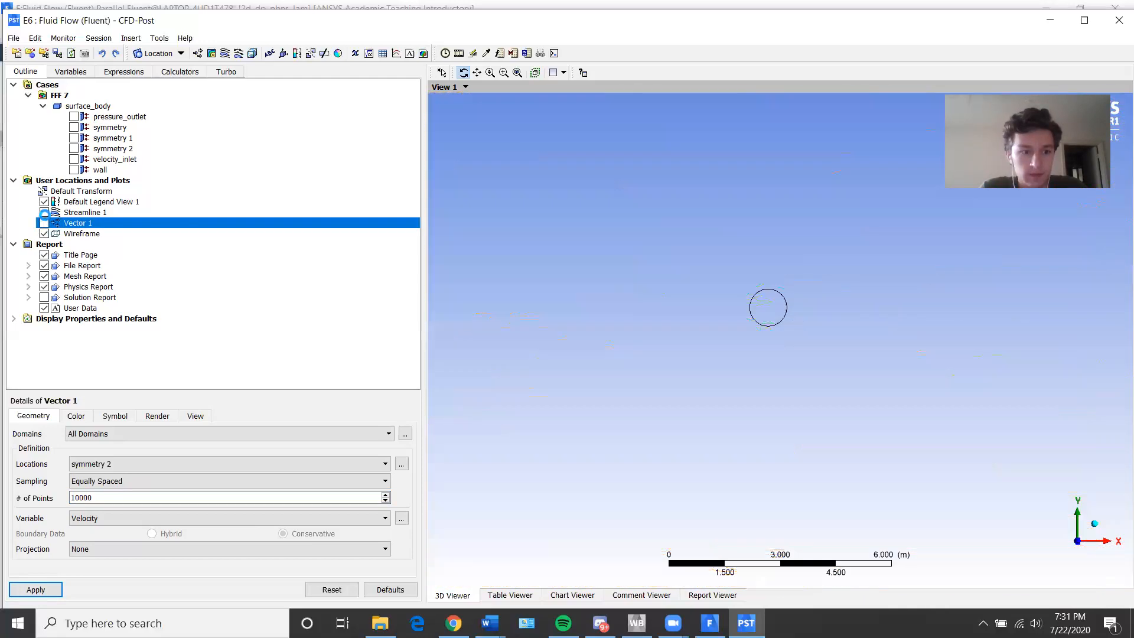
left_click(43, 213)
scroll(794, 293, "up", 4)
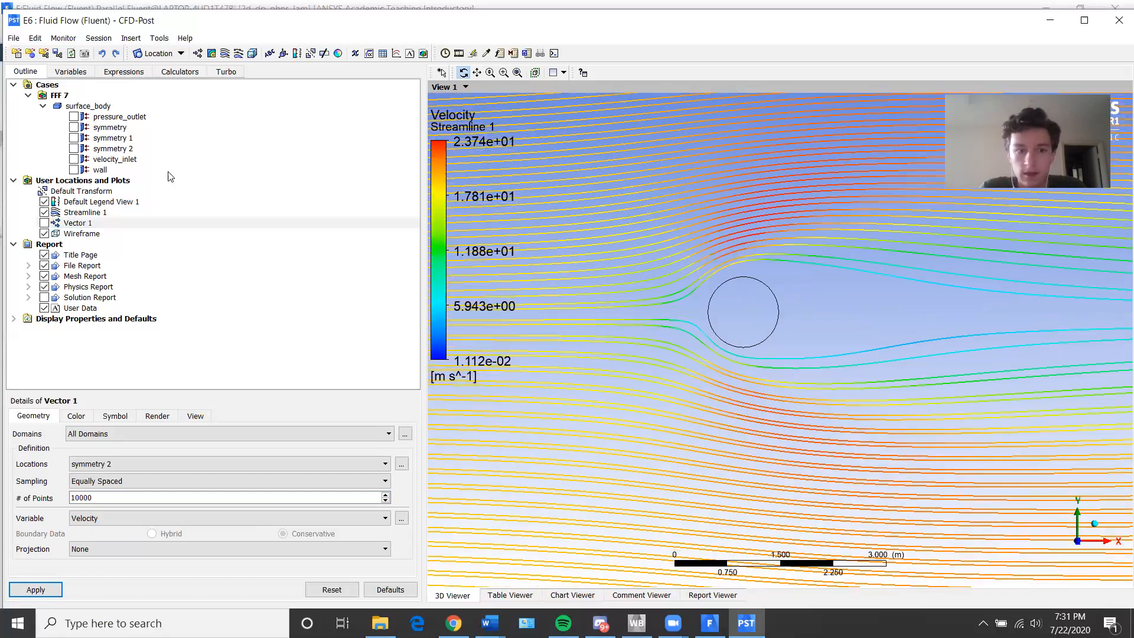
Step: Insert a contour plot of Velocity u on symmetry 1 with 200 contours and apply it
left_click(211, 54)
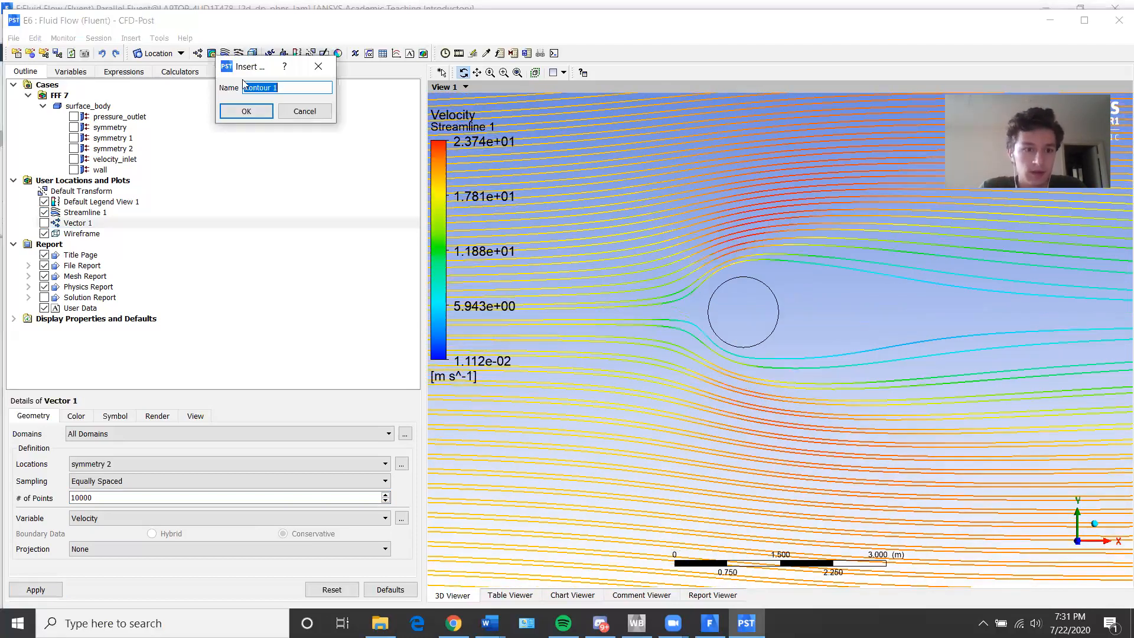
left_click(245, 109)
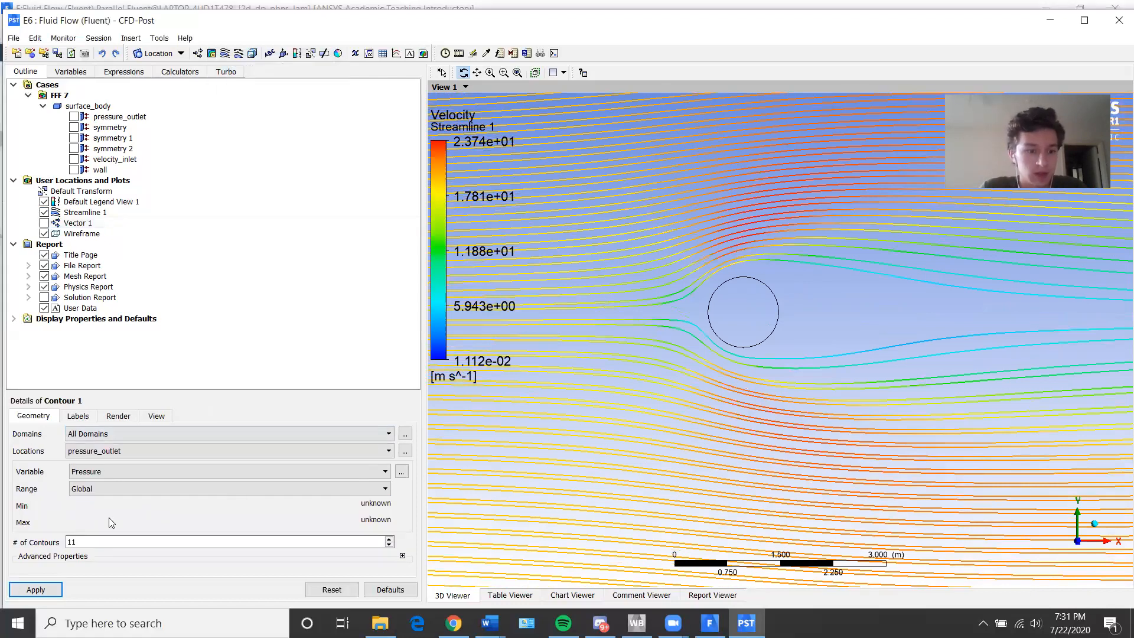
left_click_drag(88, 542, 14, 549)
type("200")
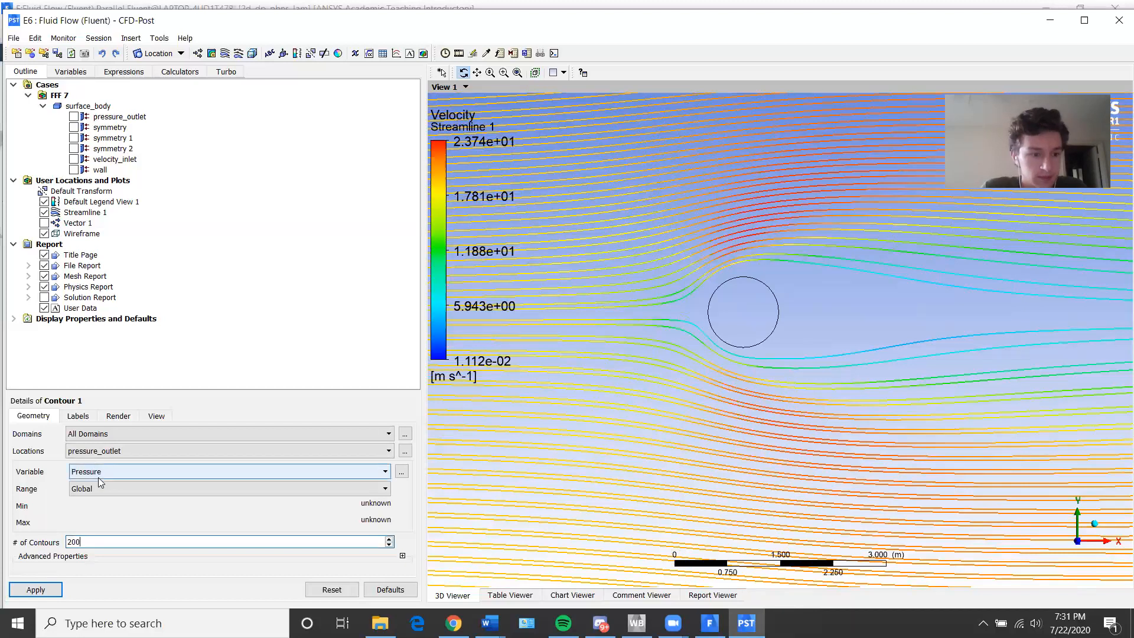
left_click(96, 471)
left_click(95, 495)
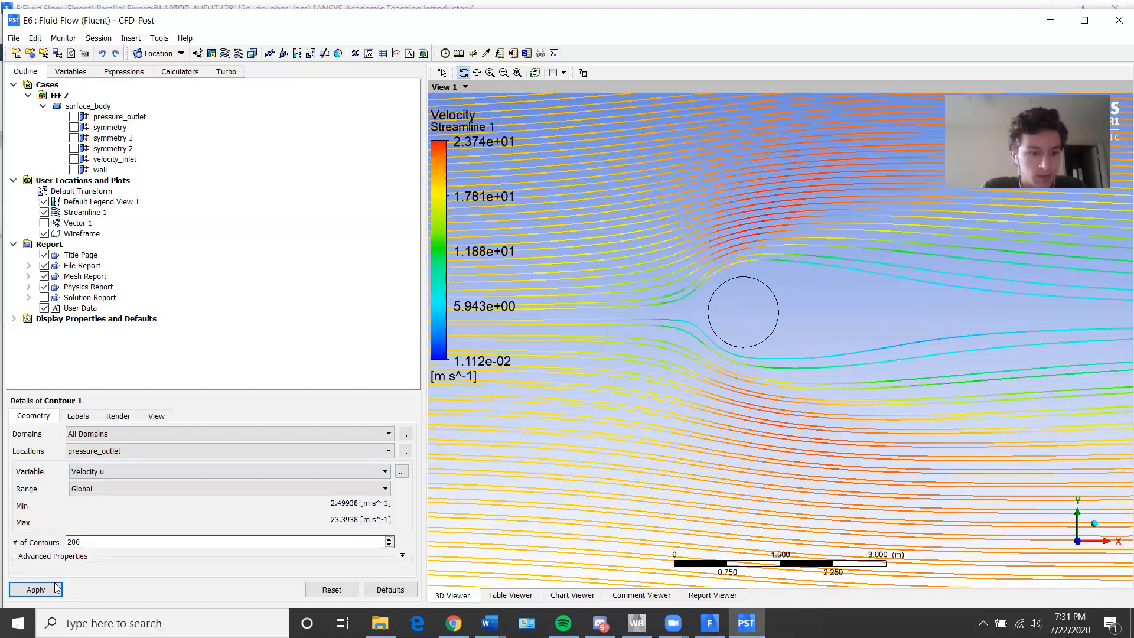
left_click(93, 451)
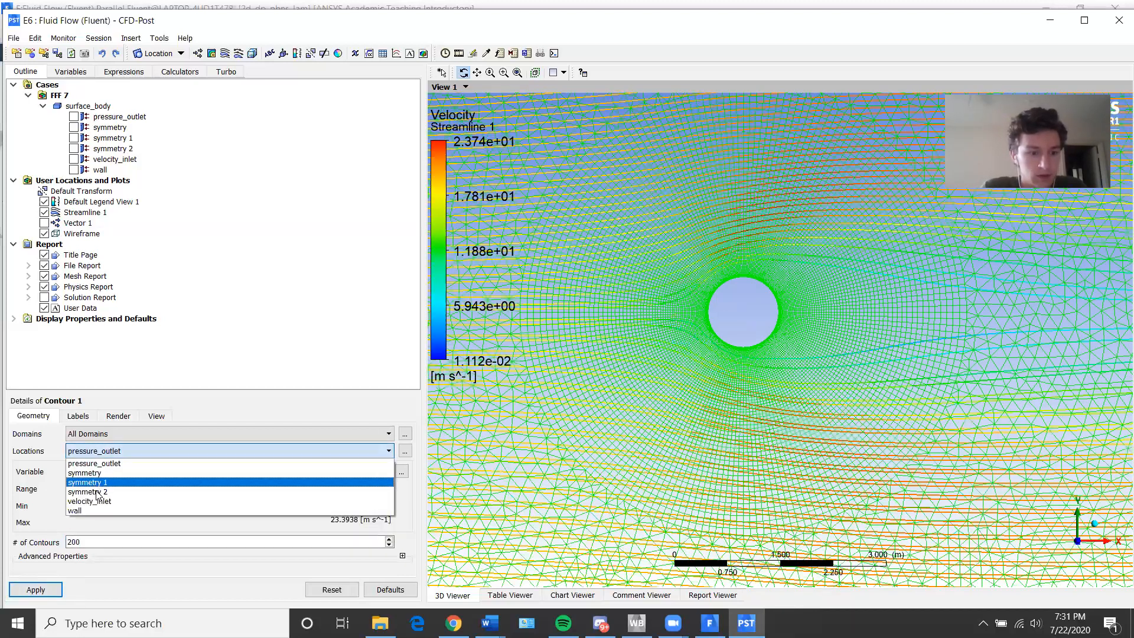
left_click(88, 491)
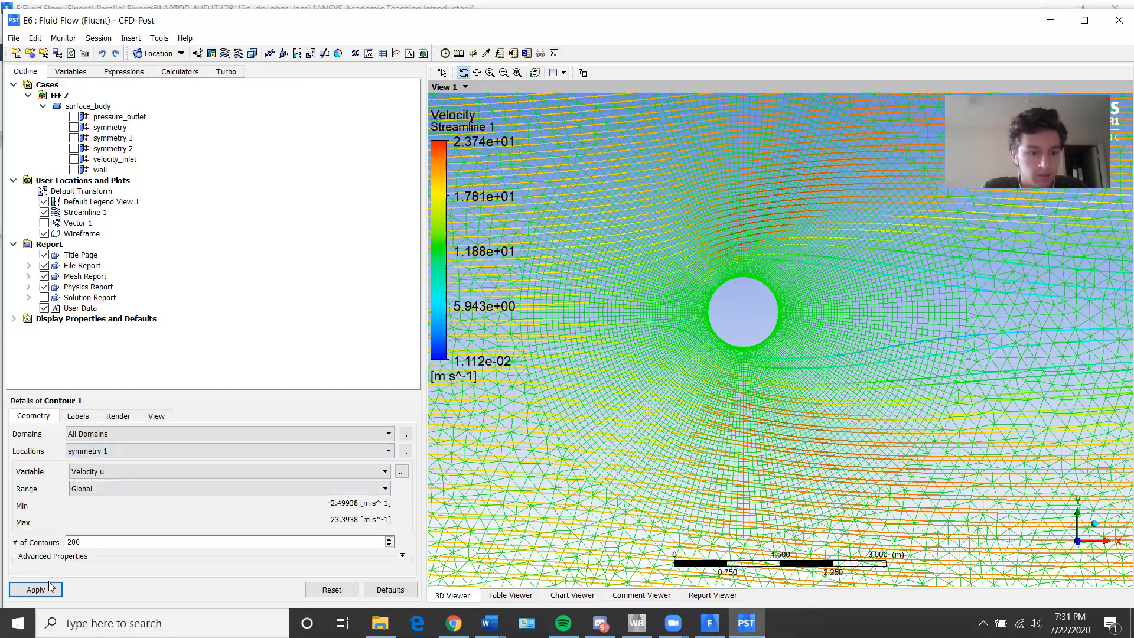
left_click(47, 588)
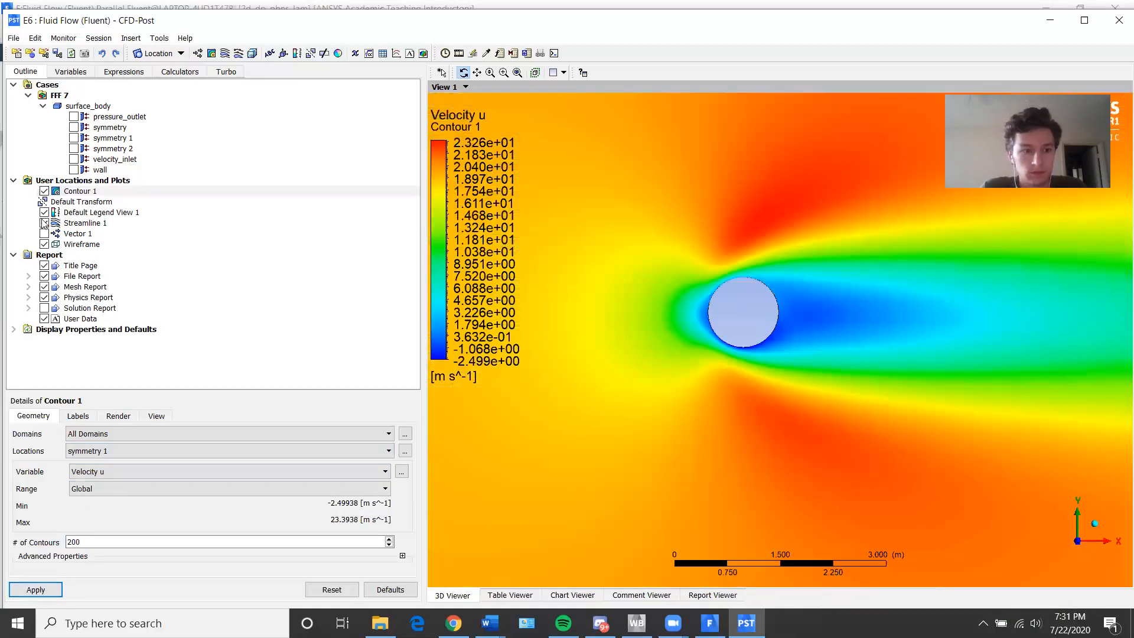
Step: Hide the streamlines and inspect the Velocity u contour over the whole flow domain
left_click(44, 223)
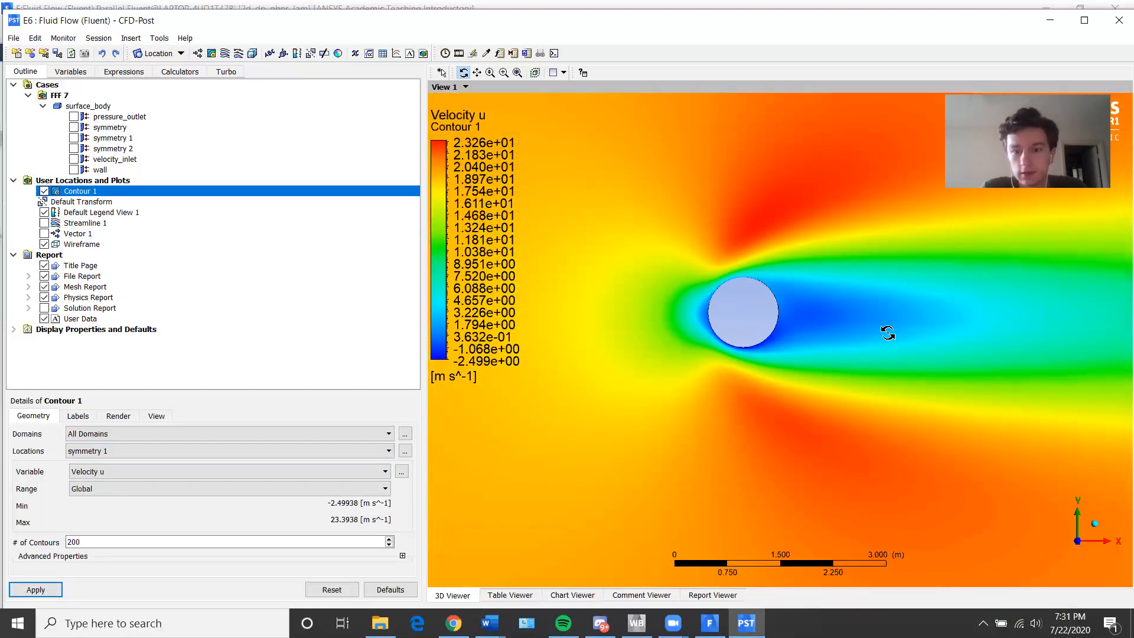
scroll(886, 333, "down", 5)
scroll(782, 354, "down", 3)
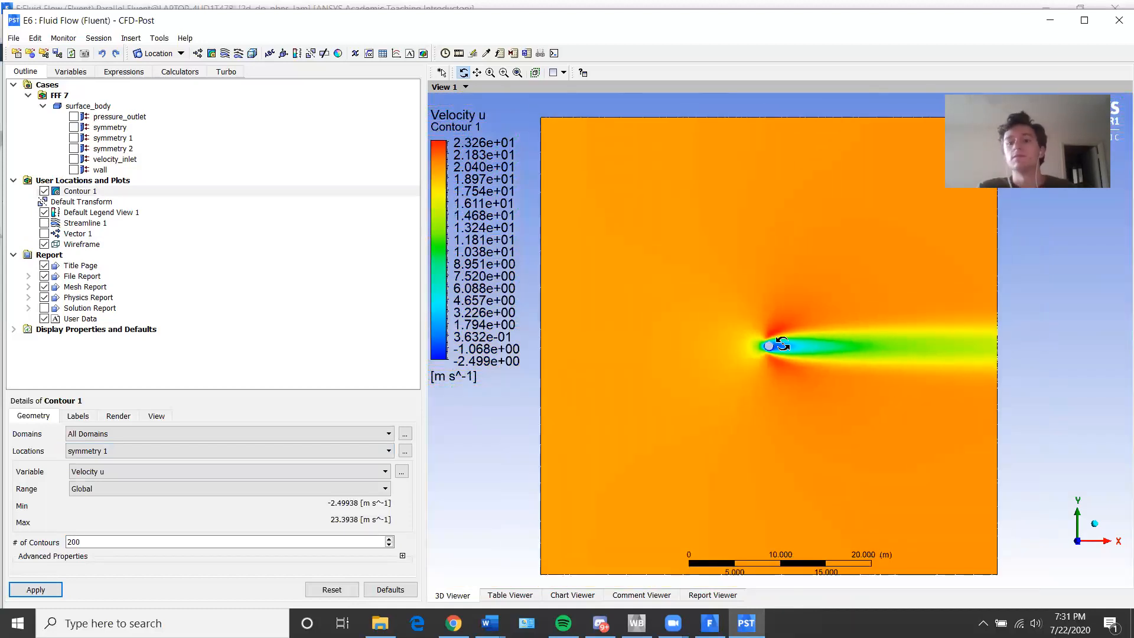
Step: Close CFD-Post, return to Fluent and set the solver's time option to Transient
left_click(1114, 30)
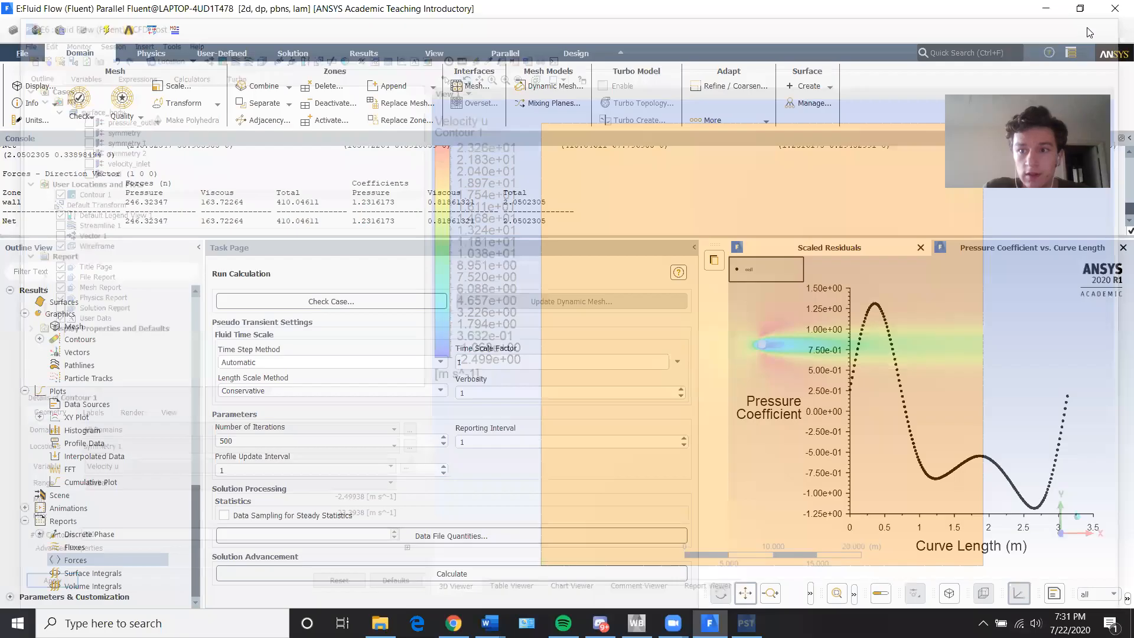
left_click_drag(113, 236, 114, 207)
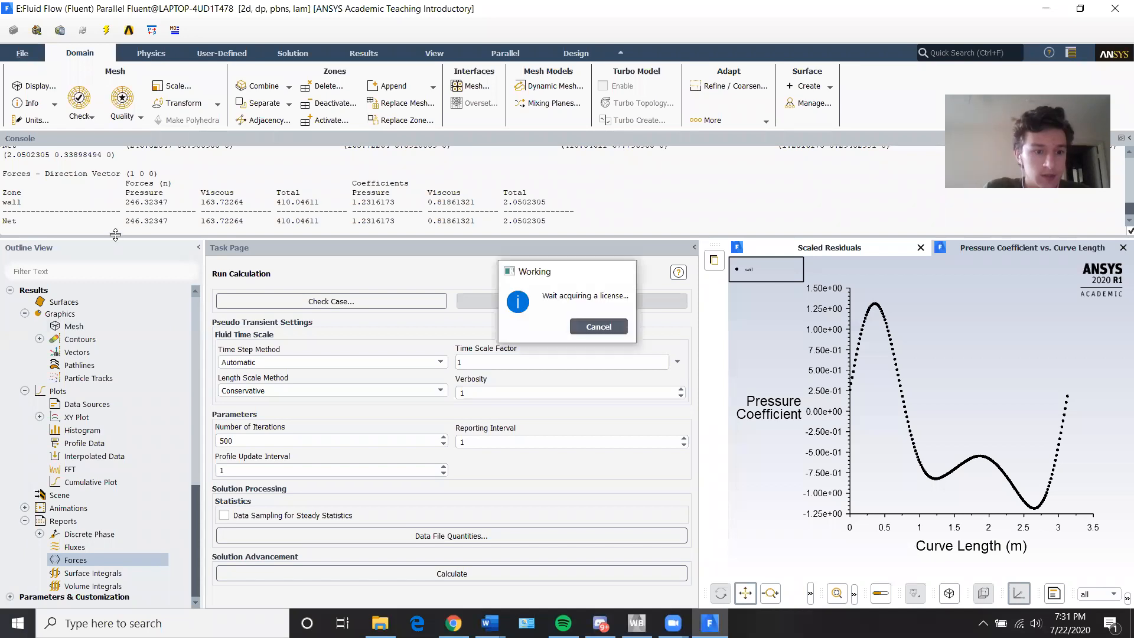
scroll(164, 392, "up", 12)
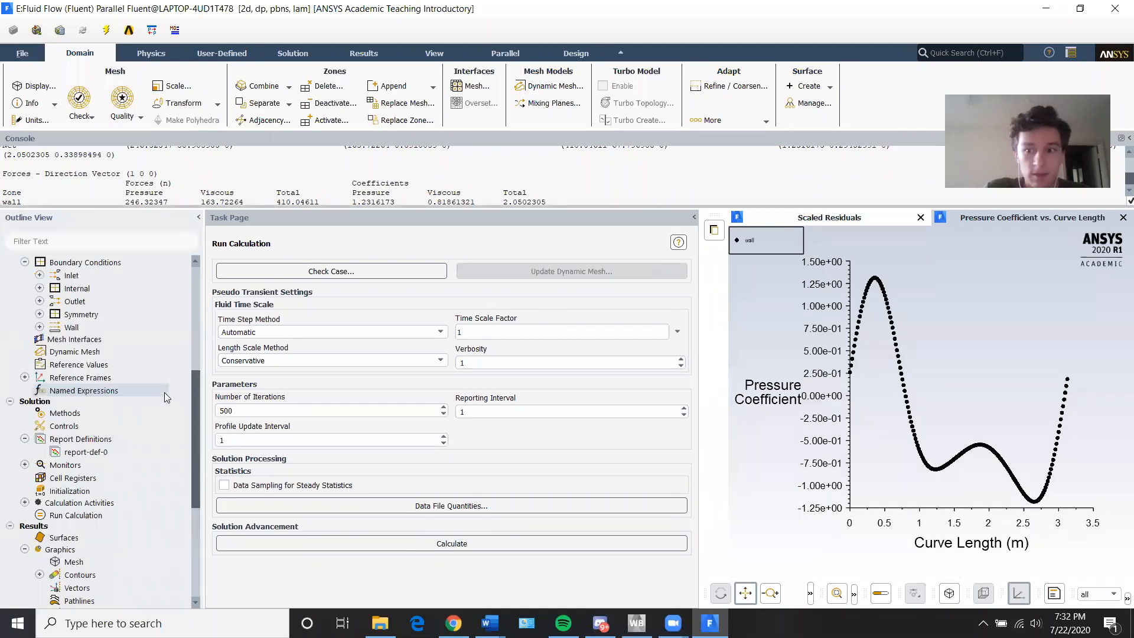
scroll(146, 379, "up", 2)
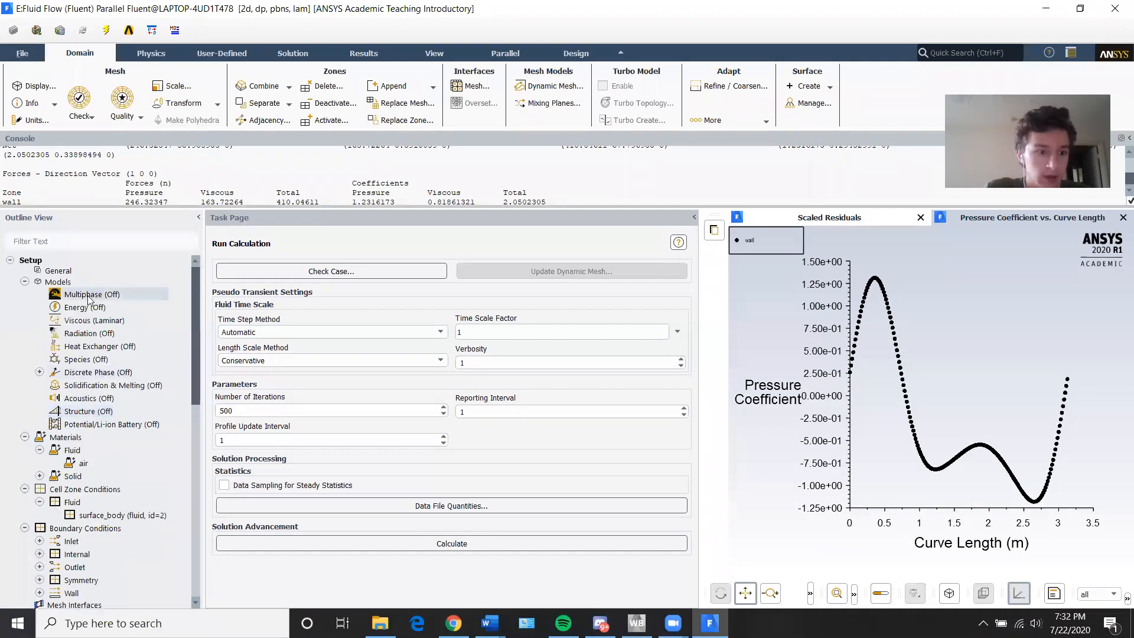
left_click(40, 271)
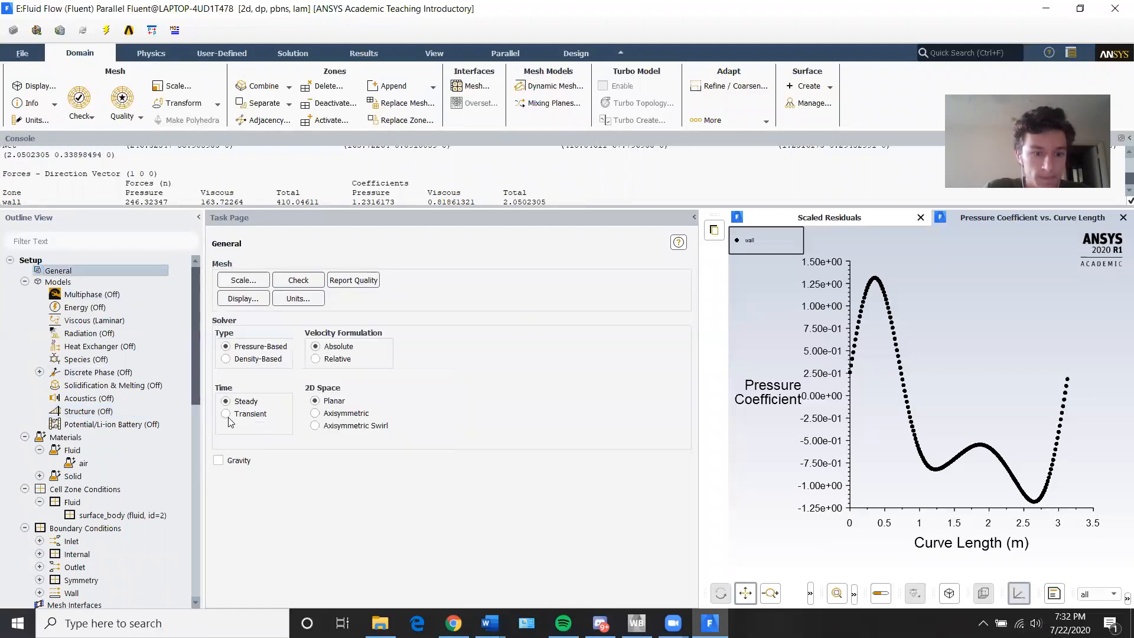
left_click(227, 415)
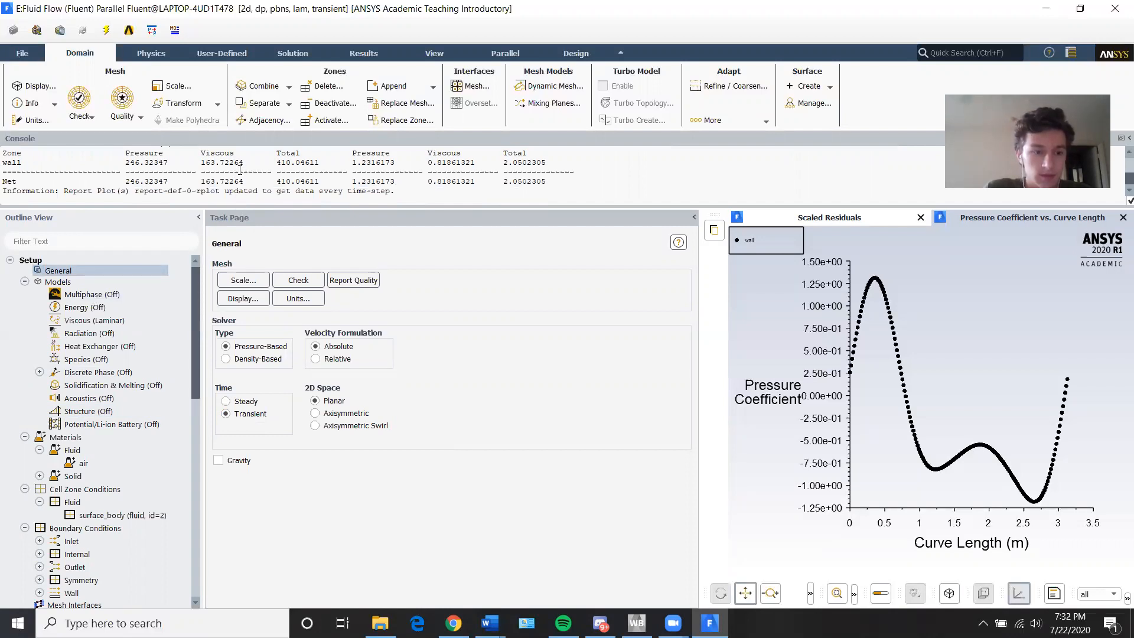
Step: Open the viscous model settings and review the available laminar and turbulence models
left_click(92, 325)
double_click(89, 321)
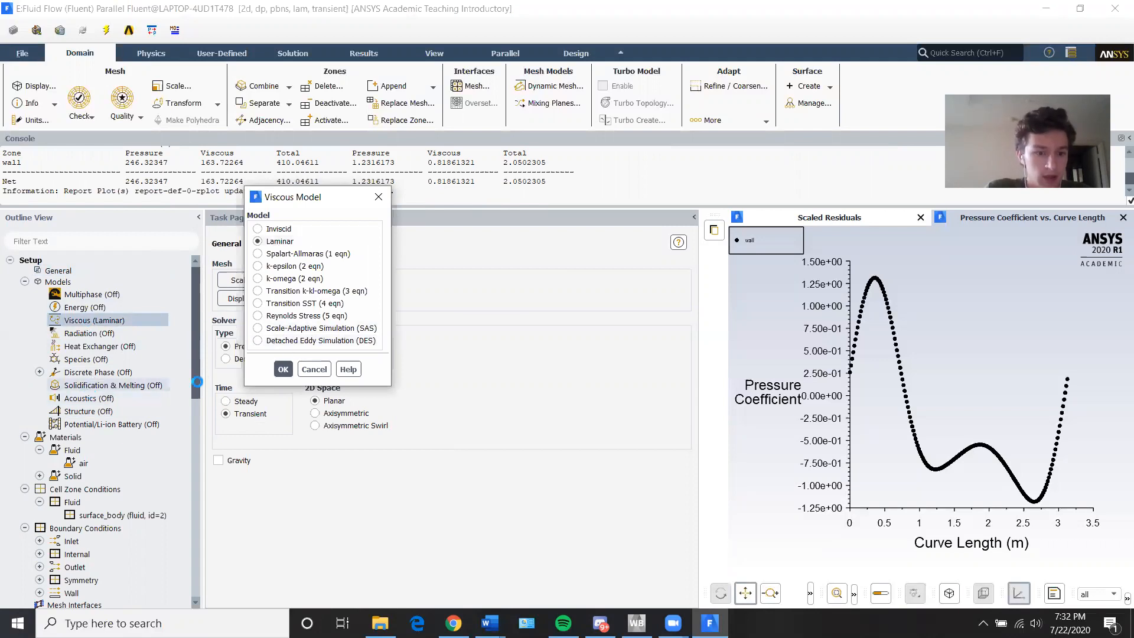
Step: Set the calculation activities to autosave every 1 time step
scroll(83, 401, "down", 4)
scroll(78, 411, "down", 5)
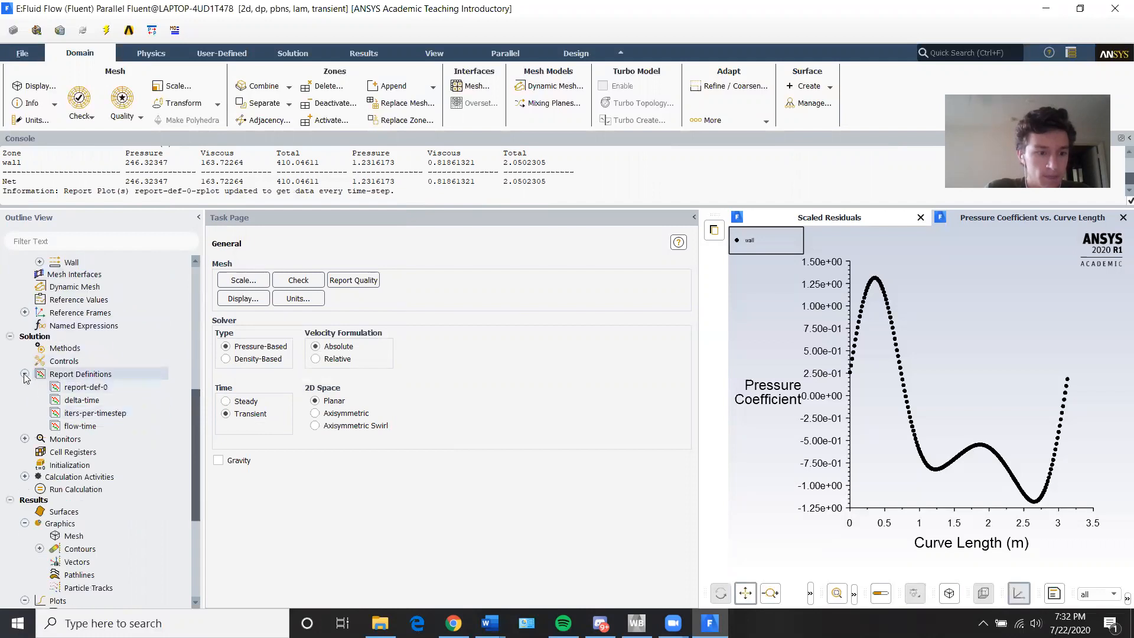
left_click(24, 374)
double_click(34, 387)
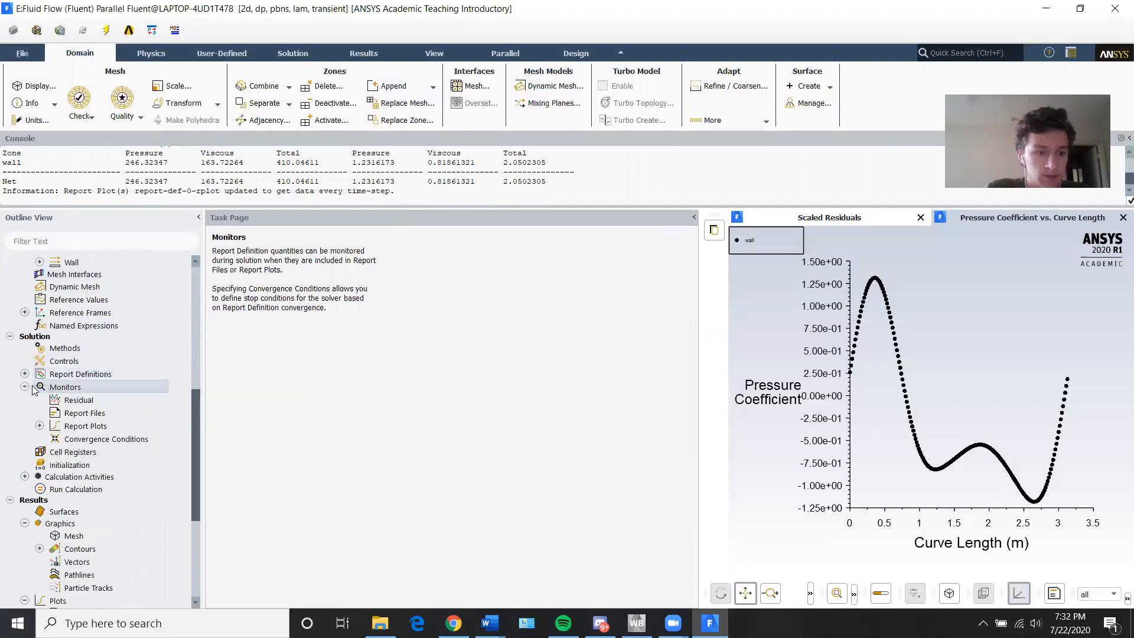
left_click(25, 386)
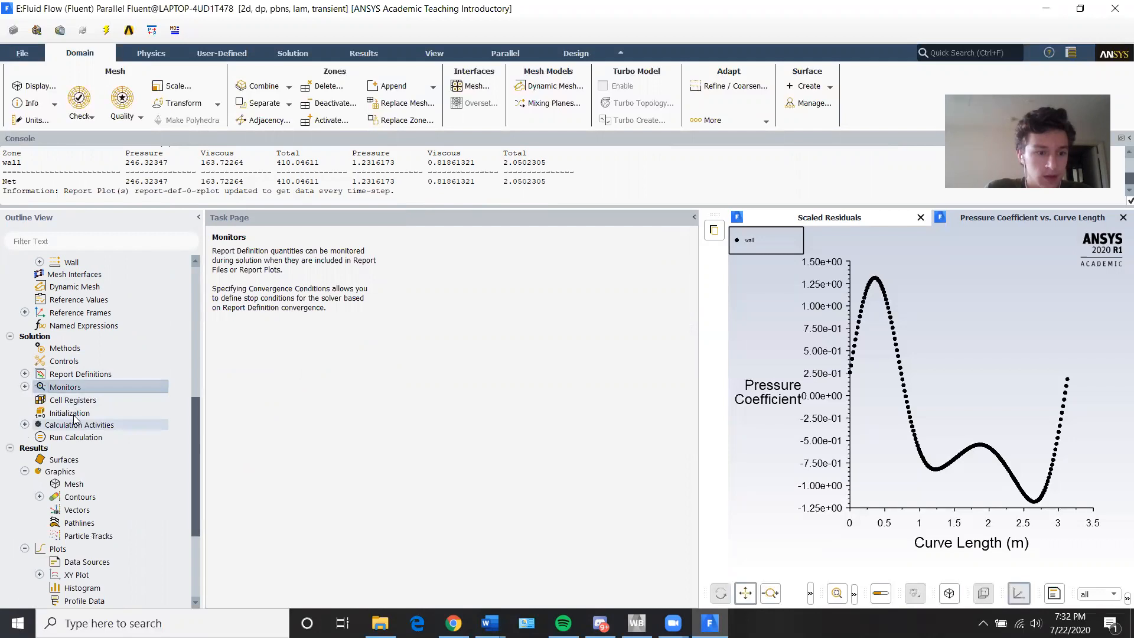
double_click(75, 423)
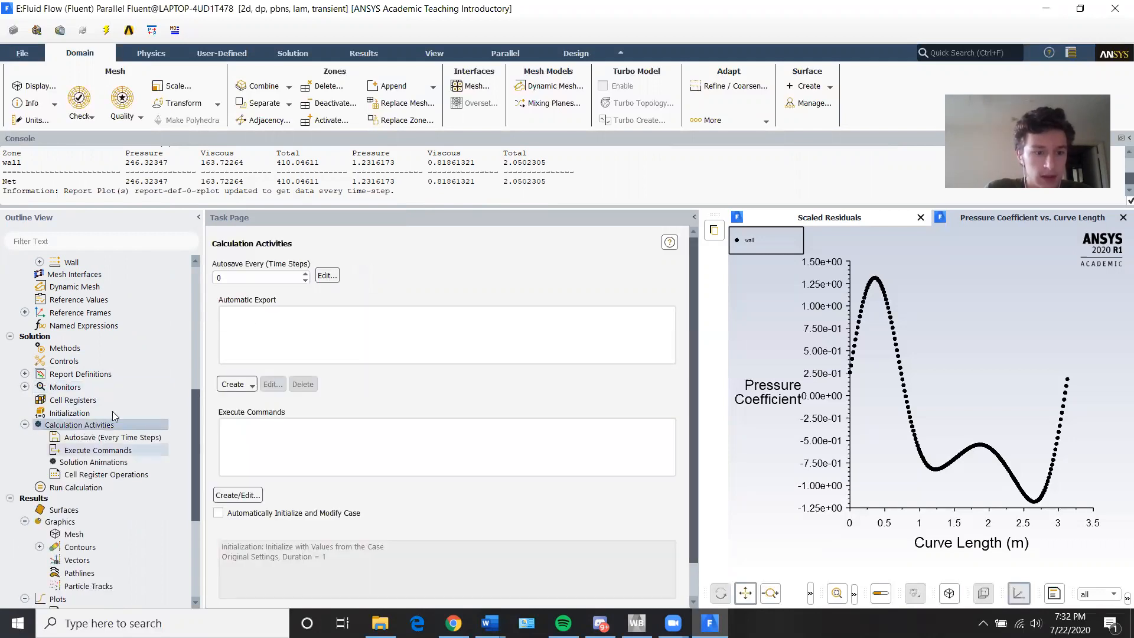
double_click(217, 278)
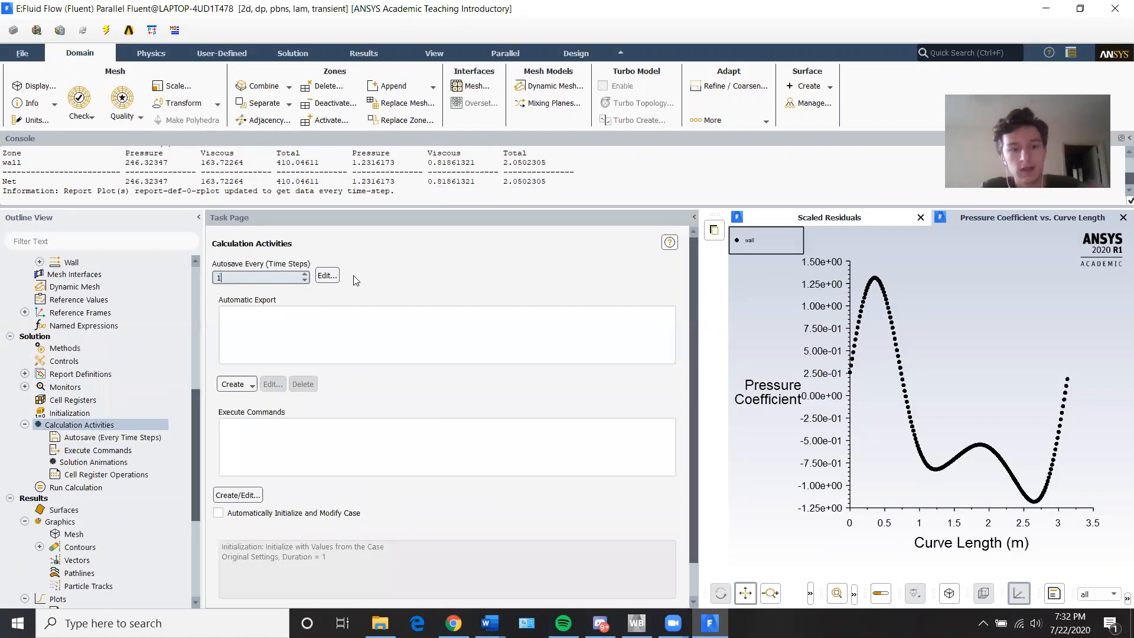
left_click(382, 275)
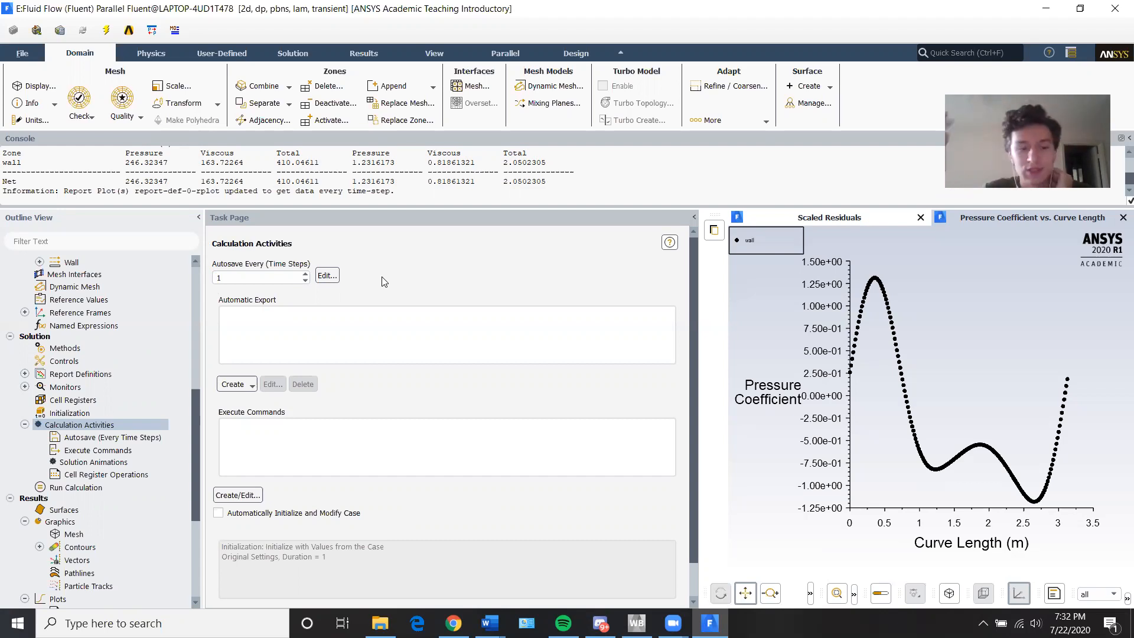
Step: Recheck the viscous model settings and keep the Laminar model
left_click(82, 487)
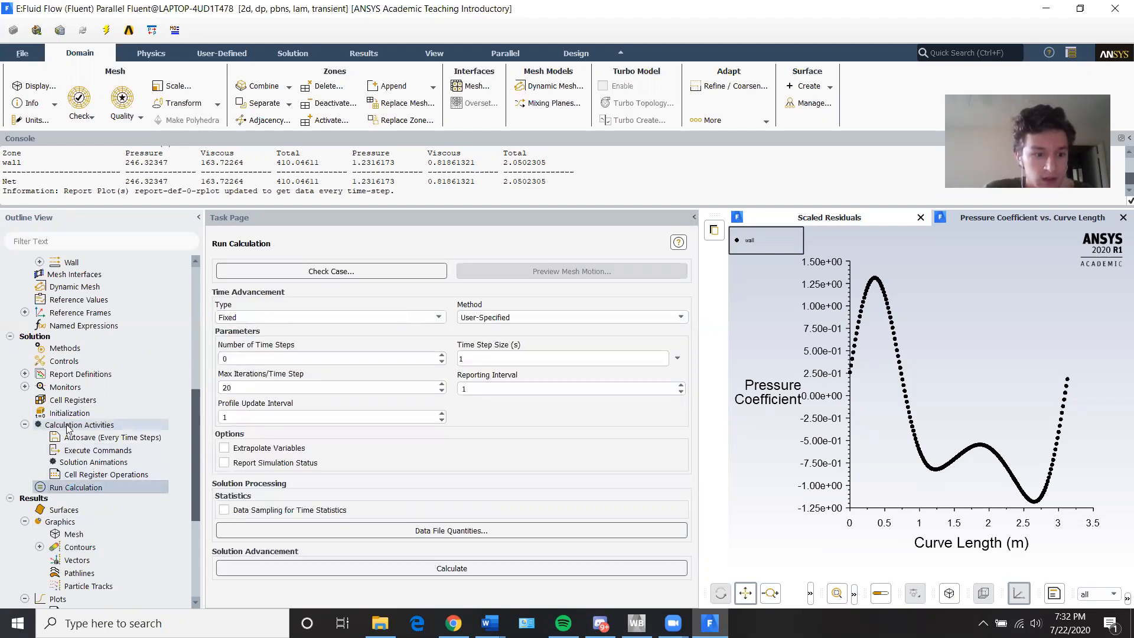
left_click(25, 426)
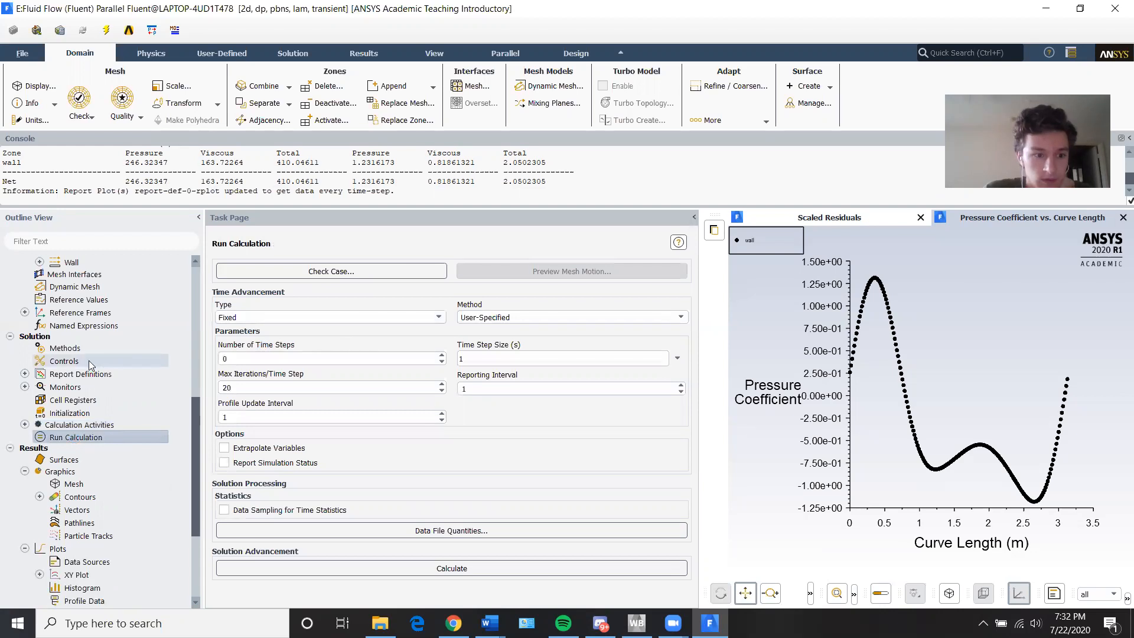
scroll(84, 382, "up", 2)
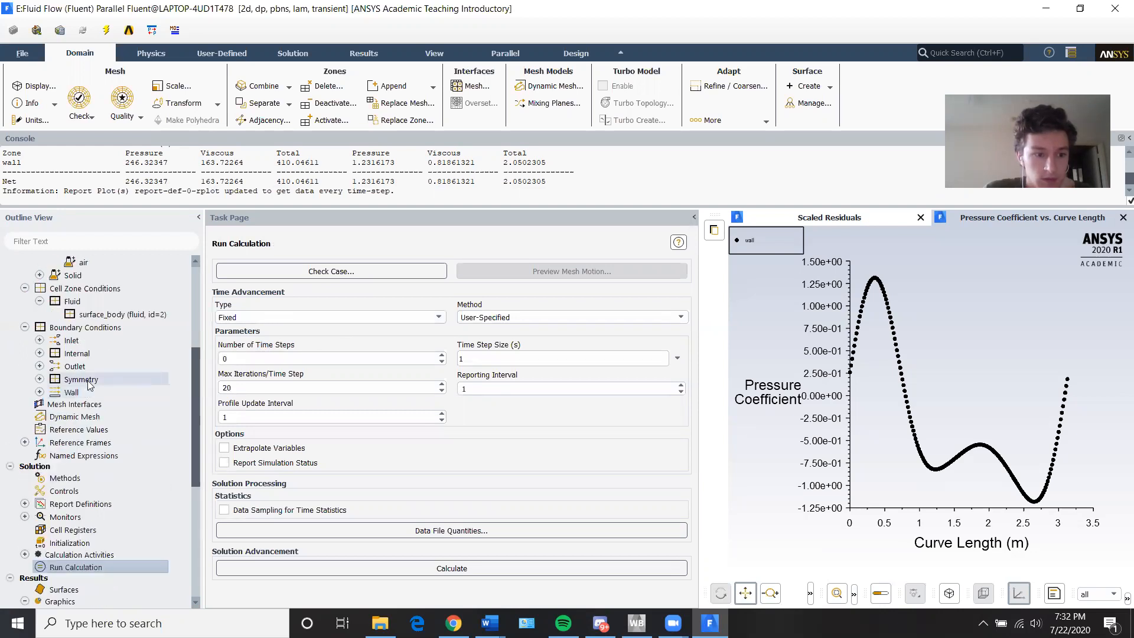
scroll(88, 384, "up", 3)
scroll(88, 385, "up", 2)
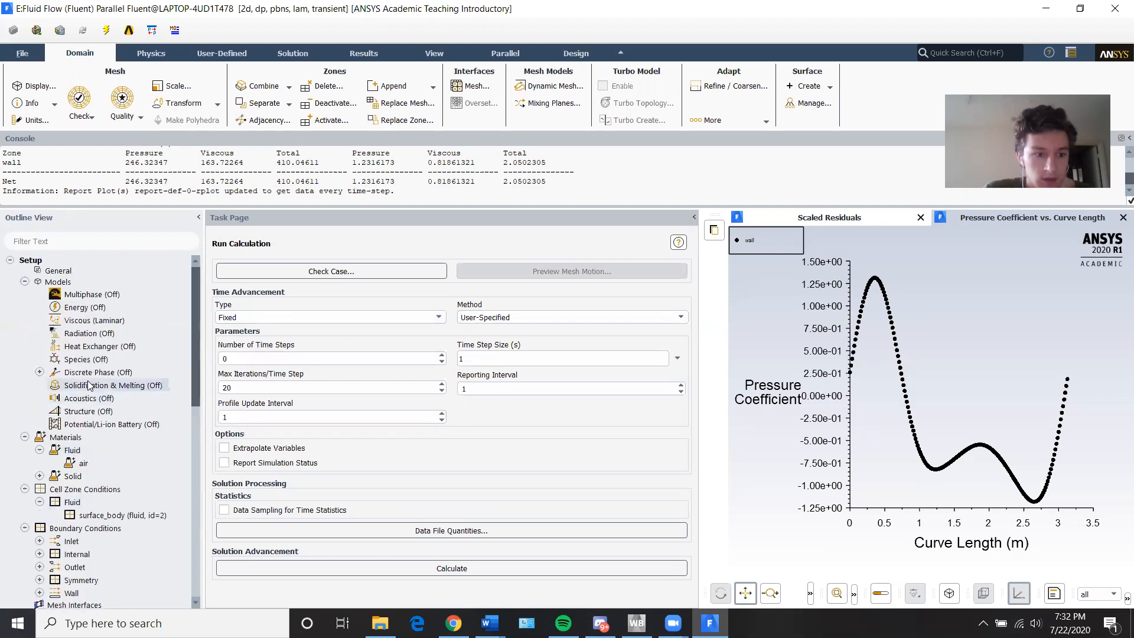
double_click(97, 321)
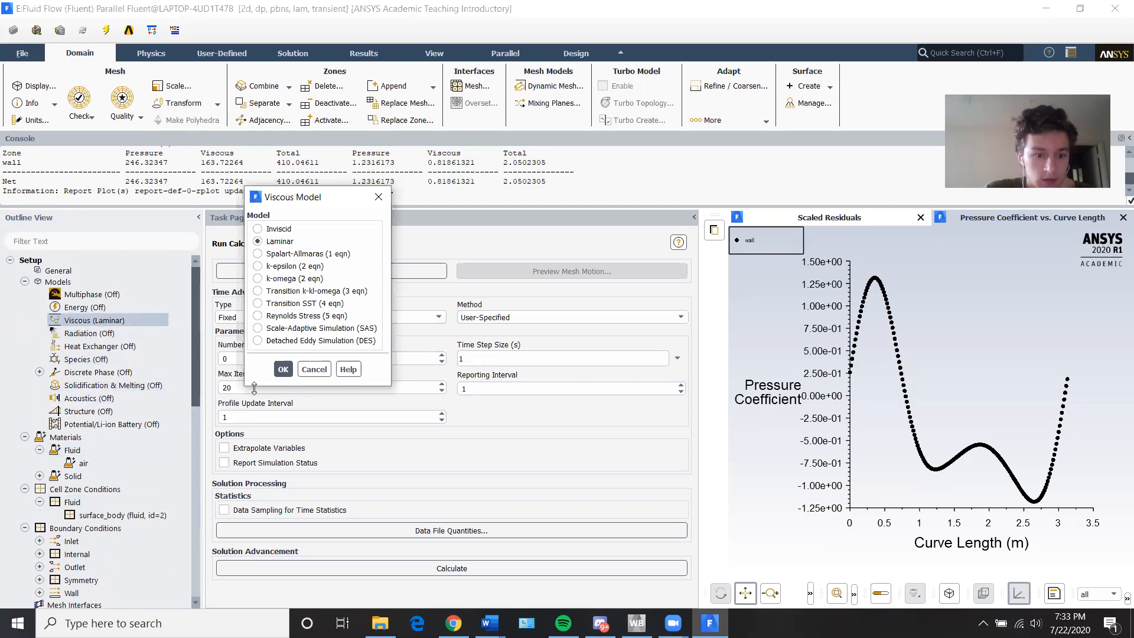
left_click(282, 369)
Step: Compute the reference values from velocity_inlet, with surface_body as the reference zone
scroll(102, 434, "down", 6)
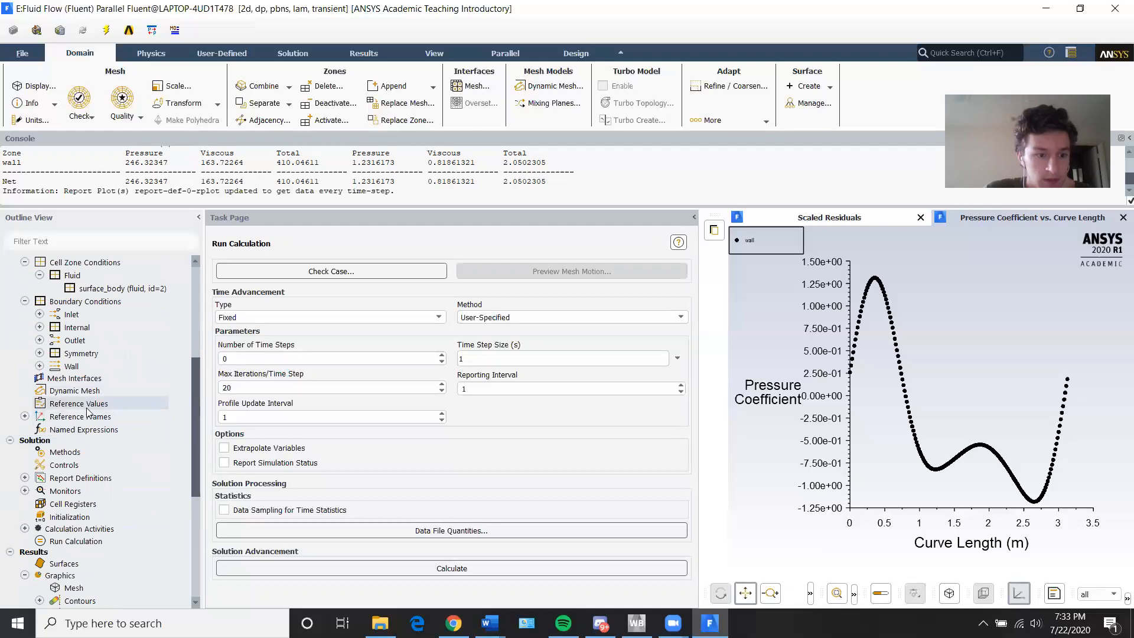
left_click(85, 406)
left_click(331, 276)
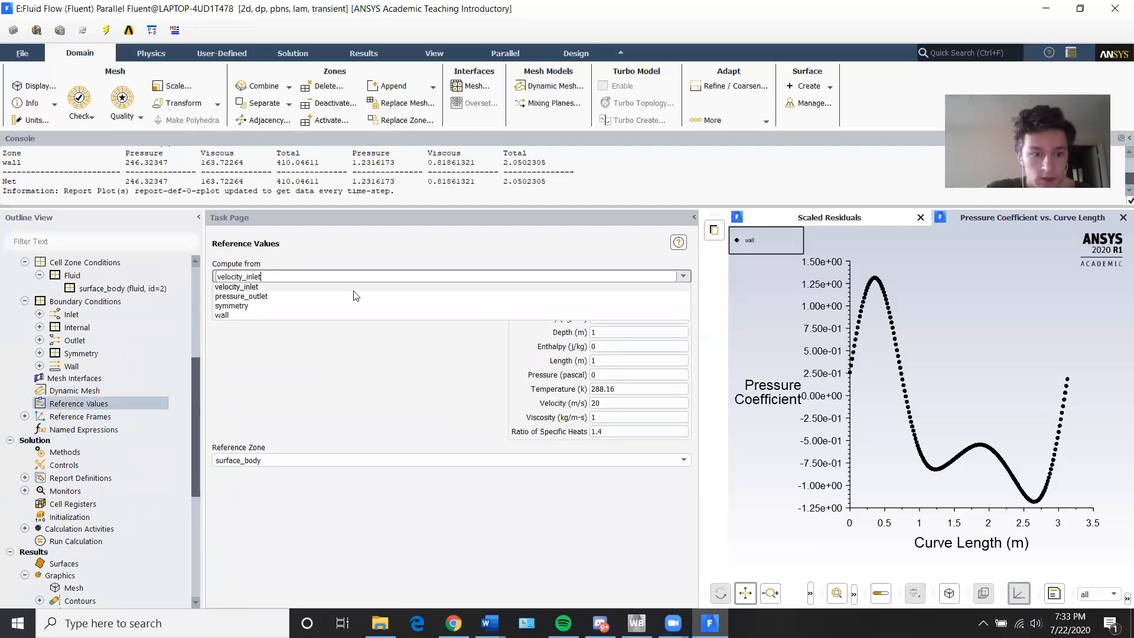
left_click(313, 306)
Step: Set the solution methods to PRESTO! pressure, Second Order Upwind momentum and Second Order Implicit transient formulation
scroll(89, 401, "down", 3)
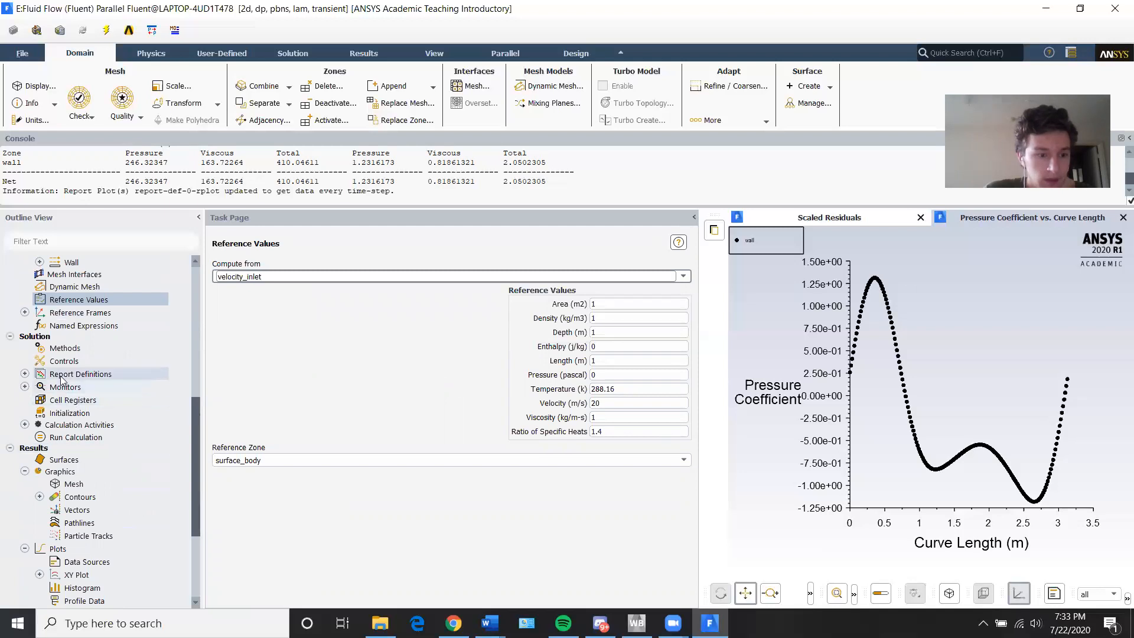
left_click(62, 351)
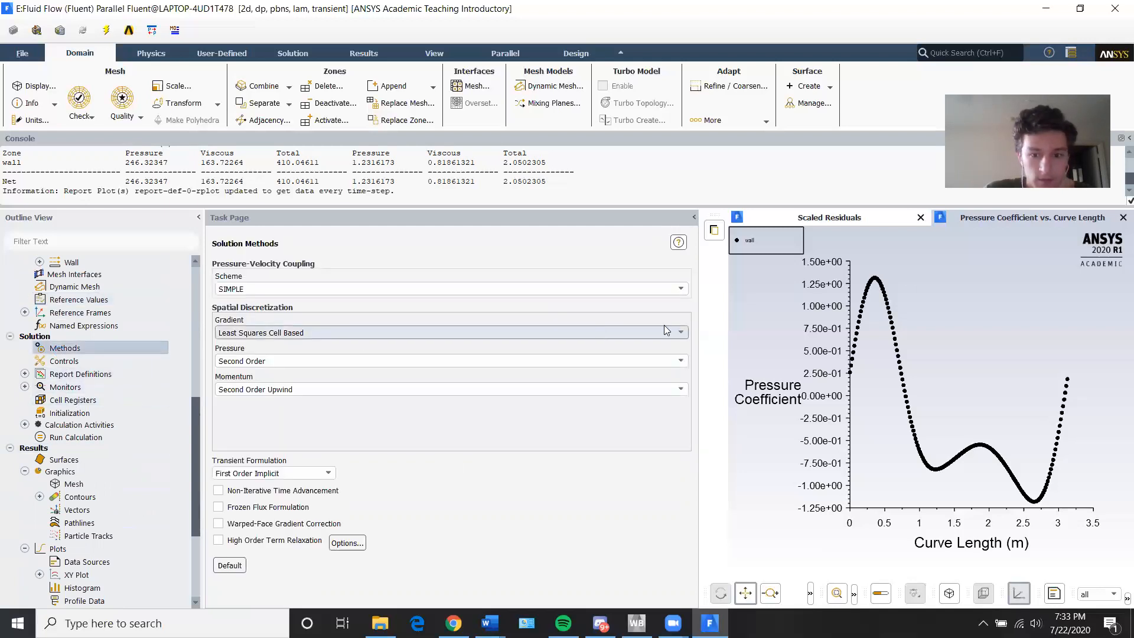
left_click(571, 362)
left_click(433, 377)
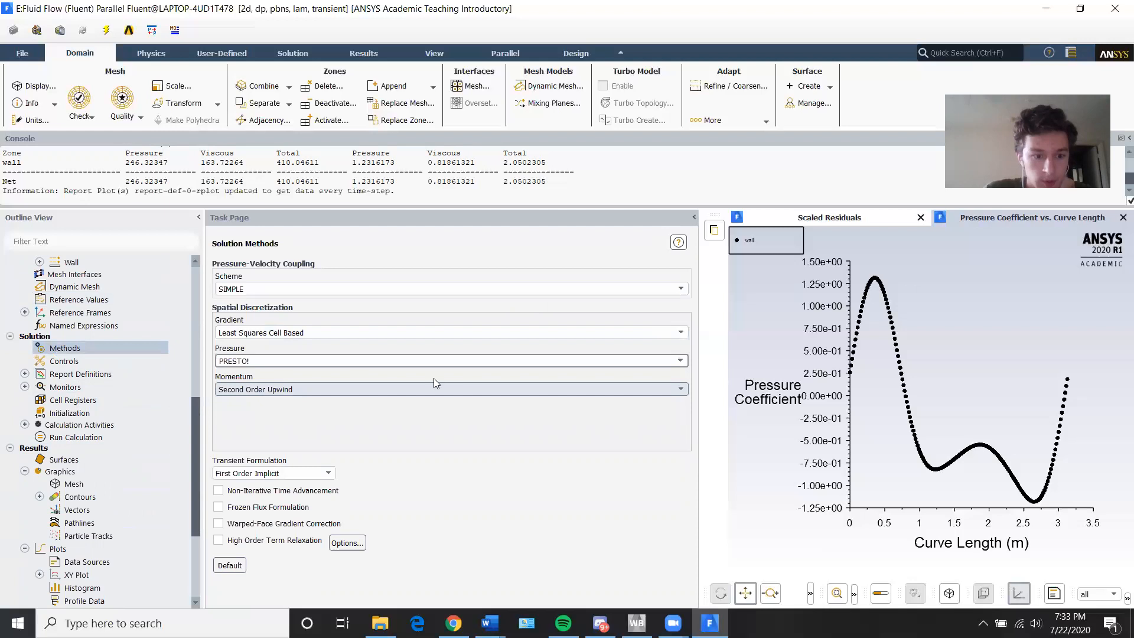
left_click(255, 410)
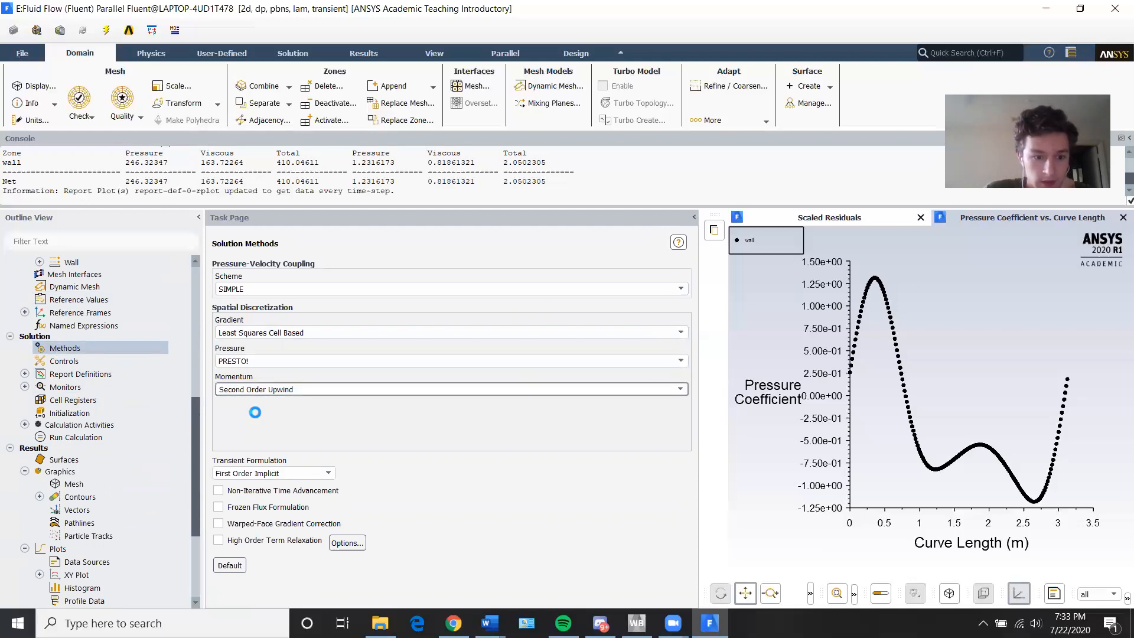
left_click(267, 473)
left_click(263, 495)
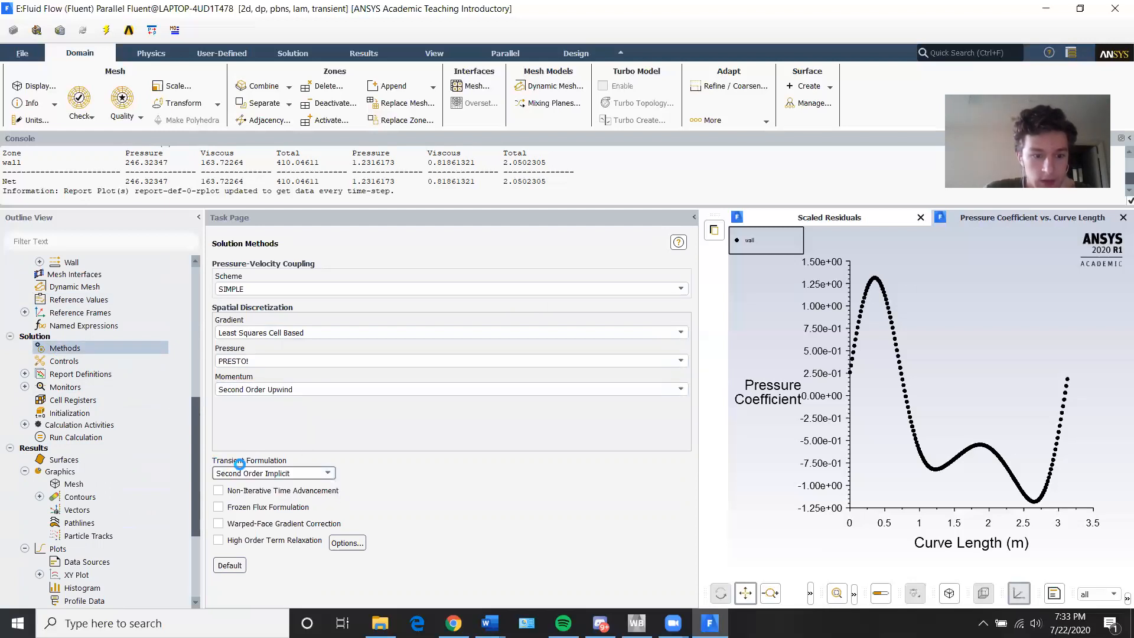
Step: Check the autosave interval in the calculation activities
scroll(82, 372, "down", 2)
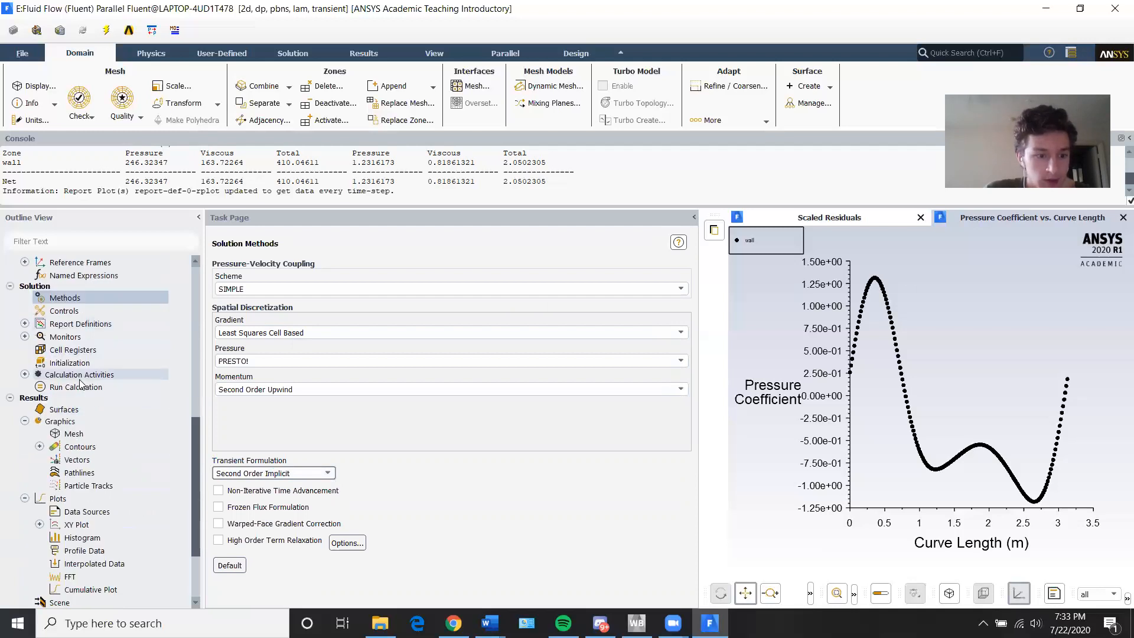
double_click(83, 375)
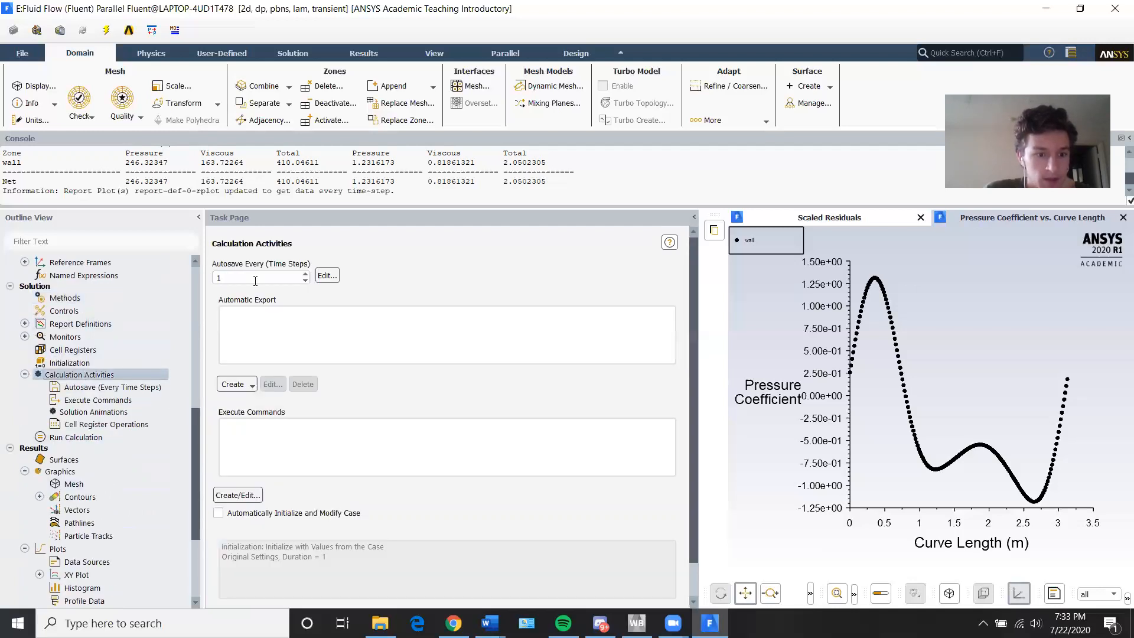
left_click(25, 374)
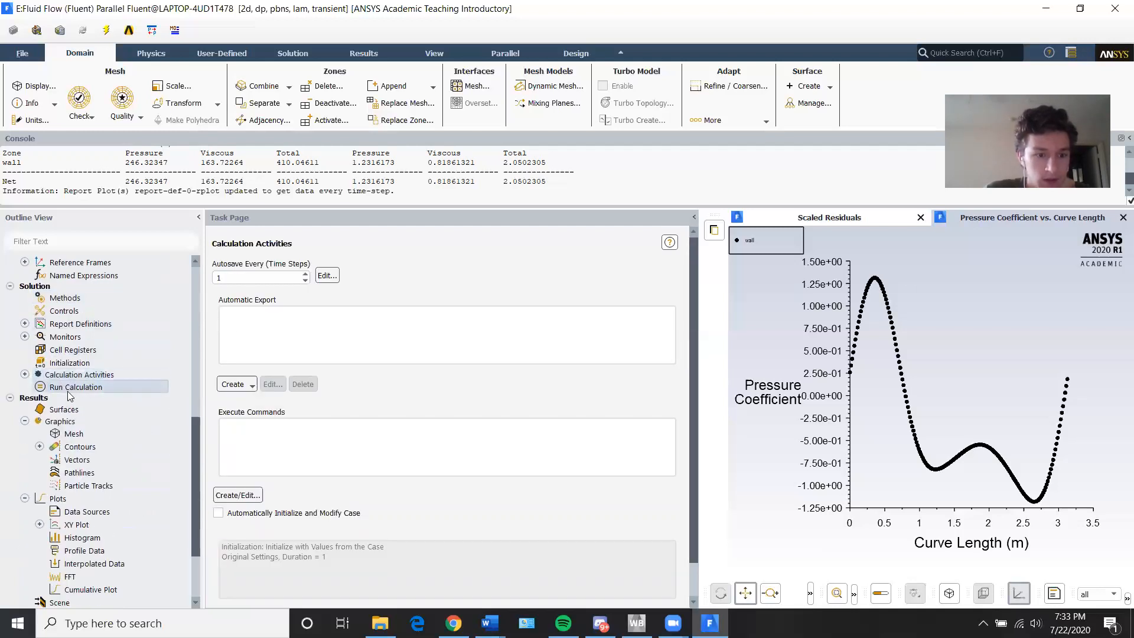
Step: Set the run calculation to 250 time steps, 50 max iterations per time step and a time step size of 0.01 s
left_click(72, 387)
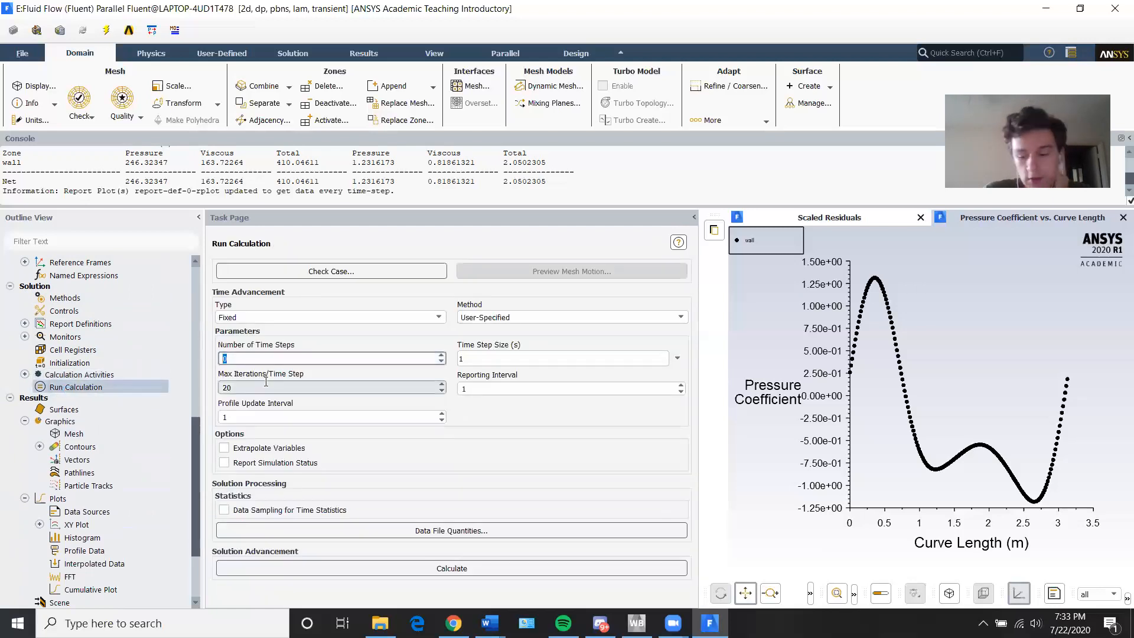
type("25")
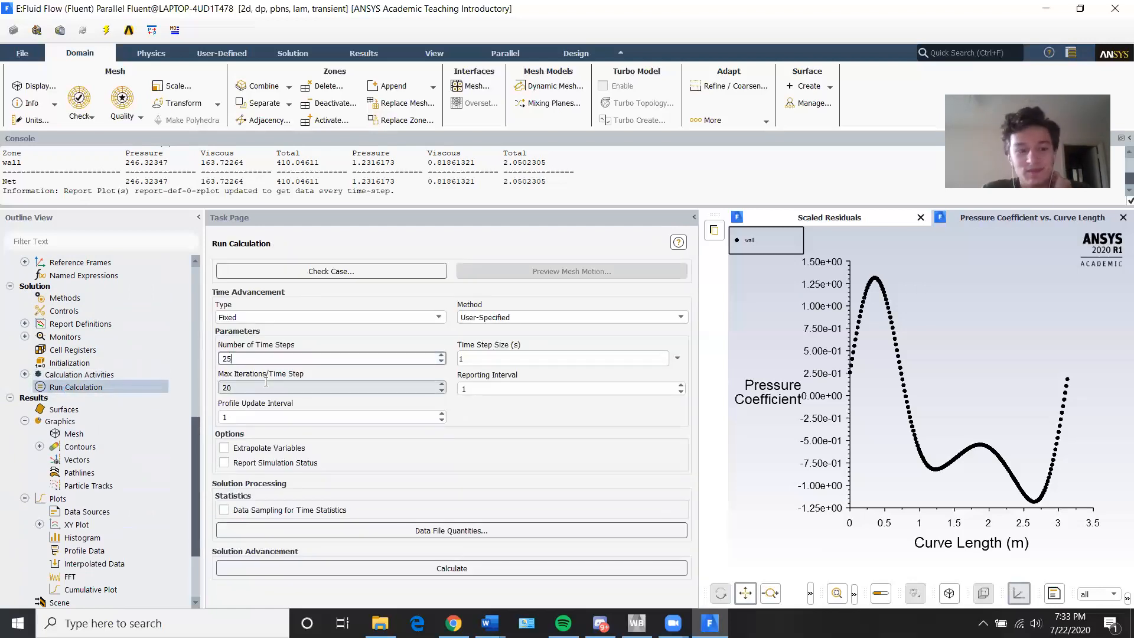
double_click(262, 387)
type("50")
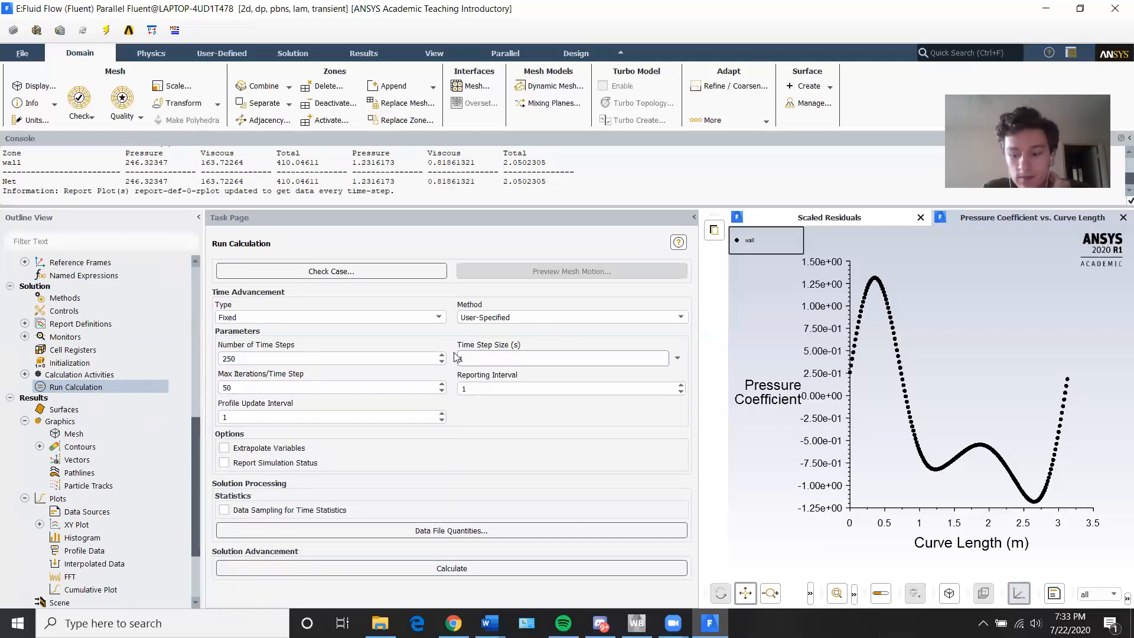
type(".0")
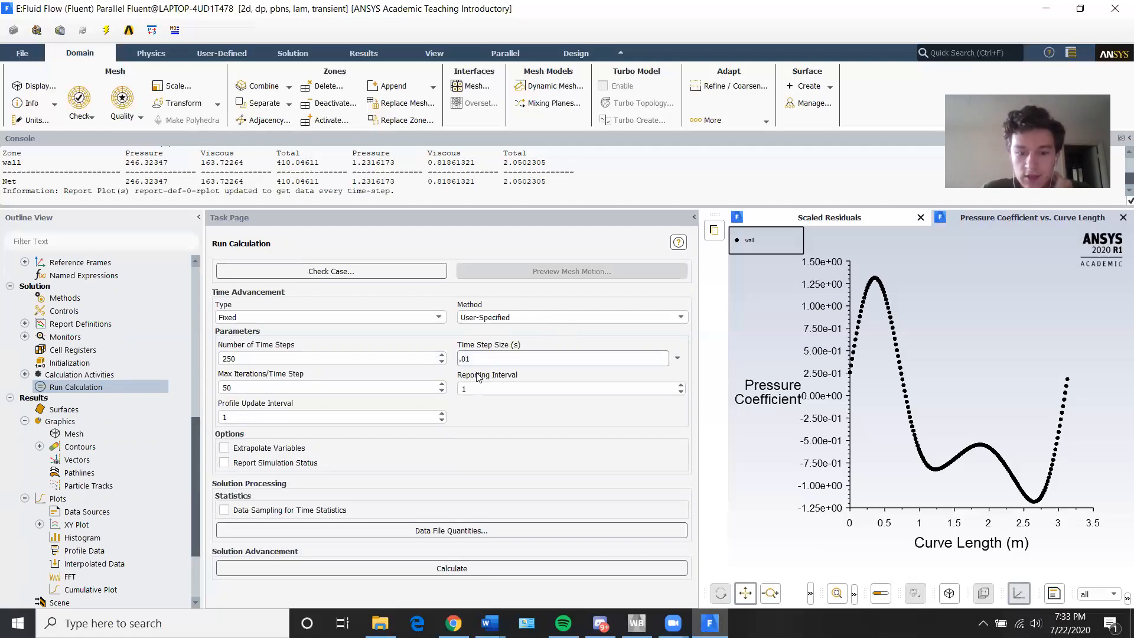
Step: Review the time step size, the number of time steps and the max iterations per time step
left_click_drag(476, 359, 450, 358)
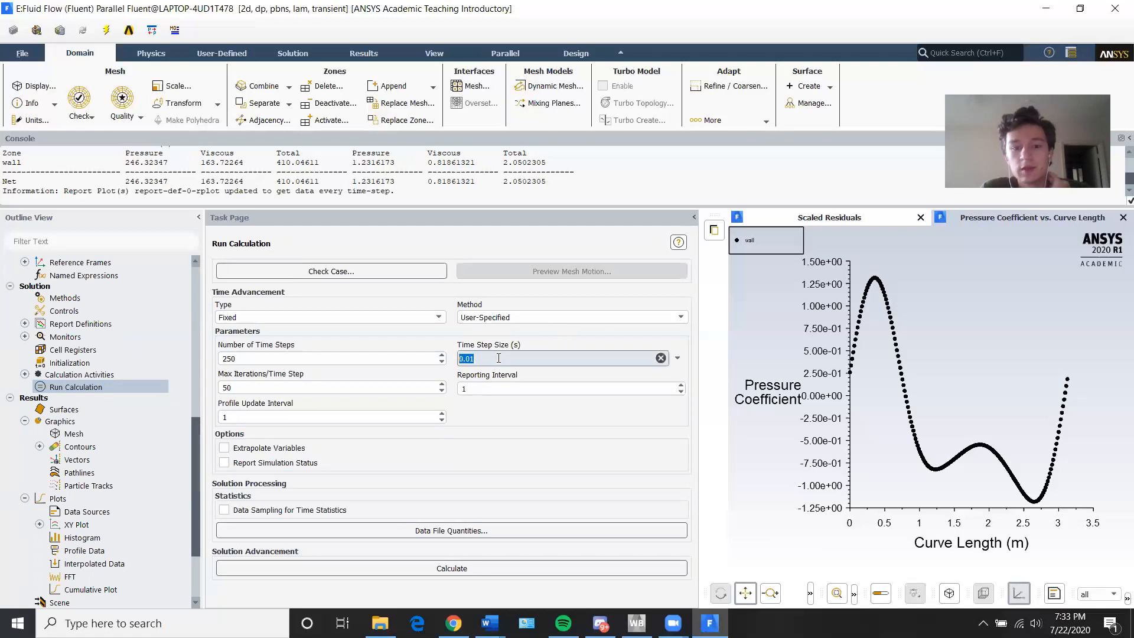
left_click(480, 359)
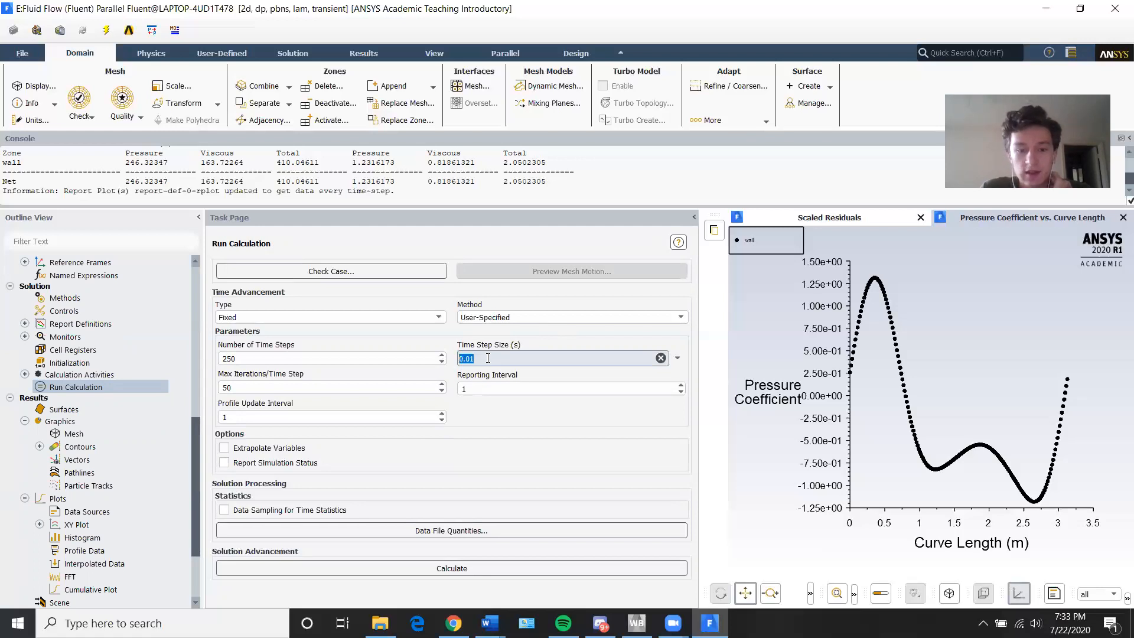
left_click_drag(235, 358, 220, 359)
mouse_move(480, 362)
left_mouse_down()
mouse_move(449, 366)
mouse_move(486, 356)
mouse_move(458, 358)
left_mouse_up()
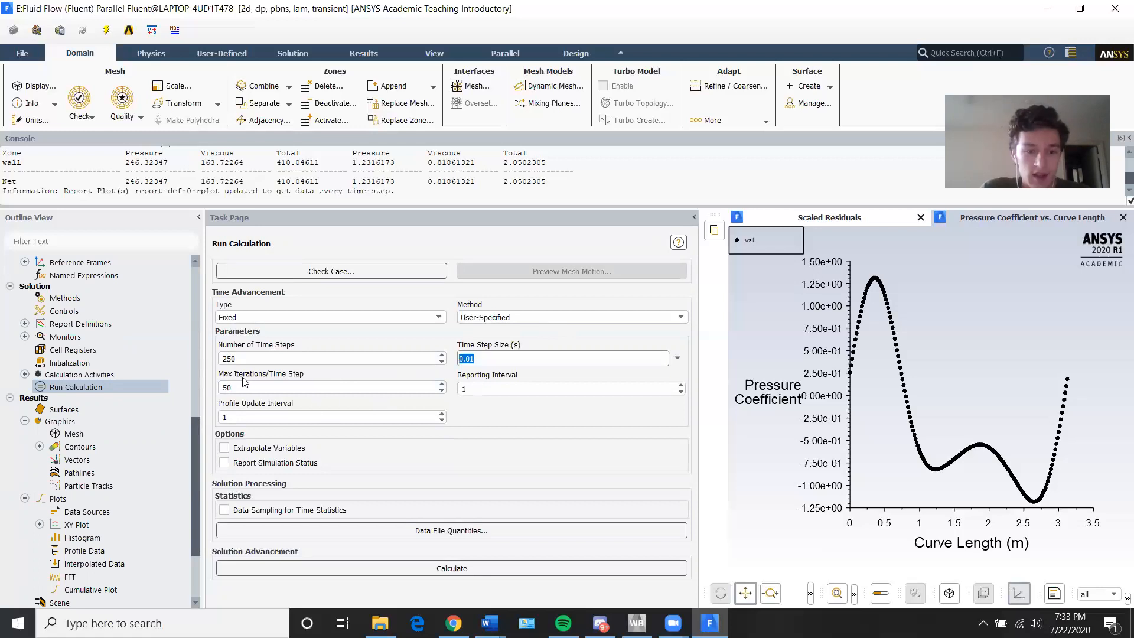
left_click_drag(249, 385, 220, 388)
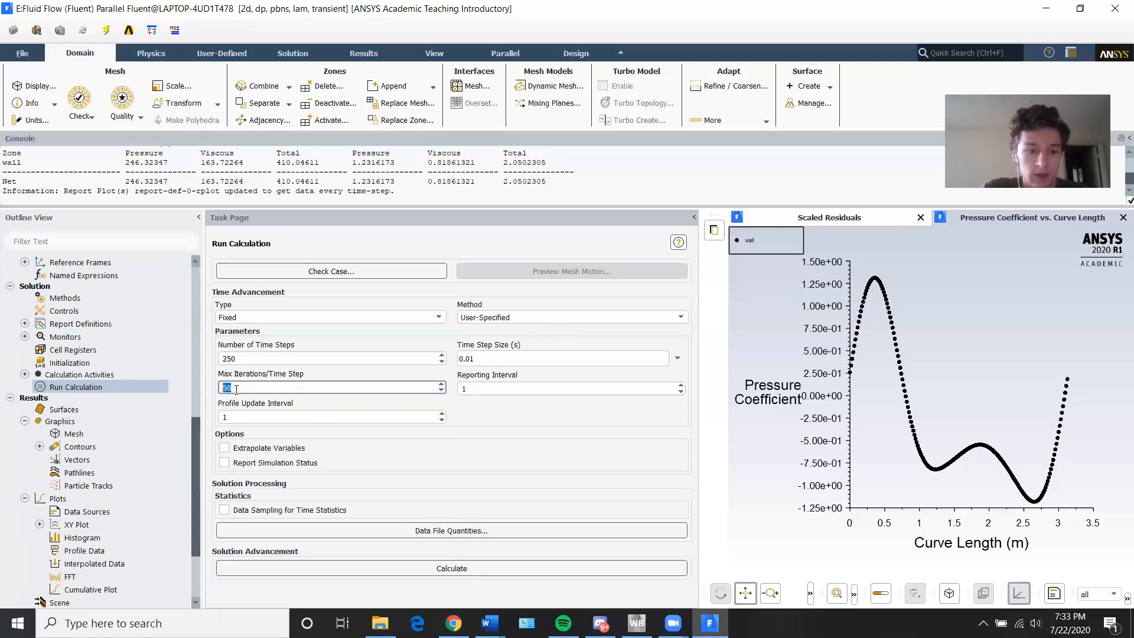
left_click(235, 359)
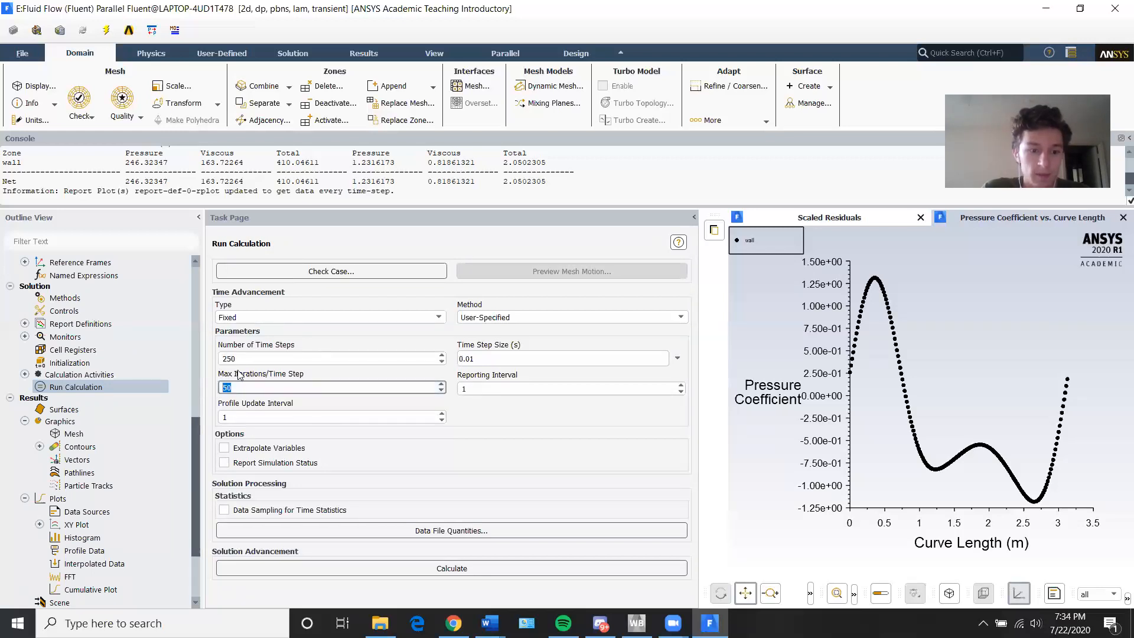
left_click_drag(237, 359, 199, 361)
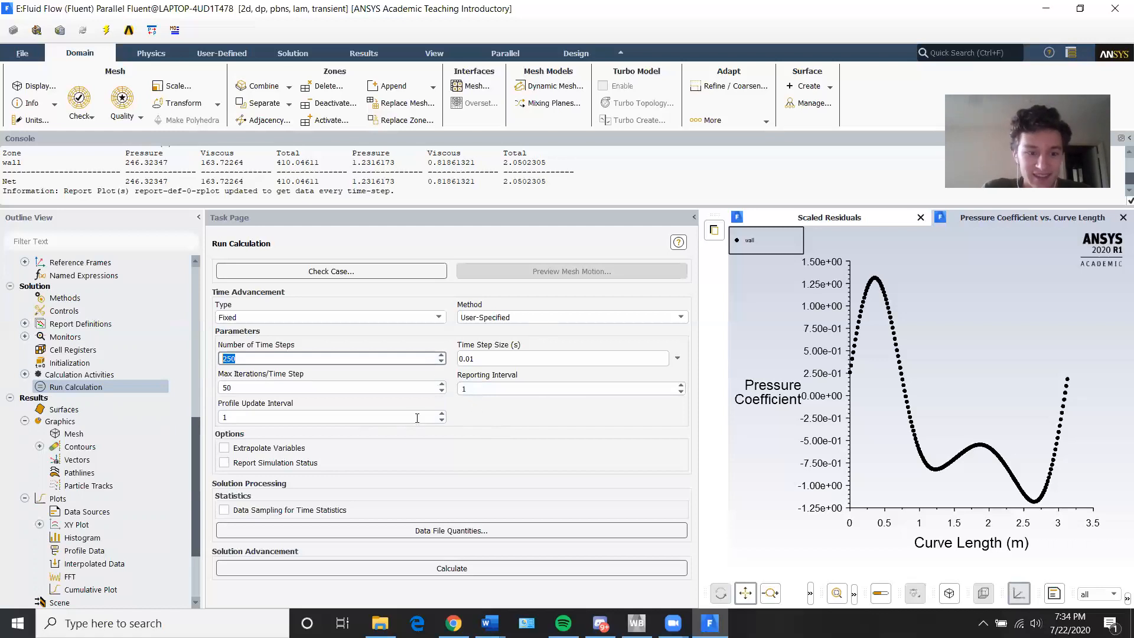
Step: Initialize the case and start the transient calculation
left_click(464, 567)
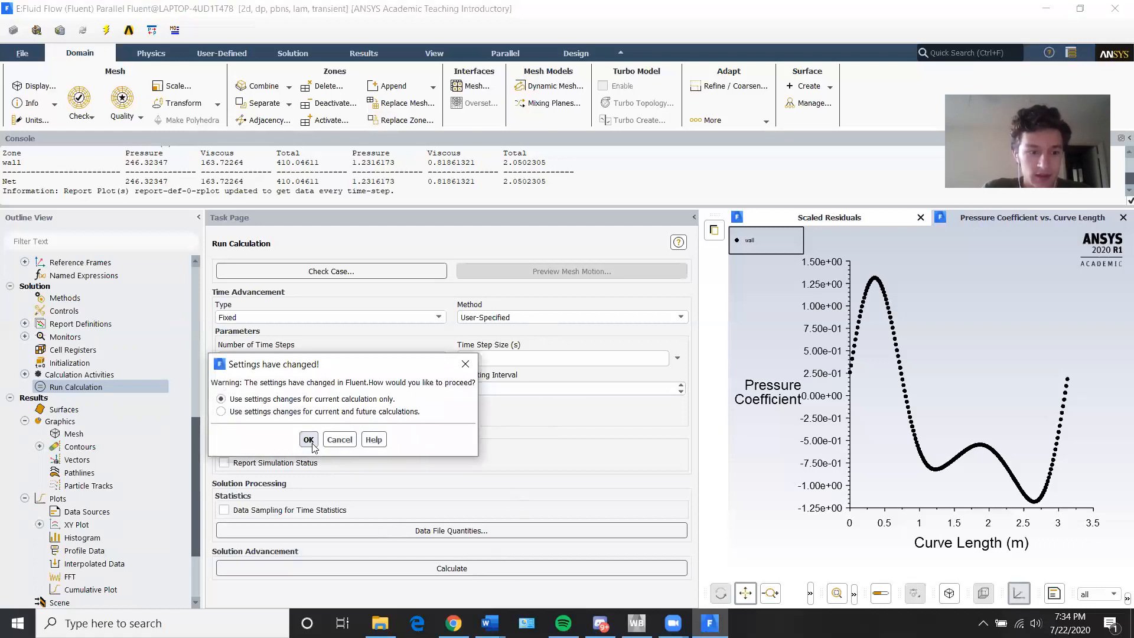
left_click(339, 440)
right_click(64, 390)
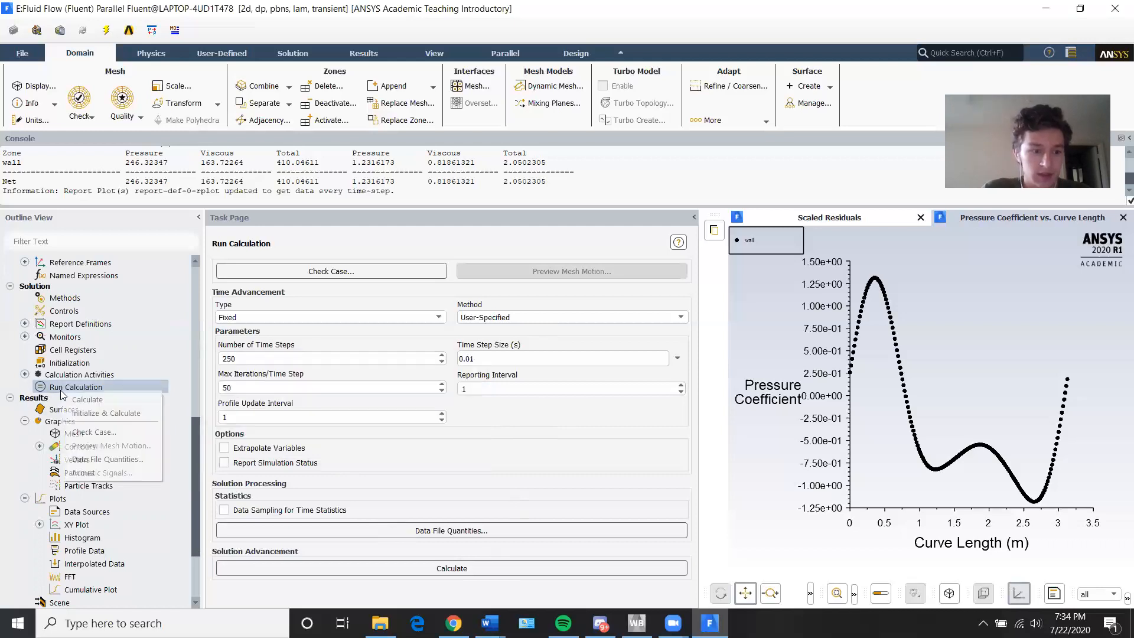
left_click(106, 413)
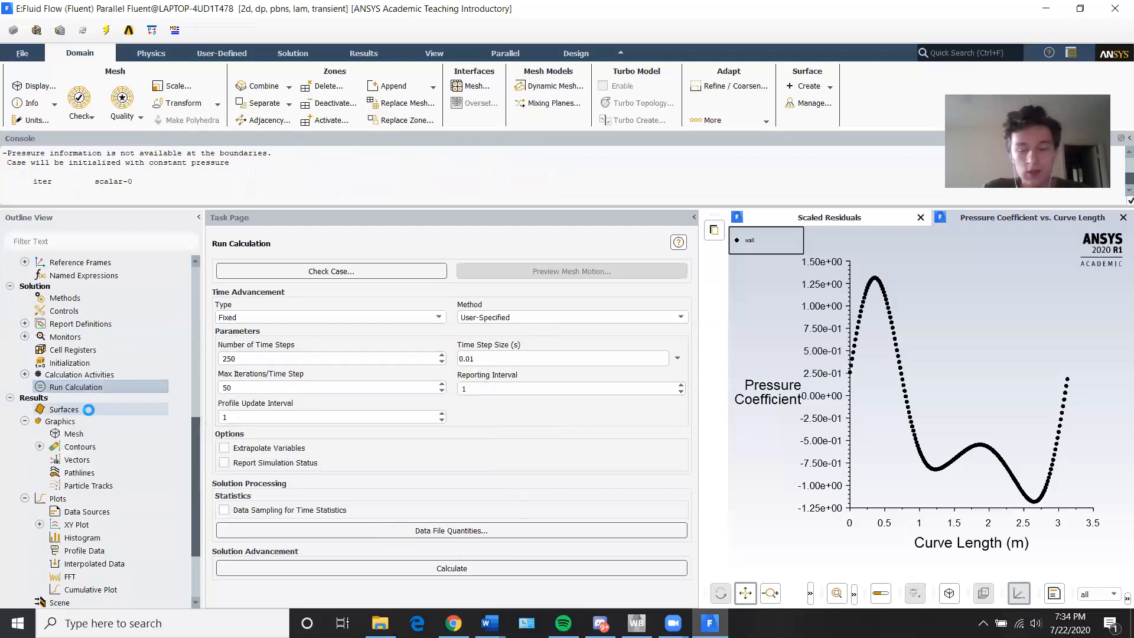
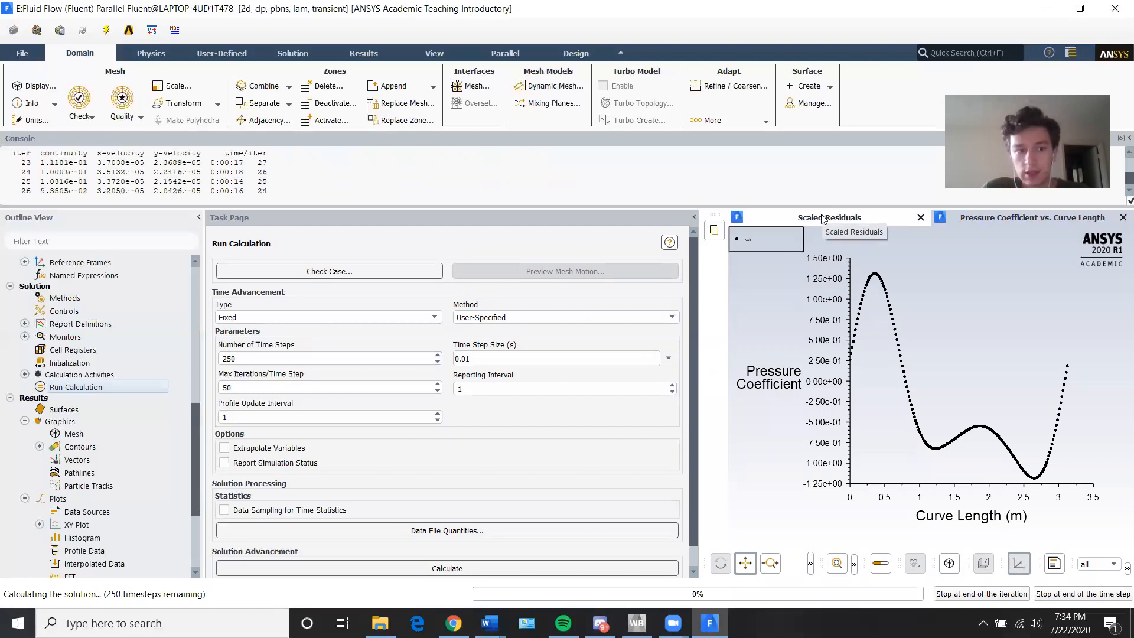
Step: Display the scaled residuals plot, then stop the calculation at the end of the iteration
left_click(842, 221)
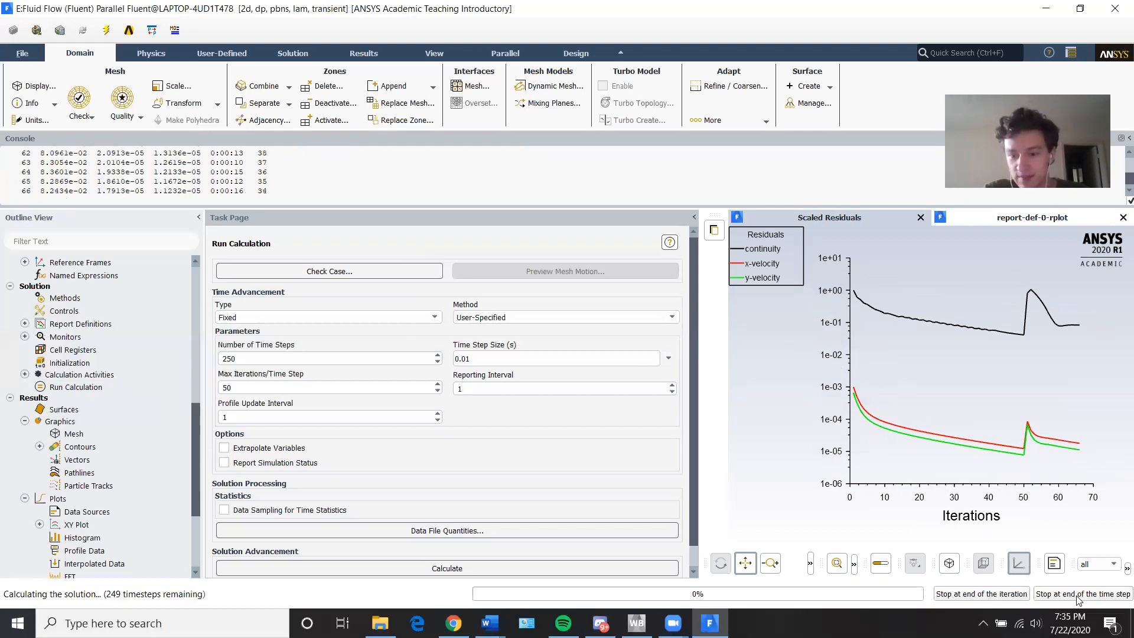
left_click(1008, 598)
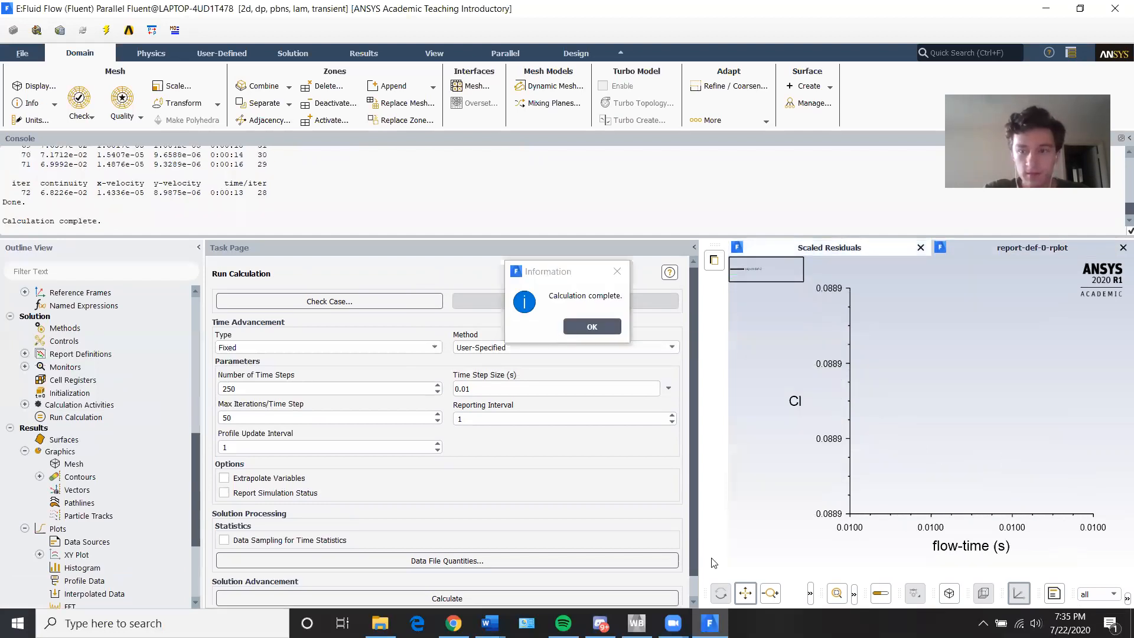
left_click(577, 326)
Step: Quit Fluent, using the settings changes for the current calculation only
left_click(1115, 8)
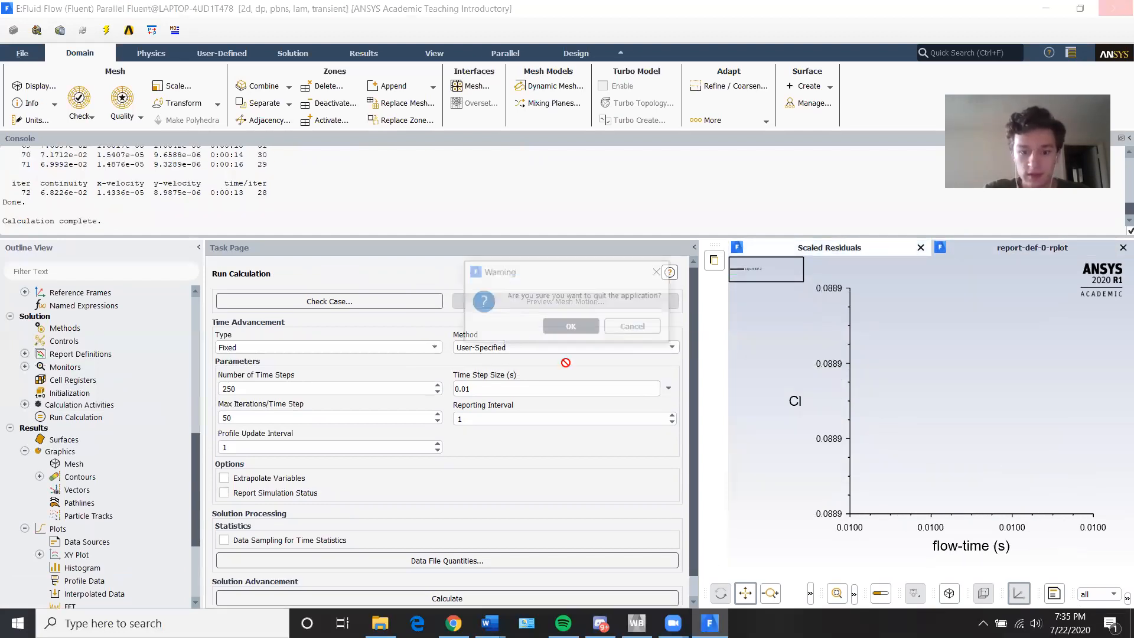
key("Return")
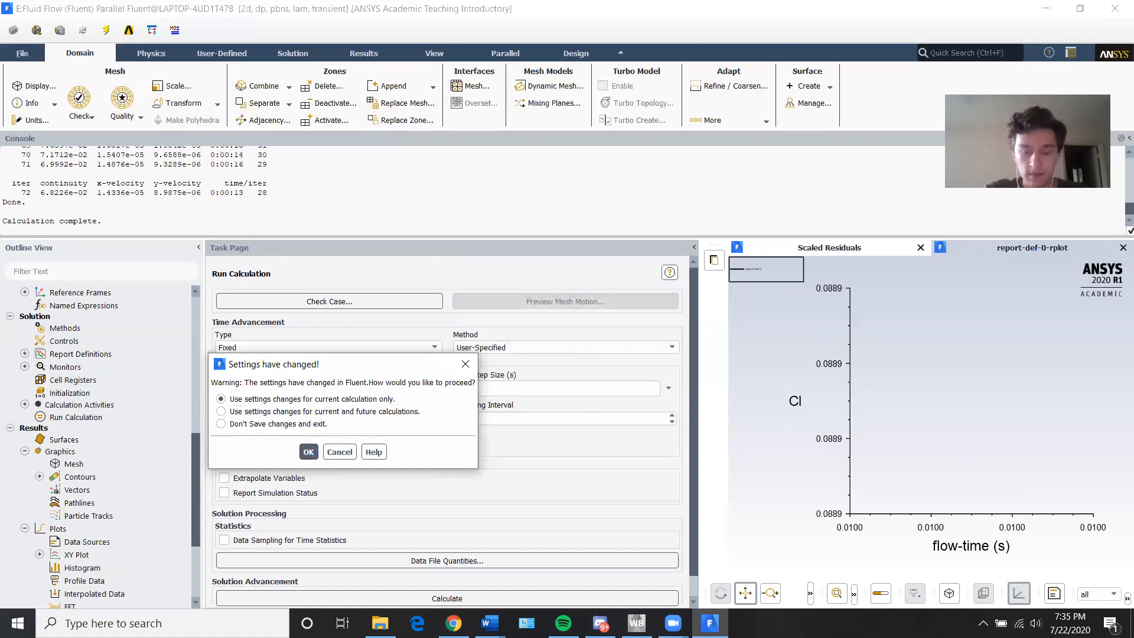
key("Return")
Step: Switch to Workbench and look through the analysis systems in the project schematic
key("alt+Tab")
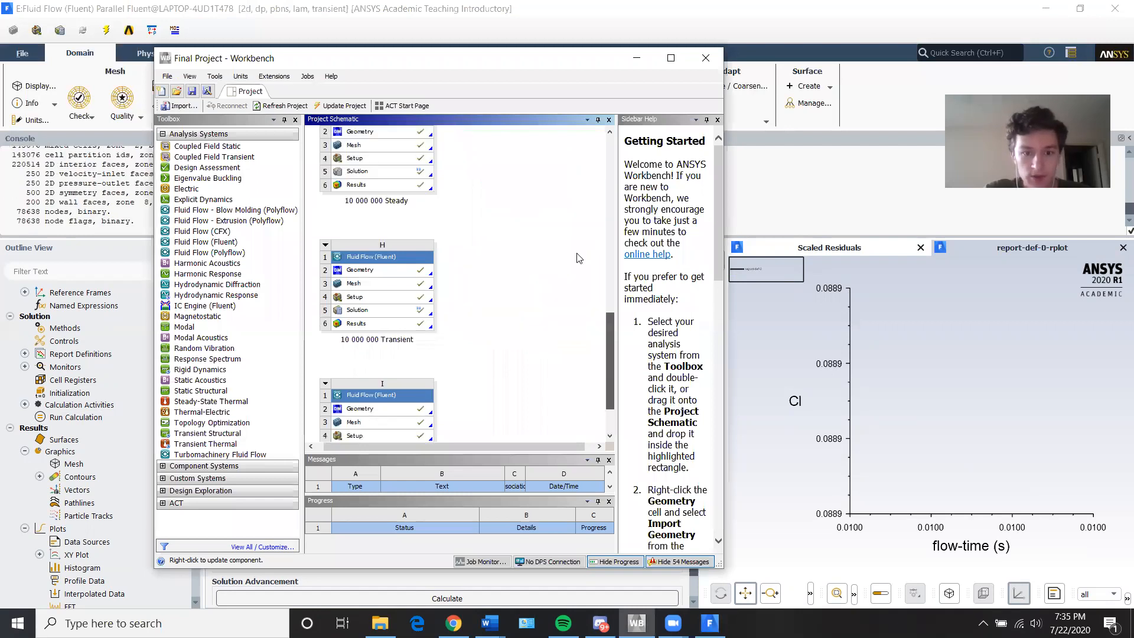
scroll(584, 283, "down", 2)
scroll(570, 207, "up", 5)
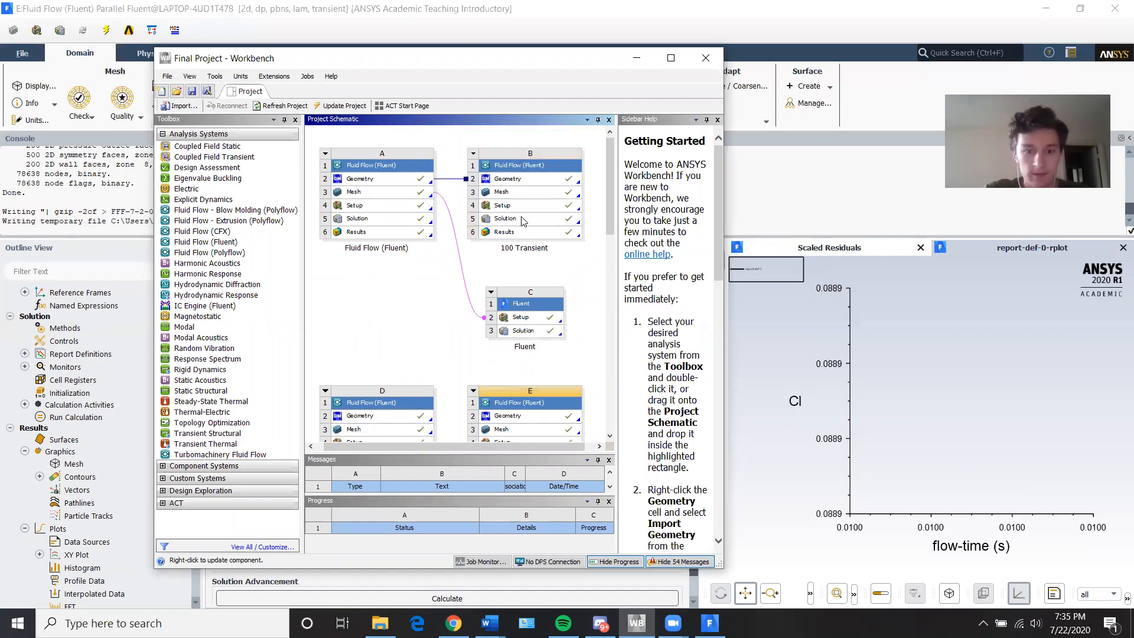
Step: Open the Solution of the 100 Transient system in Fluent and display contour-2, the filled velocity magnitude contours, around the cylinder
double_click(522, 221)
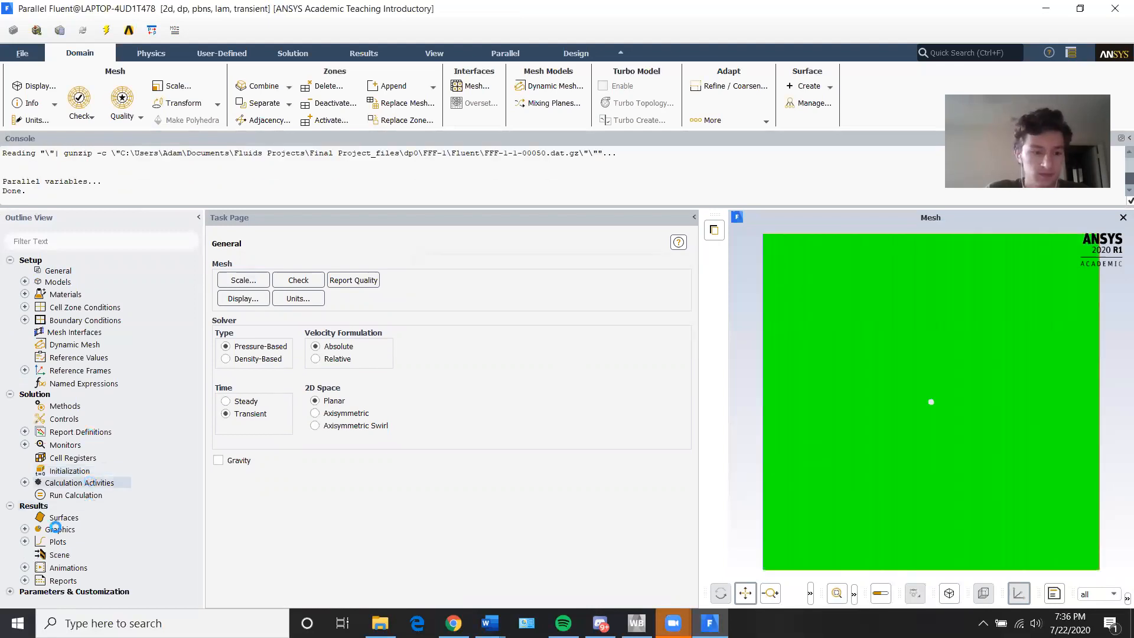
left_click(45, 552)
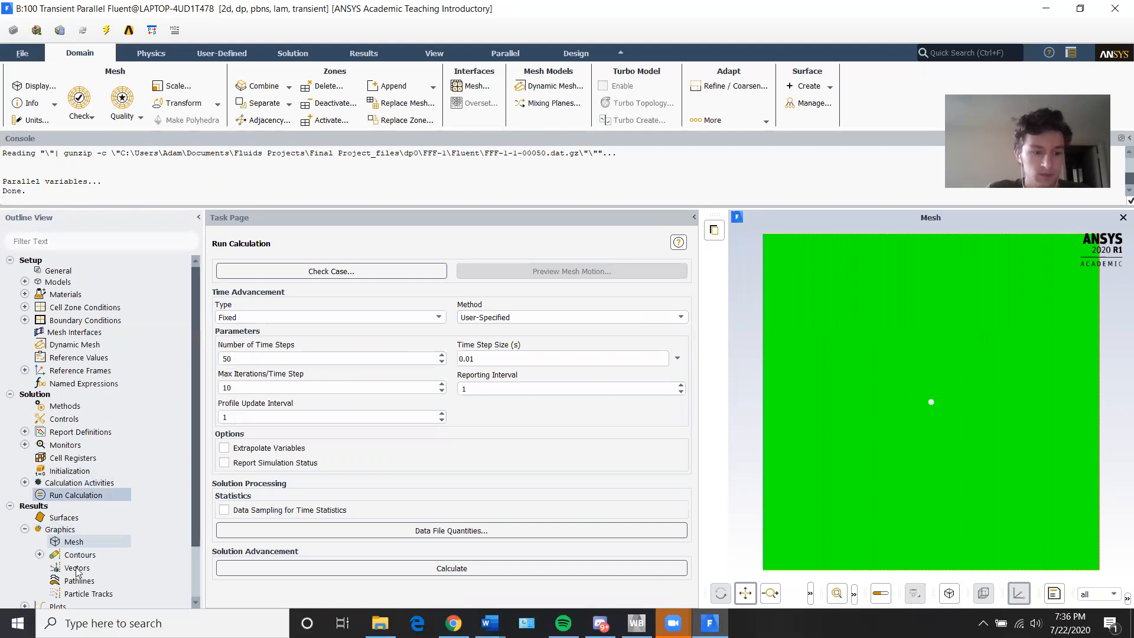
double_click(126, 562)
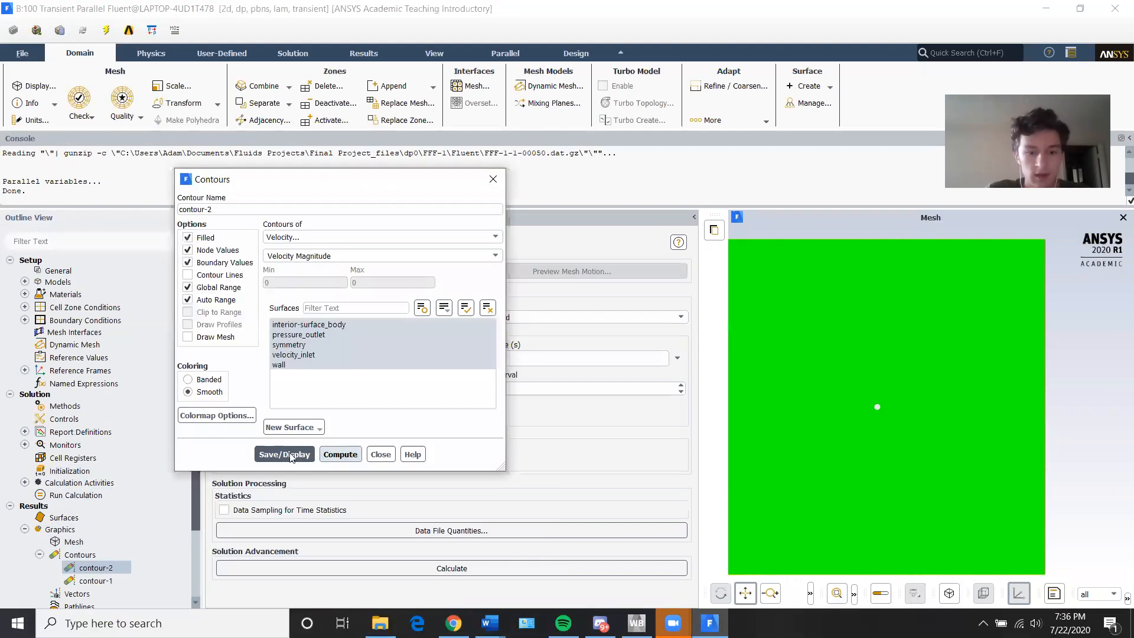
left_click(285, 454)
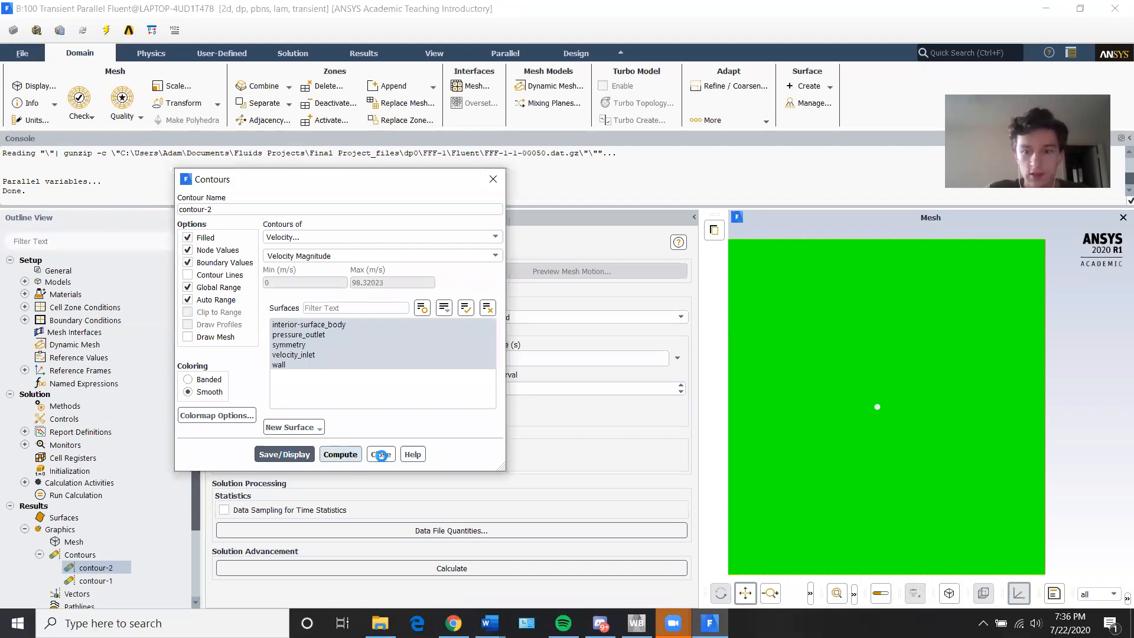
left_click(382, 454)
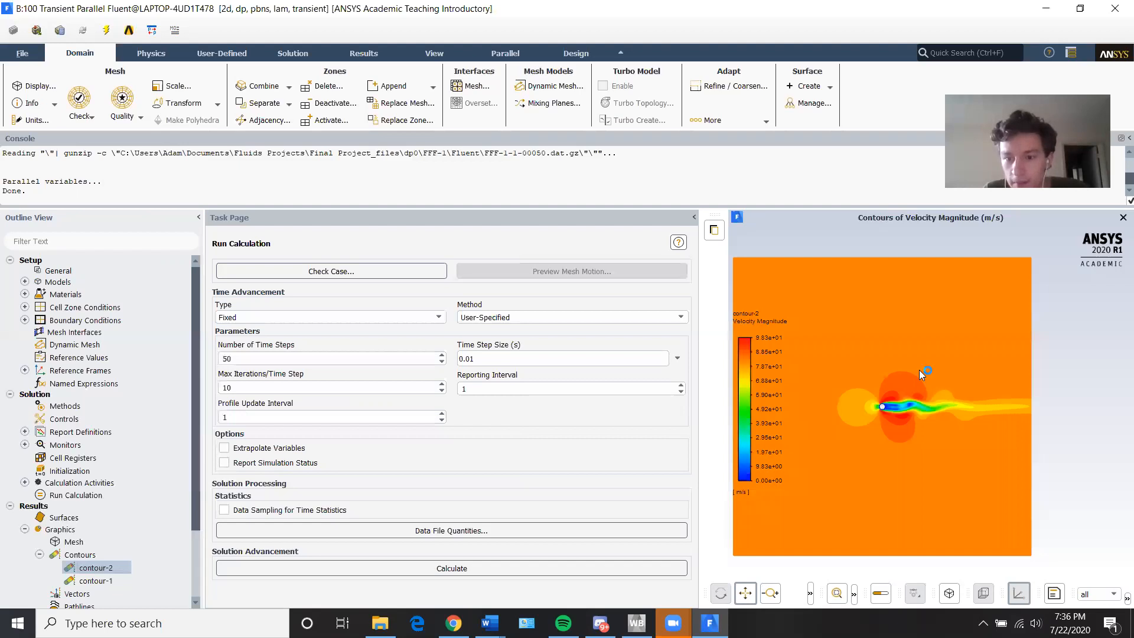
scroll(919, 370, "up", 5)
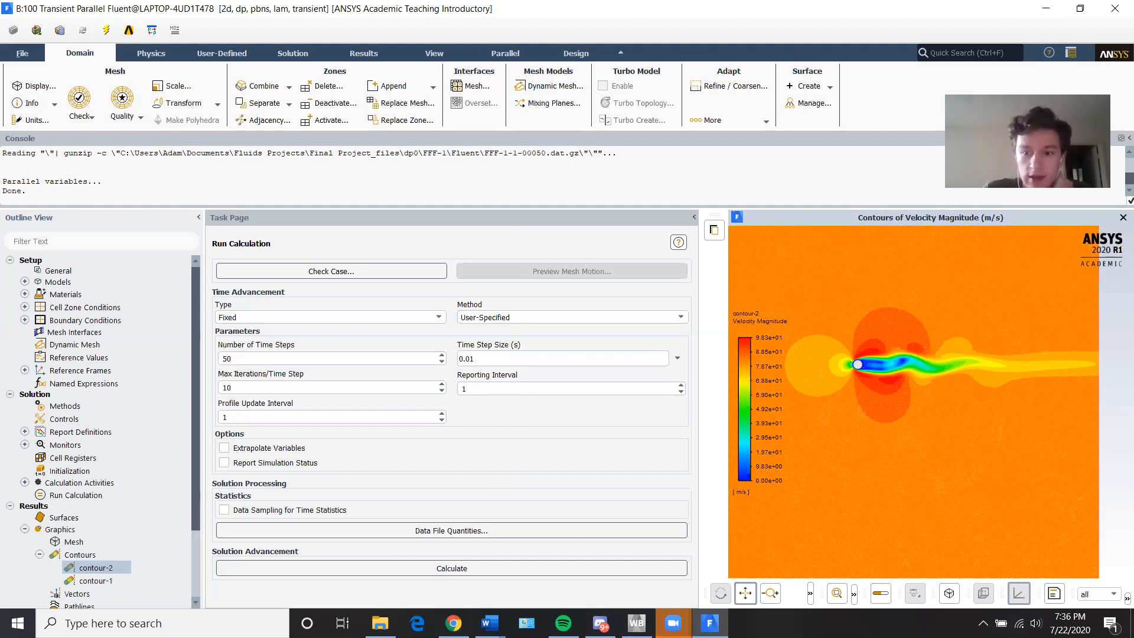
Step: Quit Fluent, return to Workbench and open the Results of the 100 Transient system in CFD-Post
left_click(1116, 10)
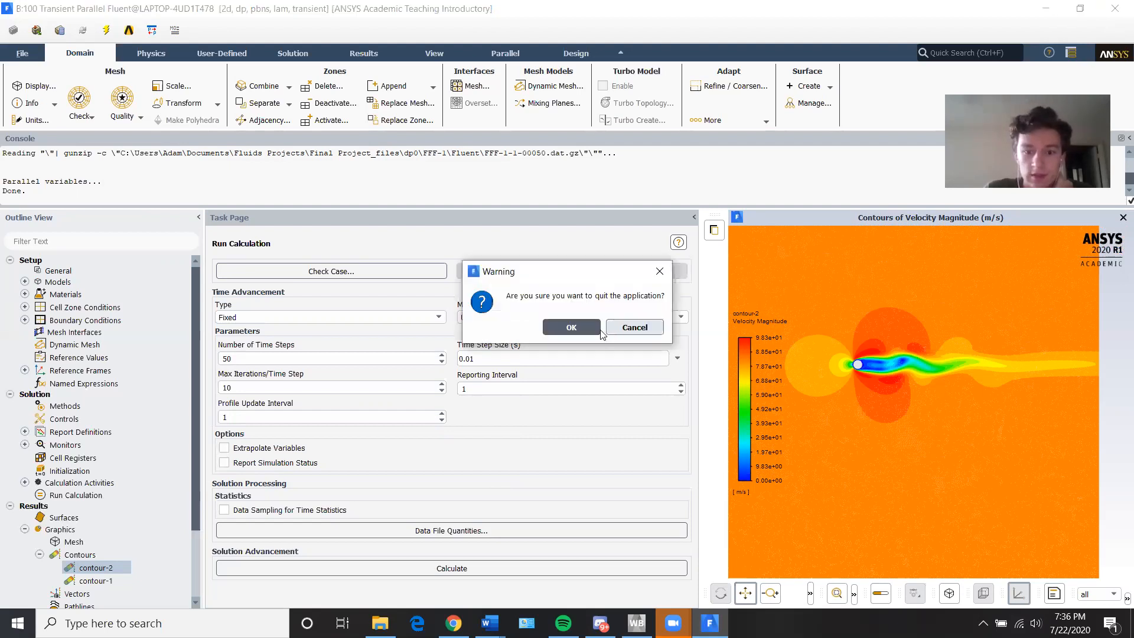
left_click(581, 329)
mouse_move(636, 623)
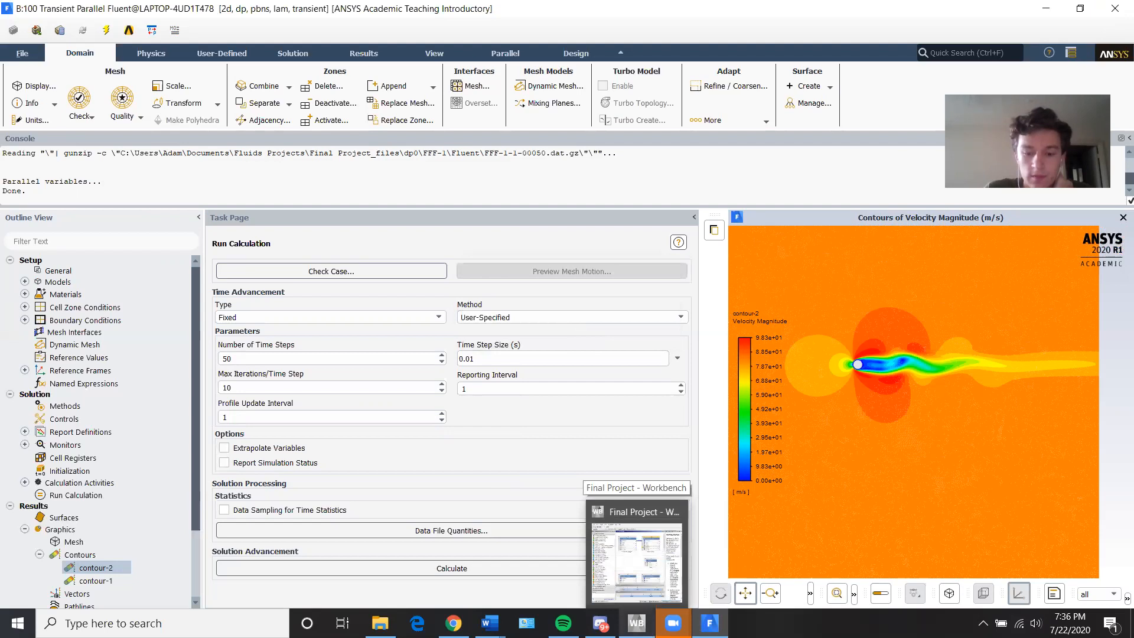
left_click(636, 561)
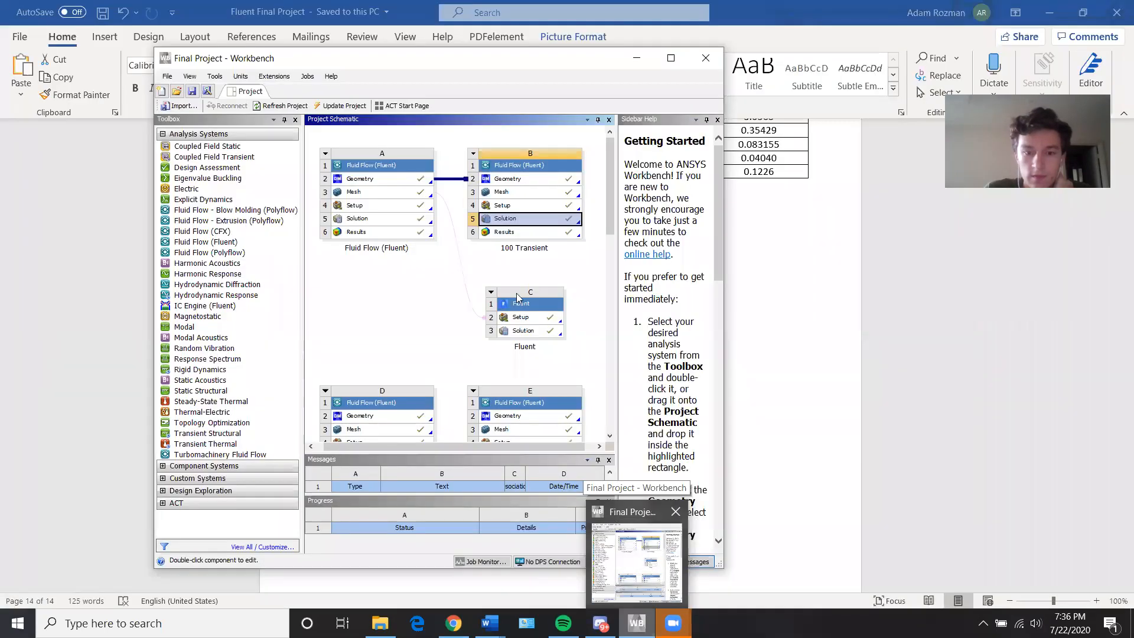
double_click(516, 233)
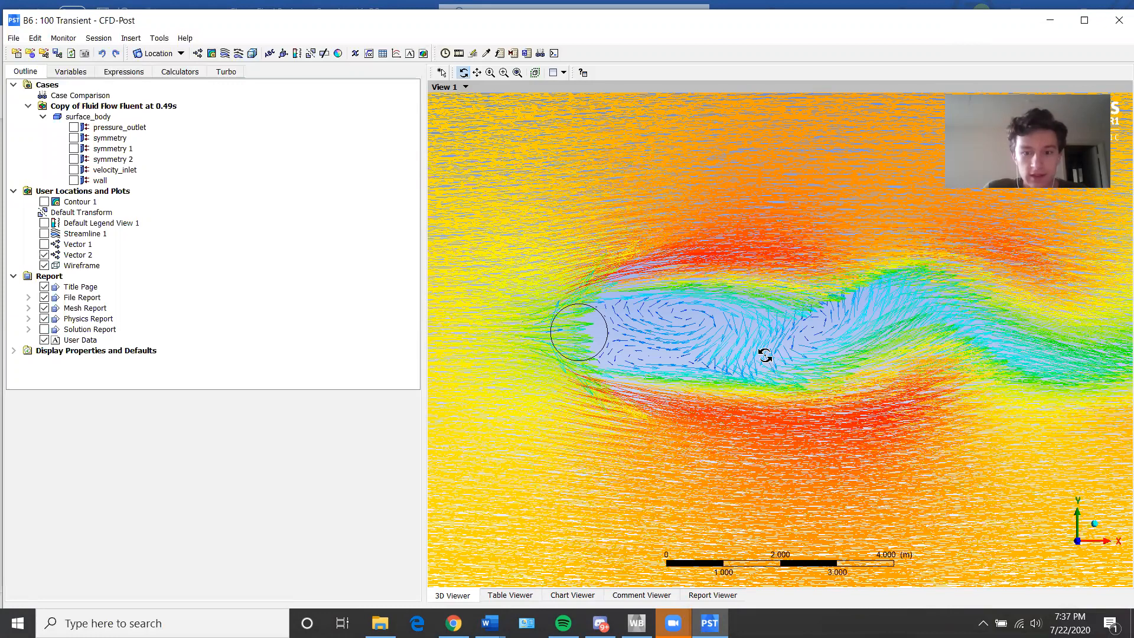
Step: Review the geometry settings and sampling options of Vector 2 and examine its velocity vectors in the cylinder's wake
left_click(71, 254)
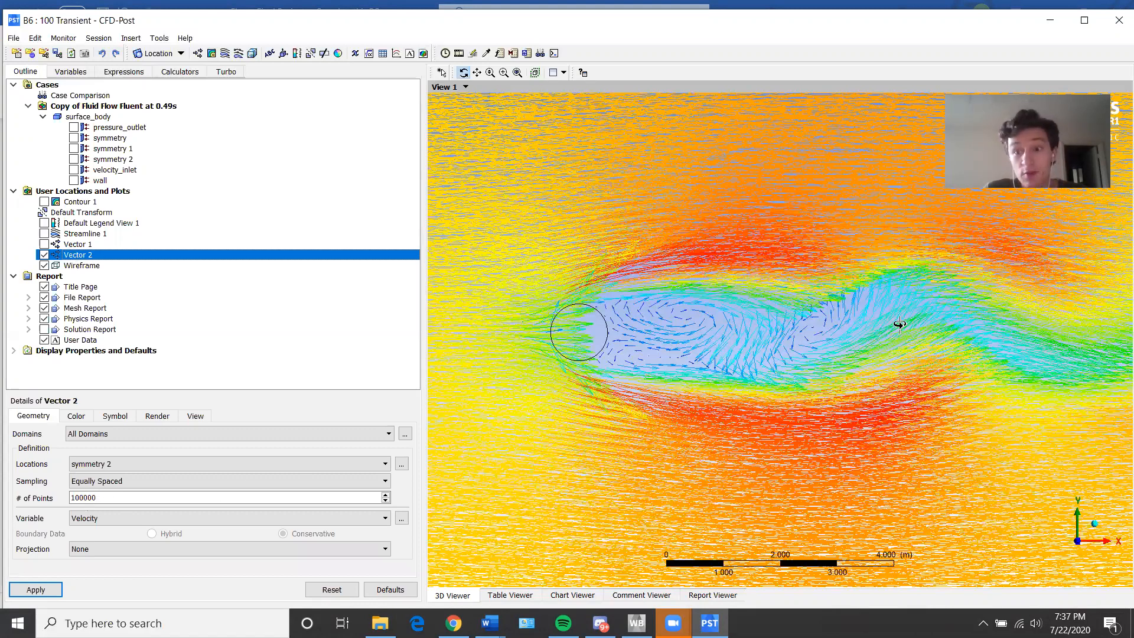
scroll(900, 324, "down", 5)
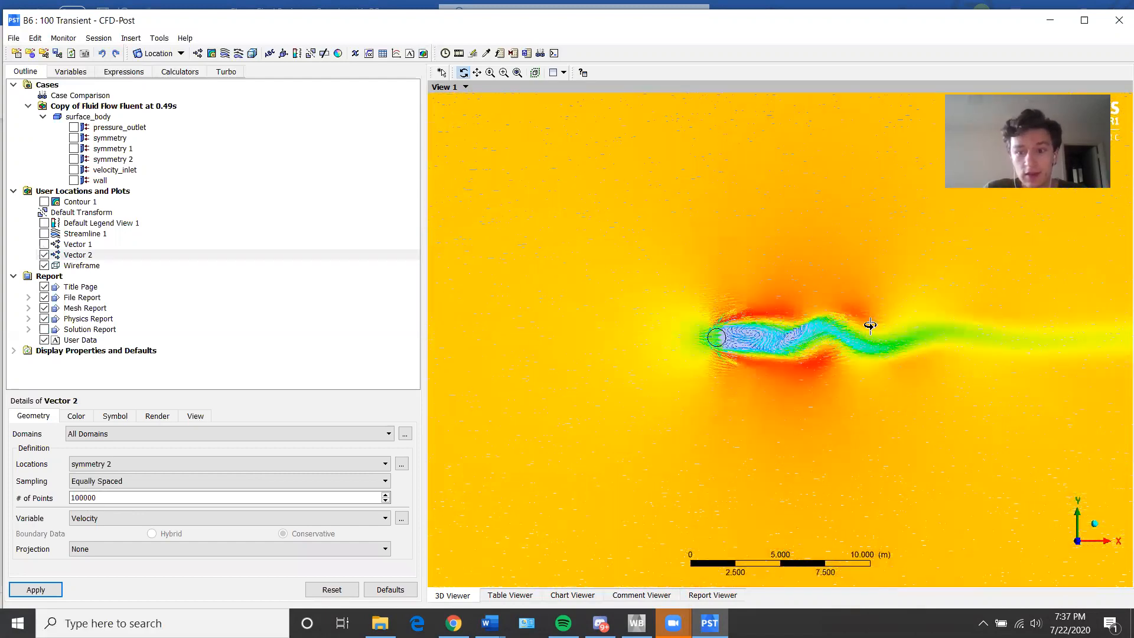
scroll(859, 334, "up", 4)
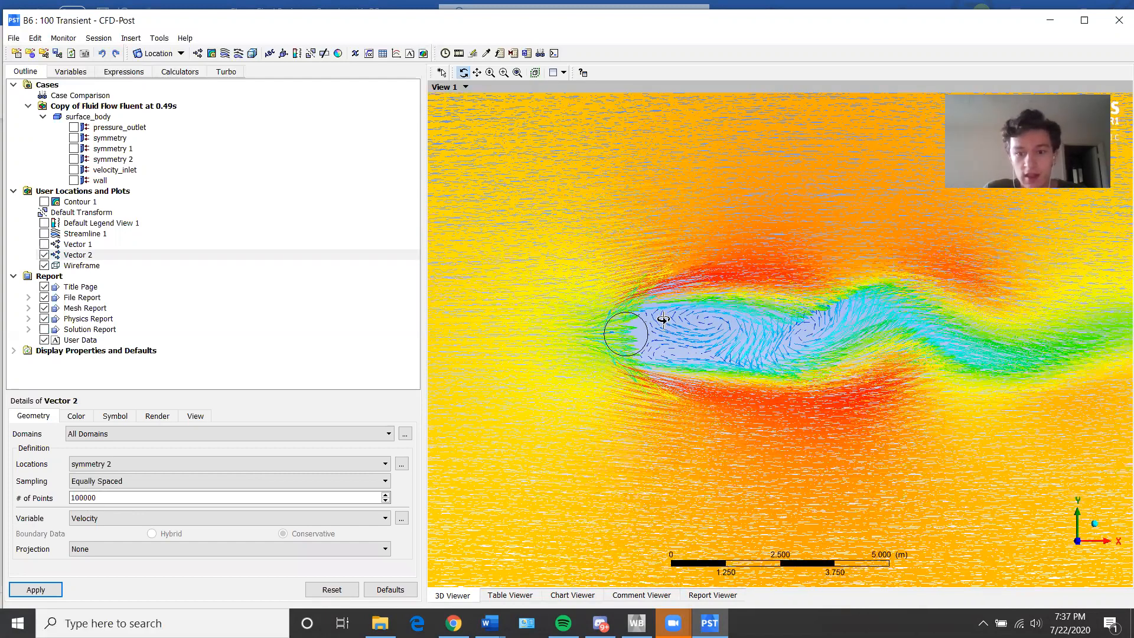
left_click(122, 480)
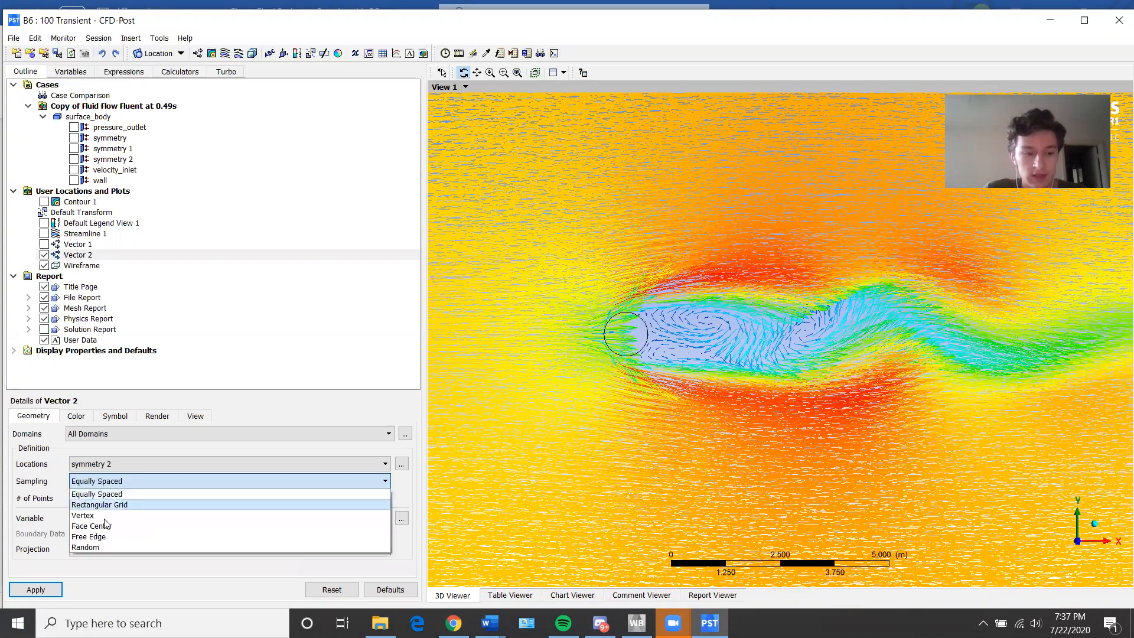
left_click(175, 451)
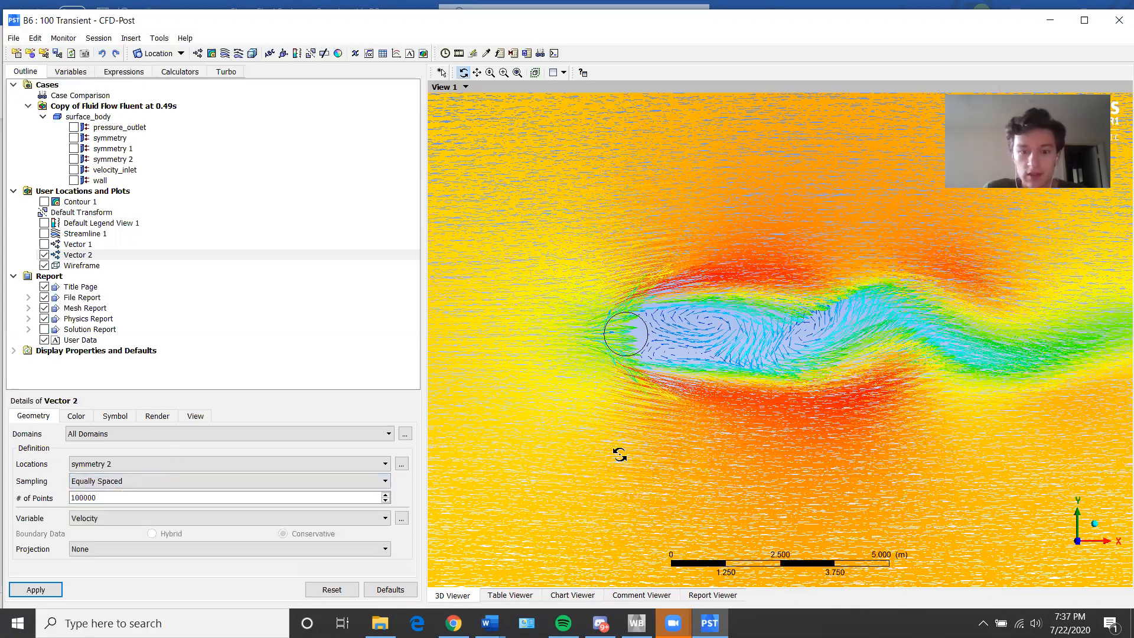
scroll(936, 362, "down", 3)
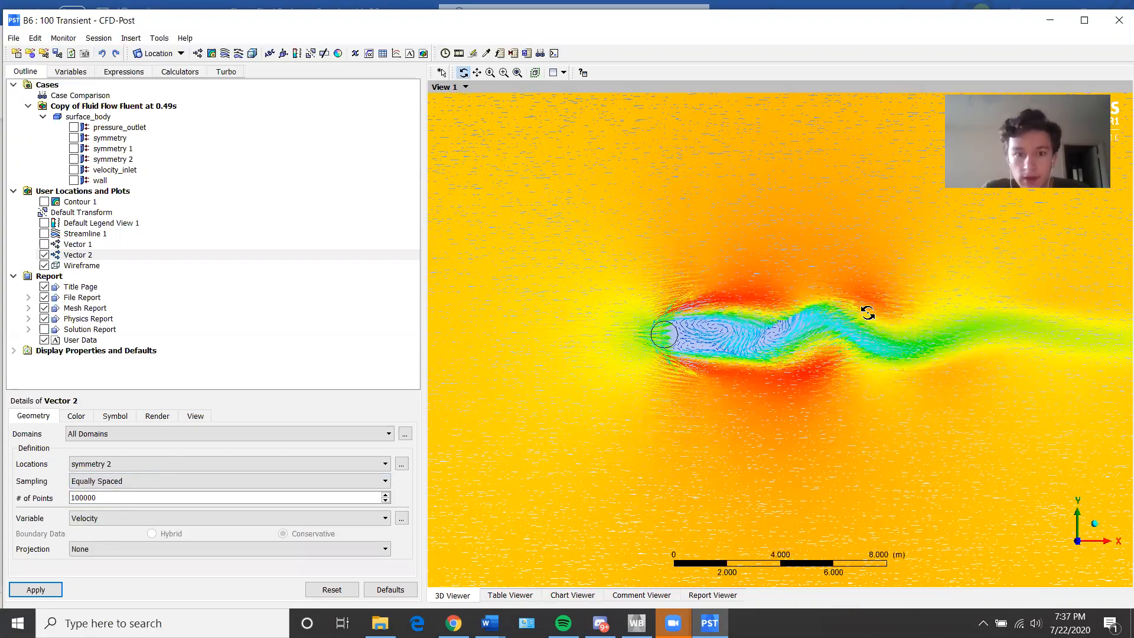
middle_click_drag(867, 313, 842, 316, "ctrl")
Step: Load the results of time step 43 at 0.43 s with the Timestep Selector
double_click(926, 30)
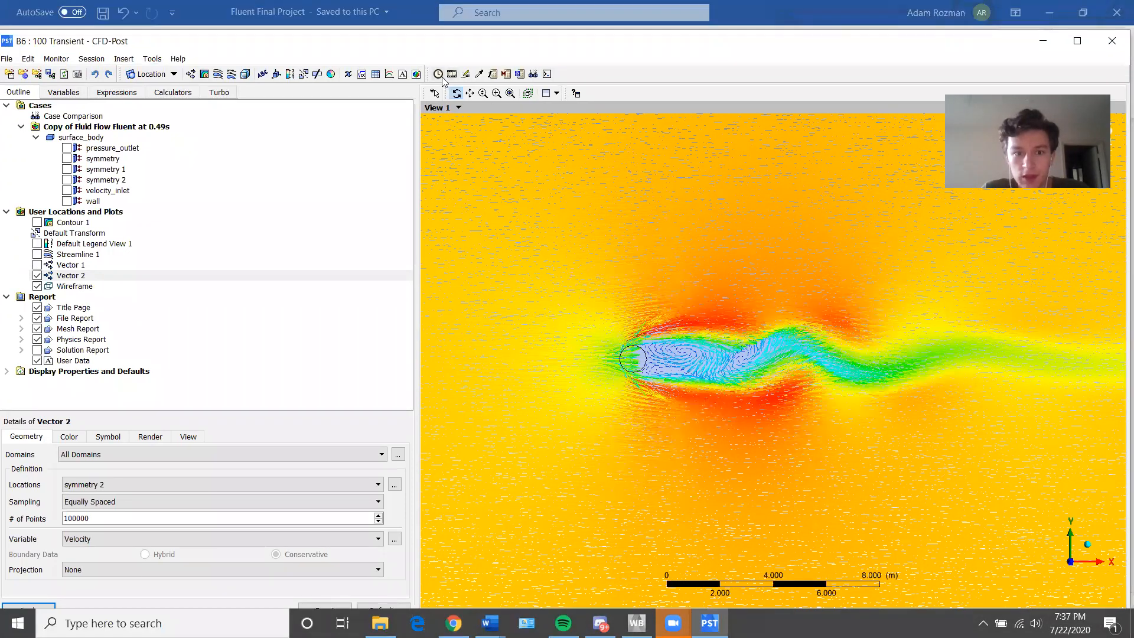
left_click(438, 74)
scroll(108, 359, "down", 1)
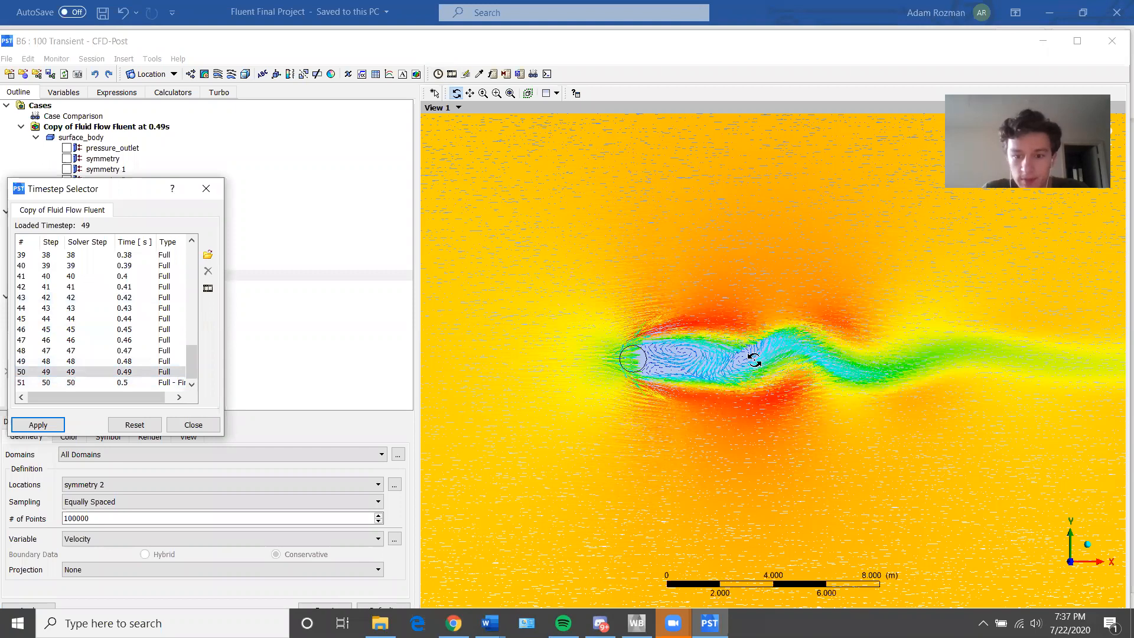
scroll(751, 359, "up", 1)
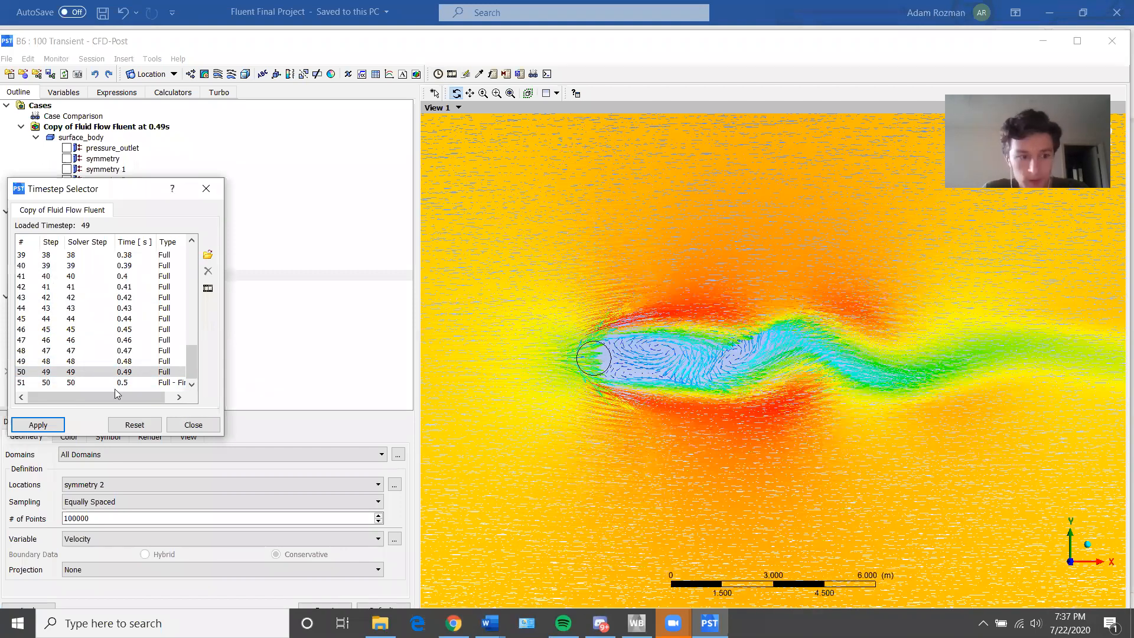
left_click(45, 307)
left_click(50, 425)
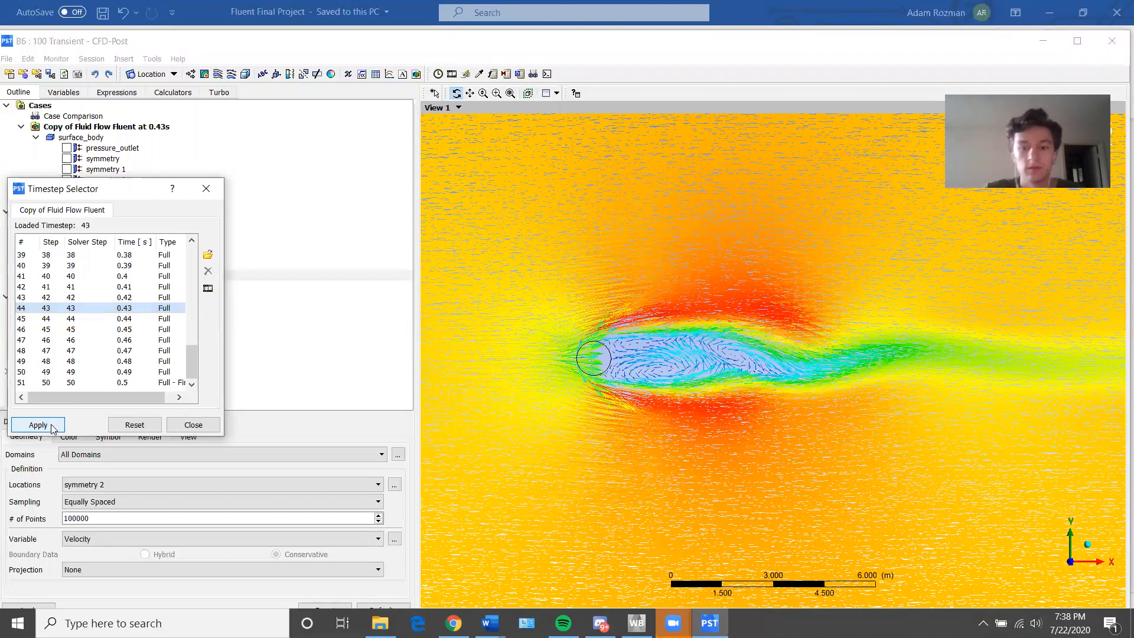
Step: Examine the velocity vectors in the cylinder's wake, realign the view to the XY plane, and close the Timestep Selector
scroll(742, 345, "up", 2)
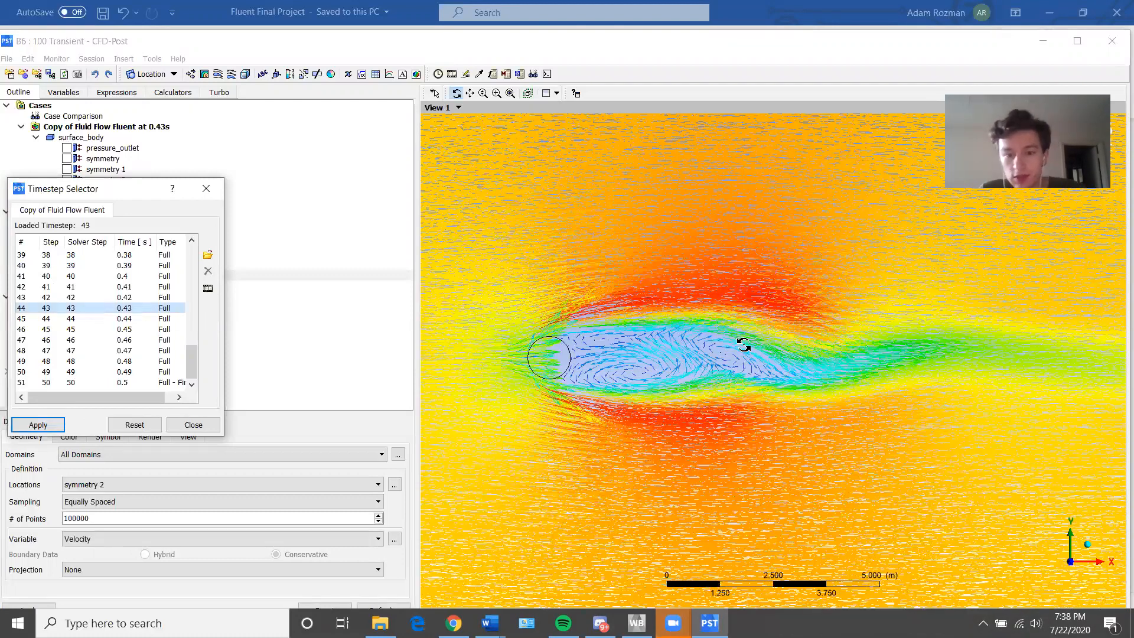
scroll(747, 339, "up", 5)
left_click(713, 366)
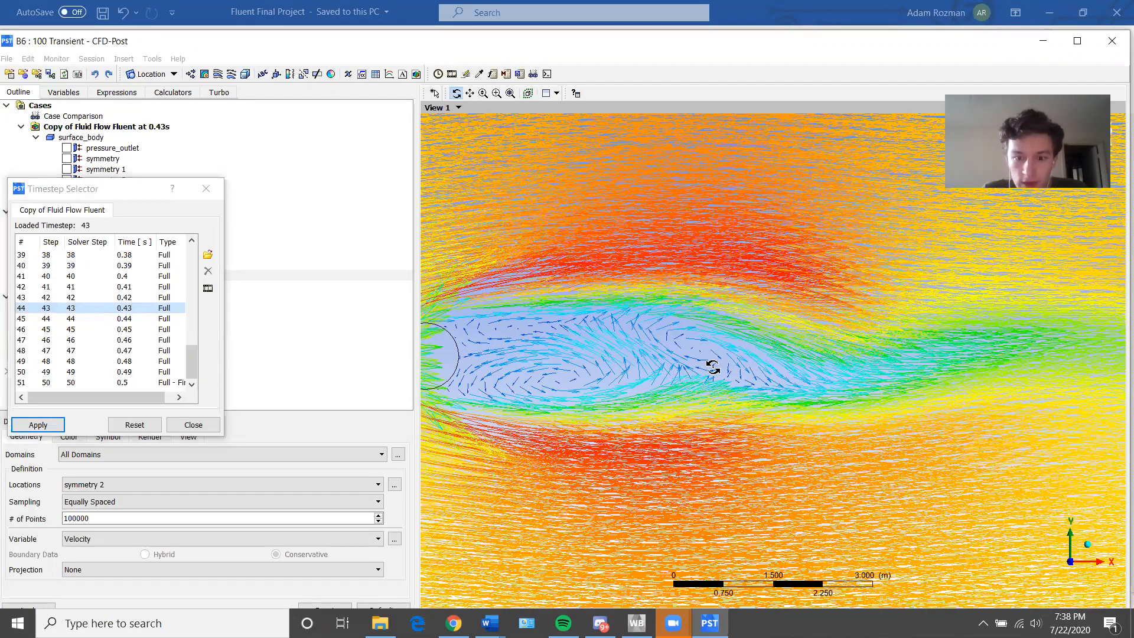
left_click_drag(713, 366, 669, 385)
scroll(669, 385, "up", 1)
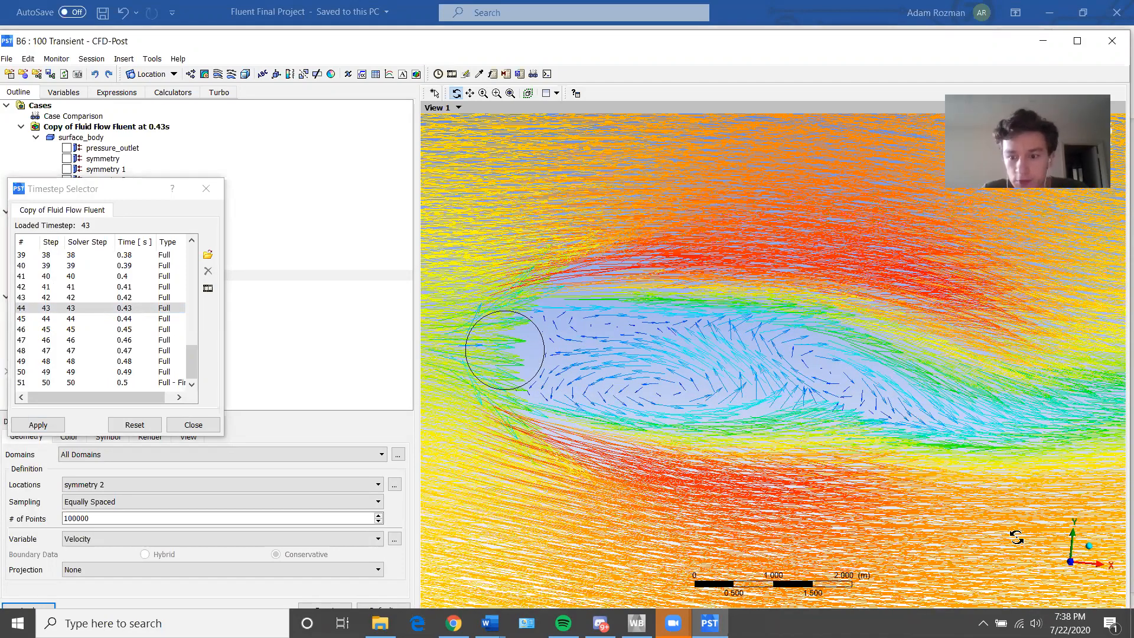
left_click(1071, 562)
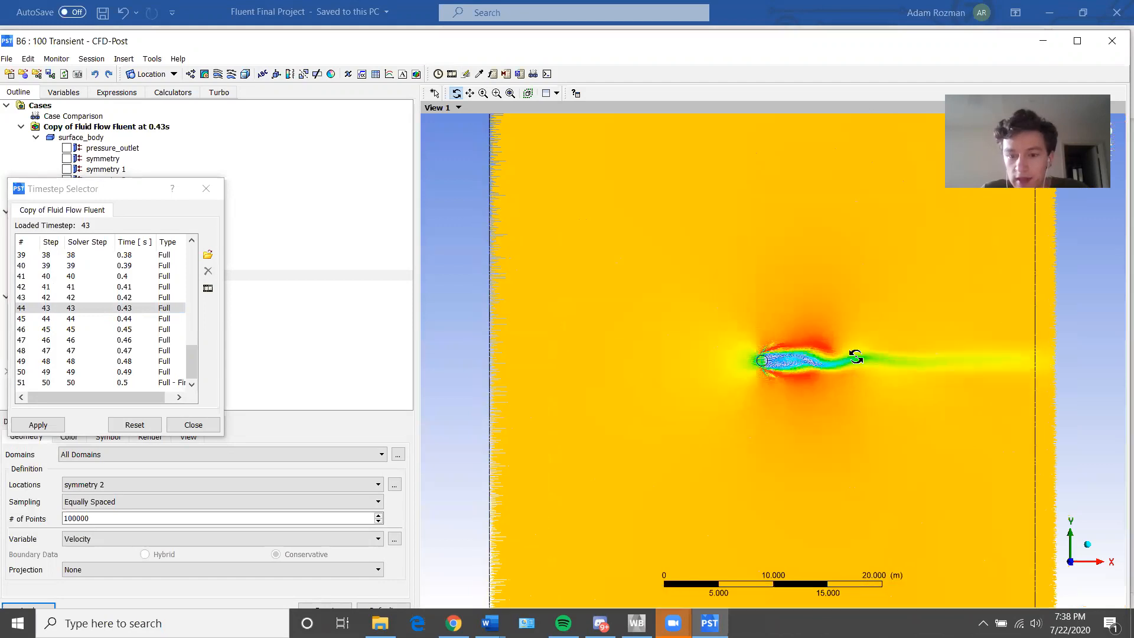
middle_click_drag(831, 358, 795, 354, "ctrl")
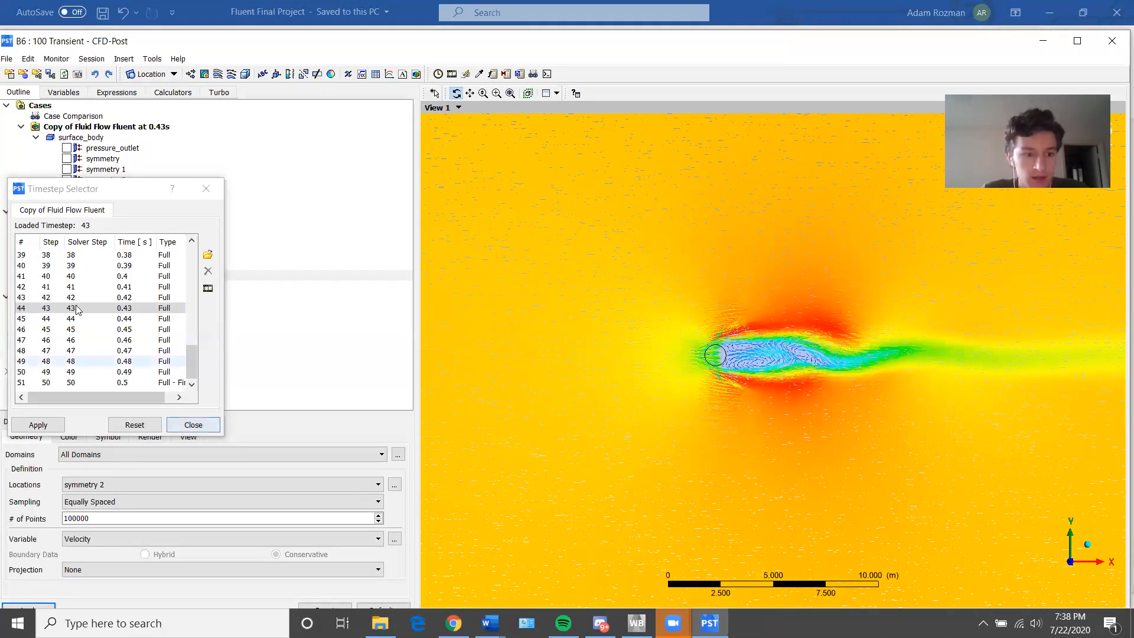
scroll(129, 349, "up", 10)
left_click(188, 425)
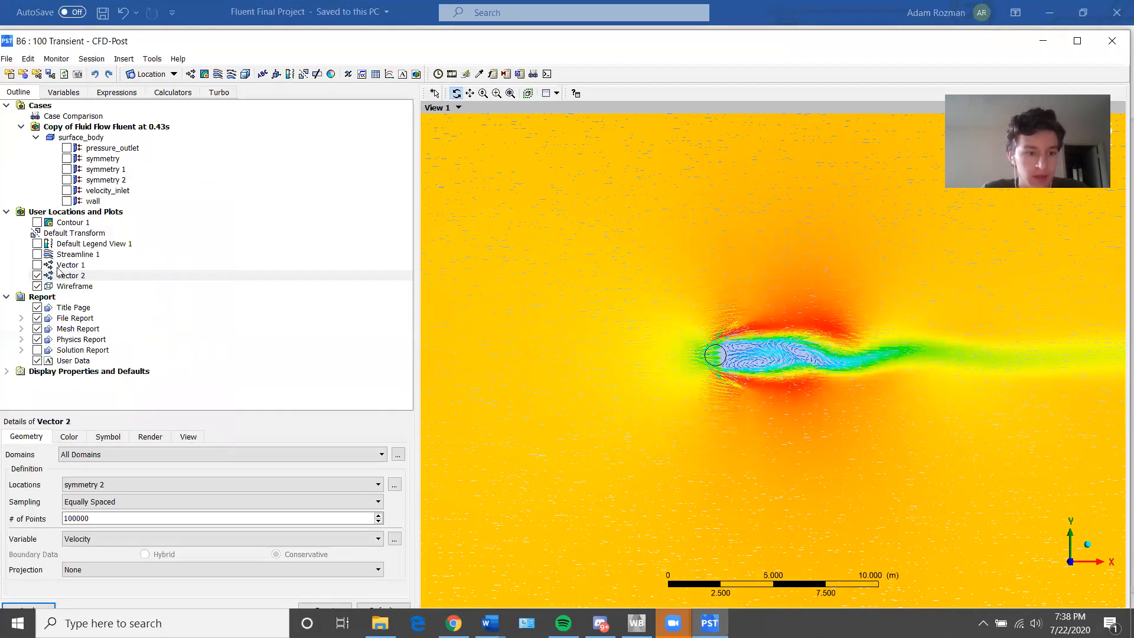
Step: Hide Vector 2 and show Streamline 1 around the cylinder
left_click(36, 275)
left_click(37, 254)
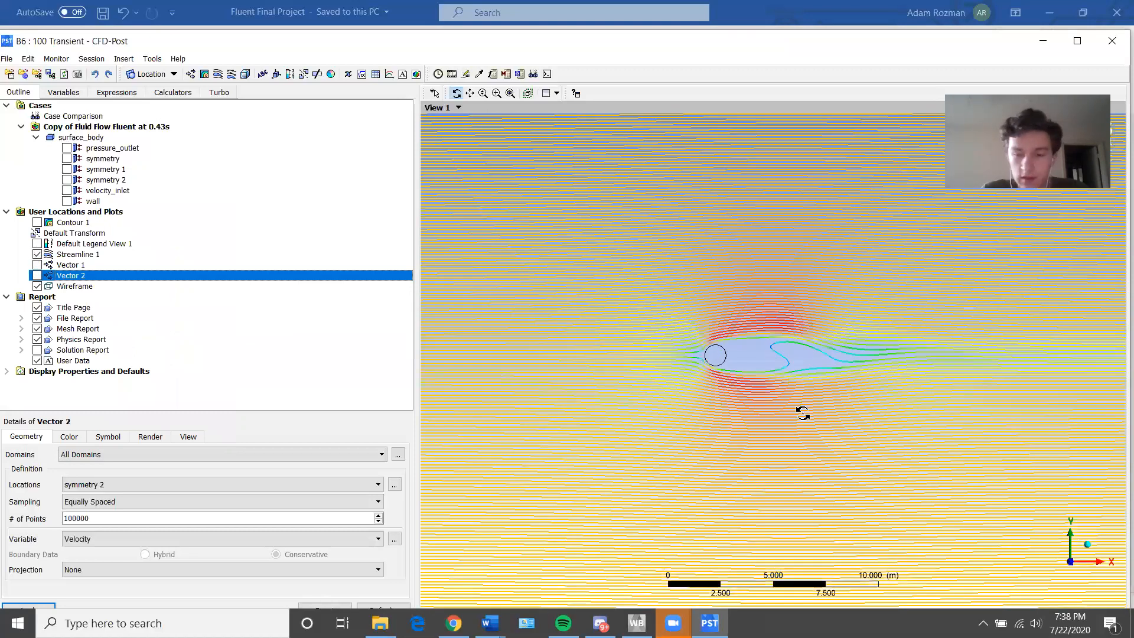
left_click_drag(753, 341, 256, 334)
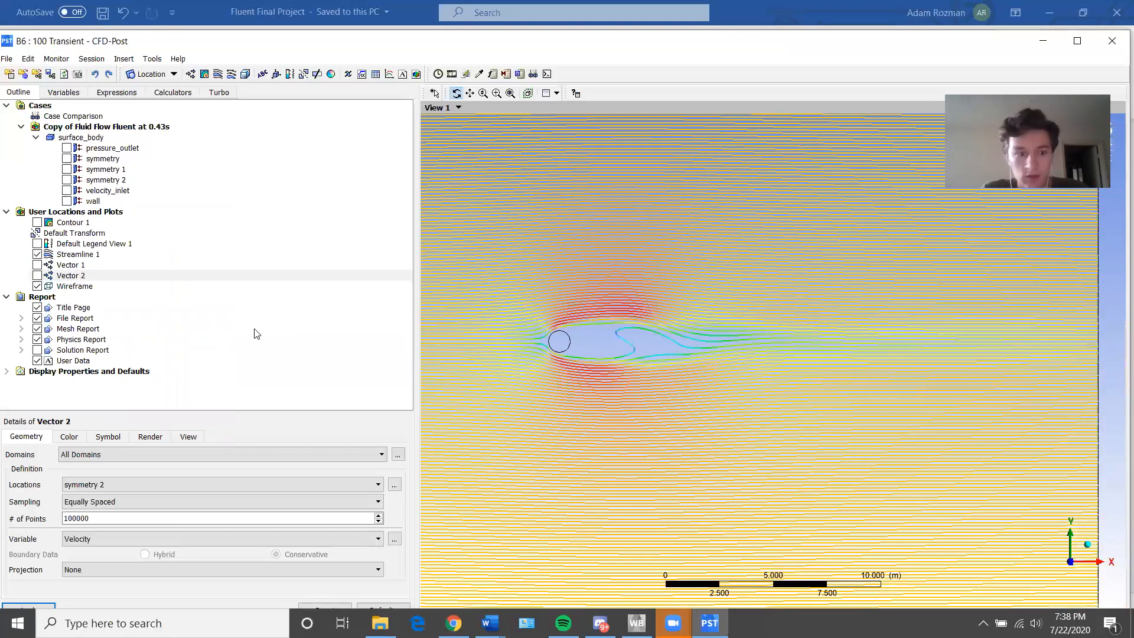
Step: Show Contour 1 in place of Streamline 1 to inspect the cylinder's wake, and hide the contour again
left_click(36, 254)
left_click(36, 222)
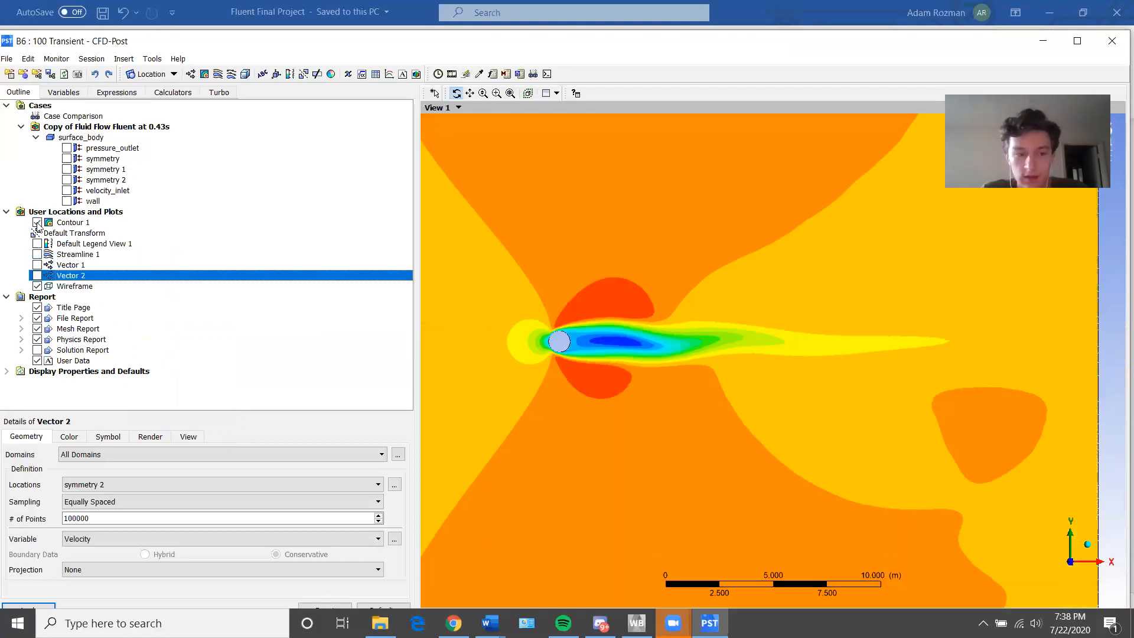
scroll(647, 375, "up", 2)
middle_click_drag(555, 324, 775, 354, "ctrl")
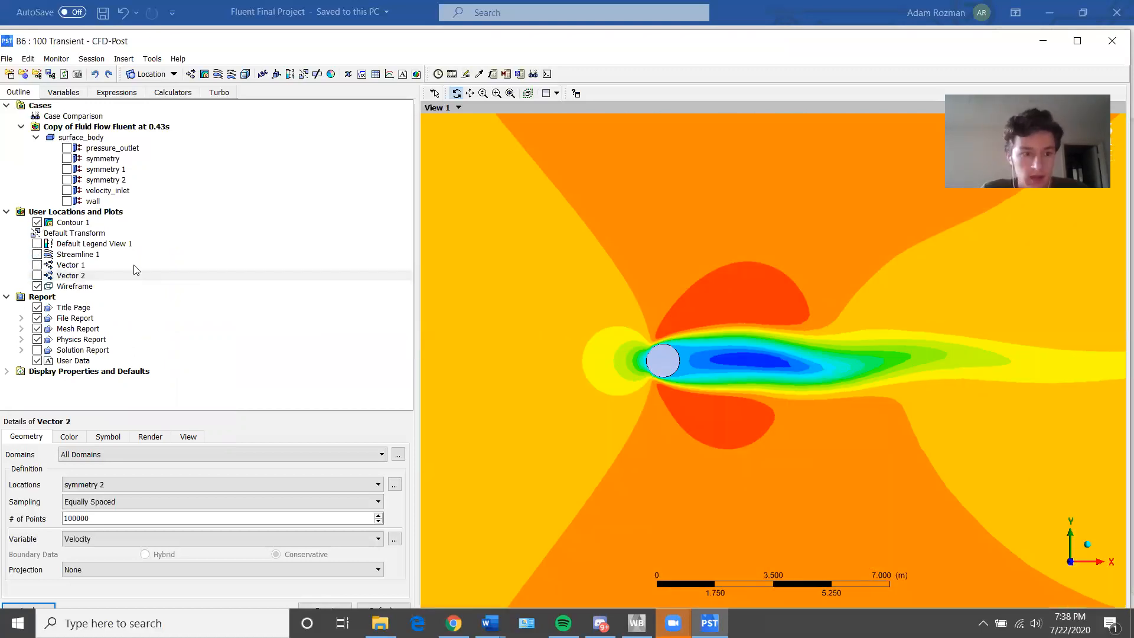
left_click(43, 225)
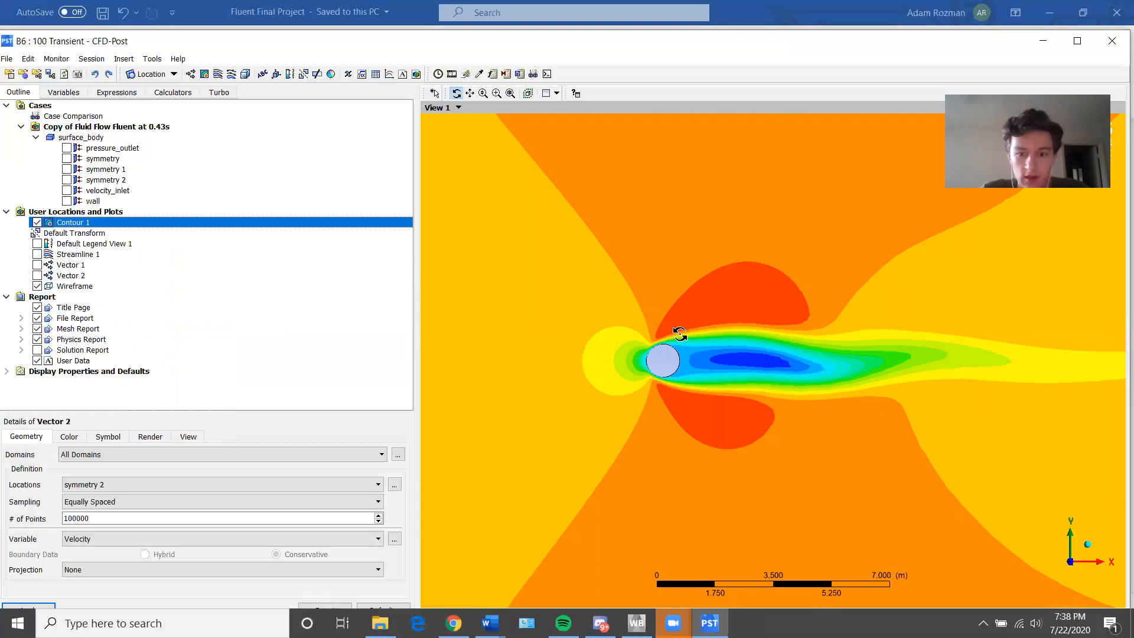
left_click(37, 222)
scroll(759, 401, "down", 2)
Step: Switch to the FINAL FLUENT PROJECT document in Word, review its flow cases and task list, and return to CFD-Post
mouse_move(490, 623)
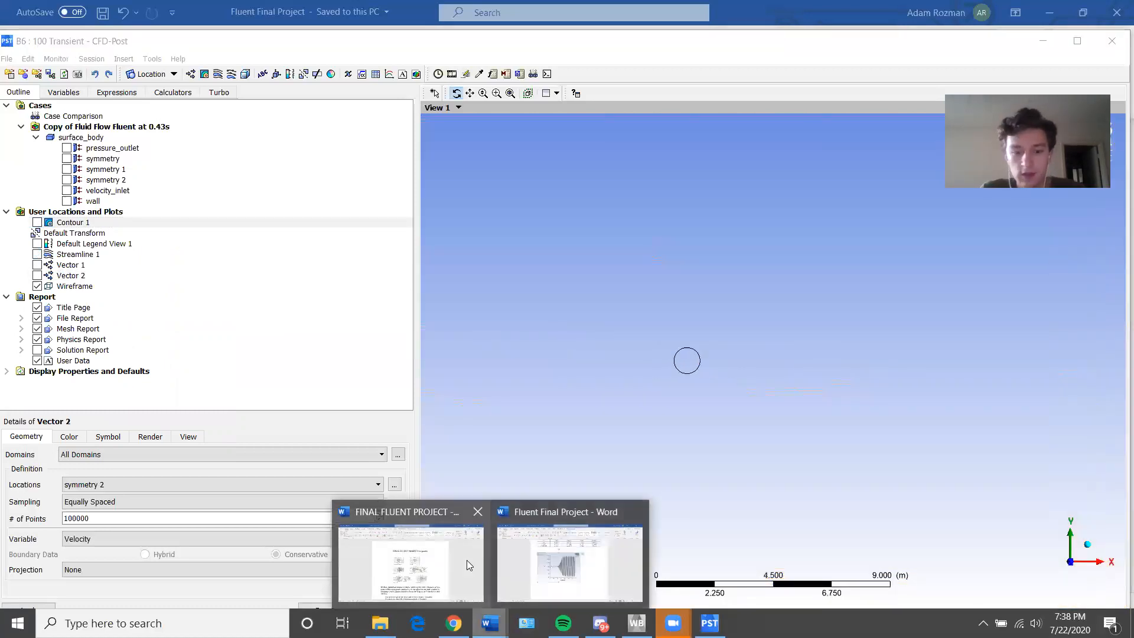
left_click(466, 565)
scroll(529, 406, "down", 5)
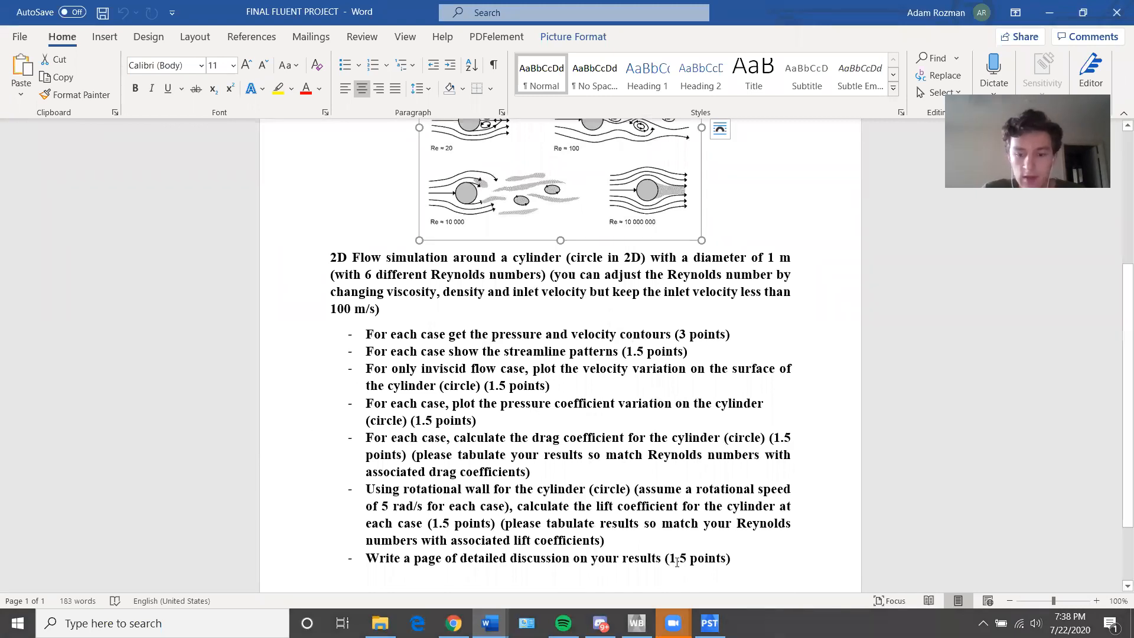
scroll(676, 561, "up", 5)
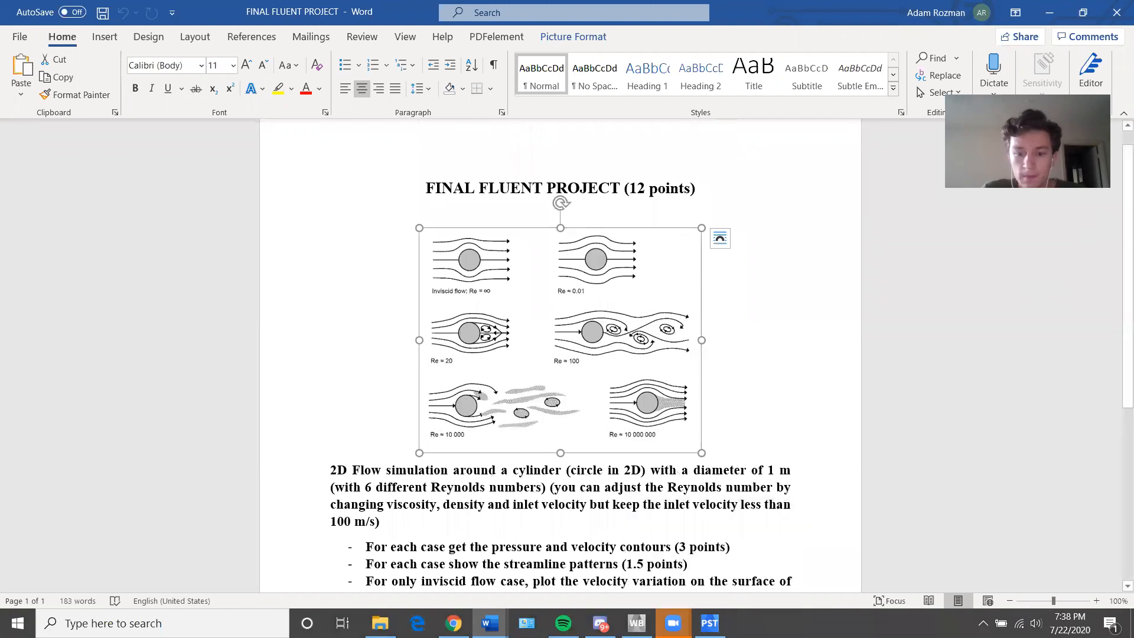
left_click(709, 623)
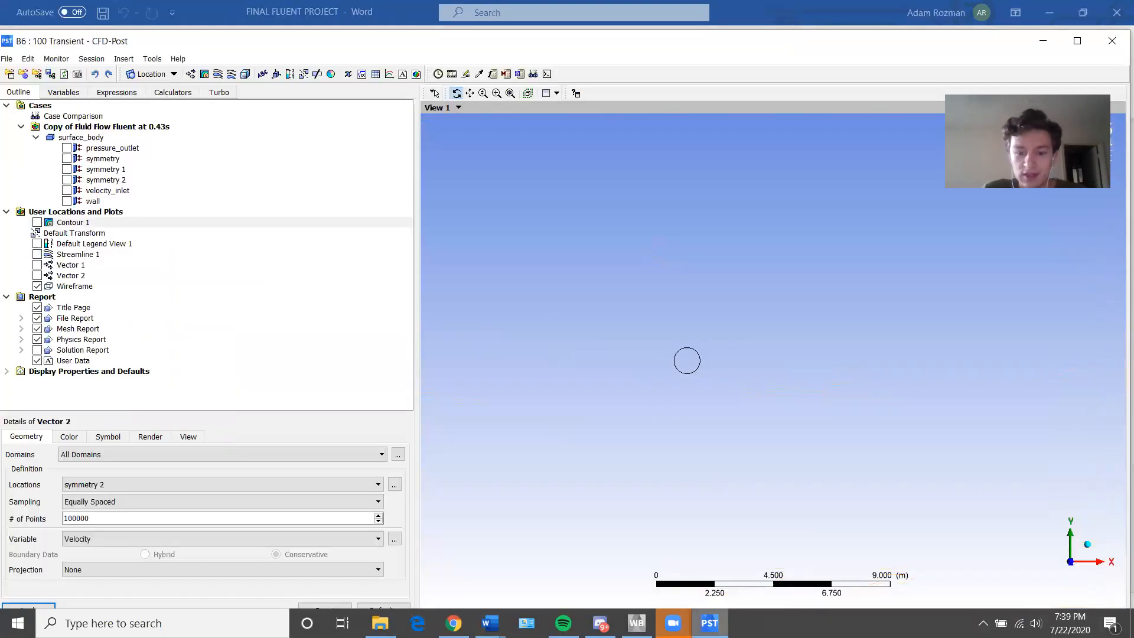
mouse_move(709, 623)
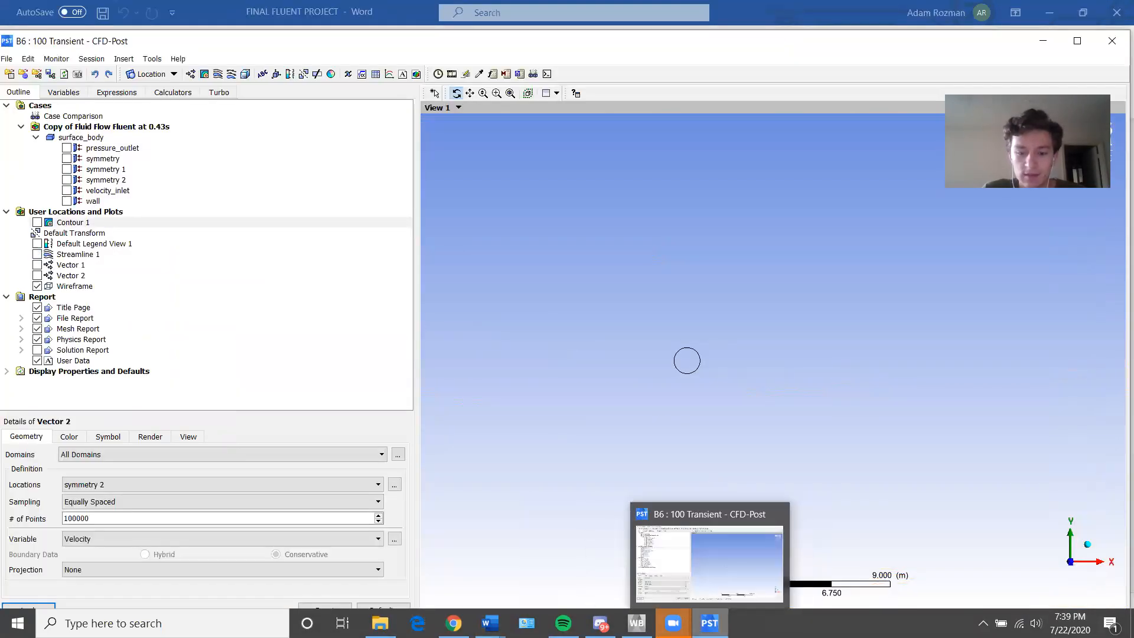